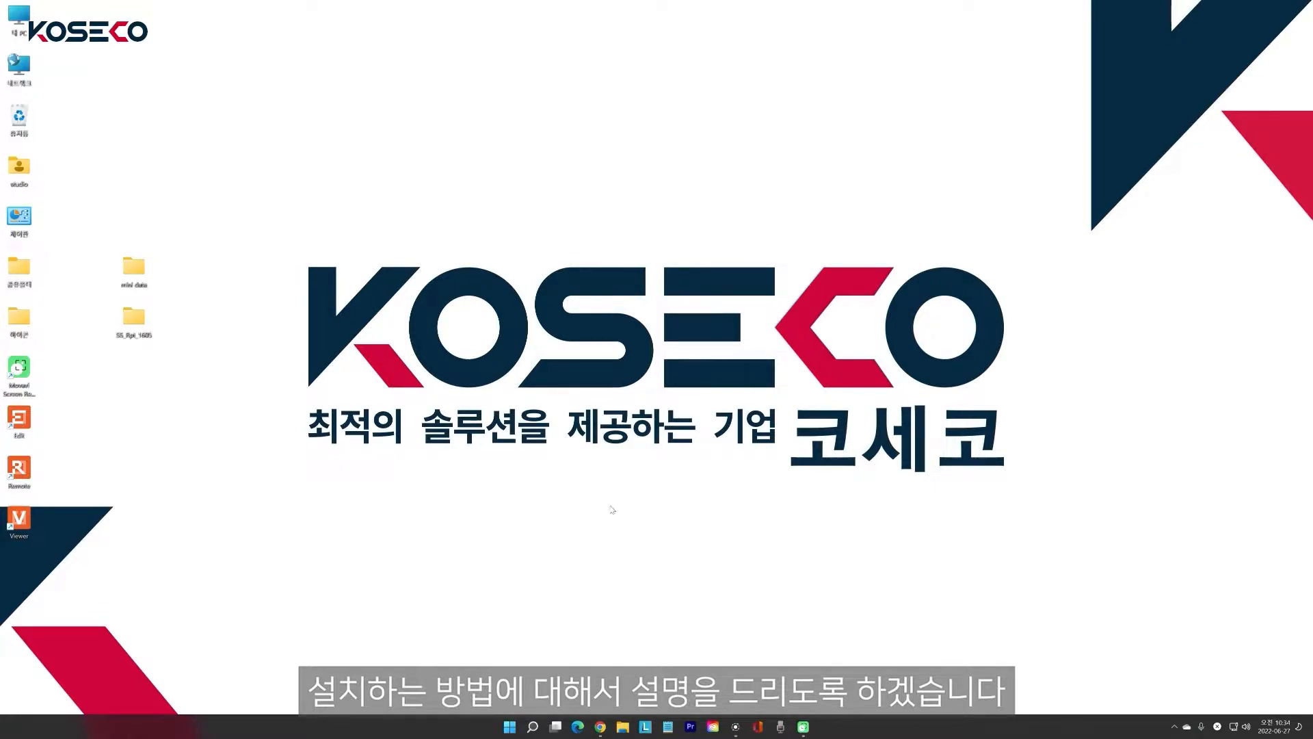
Download the SS_Report 1.6.0.5 integrated installer from the service program section of the koseco.co.kr website.
click(600, 726)
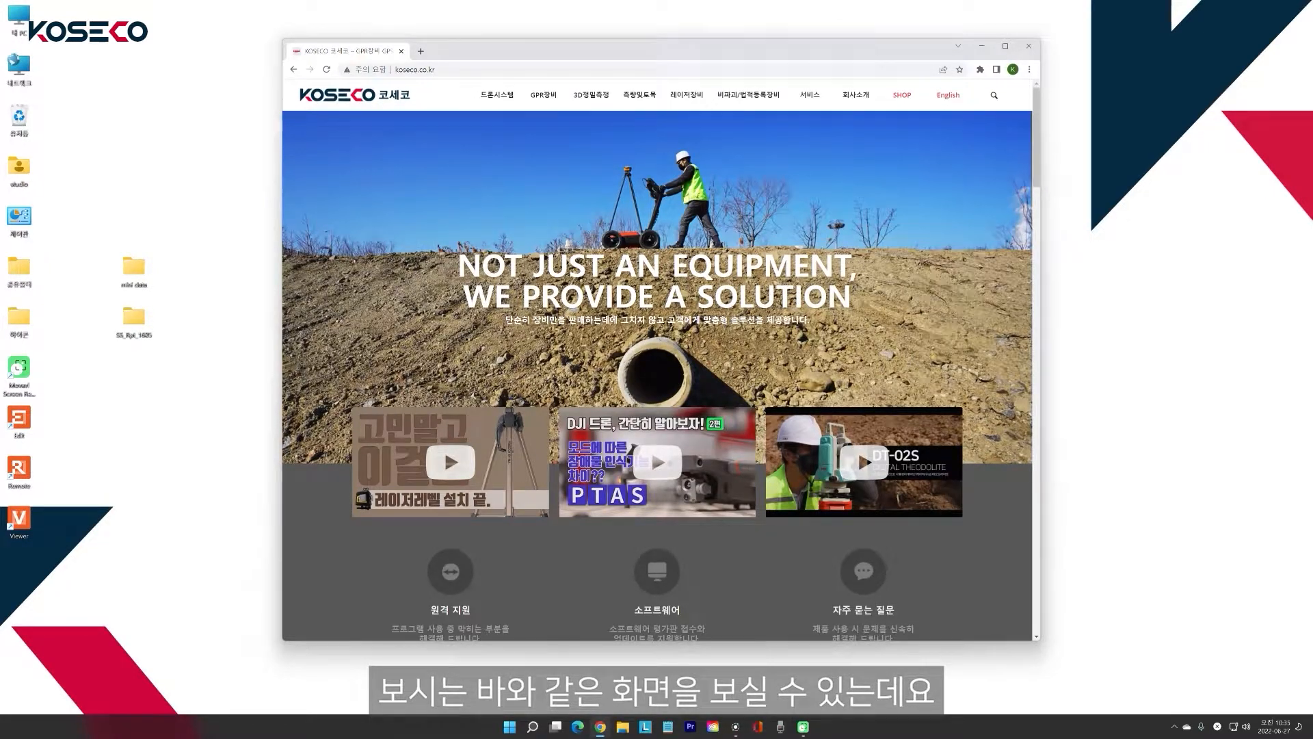
mouse_move(810, 96)
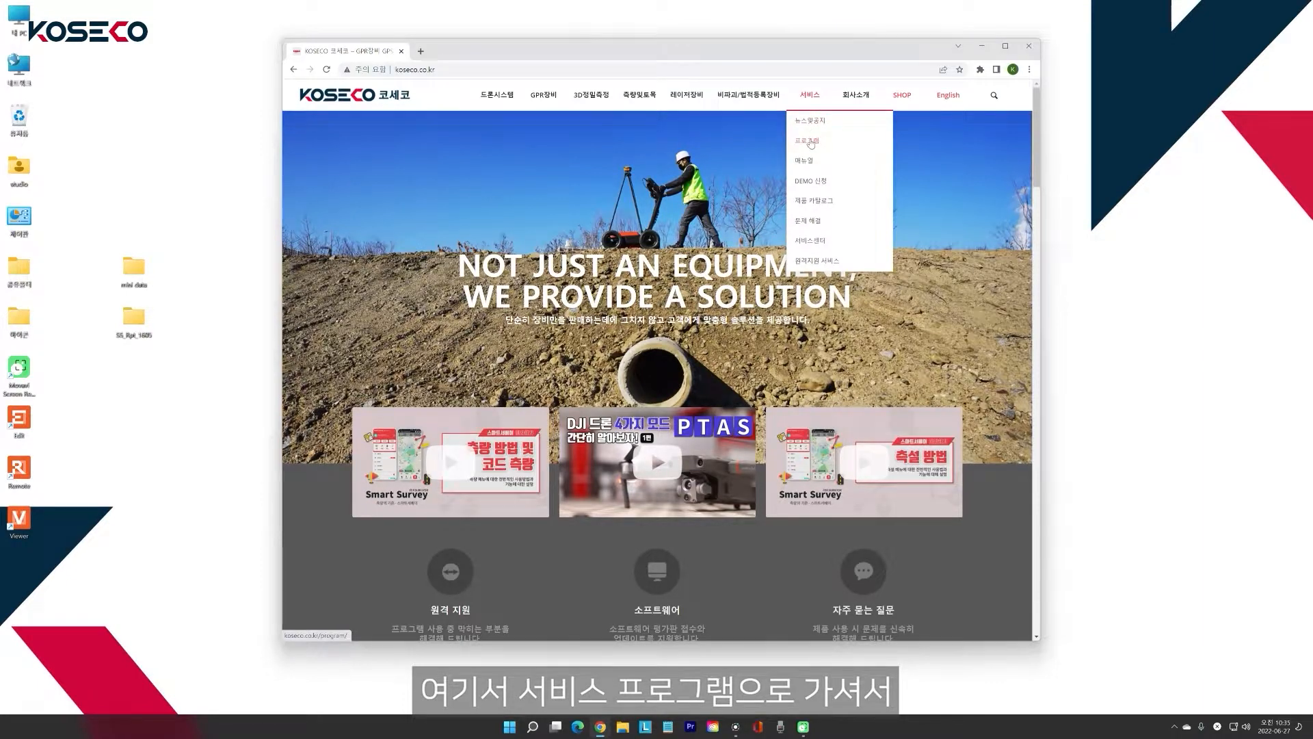
click(811, 141)
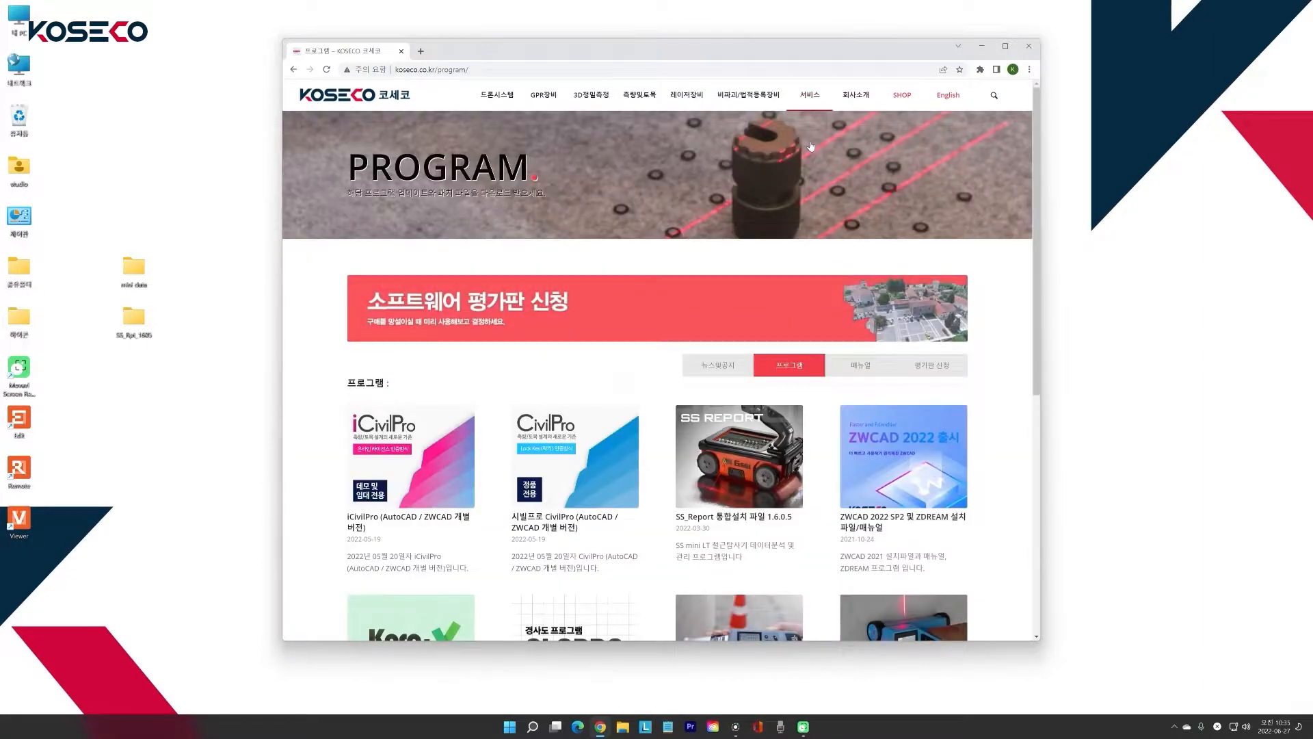
click(811, 465)
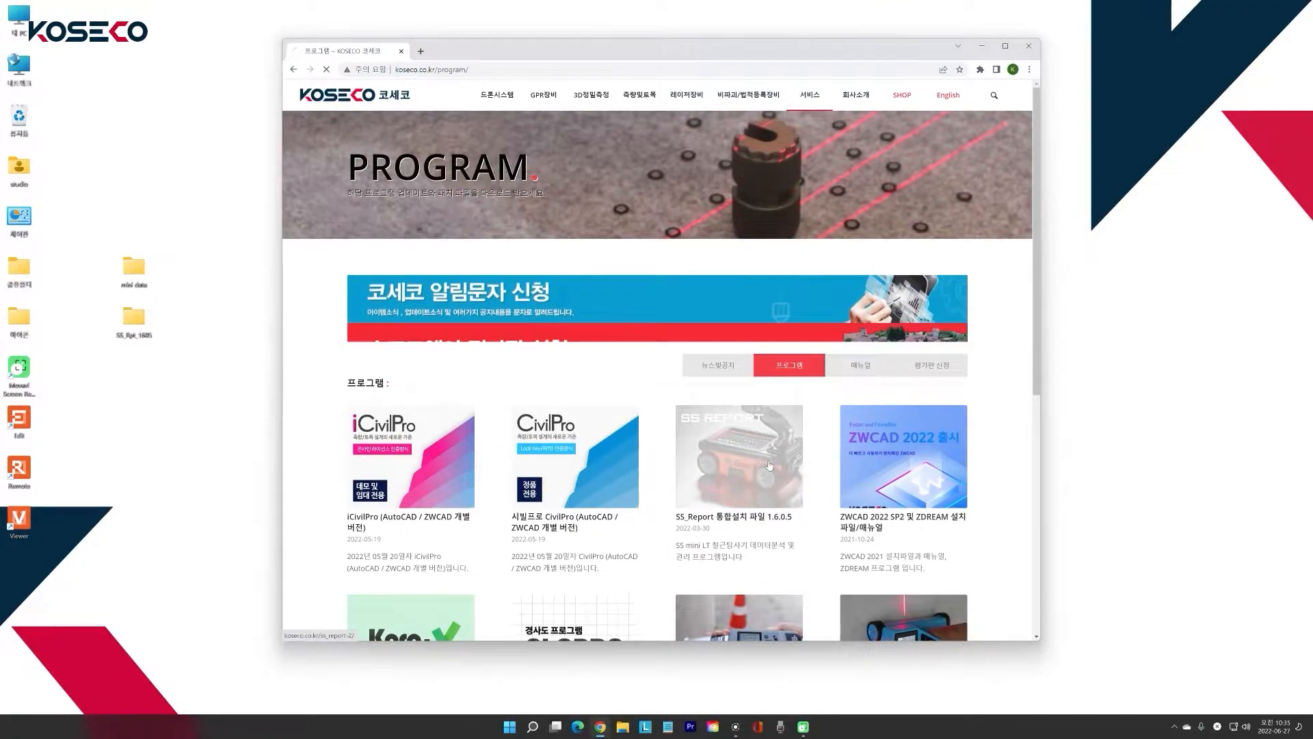
scroll(749, 239, down, 3)
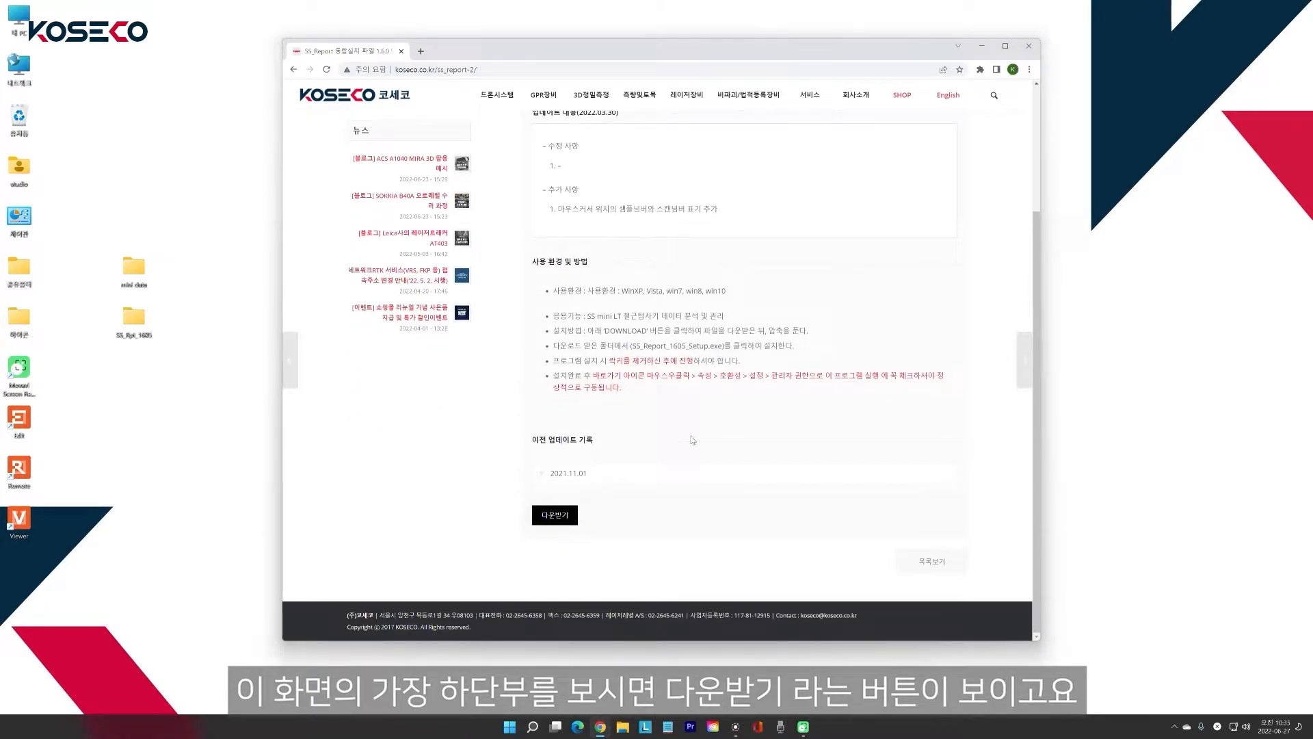
click(563, 522)
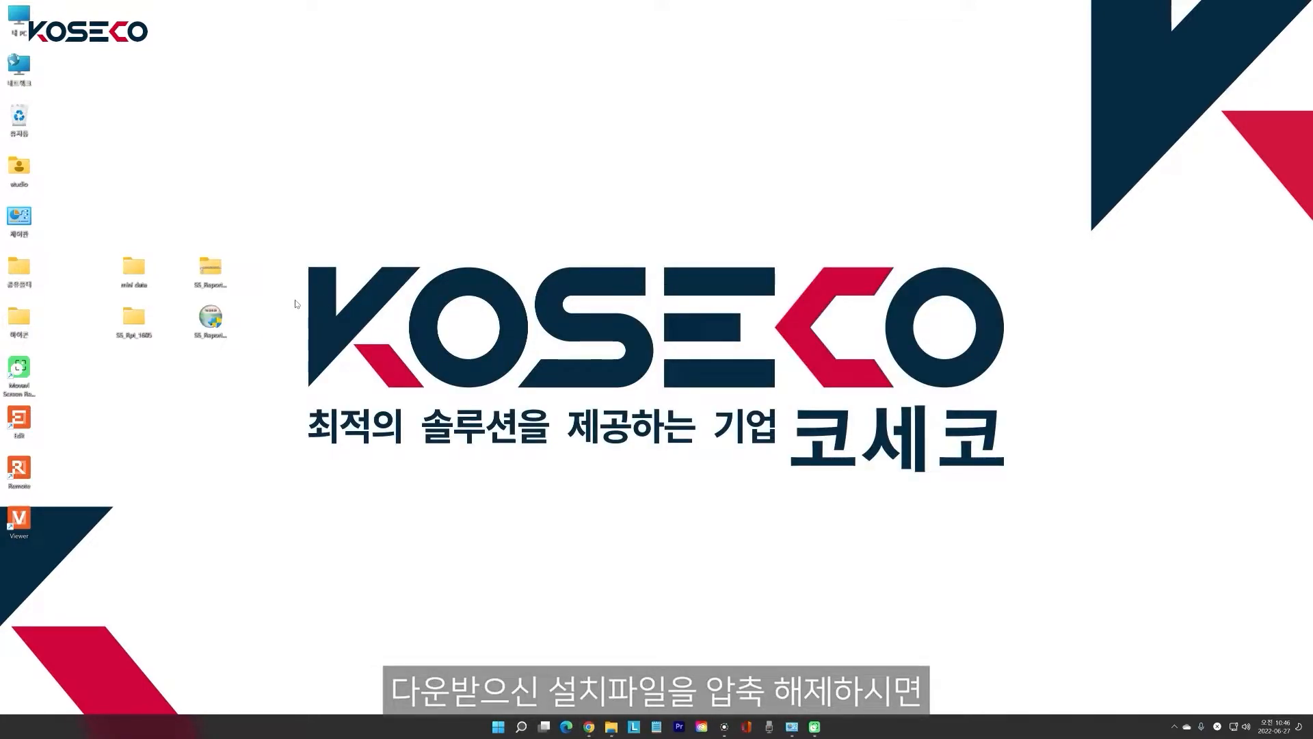
Install SS_Report 1.6.0.5 from SS_Report_1605_Setup in the default folder, accepting the licence agreement and running the program on finish.
click(210, 319)
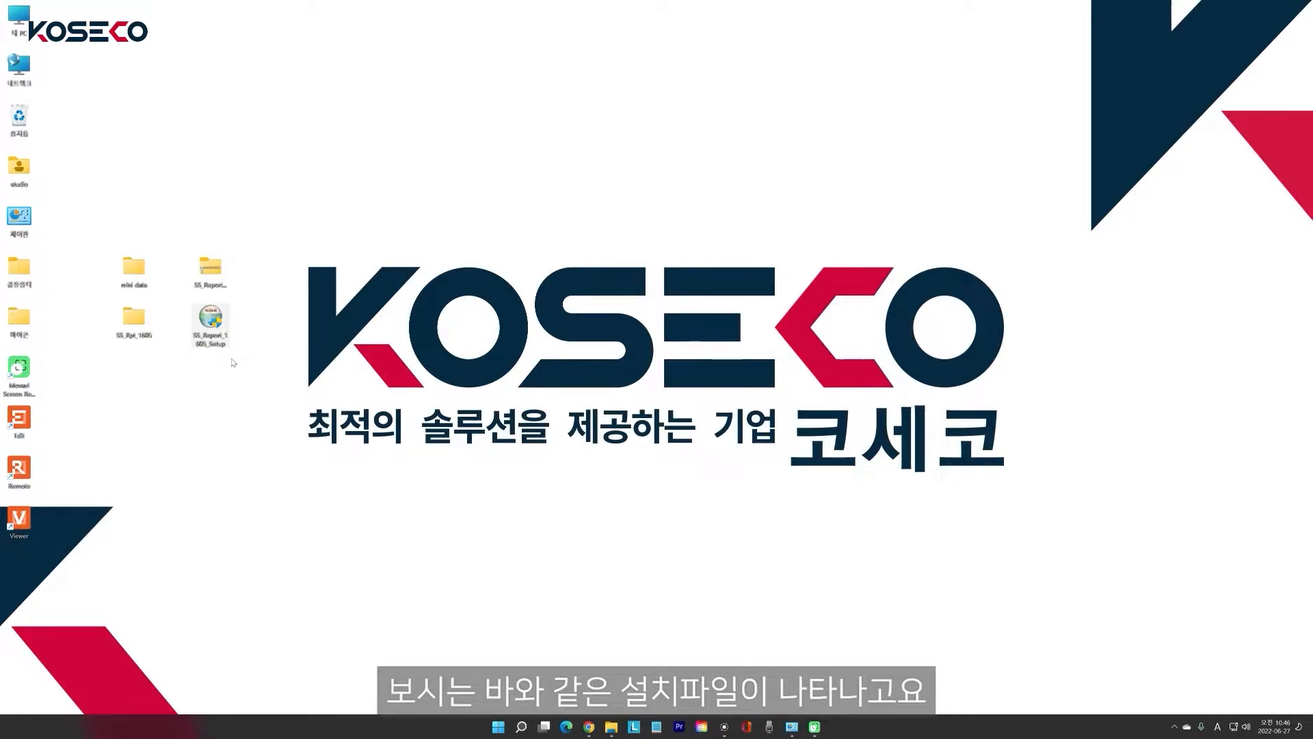
double_click(212, 319)
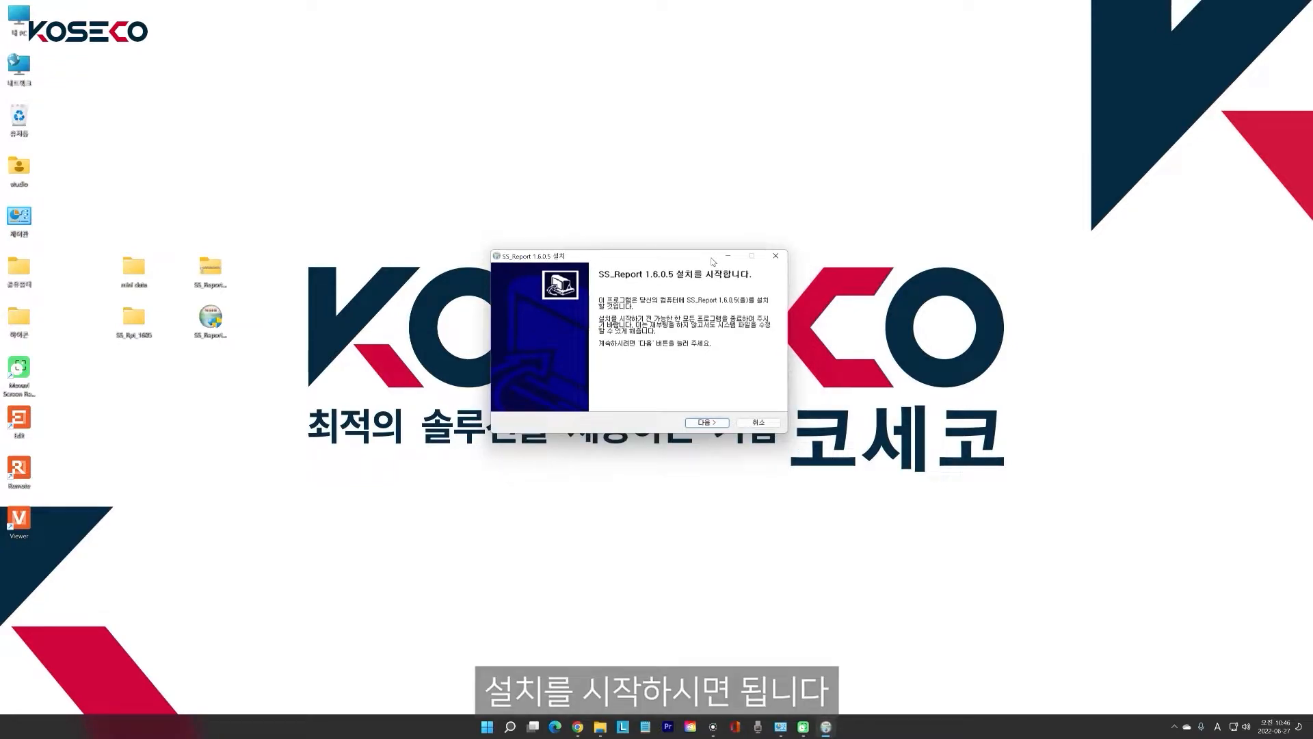
click(717, 421)
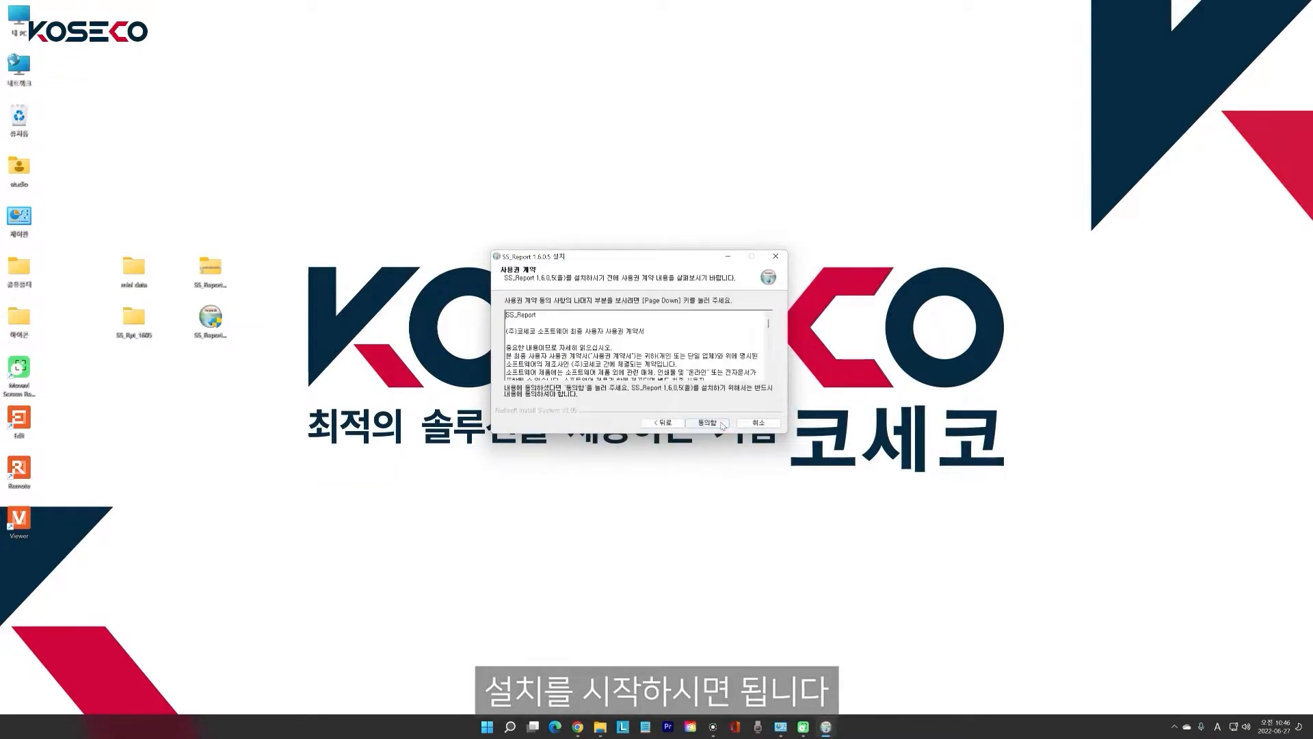
click(720, 423)
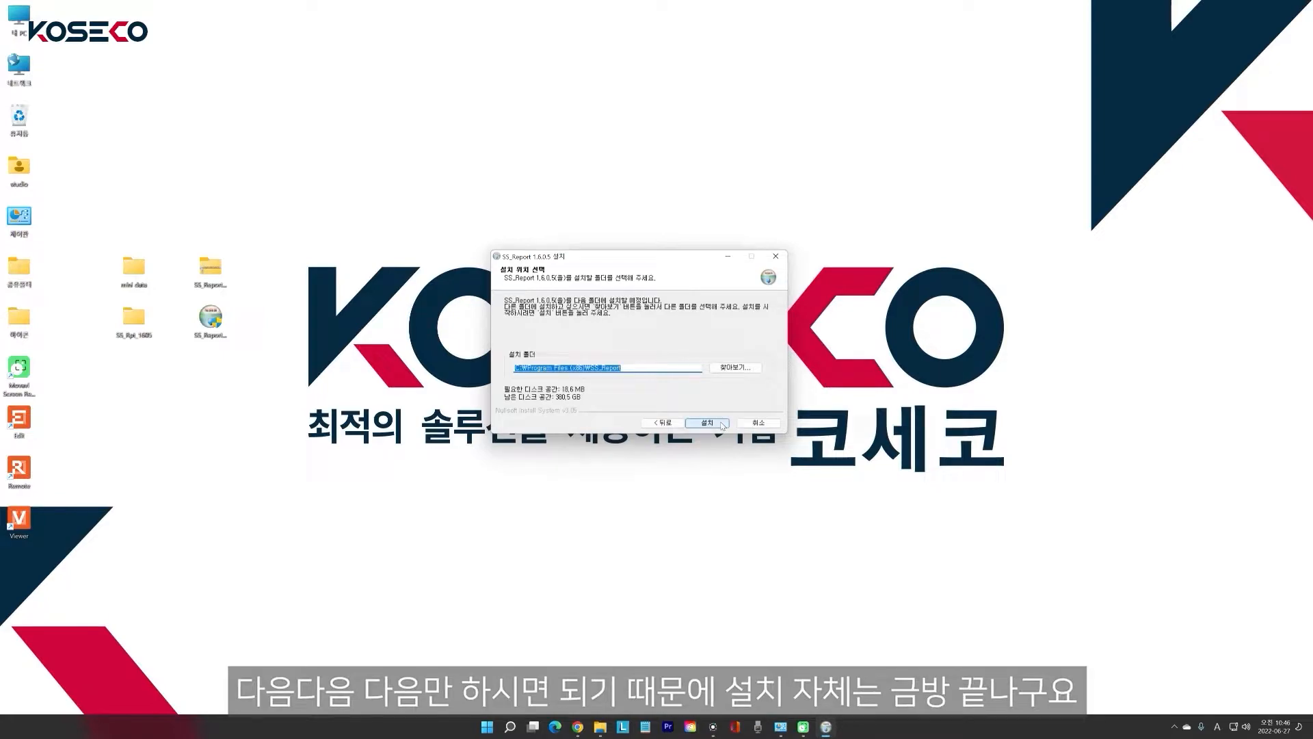
click(722, 424)
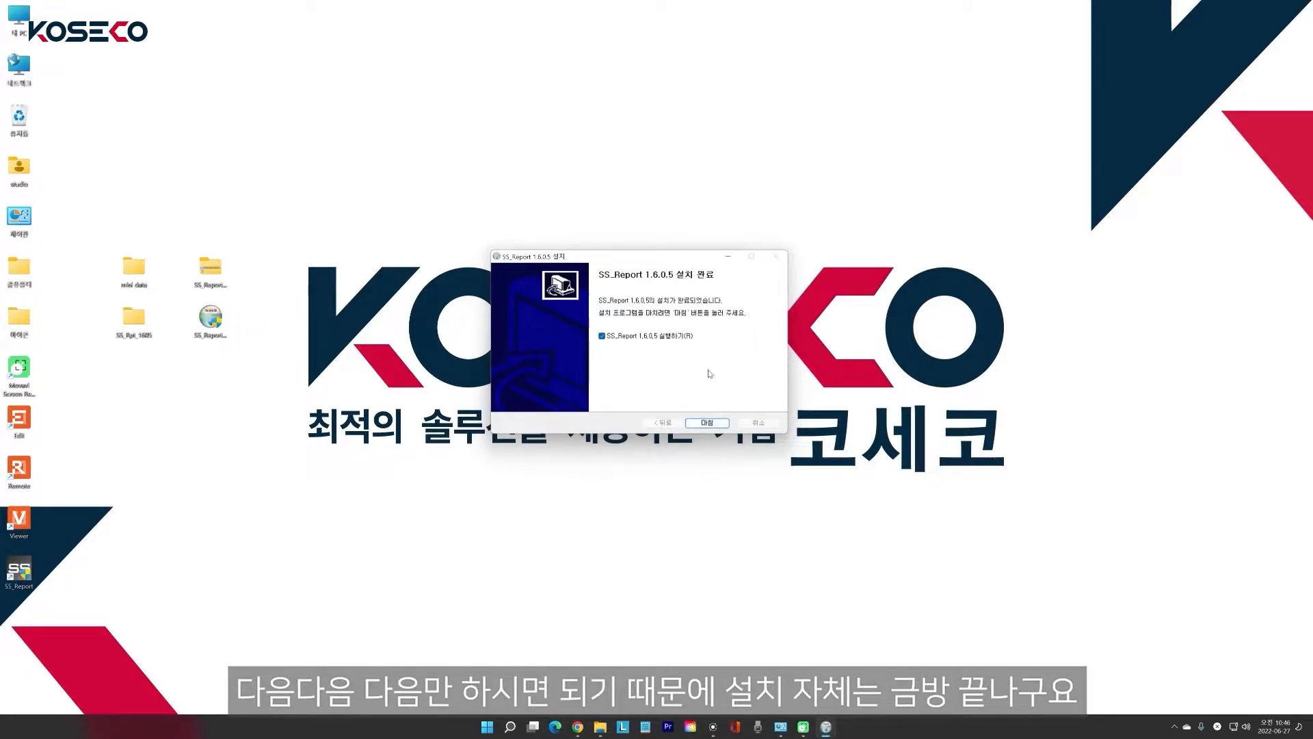
click(712, 424)
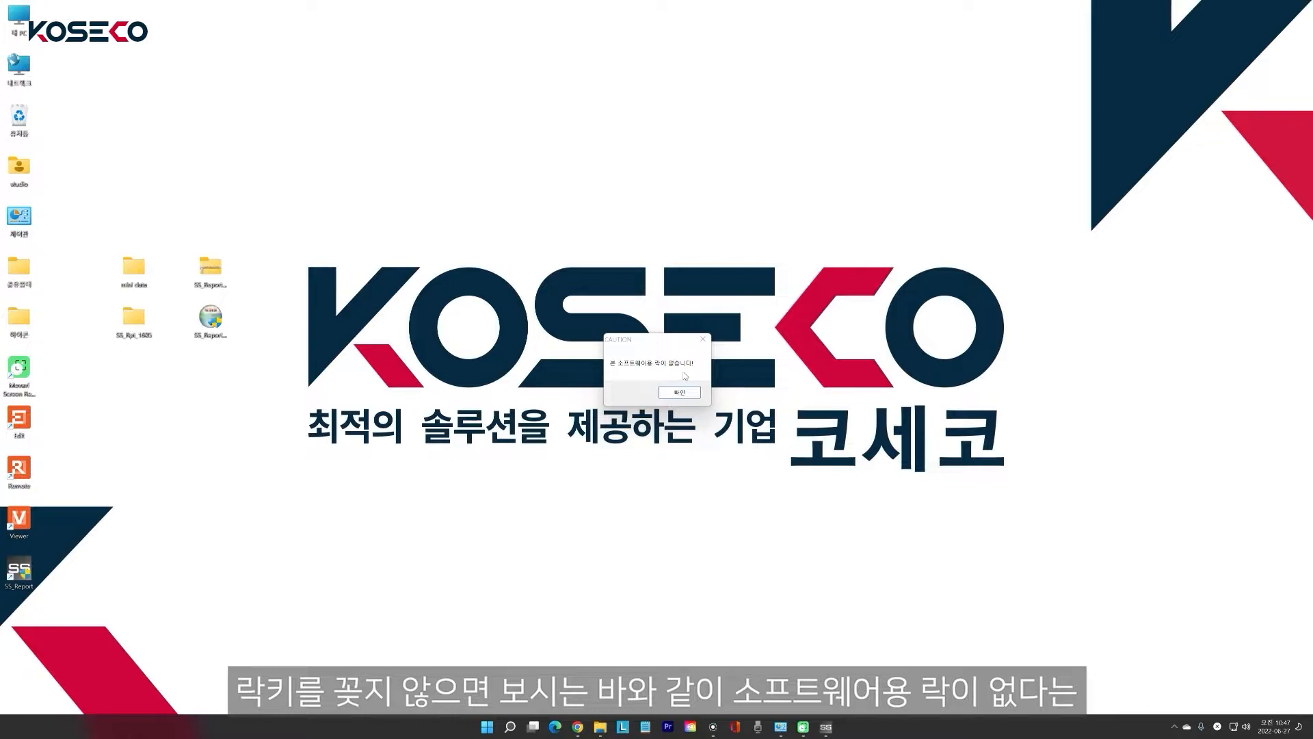
click(692, 393)
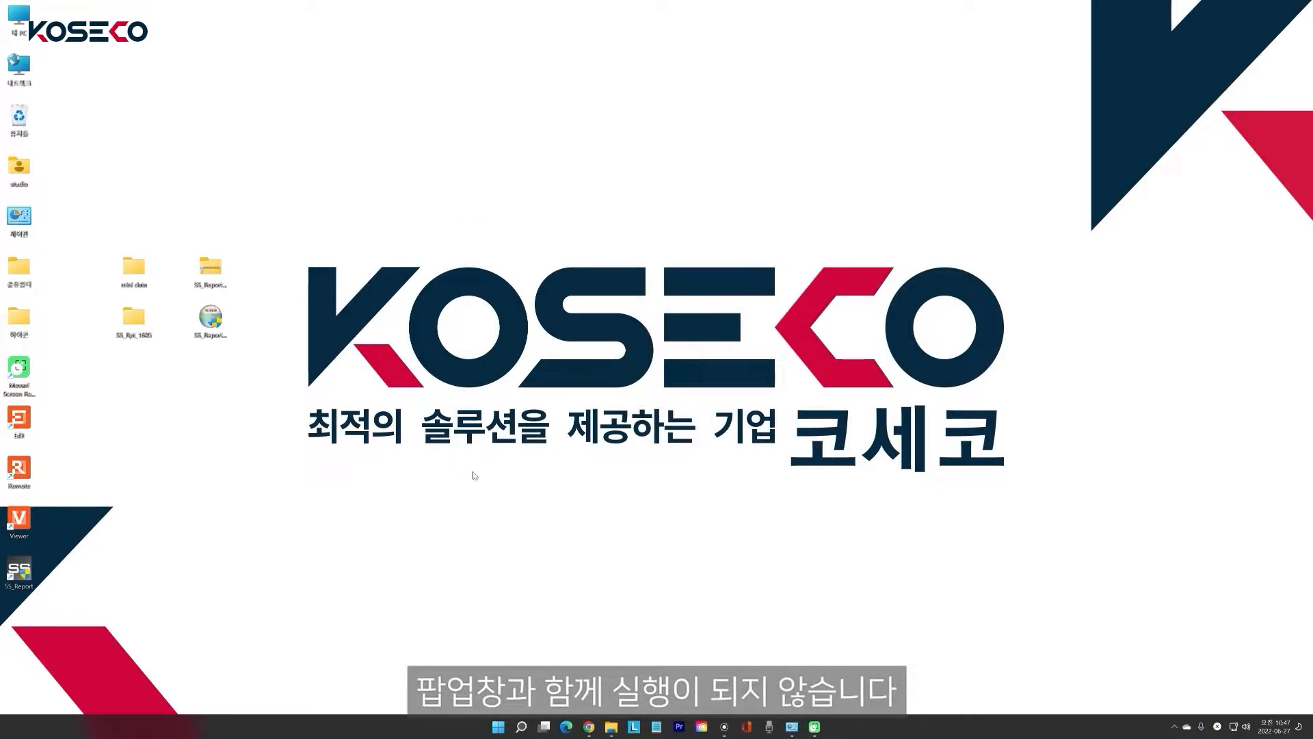
Place the SS_Report shortcut below the setup file on the desktop, and reposition and enlarge the SS_Report window.
drag(27, 578, 218, 388)
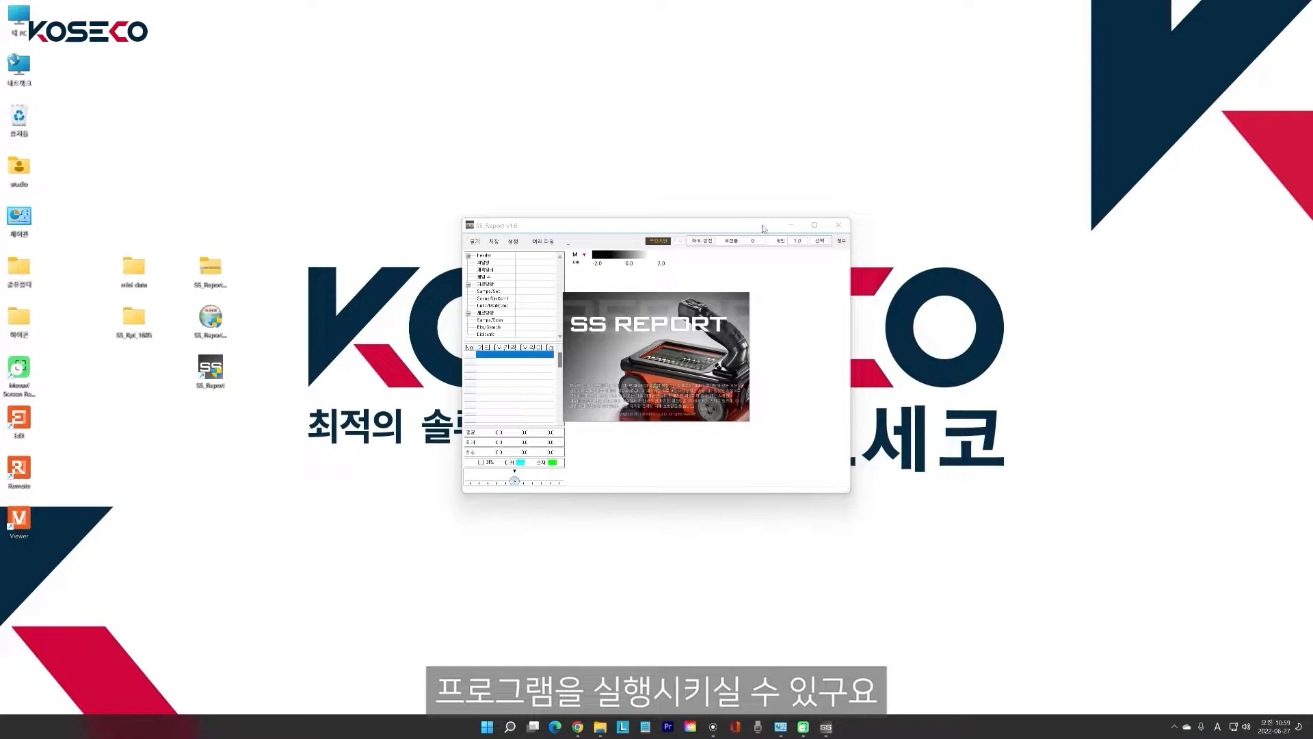
drag(659, 228, 509, 186)
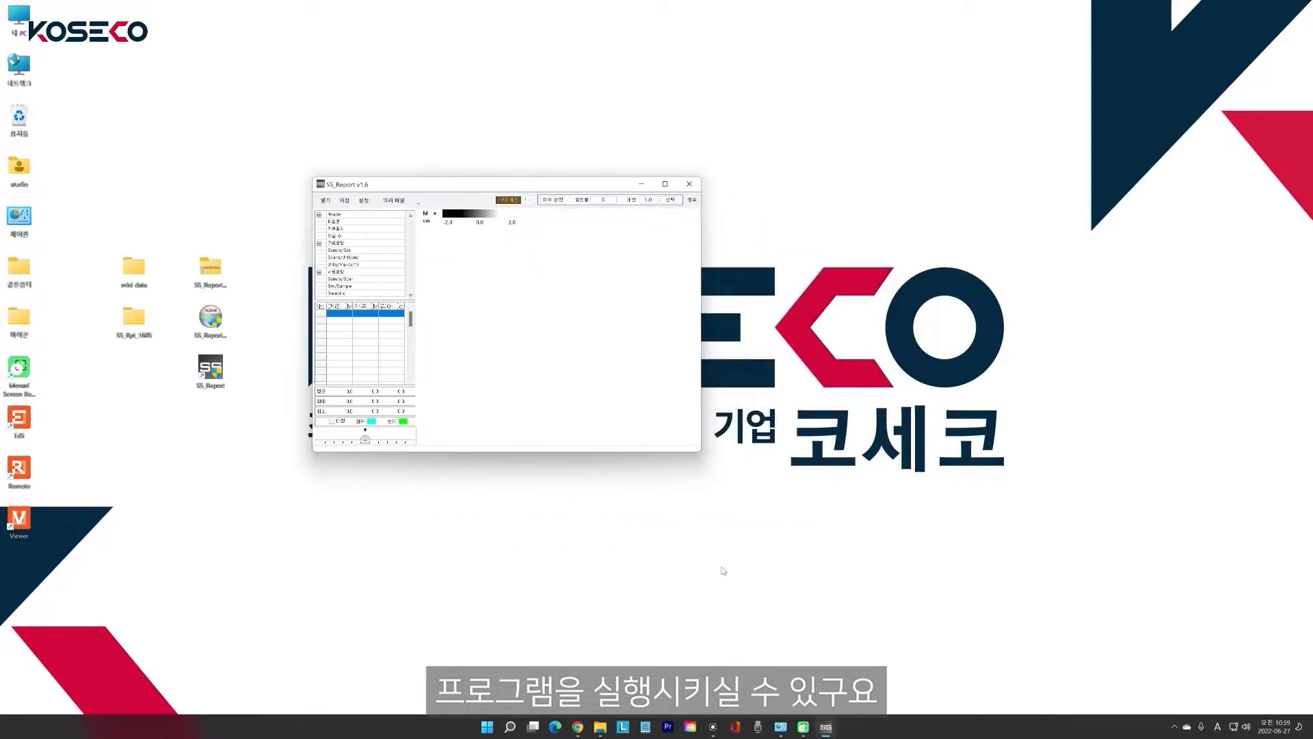
drag(701, 452, 836, 532)
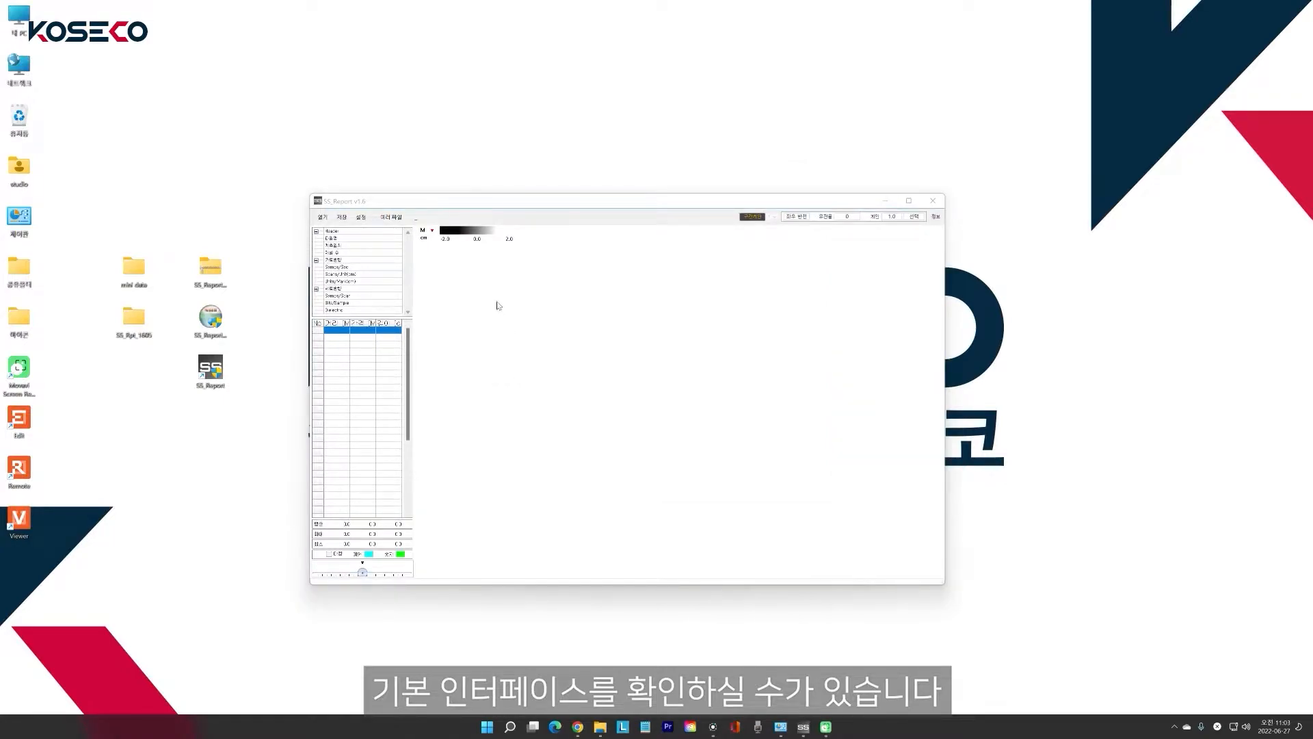
Open the scan file FILE__010 P_1.DZT from the mini data folder in SS_Report.
click(566, 200)
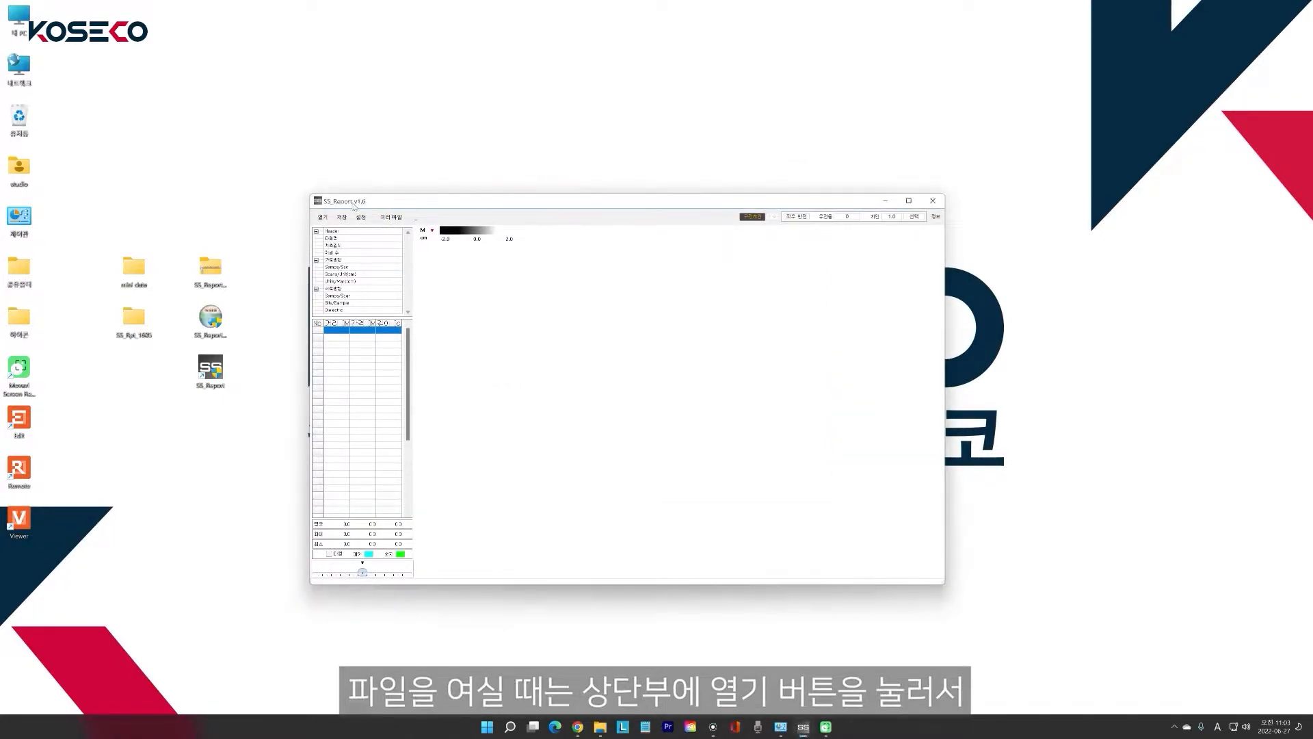
click(322, 217)
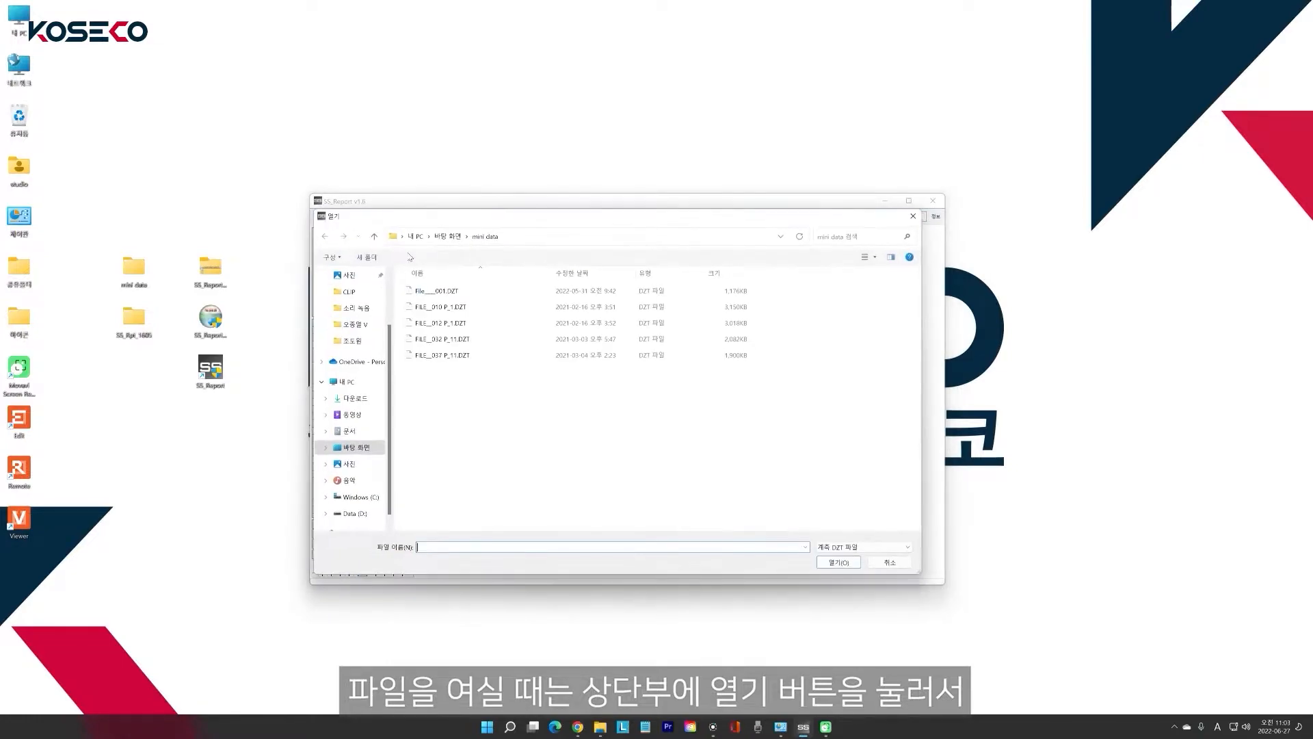
click(449, 309)
double_click(448, 309)
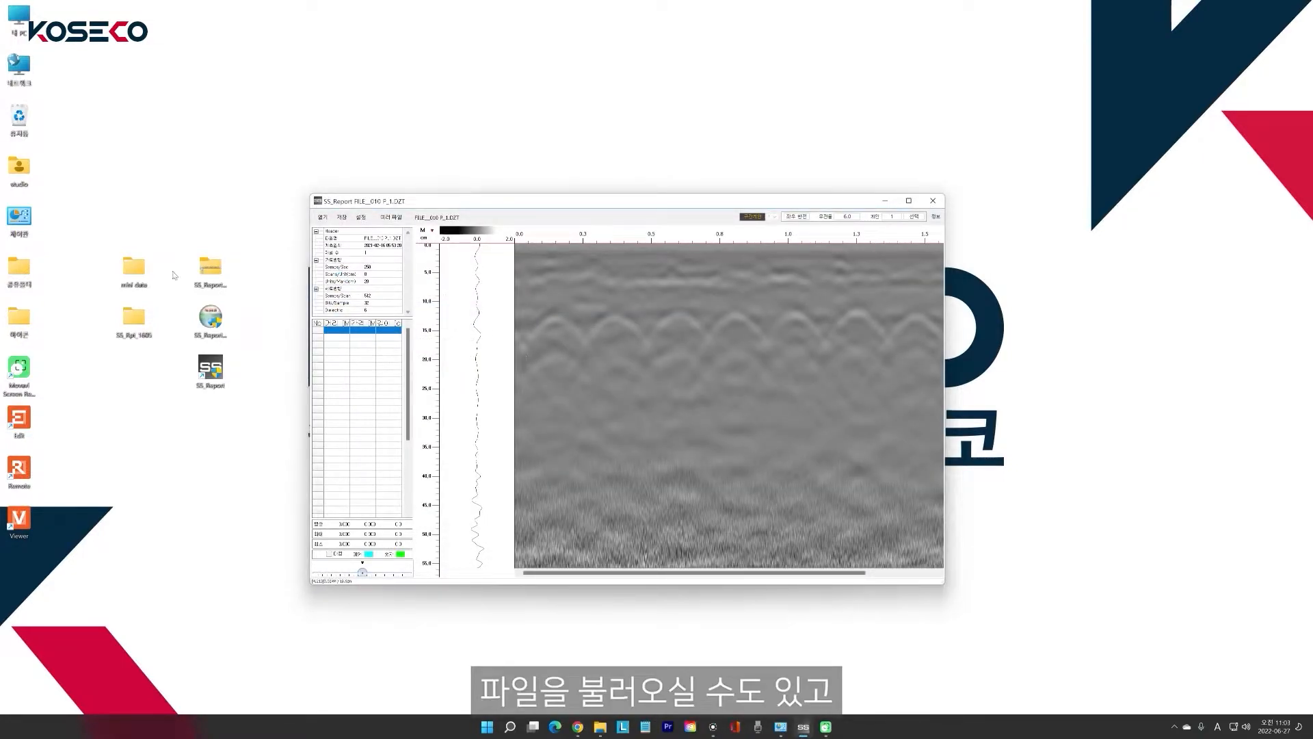
Load FILE__032 P_11.DZT from the mini data desktop folder into SS_Report, choosing to open it in a new window.
double_click(135, 273)
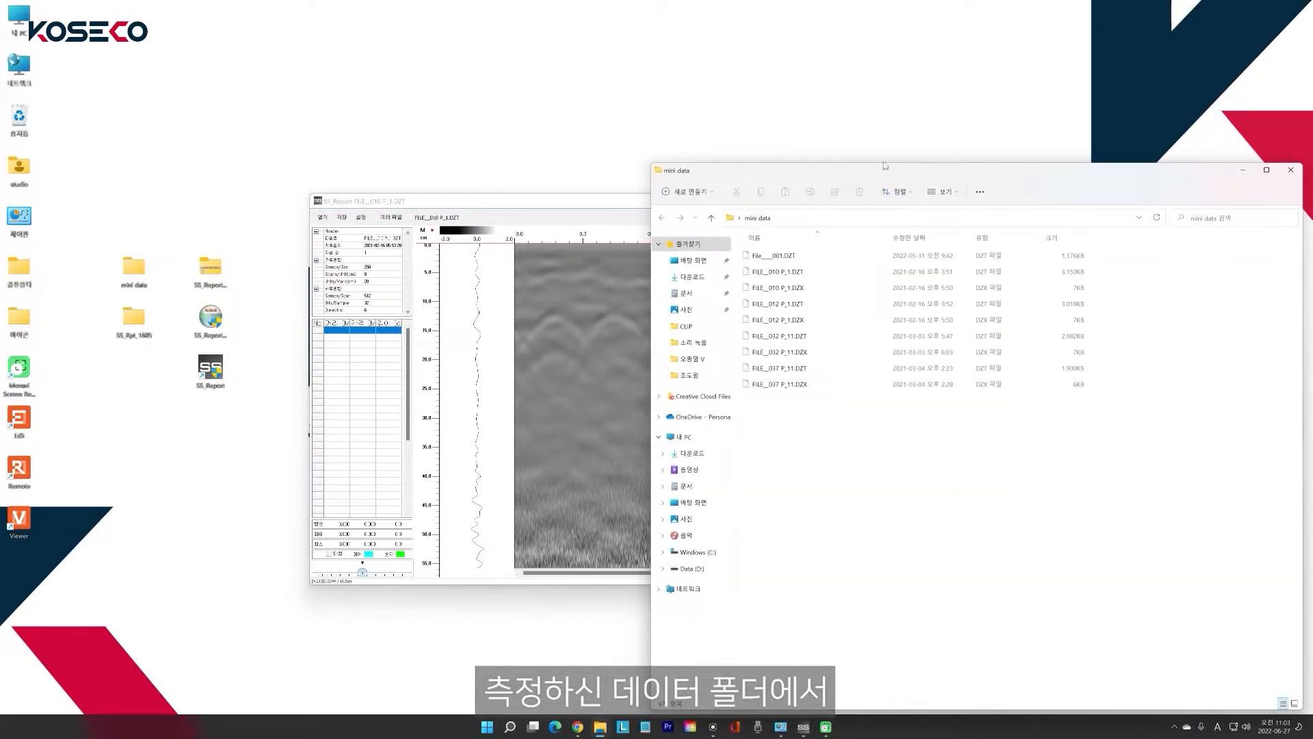
drag(878, 172, 1057, 164)
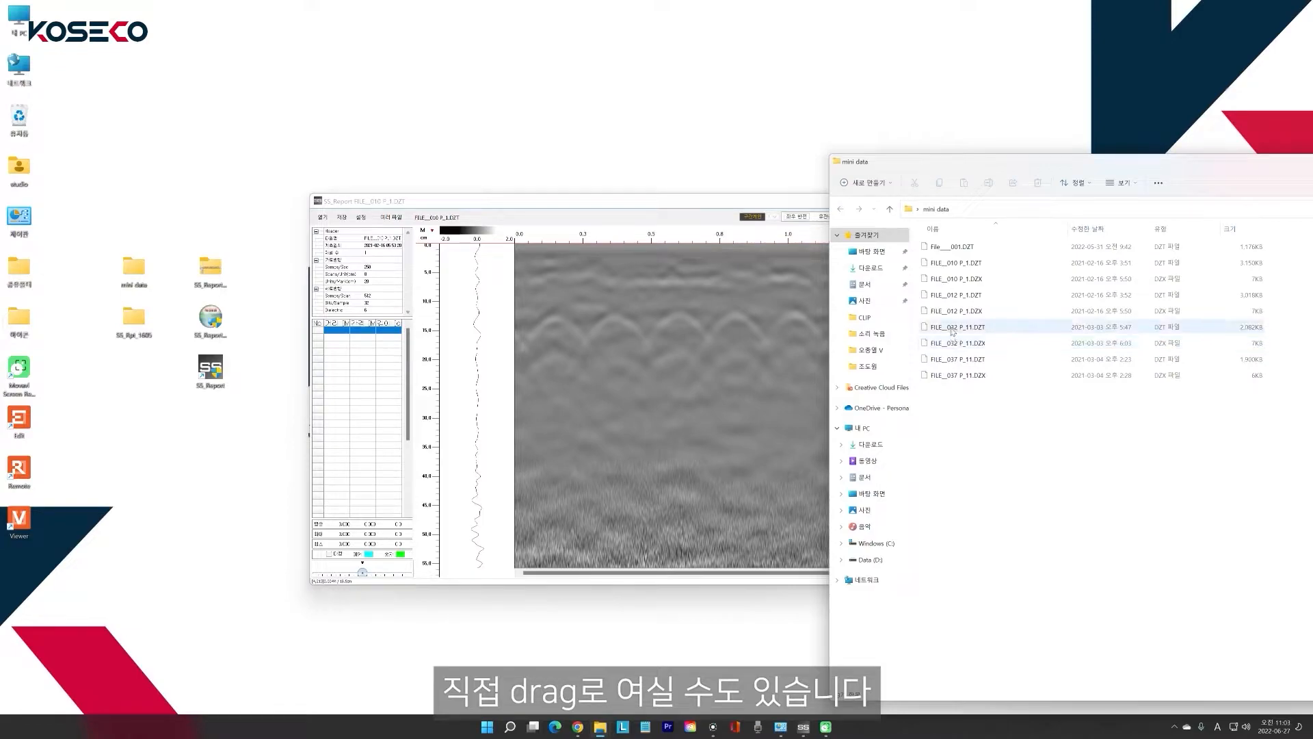
drag(953, 332, 702, 376)
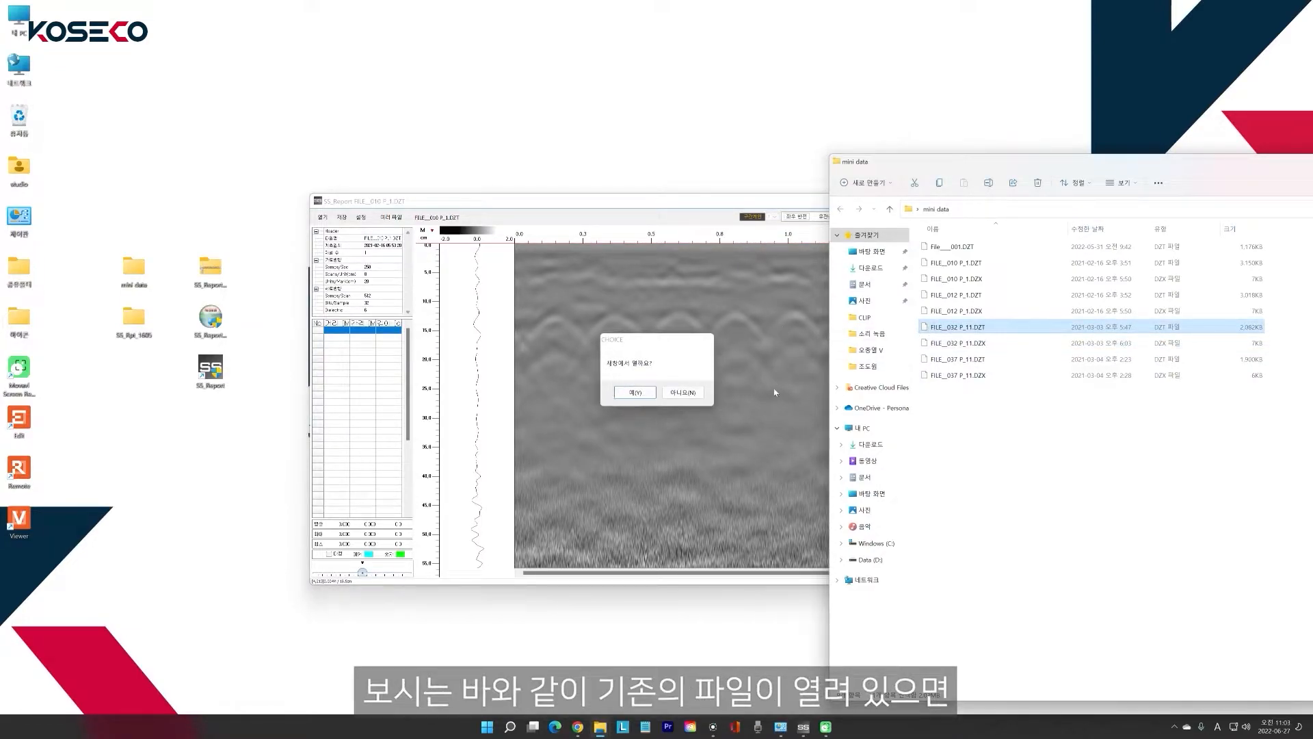
click(644, 392)
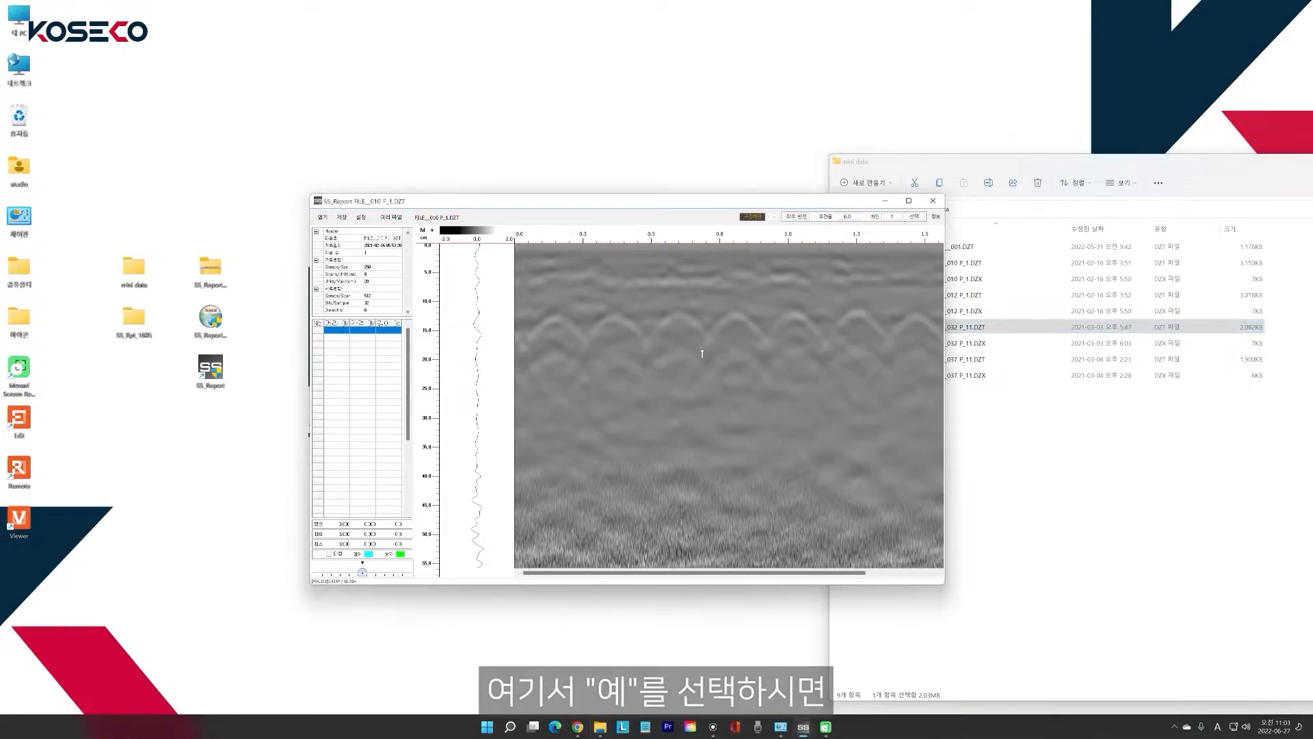
Move and enlarge the FILE__032 P_11.DZT window to view its scan, and close that window.
drag(547, 209, 457, 278)
drag(624, 545, 854, 652)
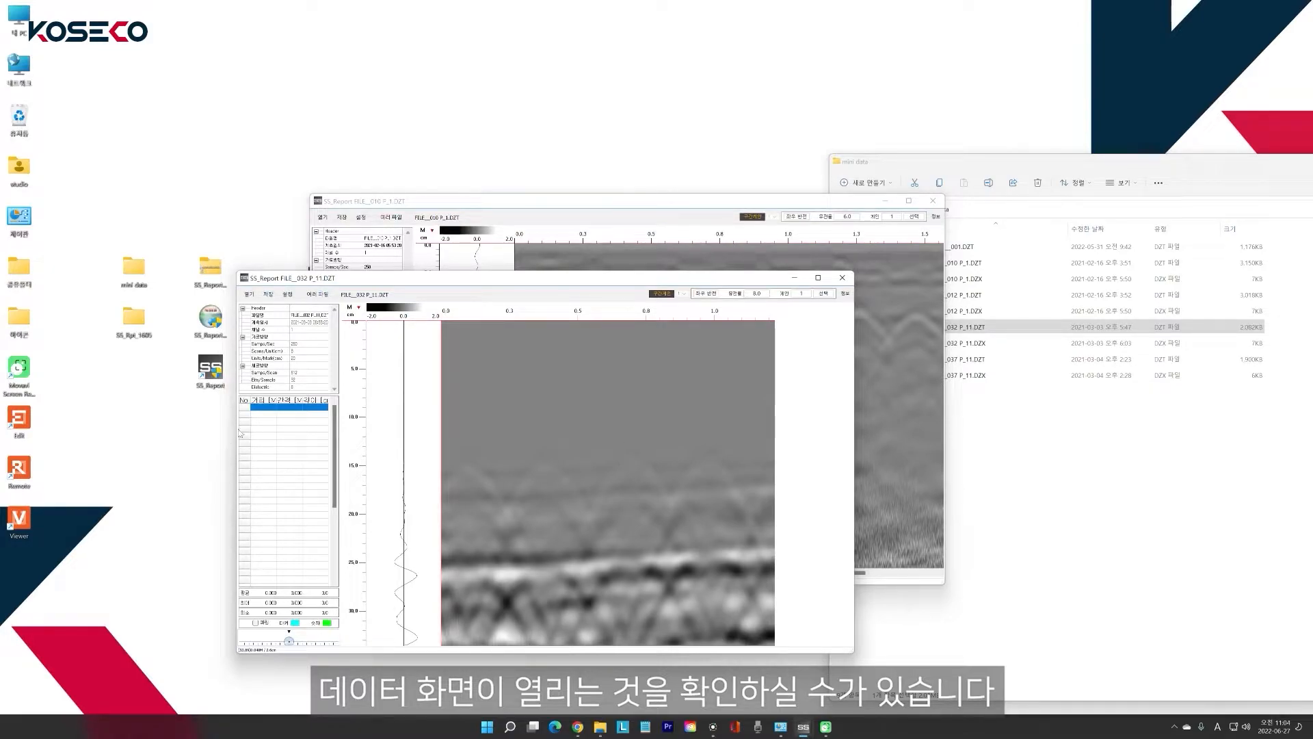
click(212, 445)
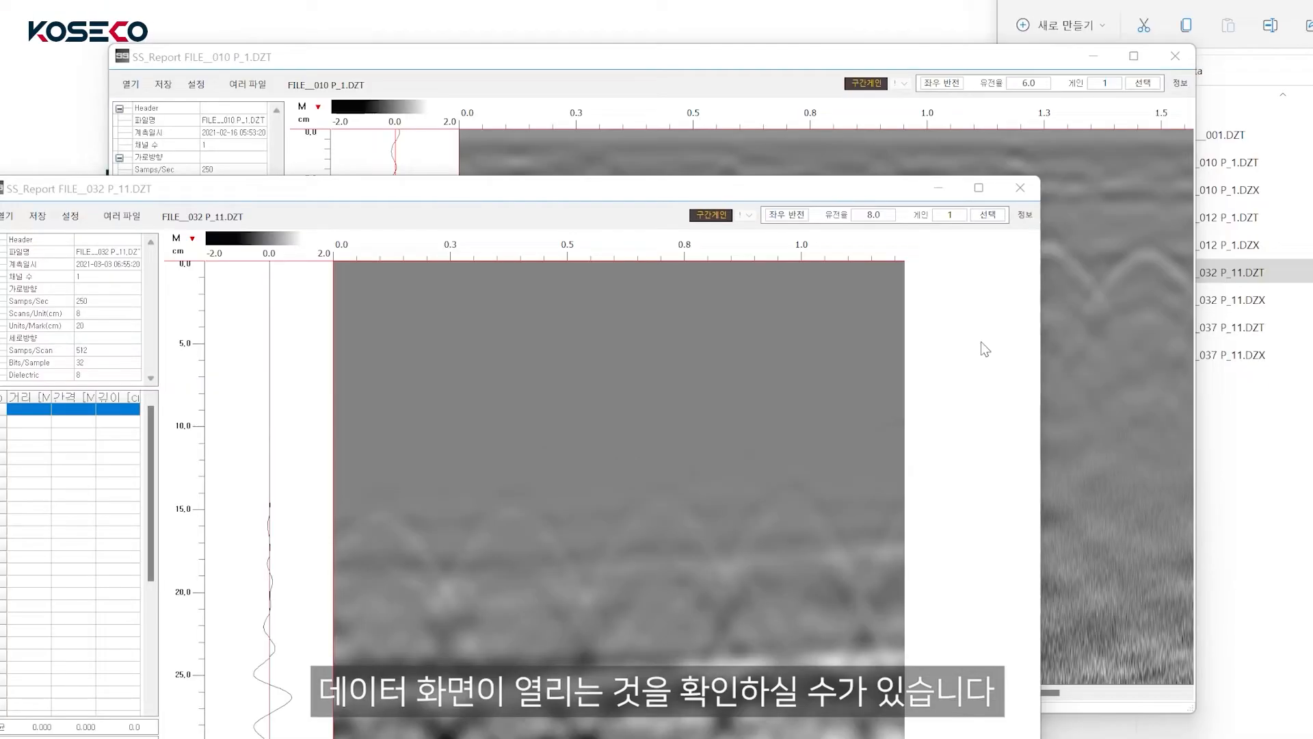
click(1020, 188)
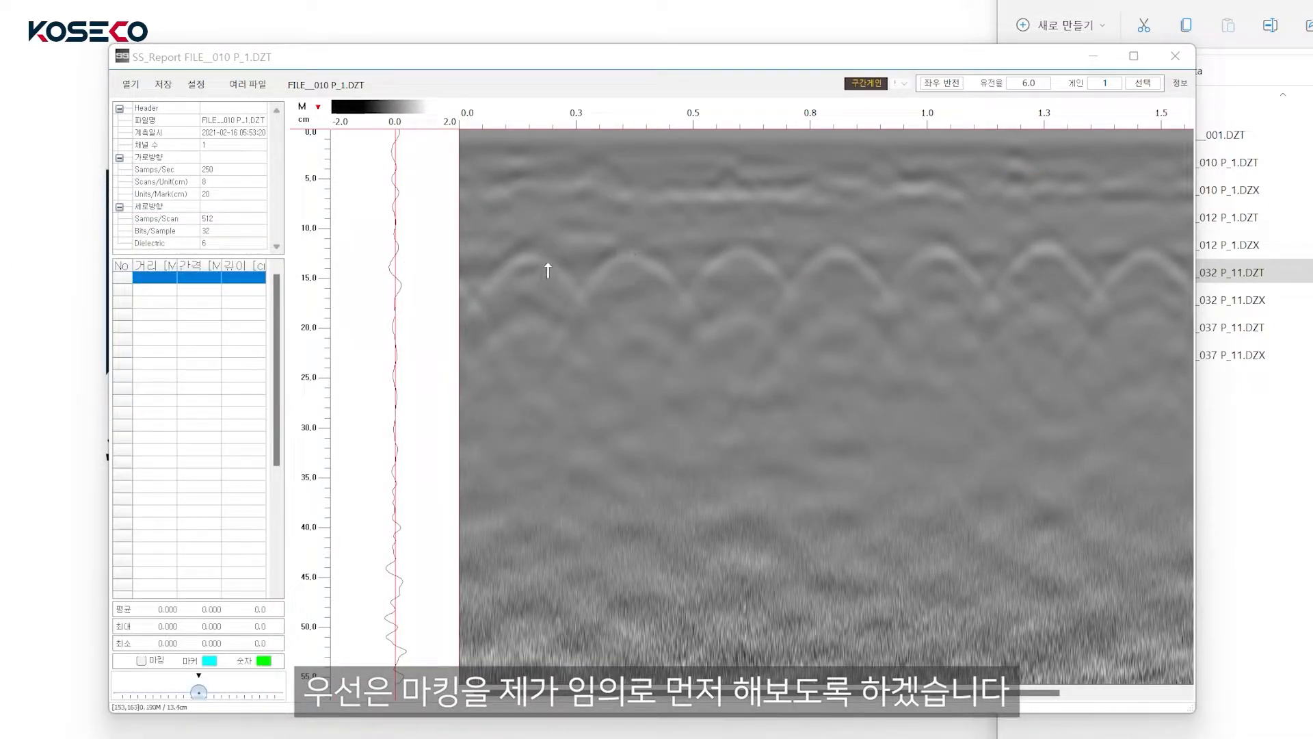
Mark the seven hyperbola peaks at about 0.15, 0.37, 0.60, 0.80, 1.02, 1.26 and 1.46 m, and leave marking (마킹) mode.
right_click(529, 277)
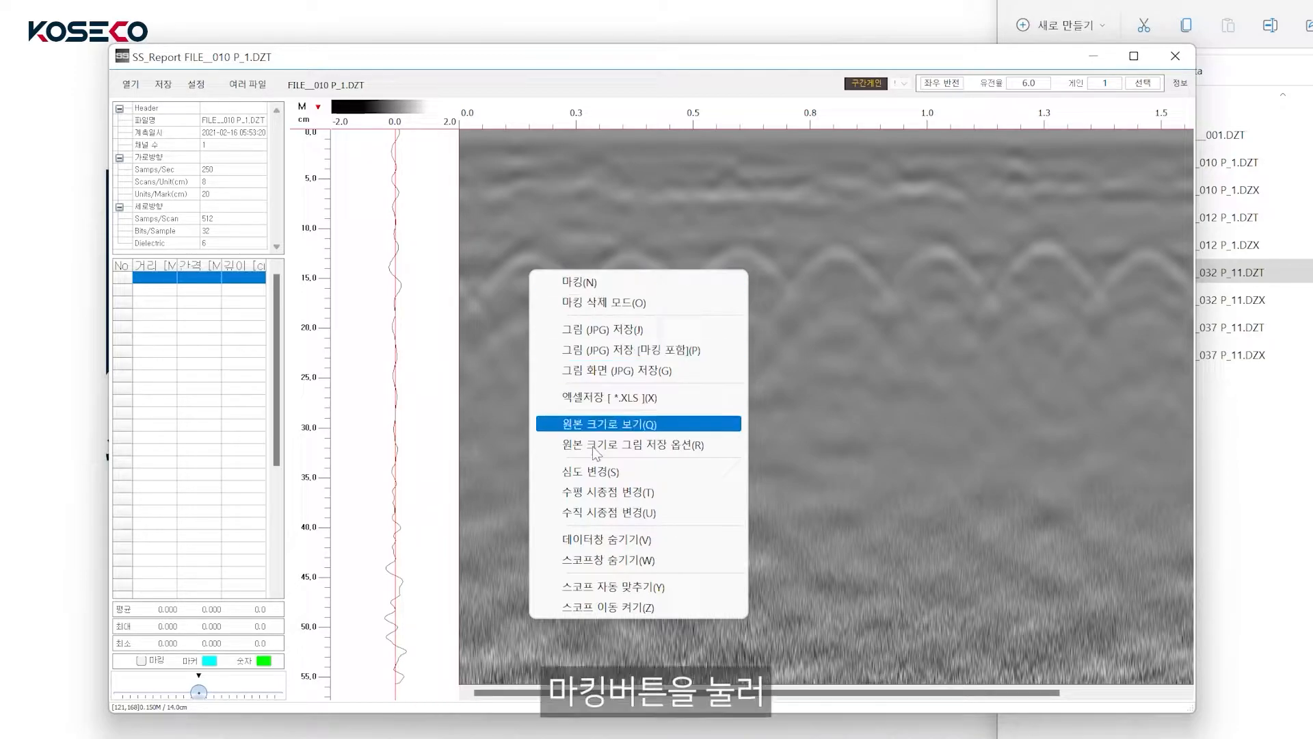
click(591, 286)
click(527, 264)
click(634, 263)
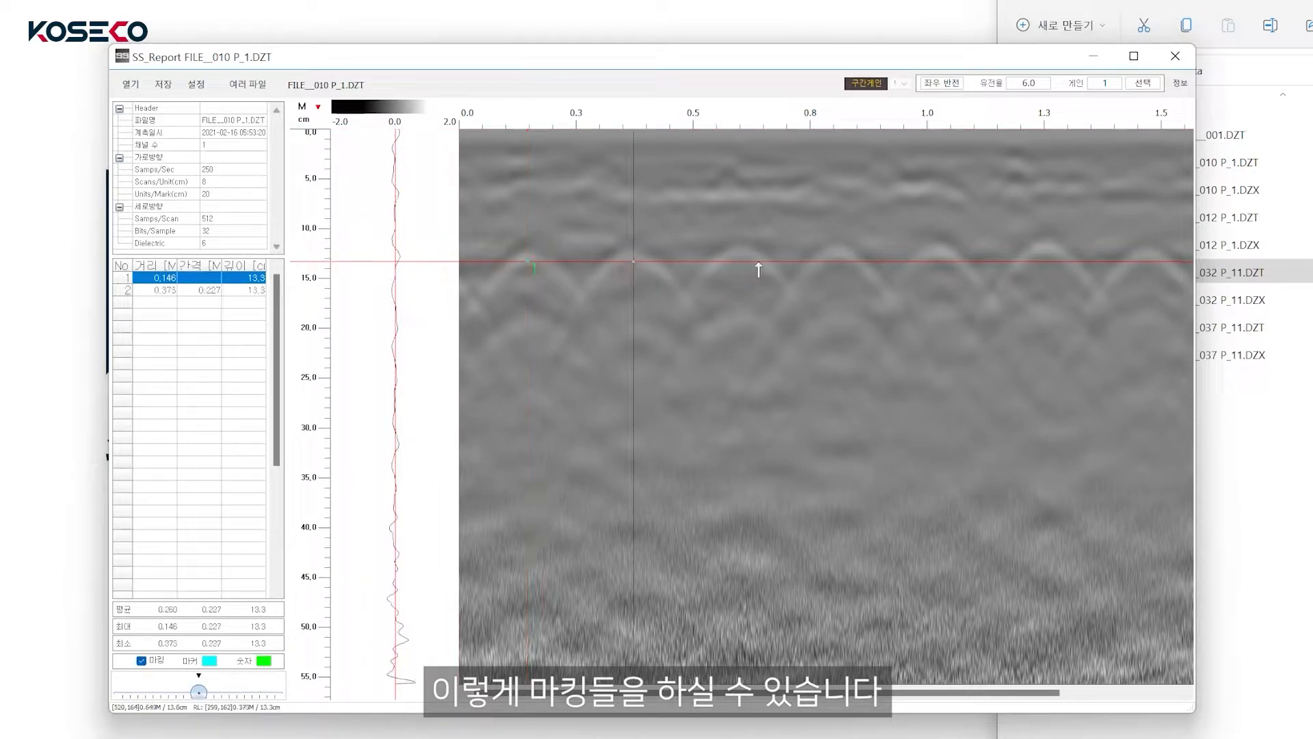
click(743, 257)
click(833, 257)
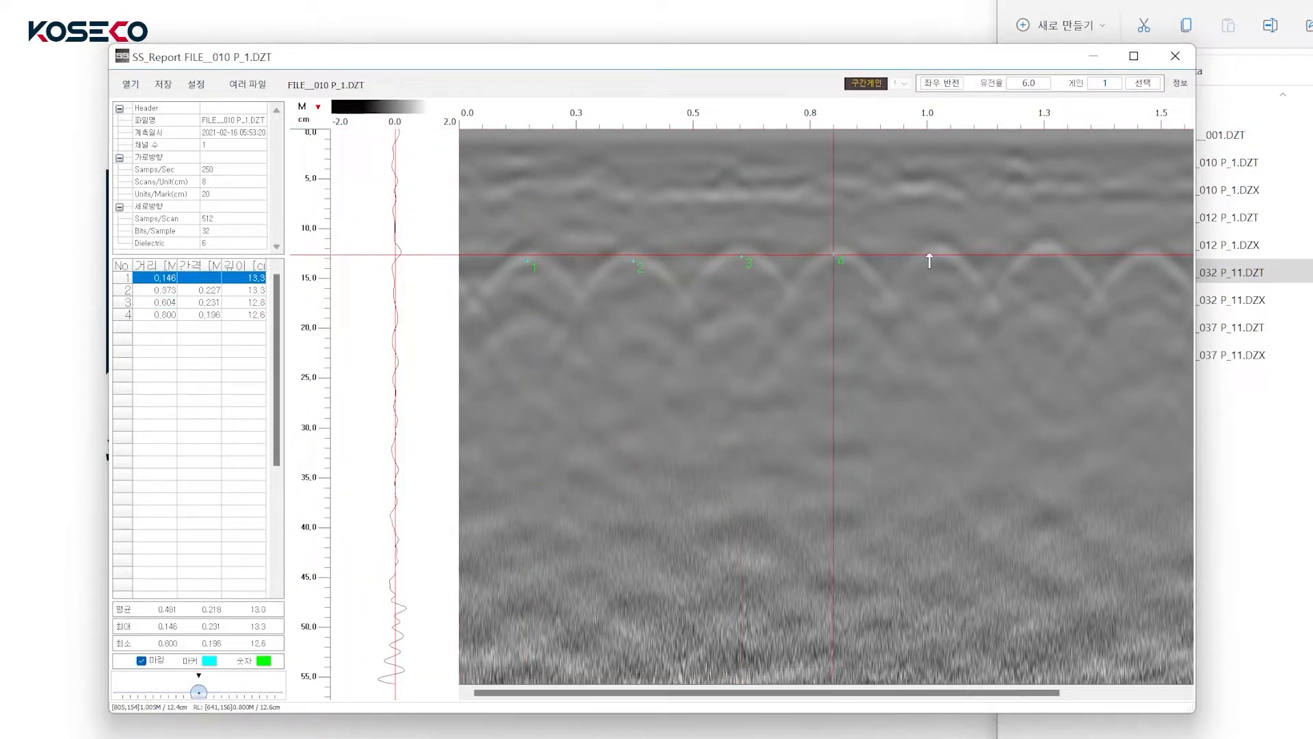
click(936, 254)
click(1049, 255)
click(1144, 259)
right_click(593, 338)
click(649, 351)
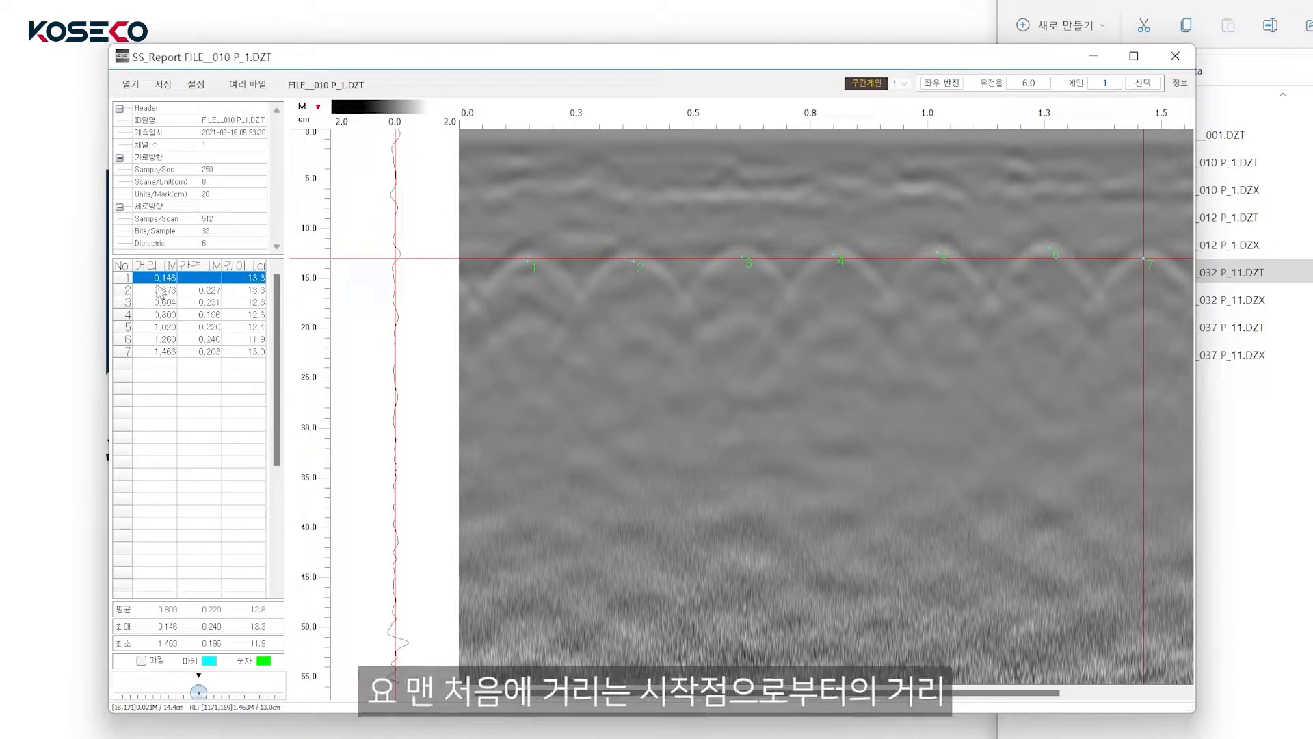
Examine the distance from the start point and the spacing between markings in the marking table's rows.
click(159, 290)
click(161, 301)
click(164, 327)
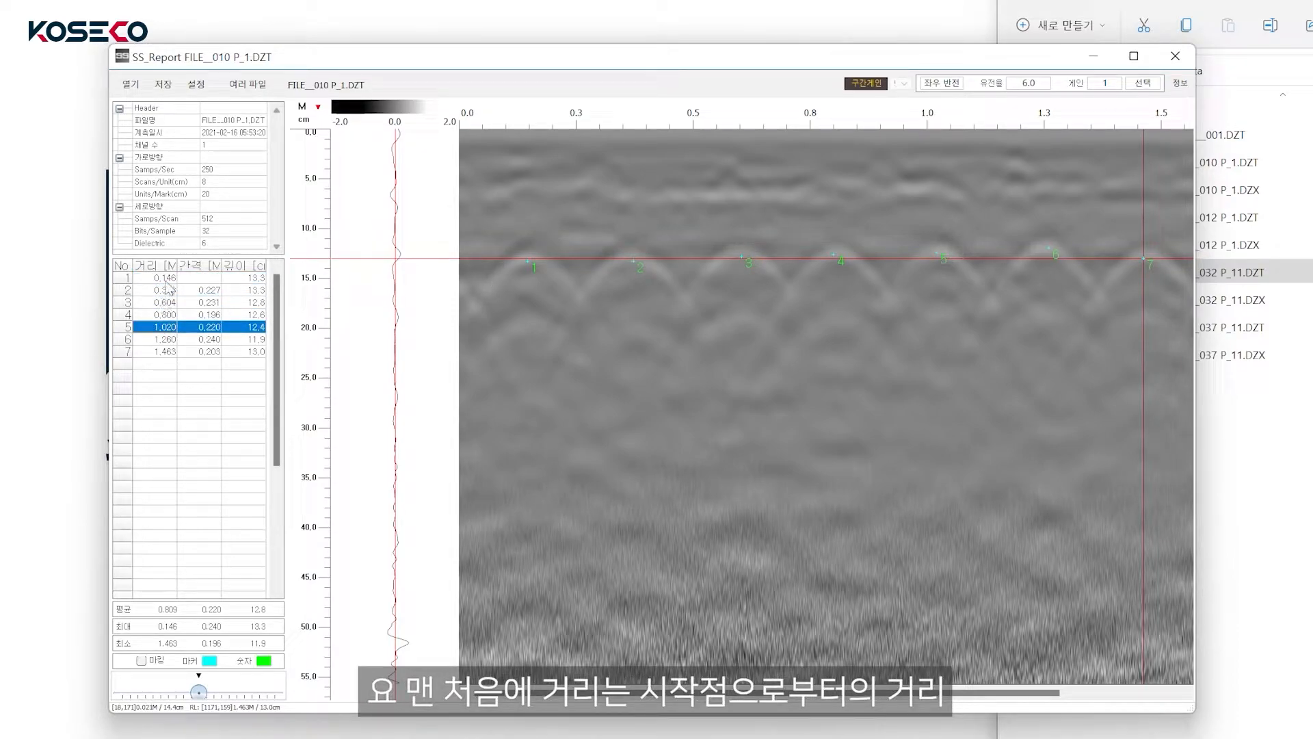
click(164, 279)
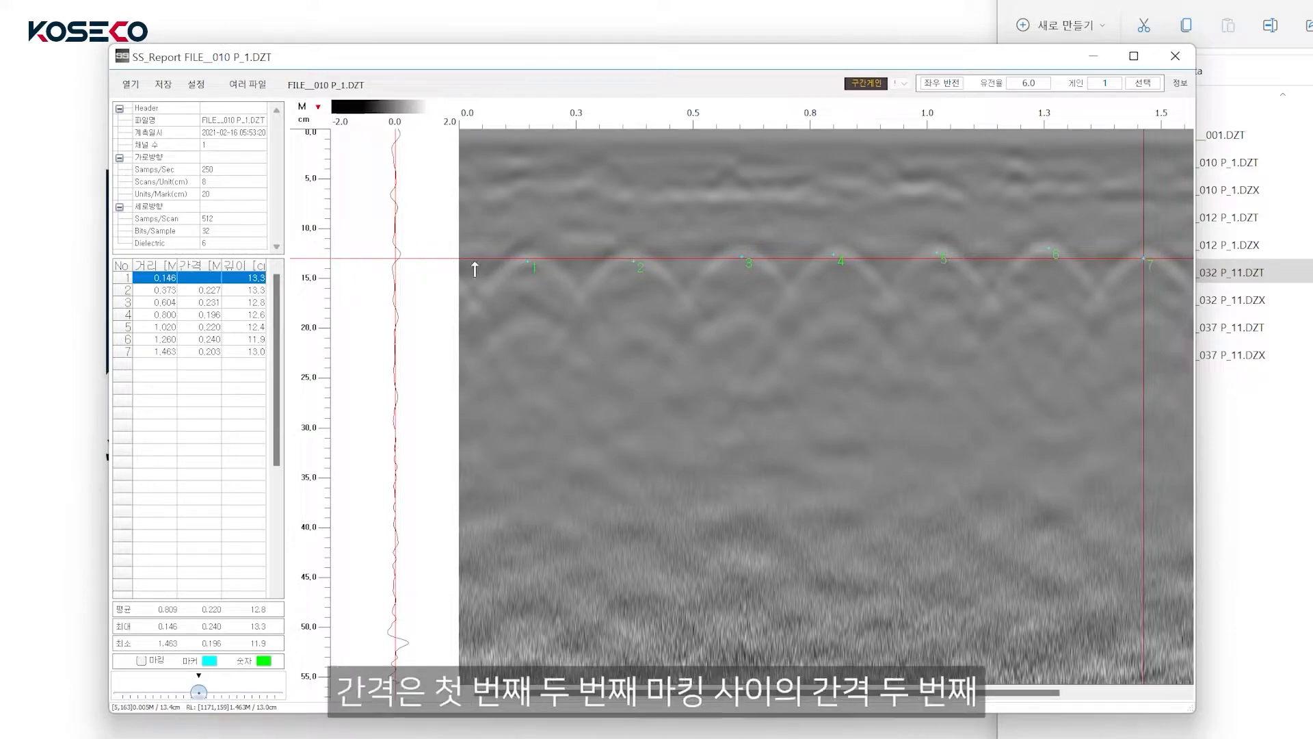
click(166, 291)
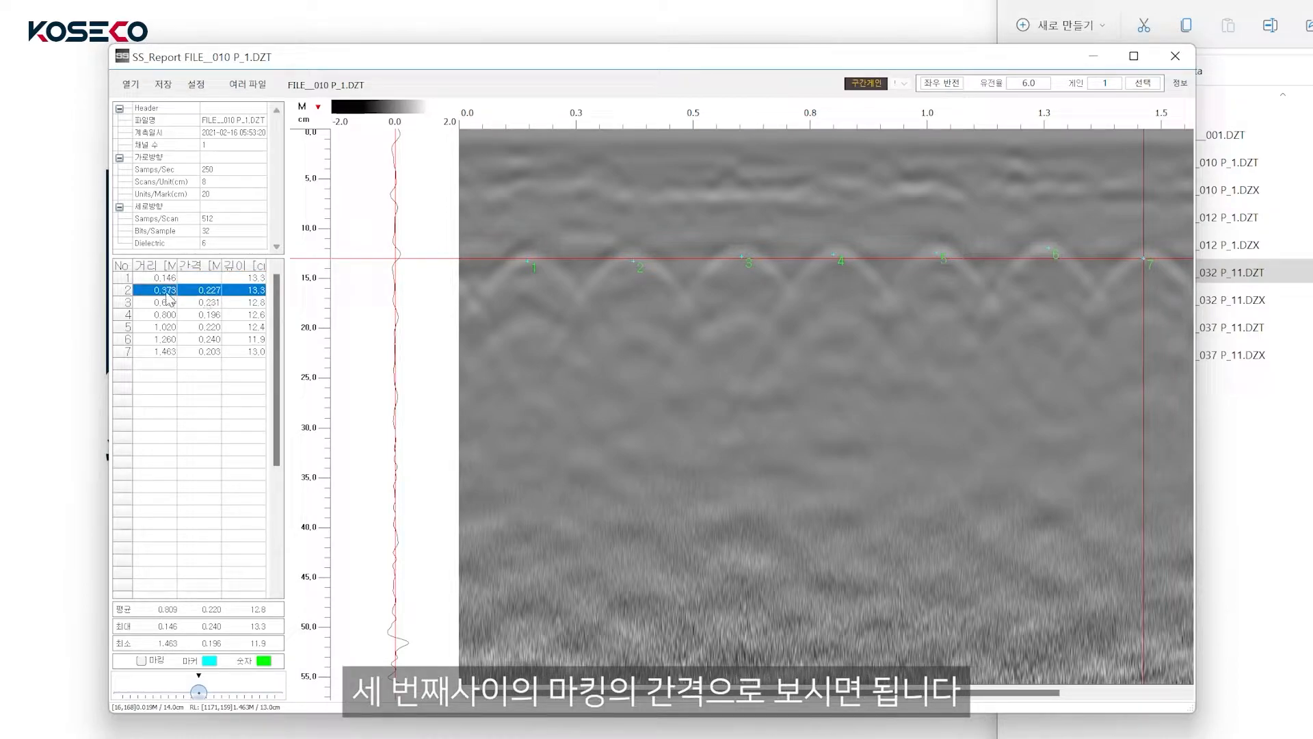
click(171, 304)
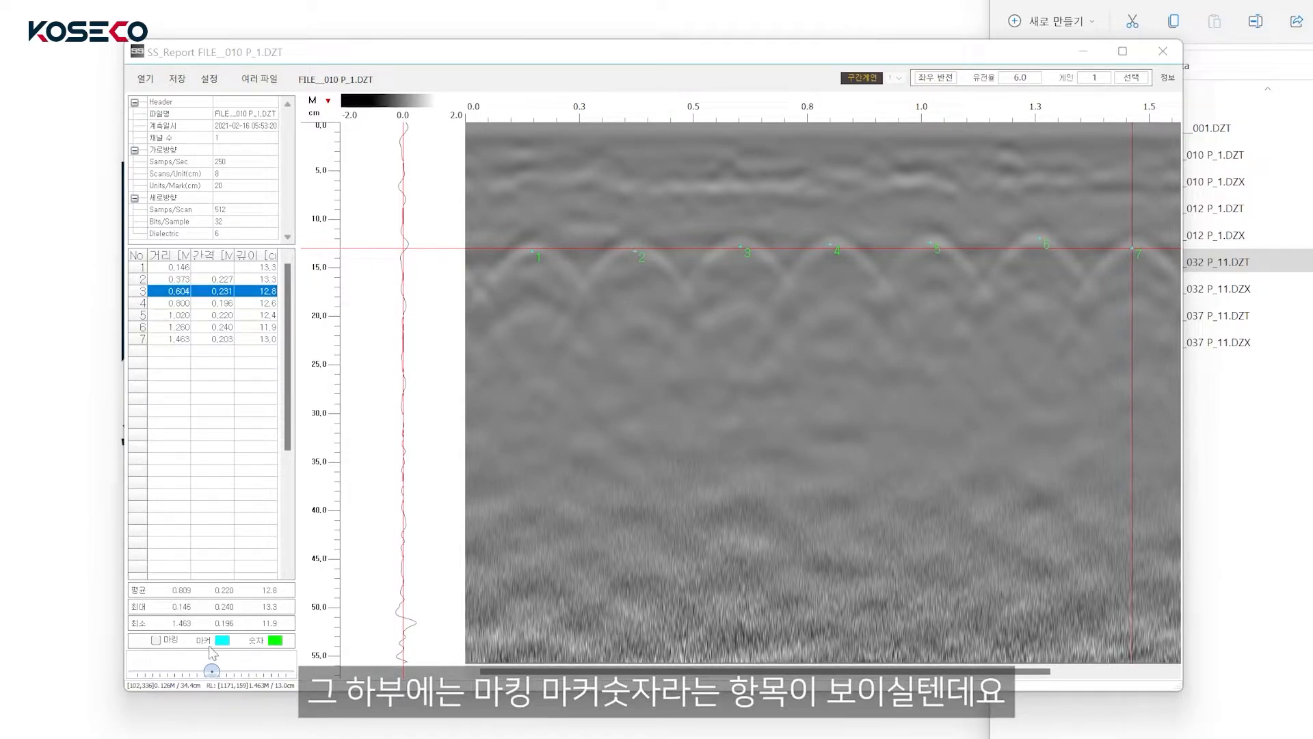
Turn on marking (마킹) and add three markings at about 0.15, 0.40 and 0.62 m, around 20 cm deep.
click(156, 641)
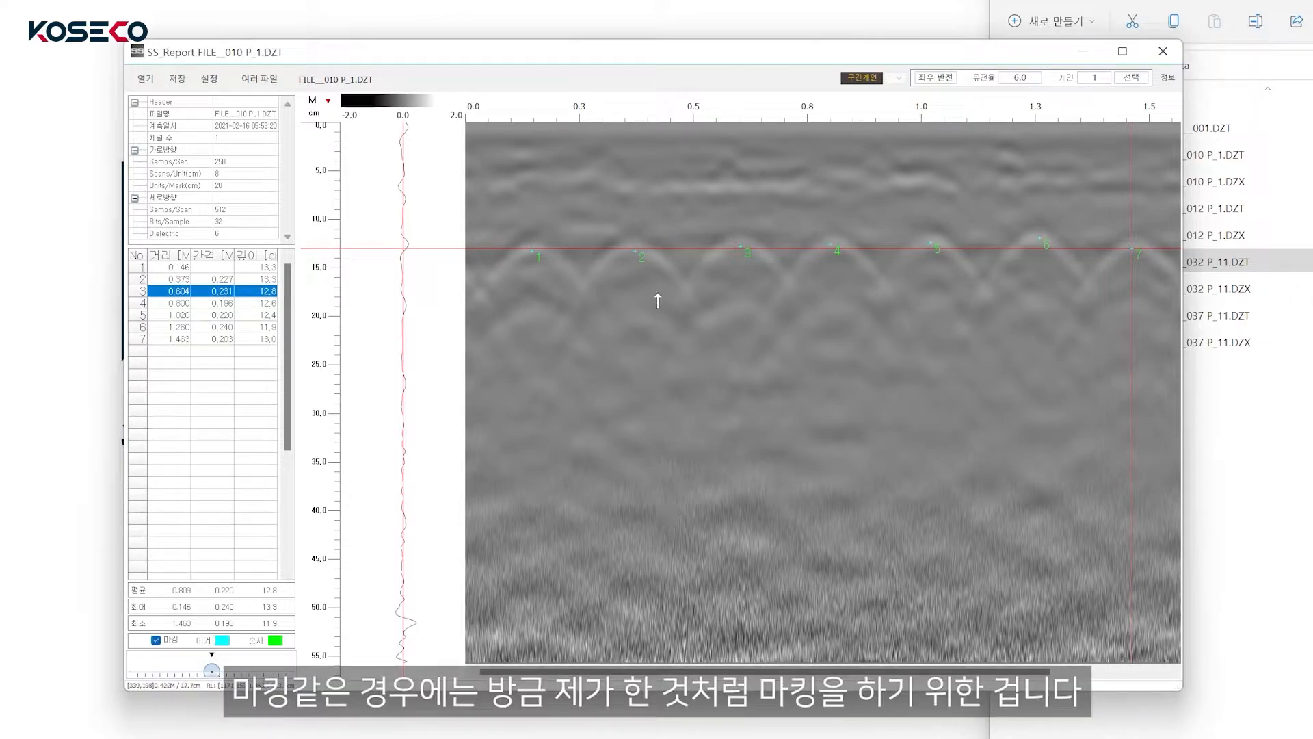
click(535, 314)
click(648, 318)
click(745, 314)
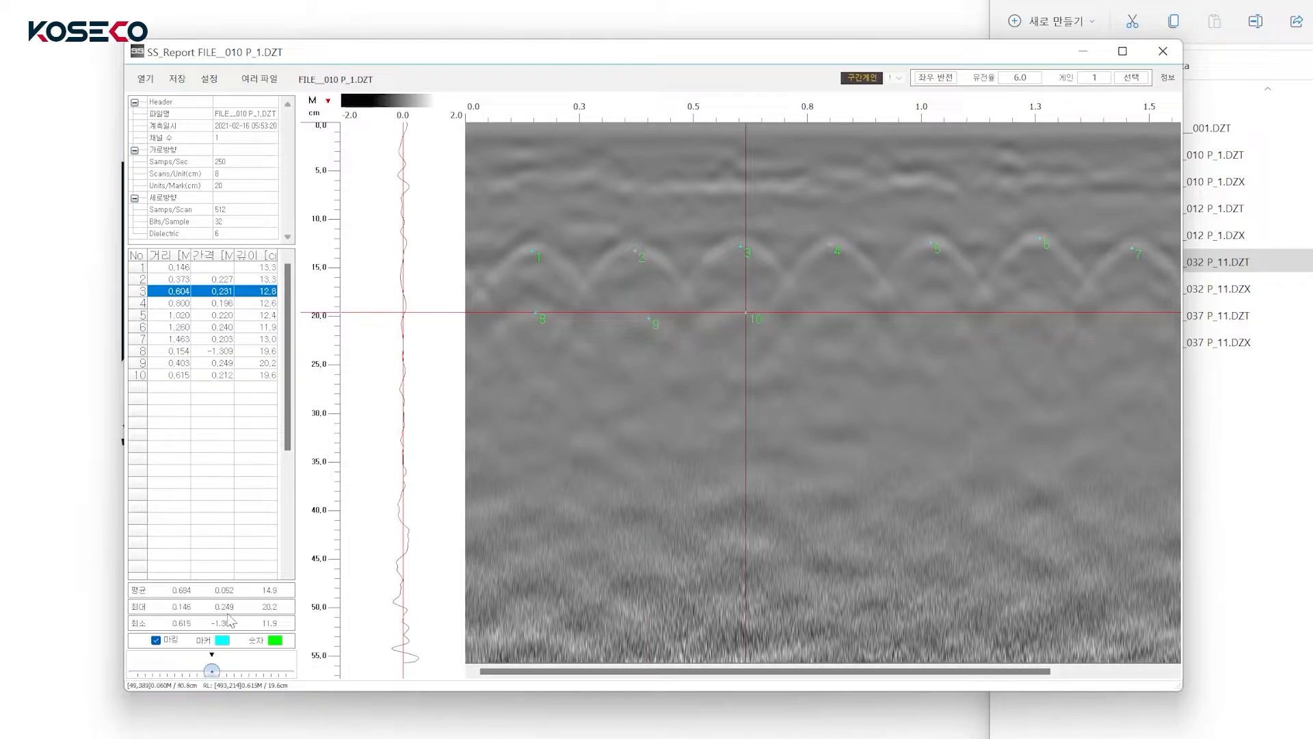
Turn off marking (마킹) and try picking several points on the scan below the hyperbolas.
click(825, 286)
click(939, 305)
click(851, 326)
click(807, 306)
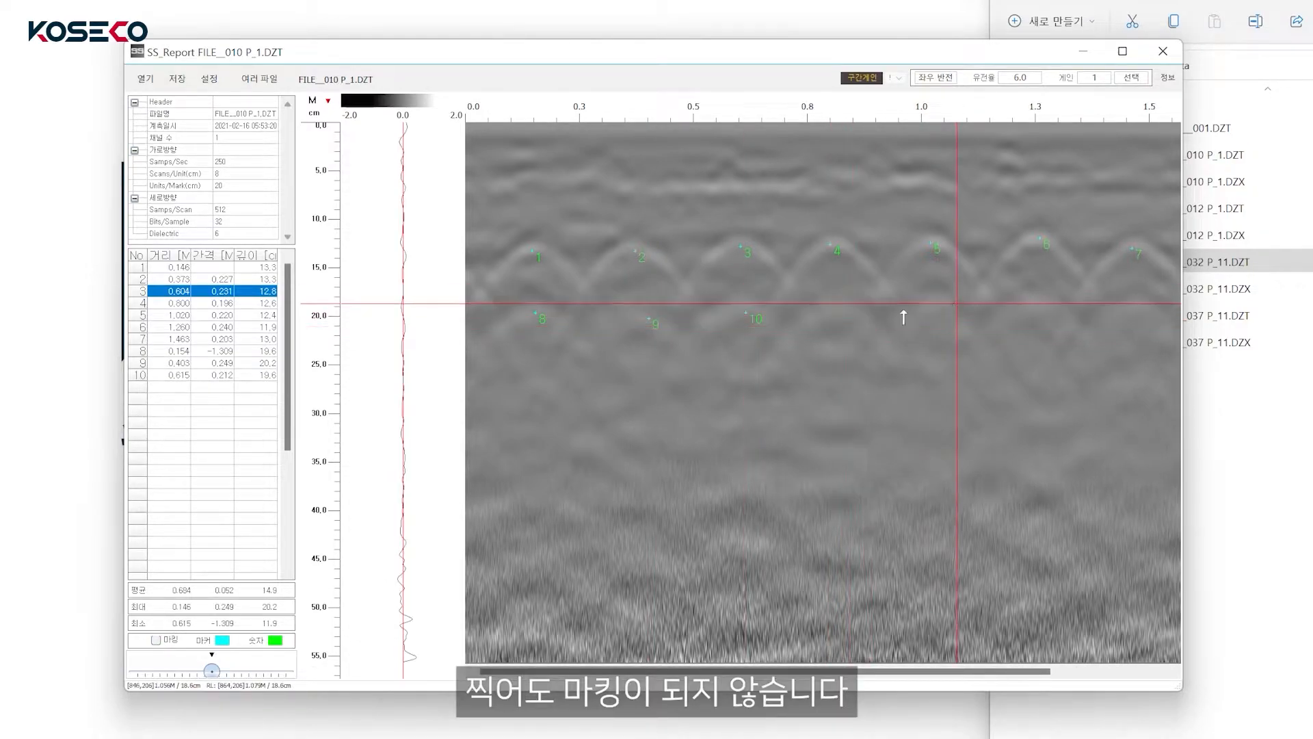
click(1053, 317)
click(863, 337)
click(830, 338)
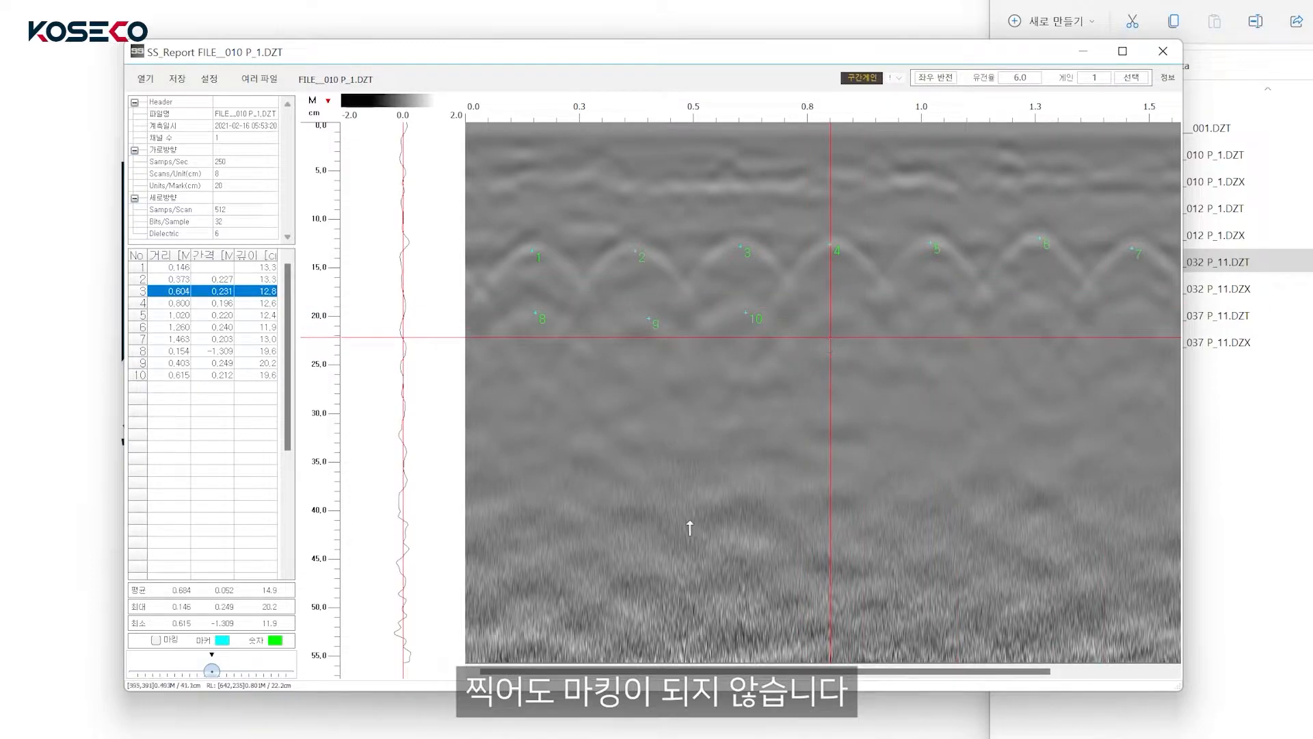
Set the marker (마커) colour to red and the number (숫자) colour to yellow.
click(222, 640)
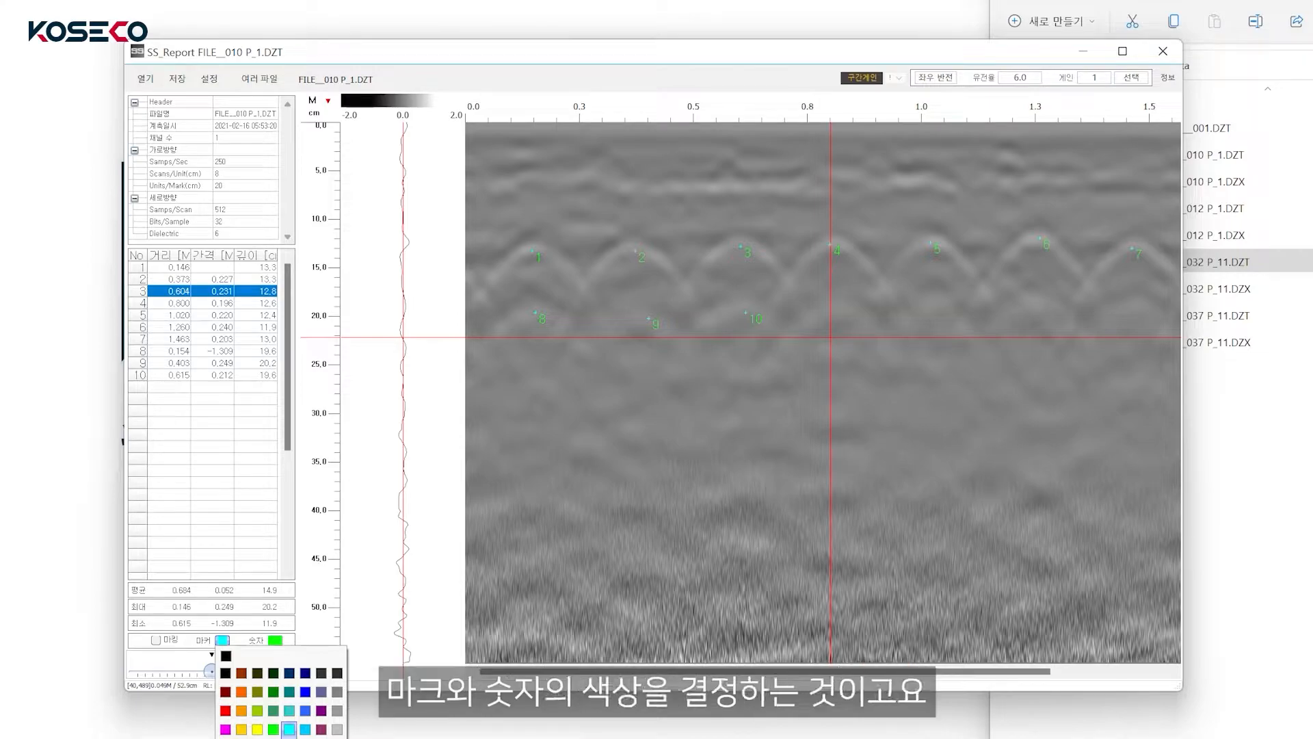
click(289, 729)
click(222, 640)
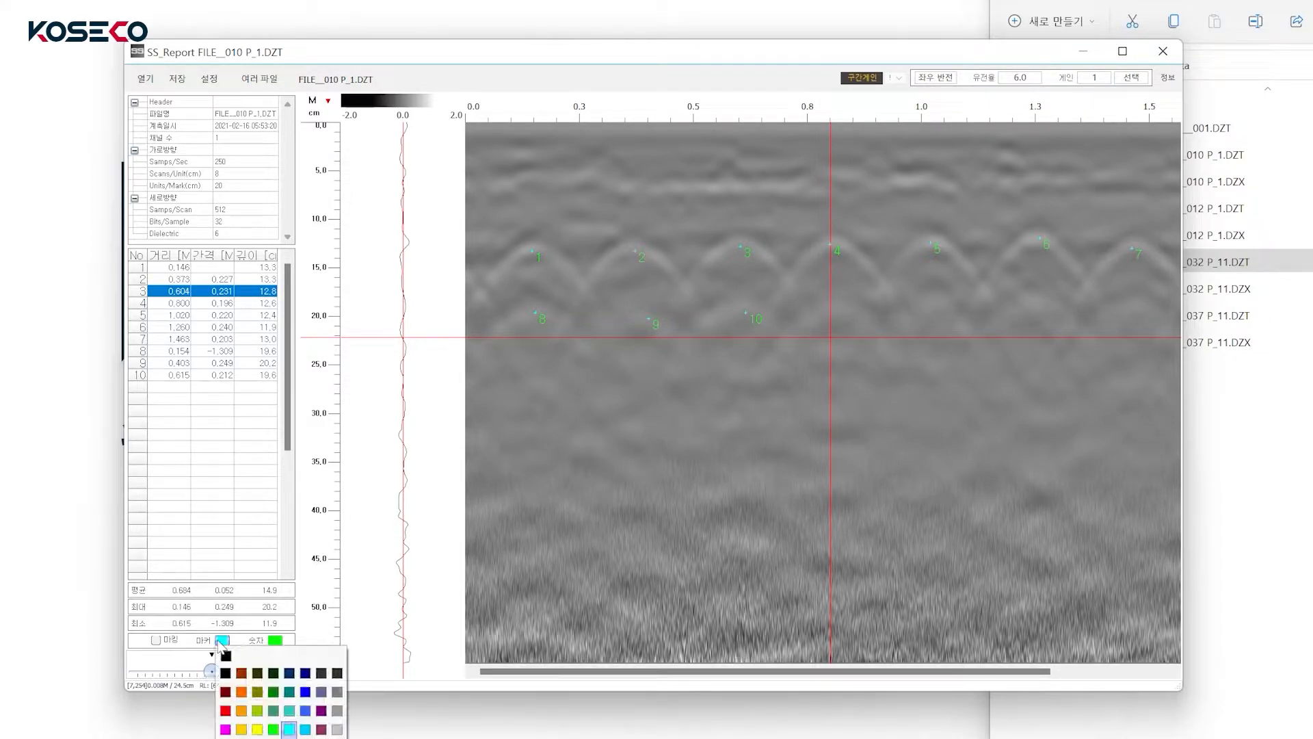
click(224, 719)
click(275, 643)
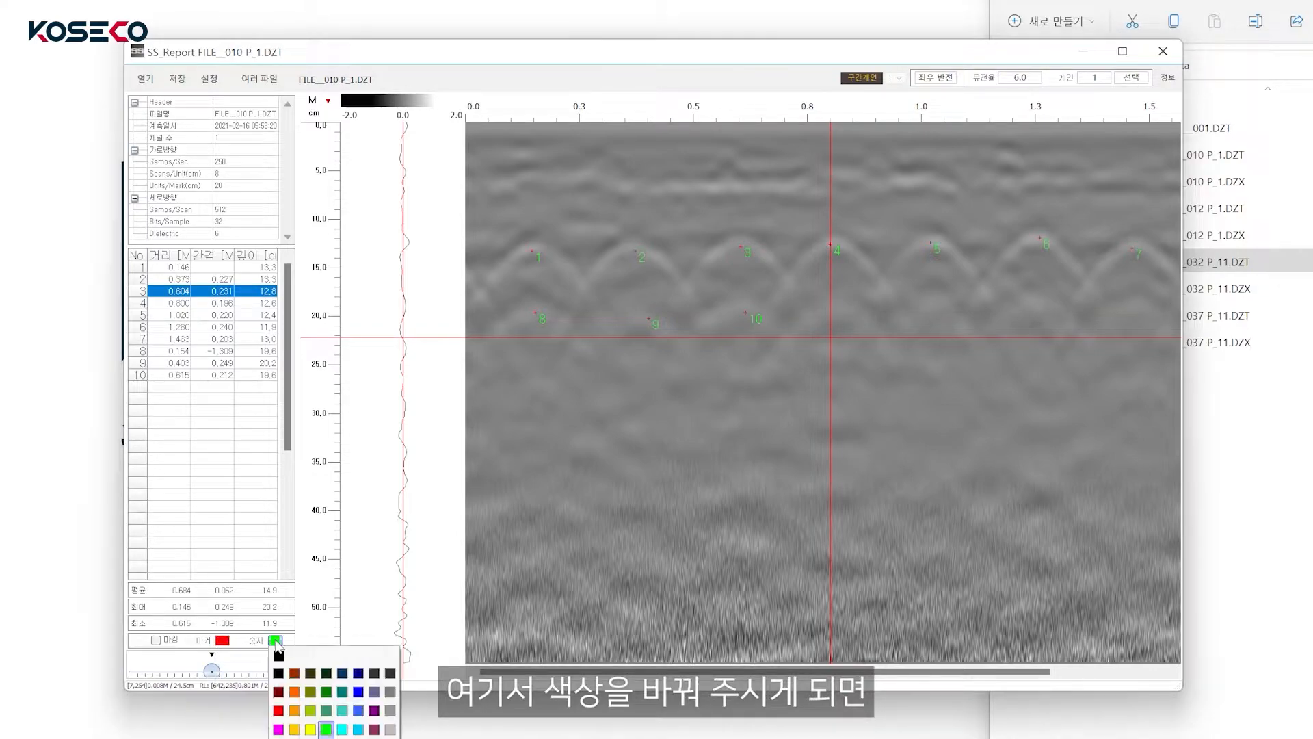
click(313, 733)
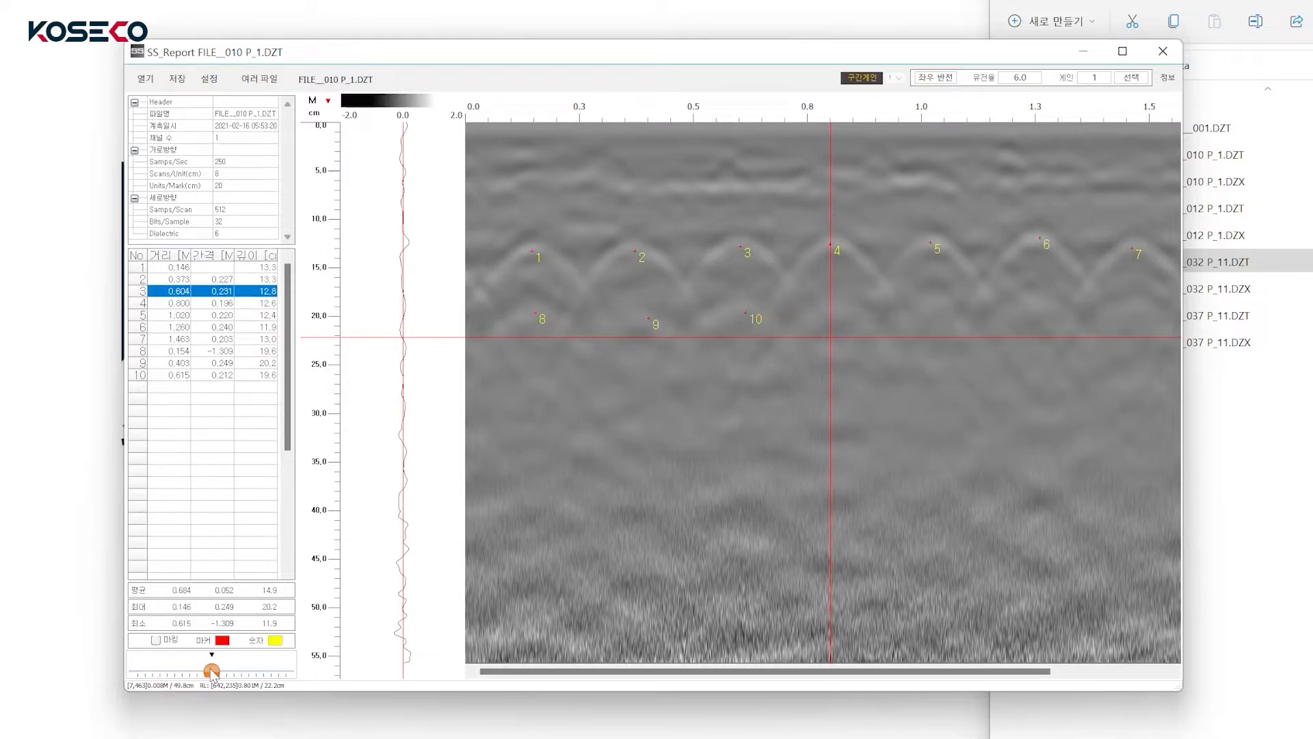
Shrink the scan's horizontal scale so its full length fits in the view.
mouse_move(211, 670)
mouse_down()
mouse_move(190, 671)
mouse_move(247, 671)
mouse_move(190, 674)
mouse_up()
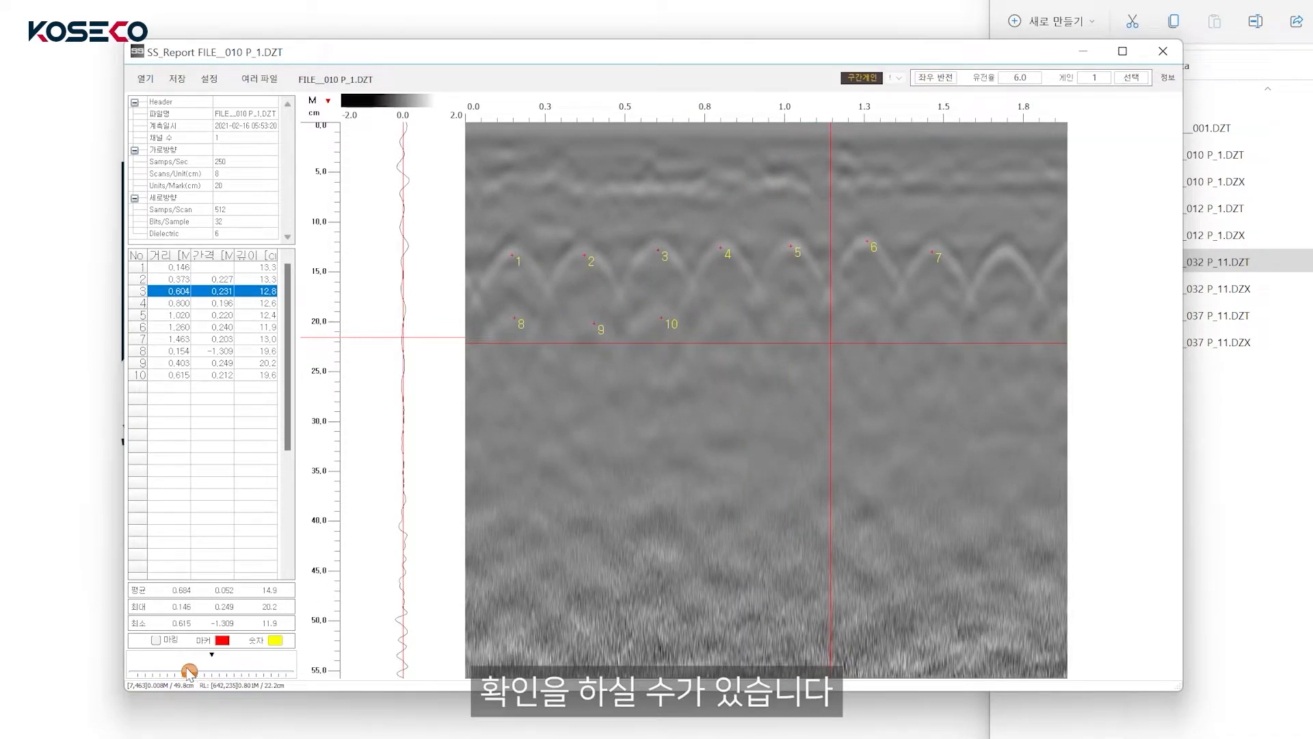
click(202, 710)
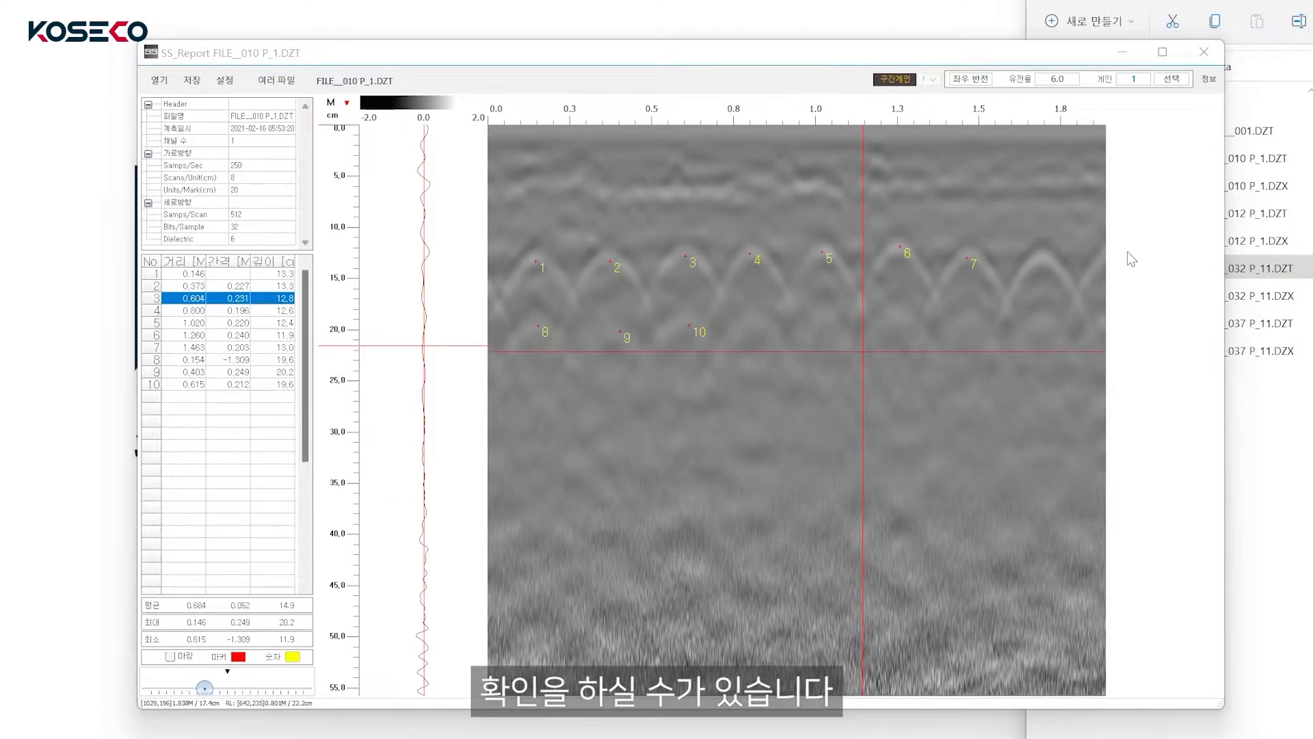
click(209, 688)
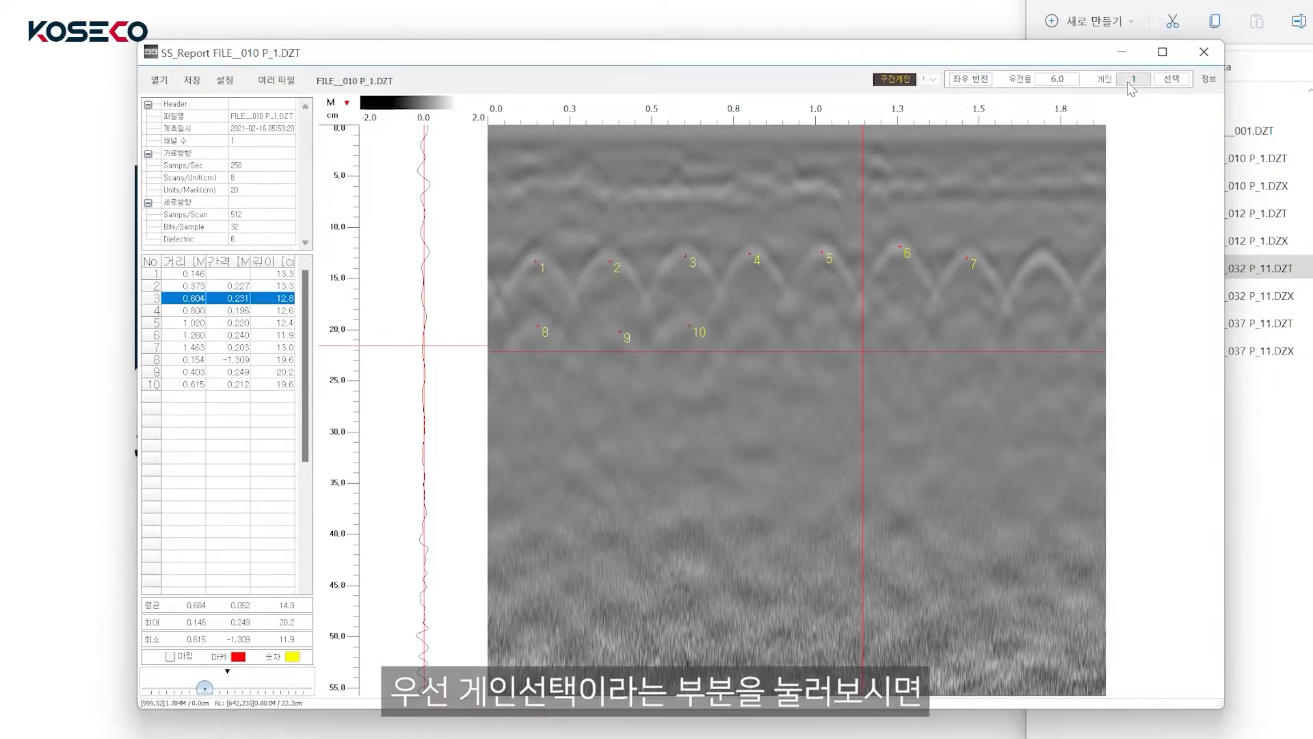
Set the scan's gain (게인) to 3, and open the permittivity (유전율) entry and cancel it.
click(1174, 81)
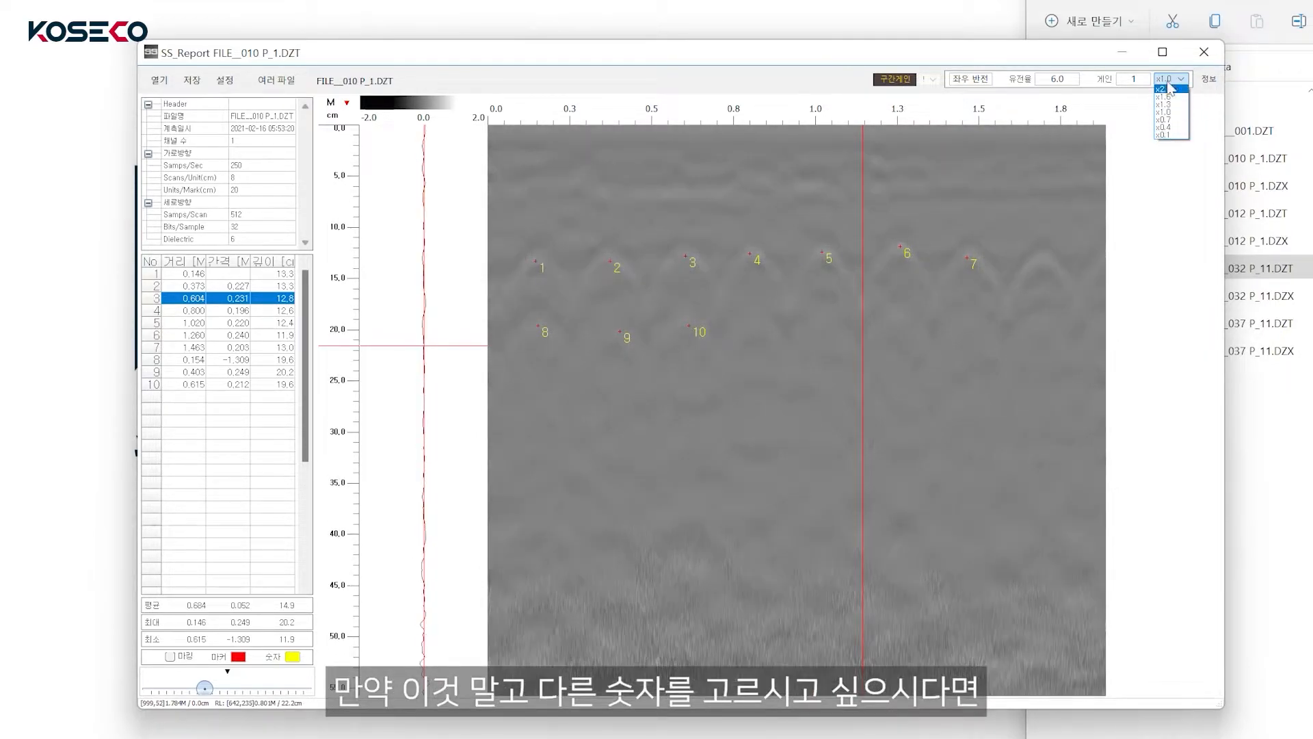
click(1169, 187)
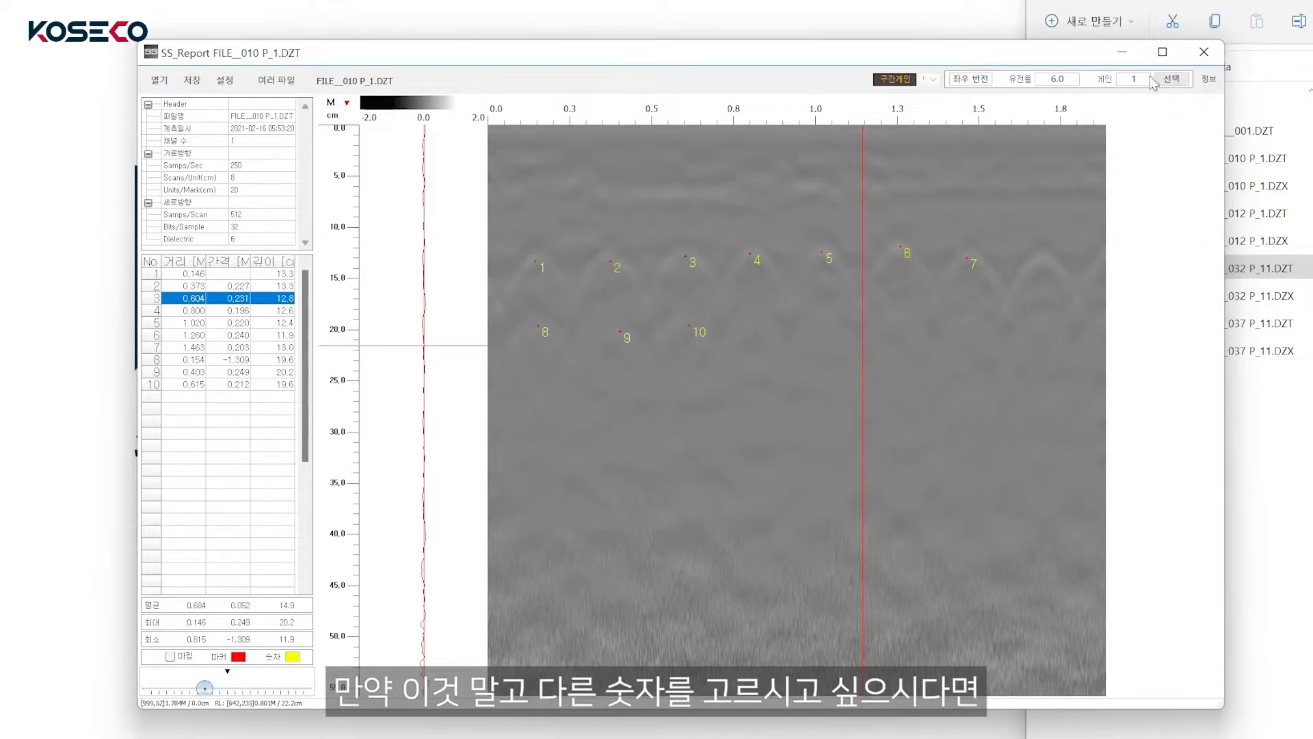
click(1141, 78)
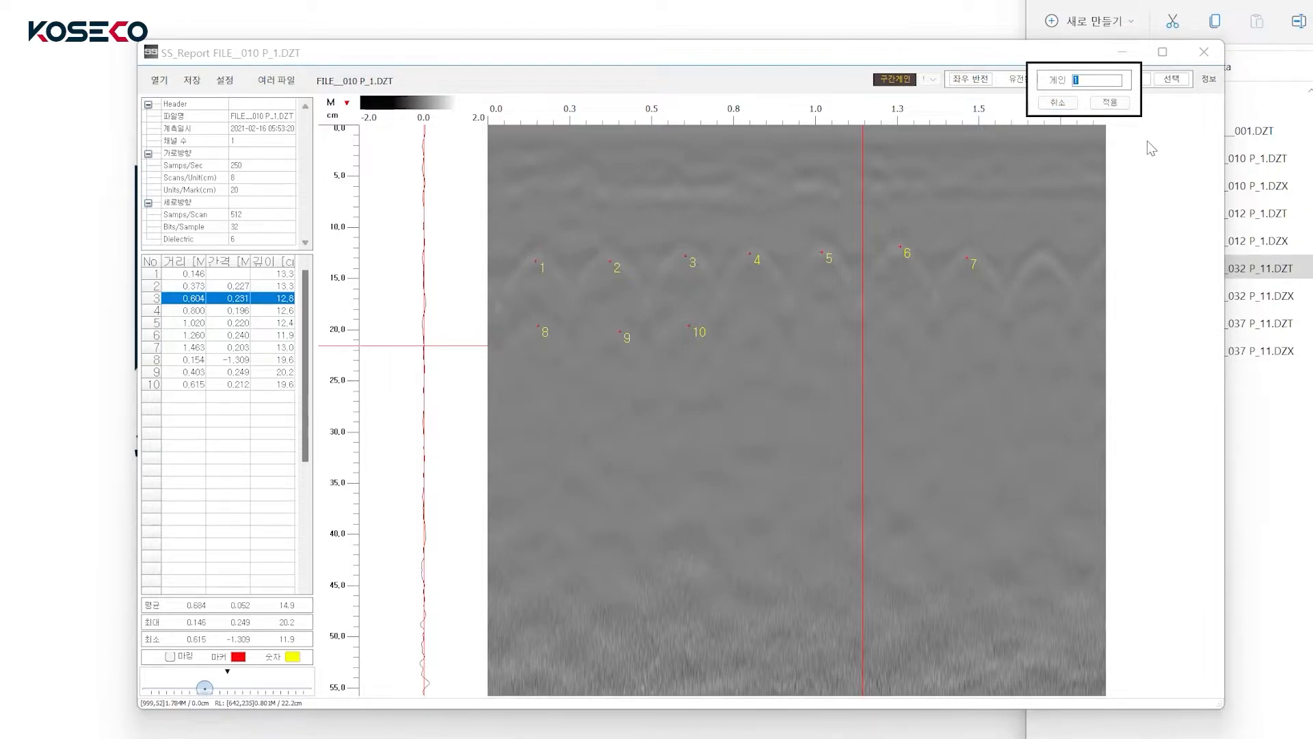
text(3)
click(1116, 103)
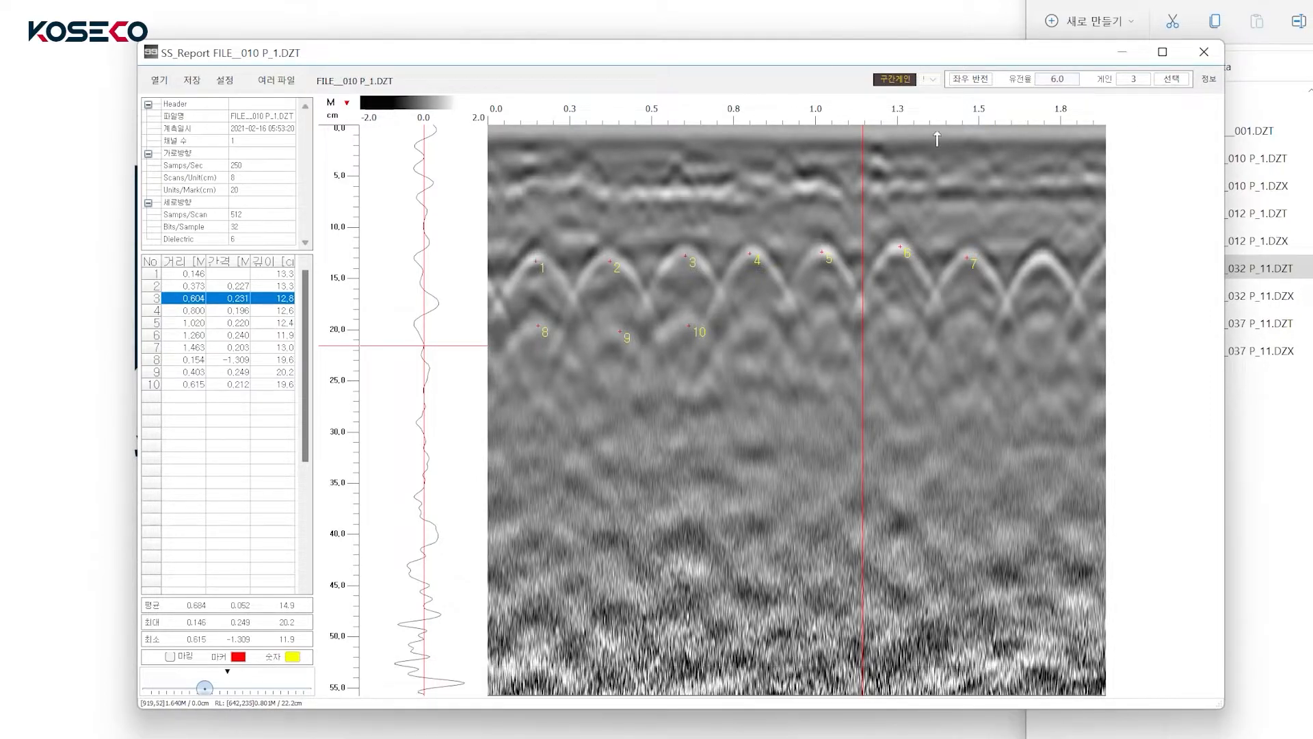
click(1063, 93)
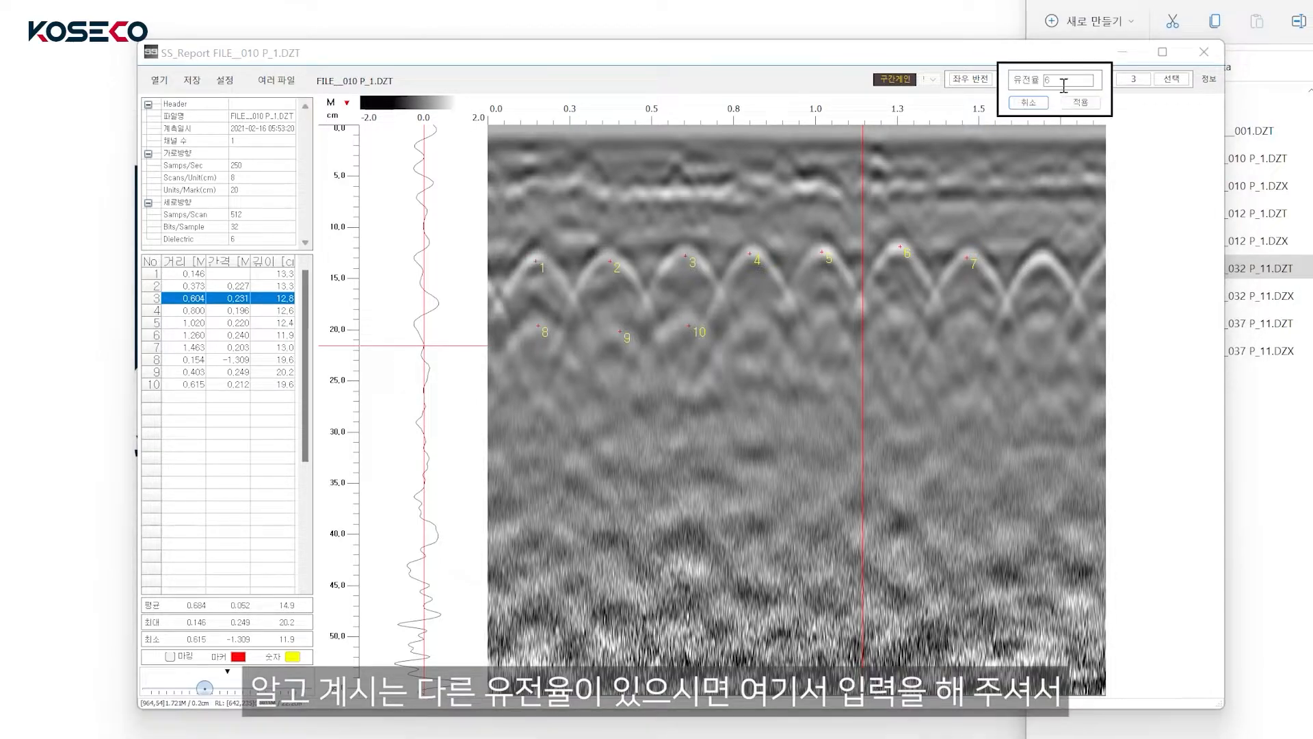
click(1041, 105)
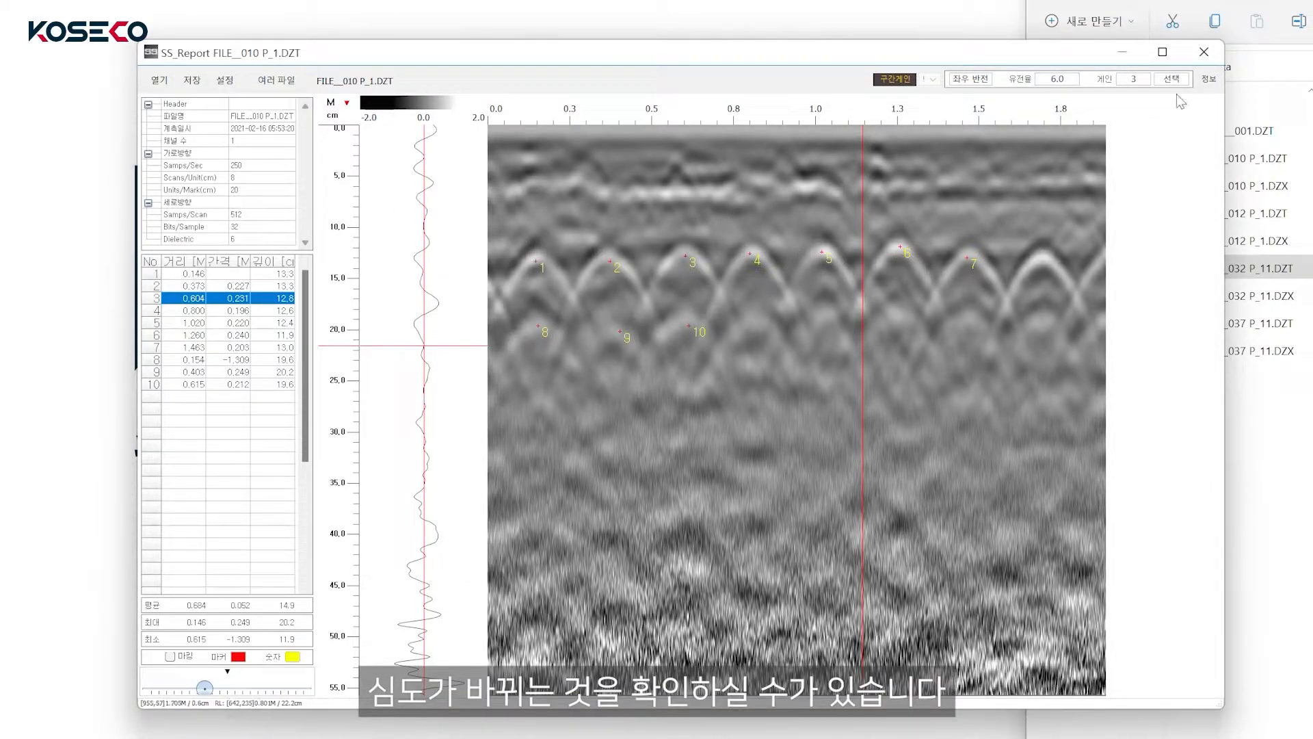
Flip the scan left to right (좌우 반전) and back several times, restoring its original direction.
click(973, 86)
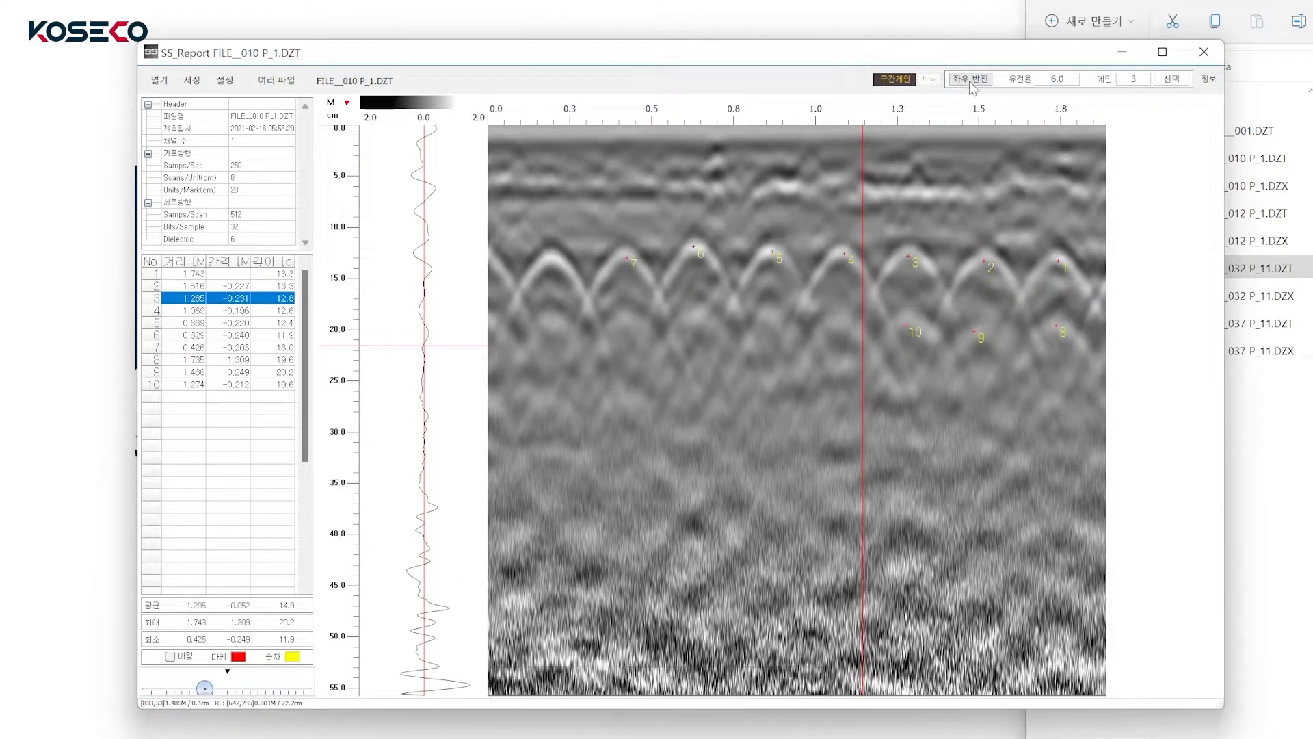
click(973, 81)
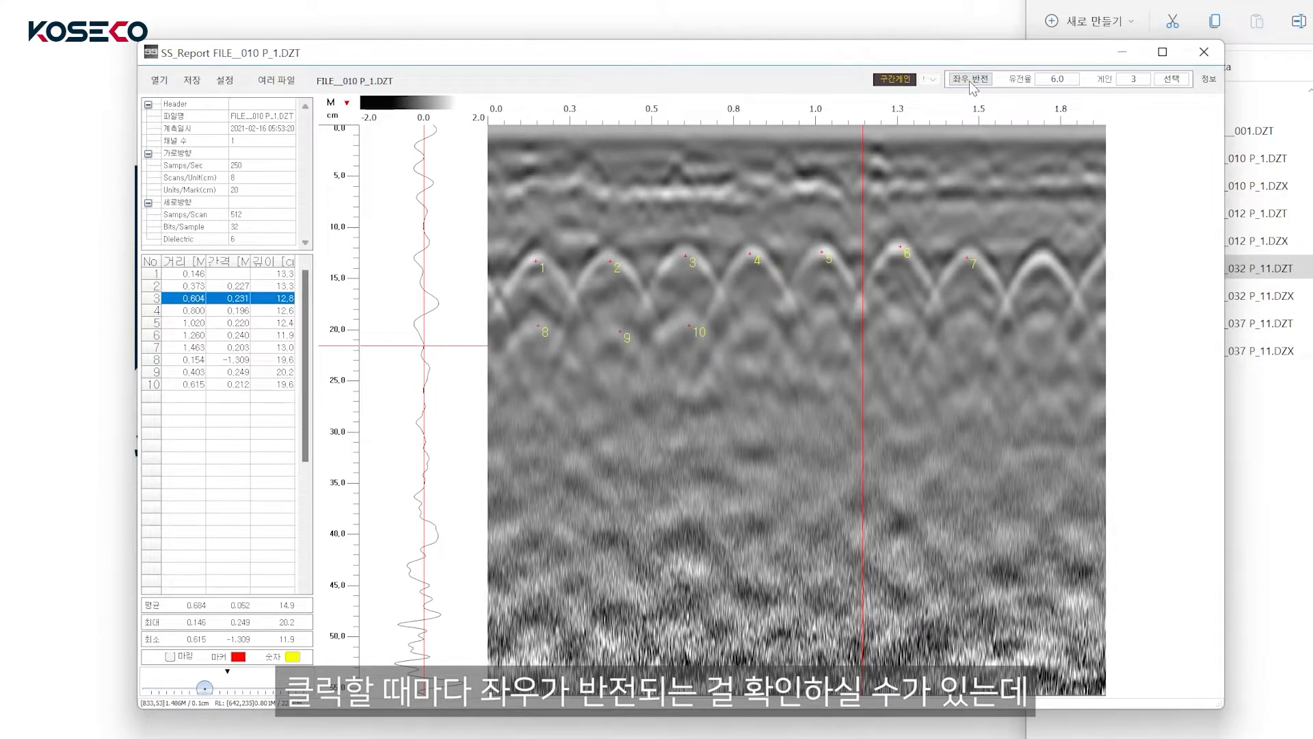
click(973, 81)
click(972, 81)
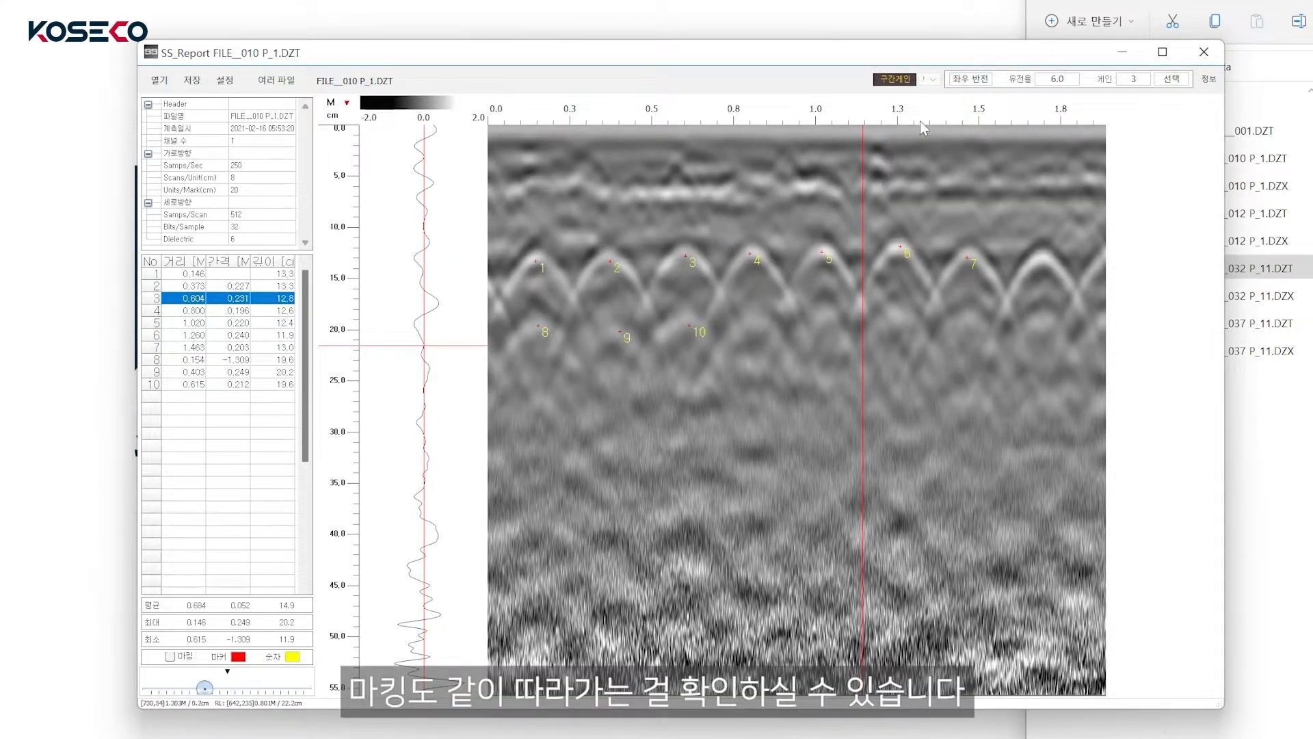
click(975, 82)
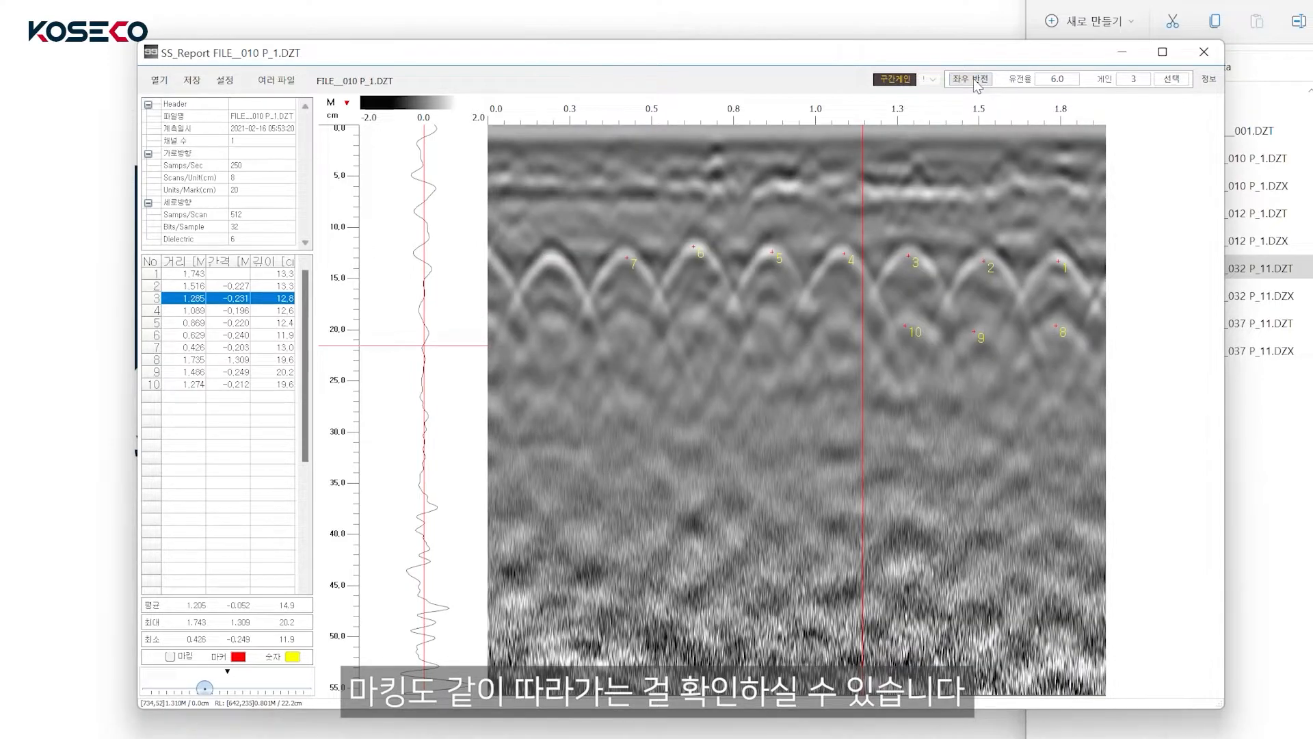
click(976, 82)
click(976, 81)
click(976, 81)
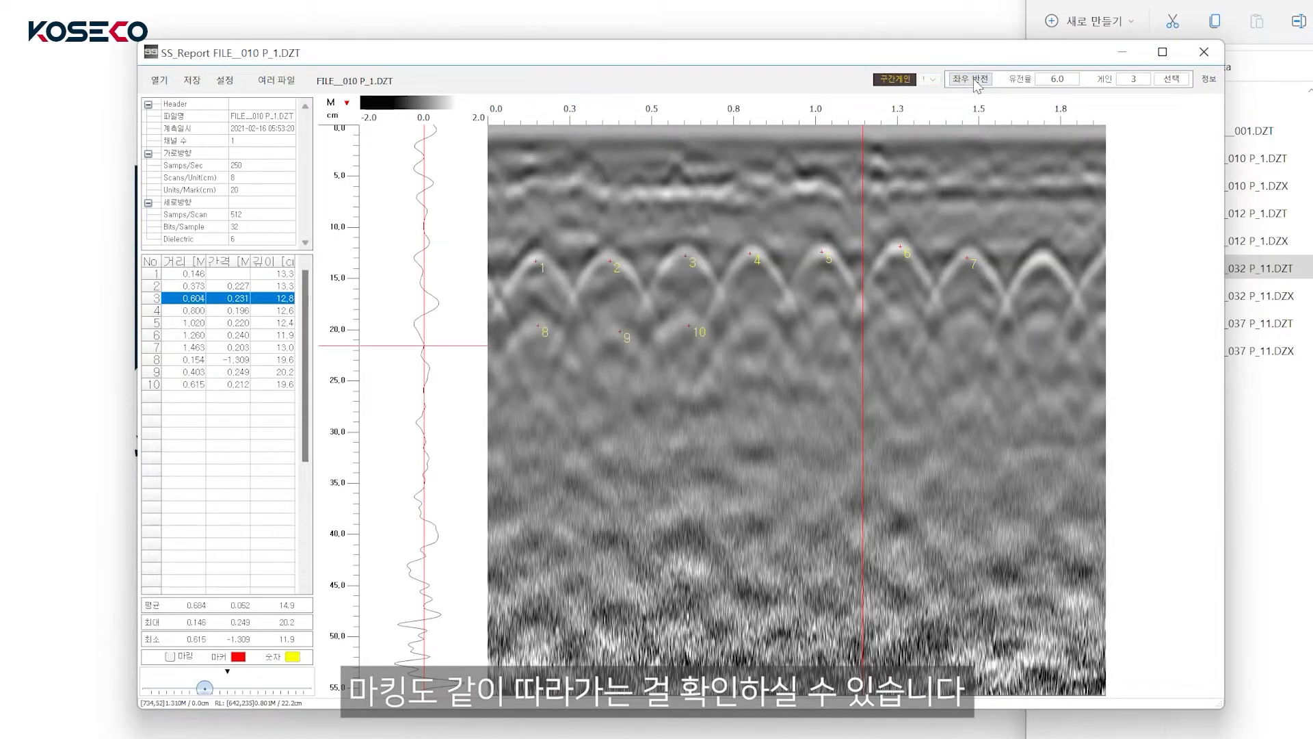
click(860, 7)
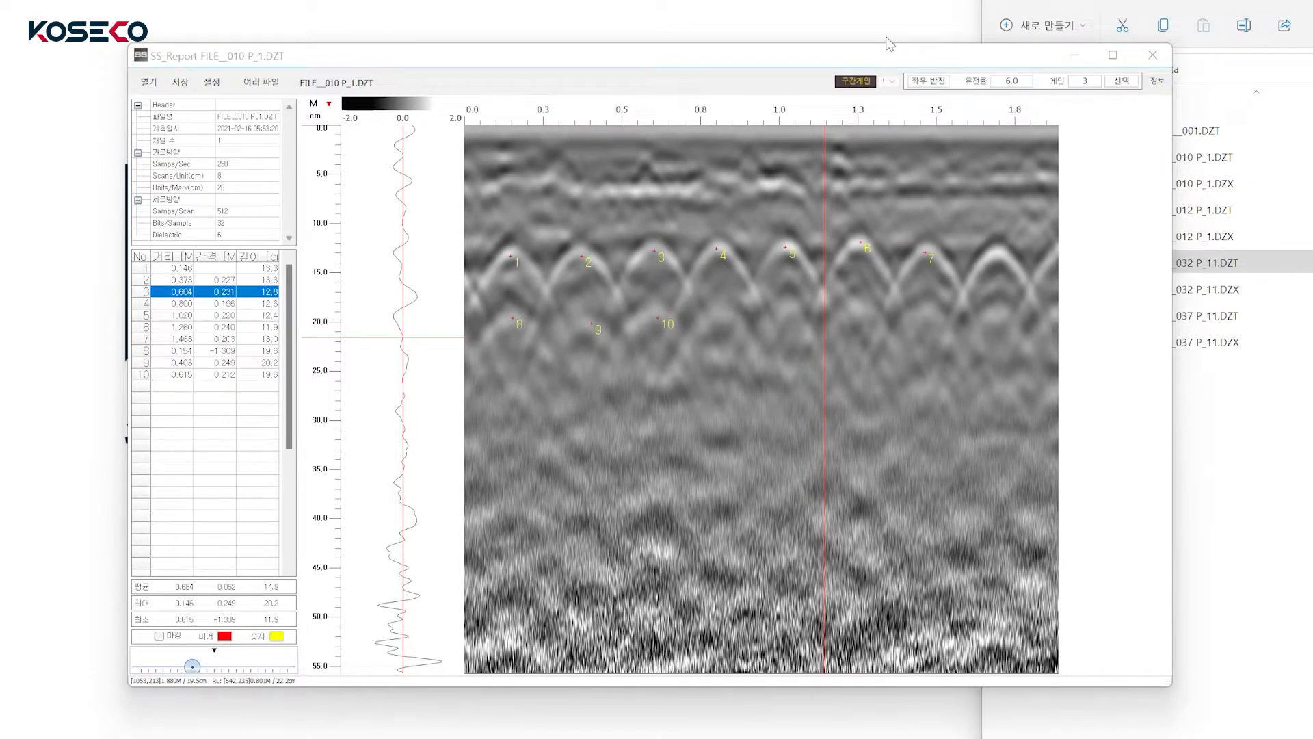
Turn on section gain (구간게인) and divide the depth into 8 sections, accepting the reset of the existing section gains.
click(860, 82)
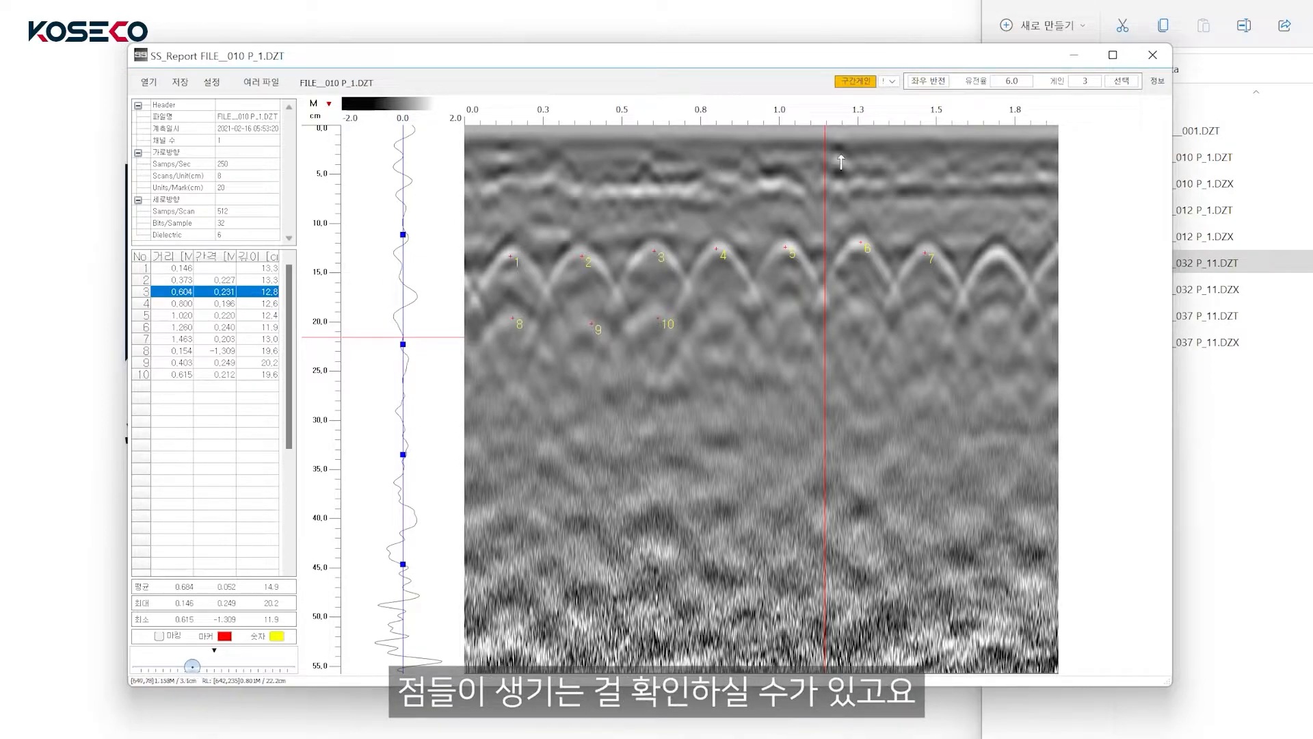
click(891, 81)
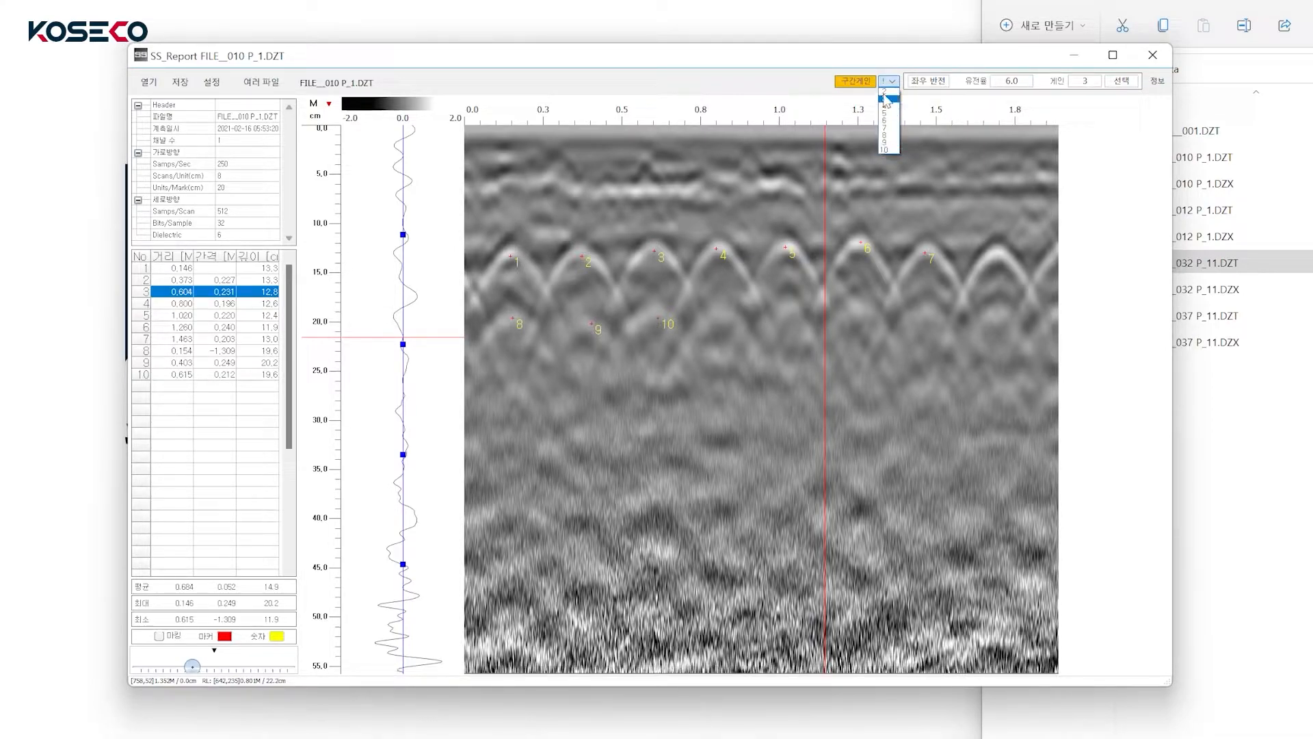
click(887, 136)
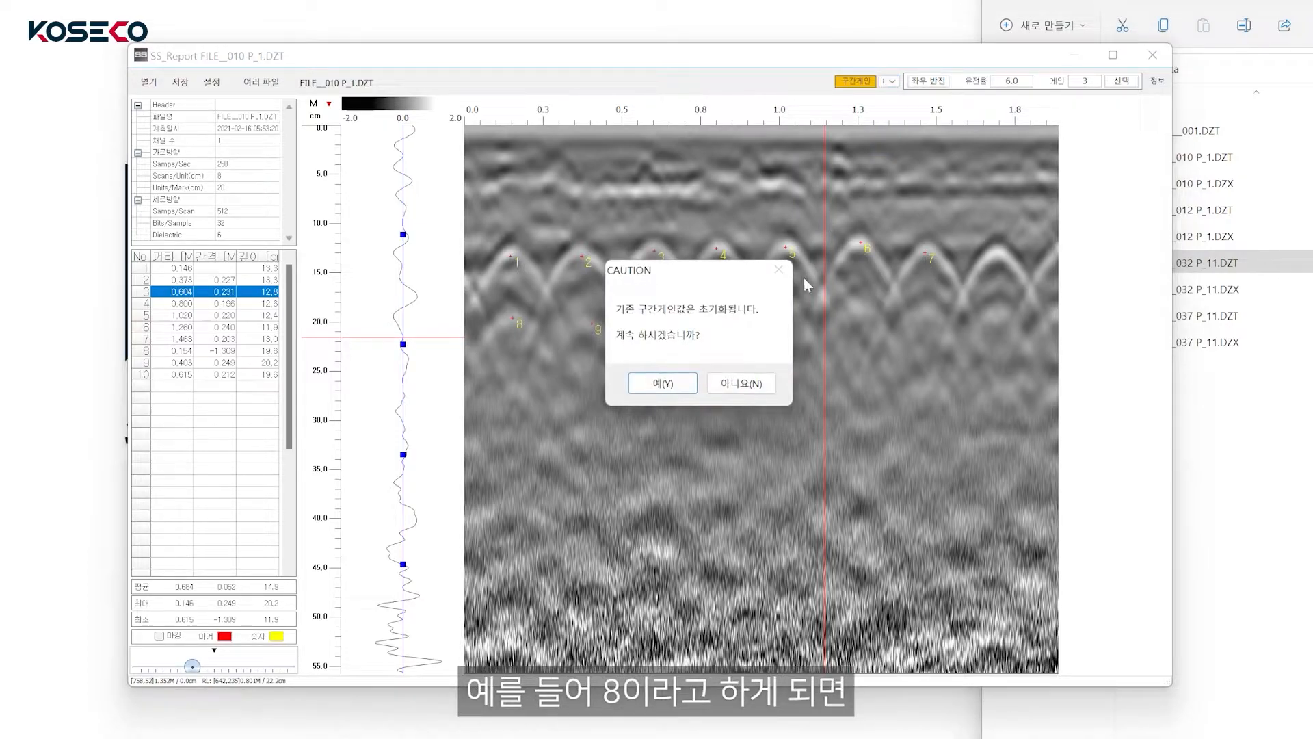
click(679, 386)
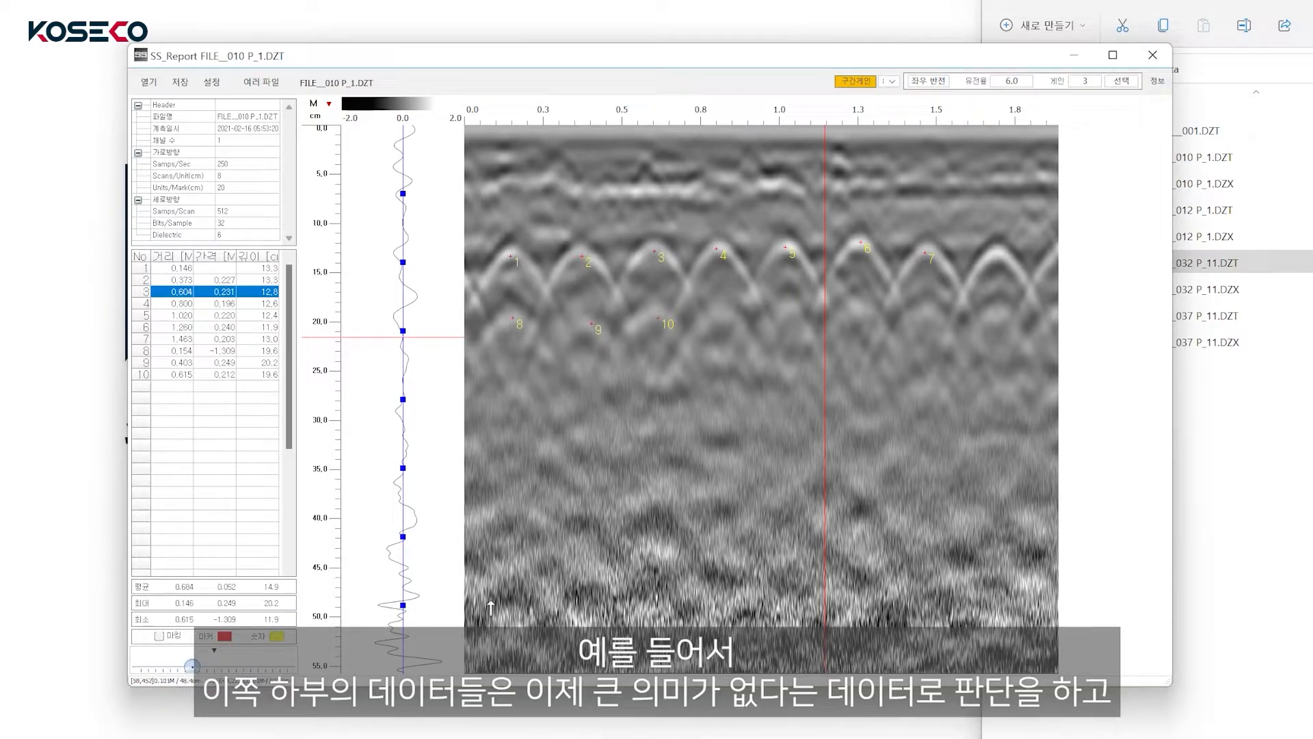
Lower the section gain at the control points about 49, 42, 35 and 28 cm deep to suppress the lower data.
mouse_move(404, 606)
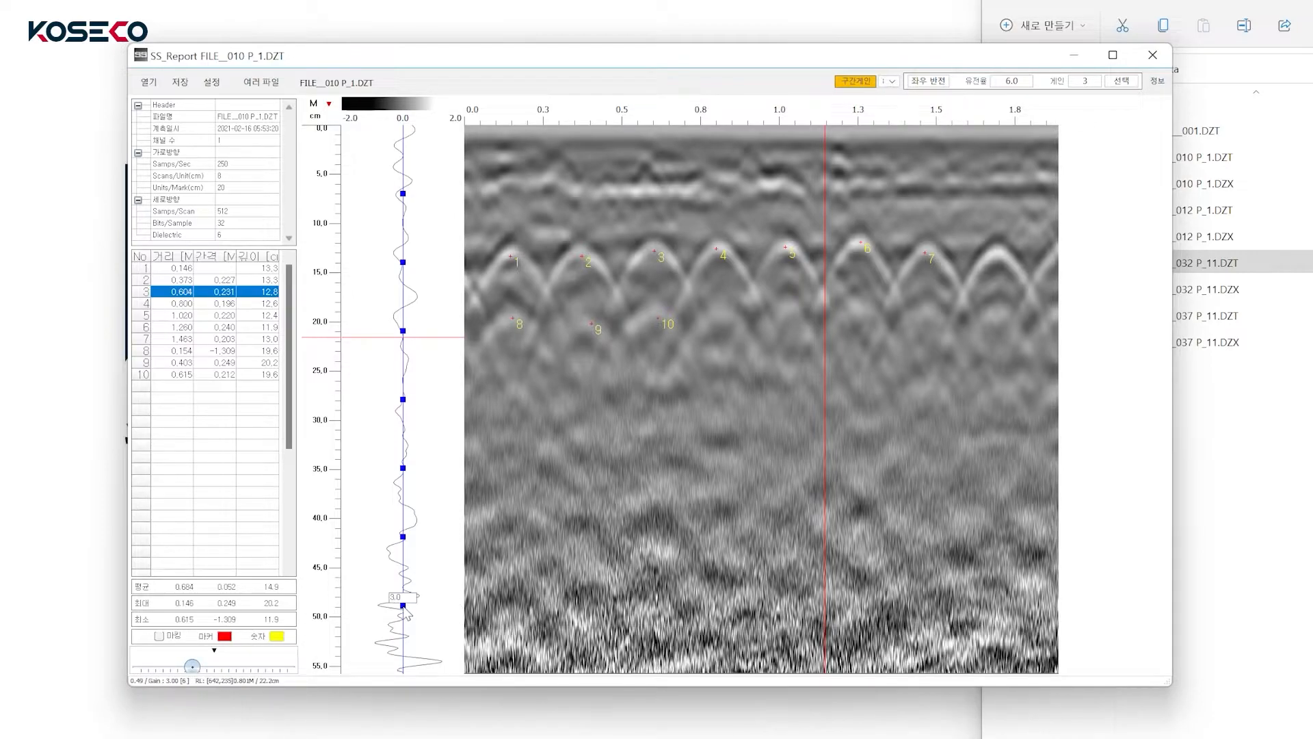
drag(405, 611, 354, 607)
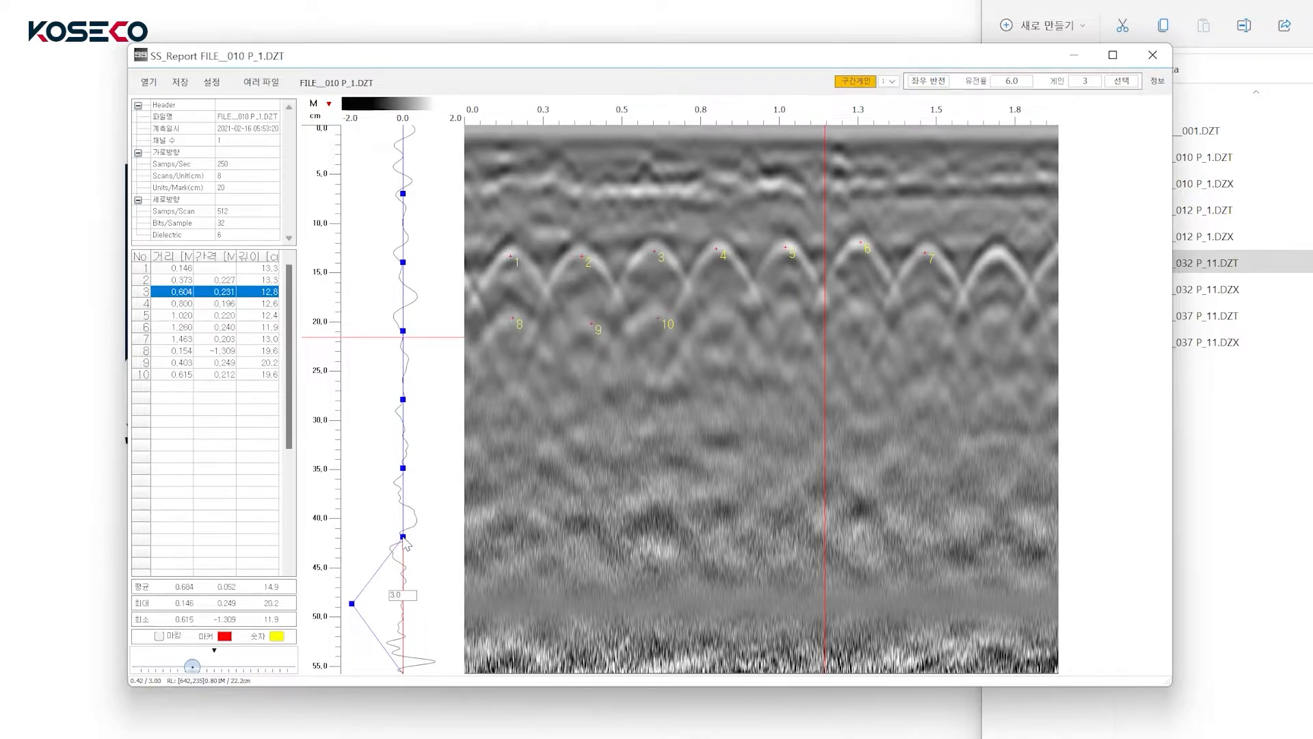
drag(404, 538, 364, 534)
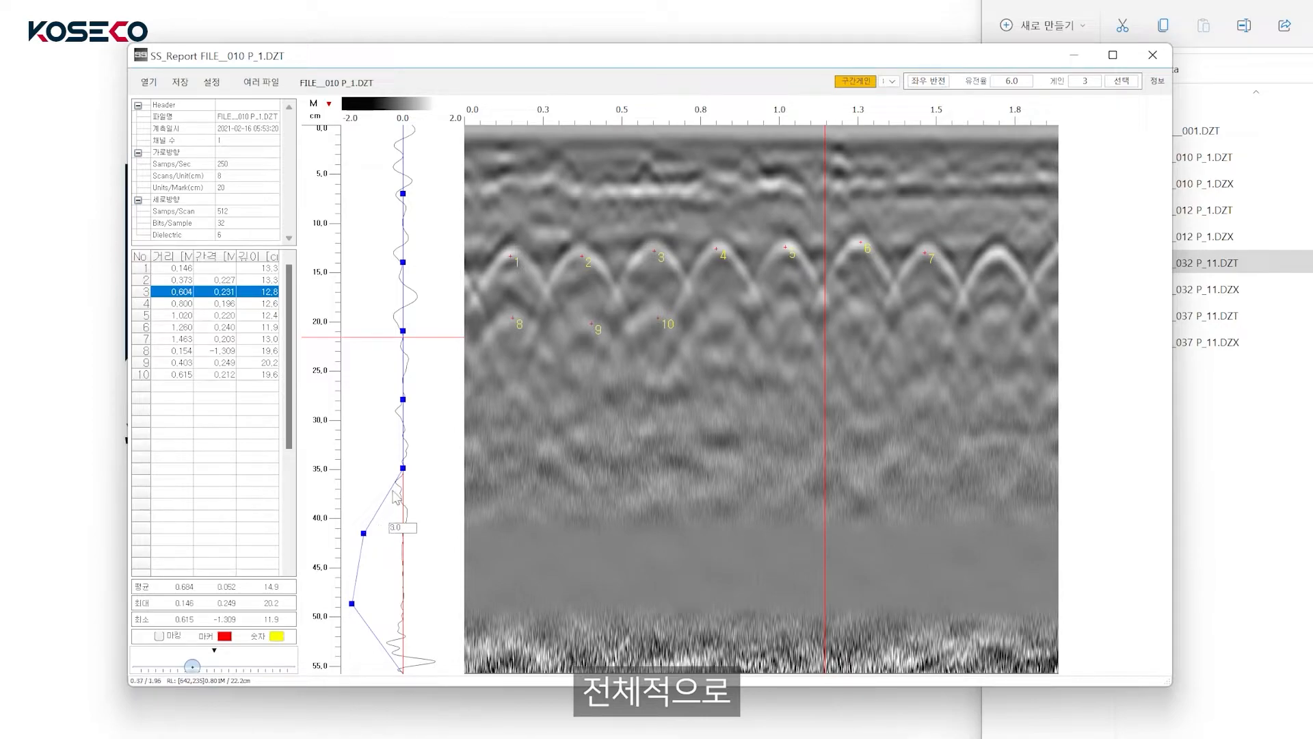
drag(403, 470, 369, 468)
drag(403, 404, 378, 409)
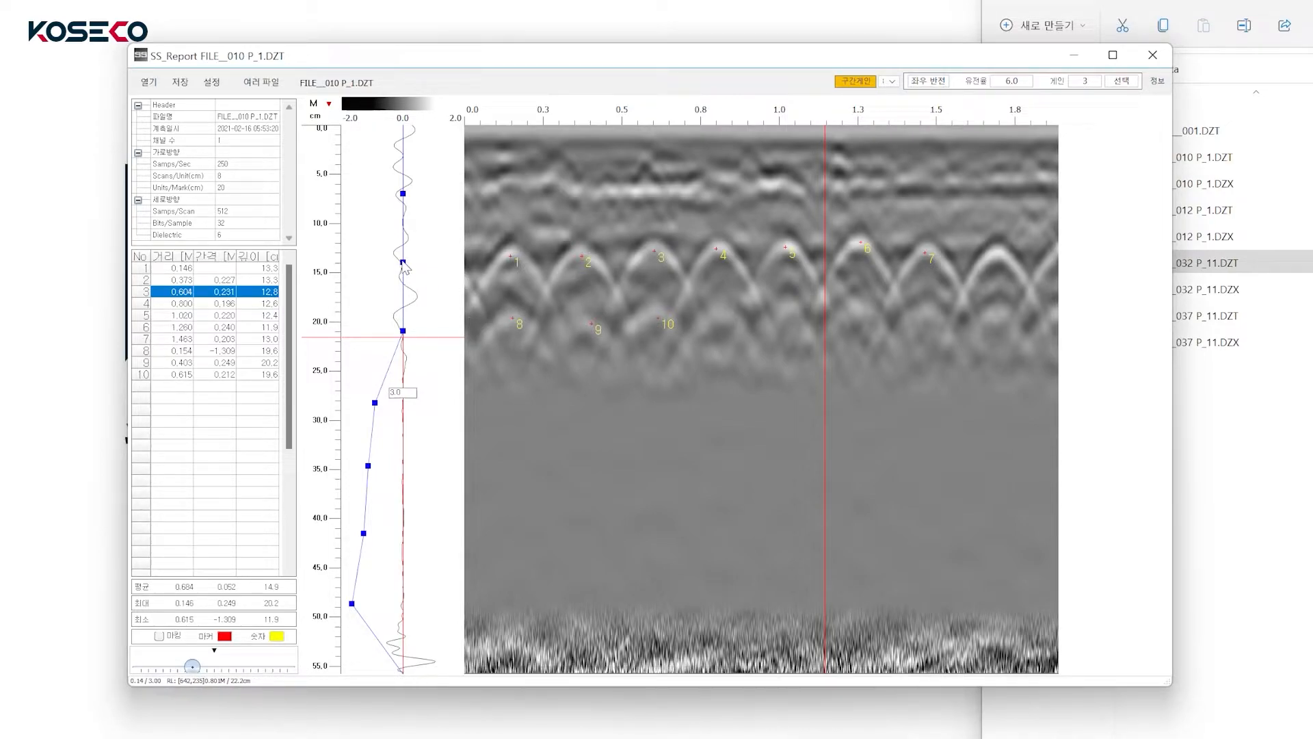
Raise the section gain slightly at the control point about 14 cm deep, and turn off section gain (구간게인) editing.
drag(404, 266, 417, 266)
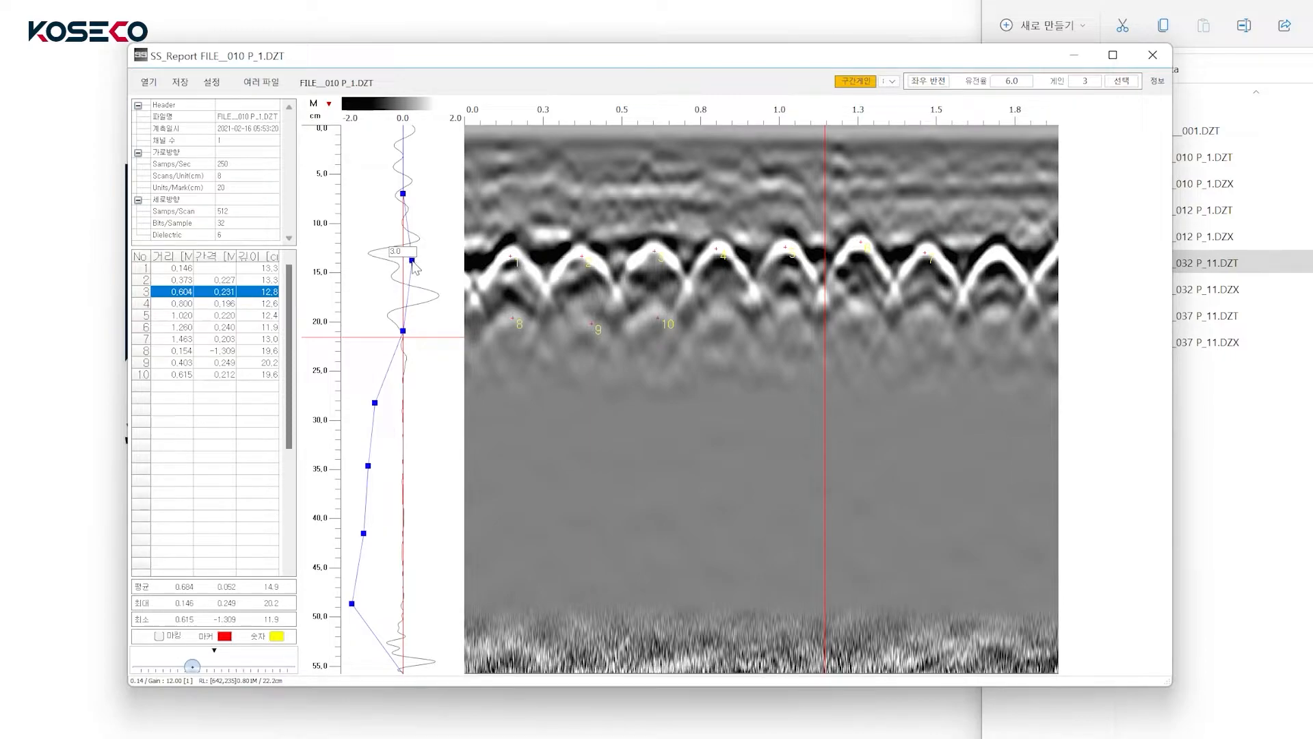
drag(414, 263, 410, 269)
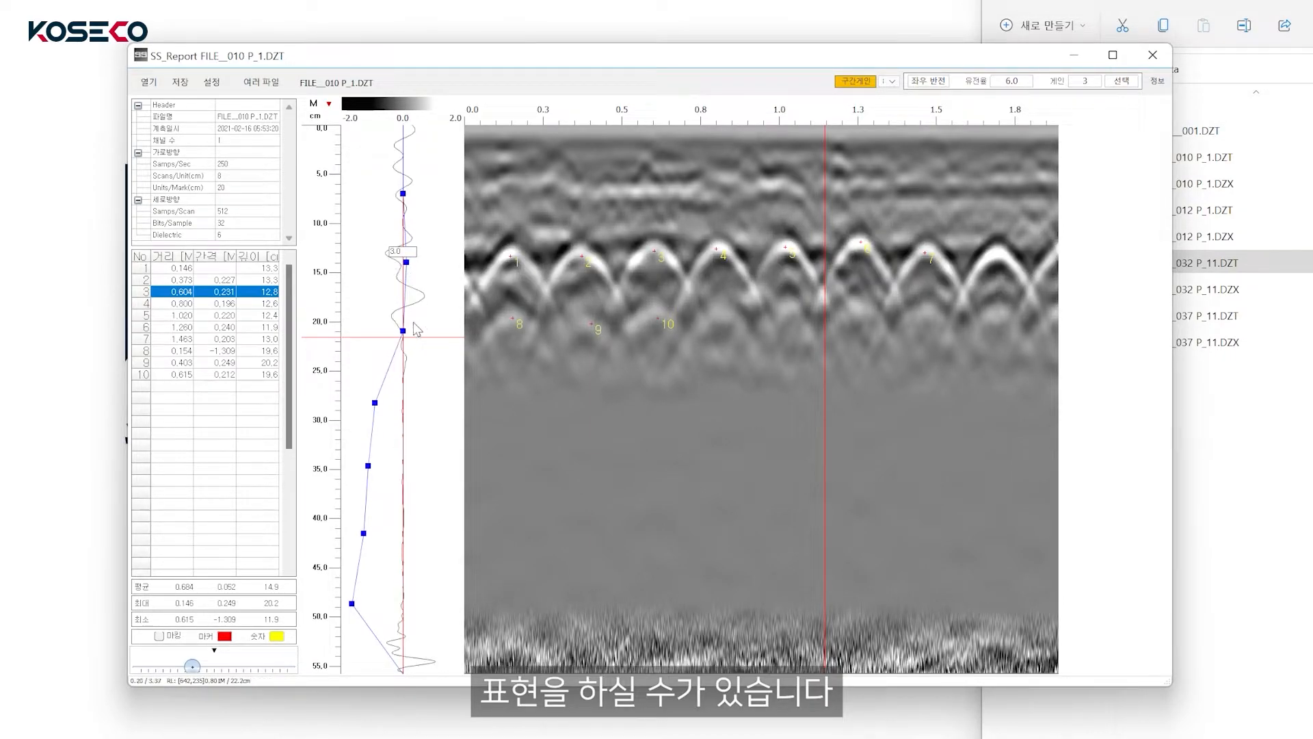
click(619, 25)
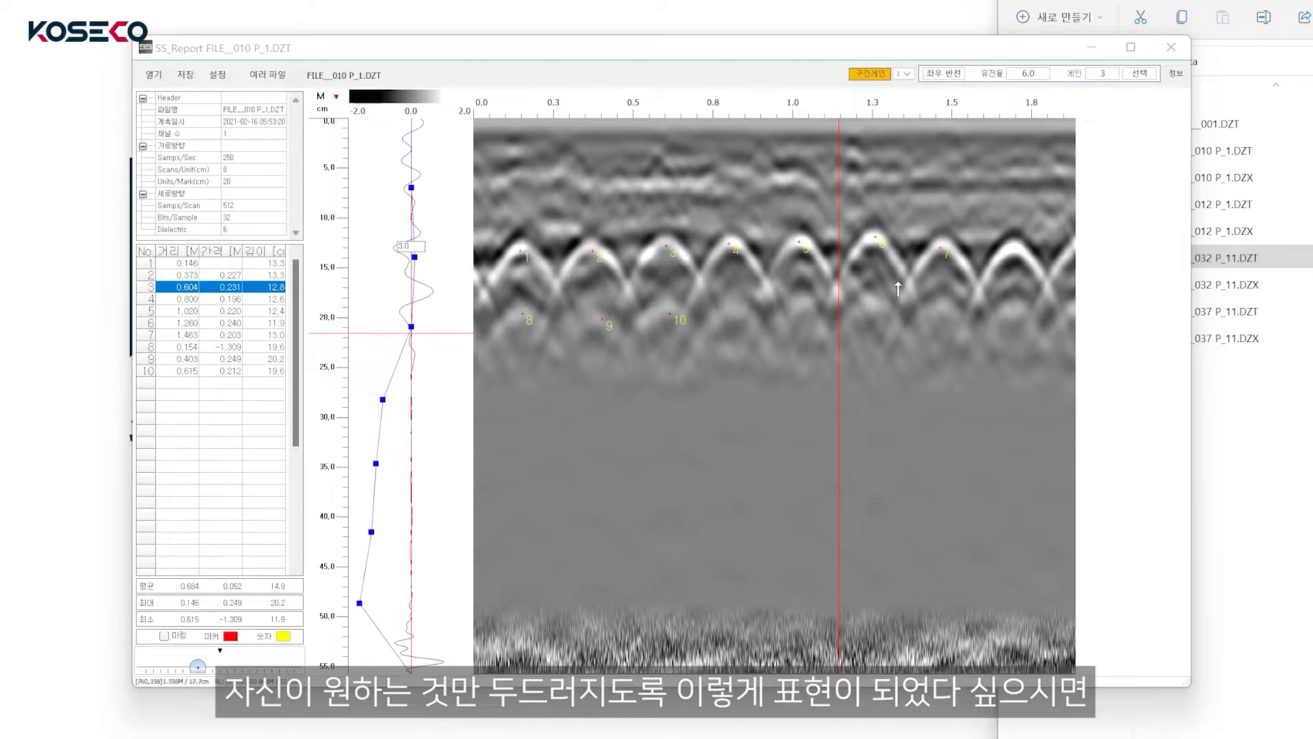
click(870, 73)
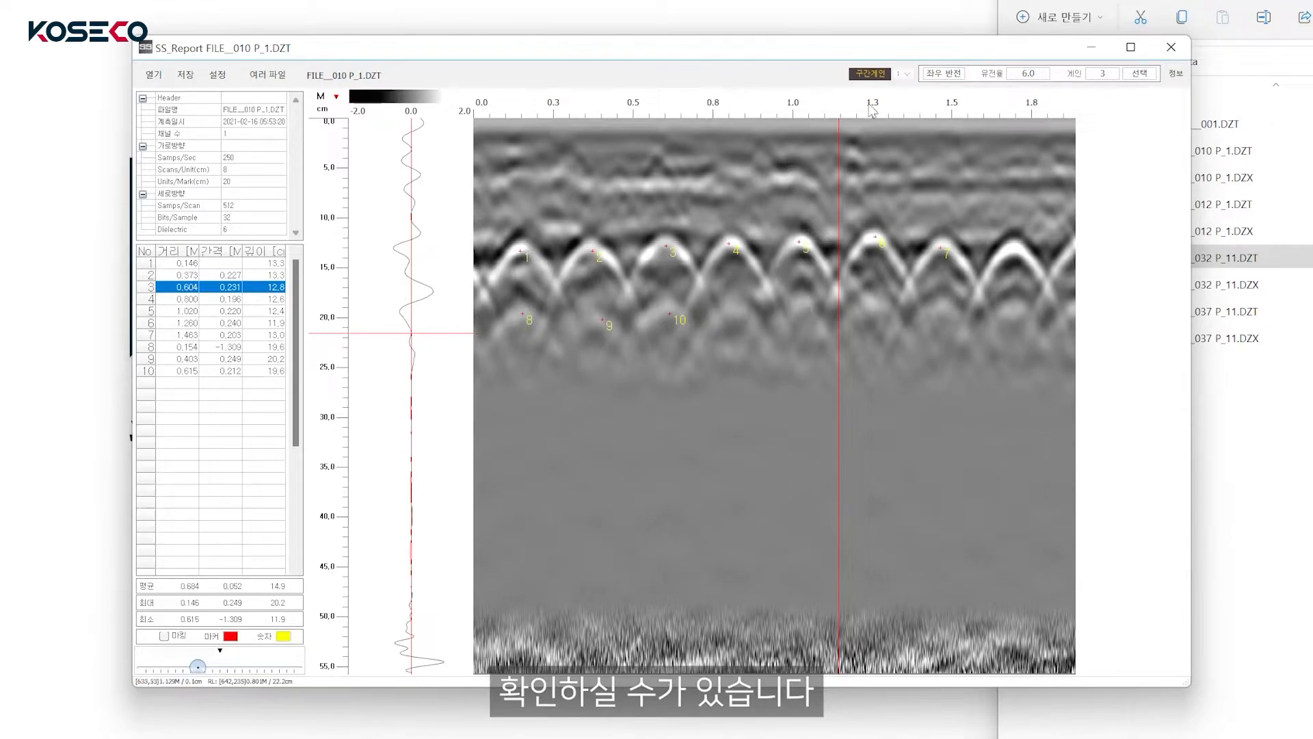
Save the markings of the open scan as the DZM file FILE__010 P_1 in the mini data folder.
click(836, 24)
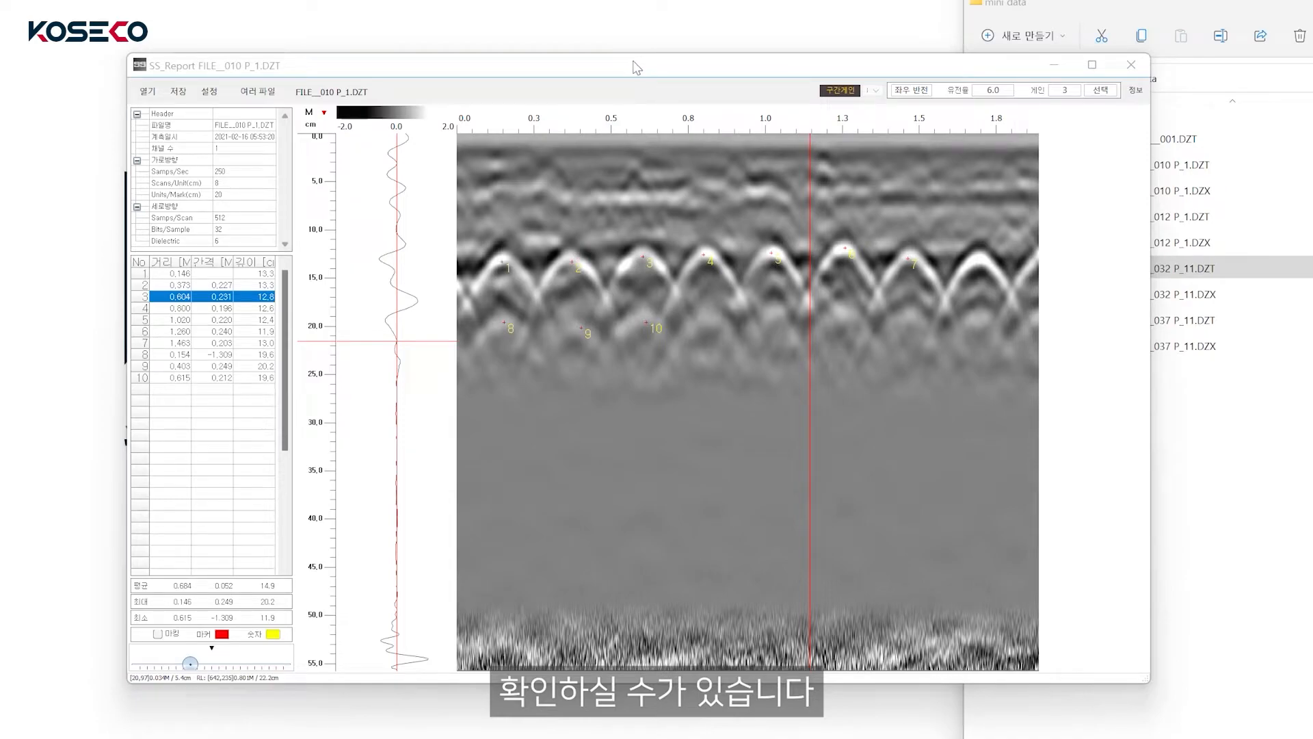
click(177, 95)
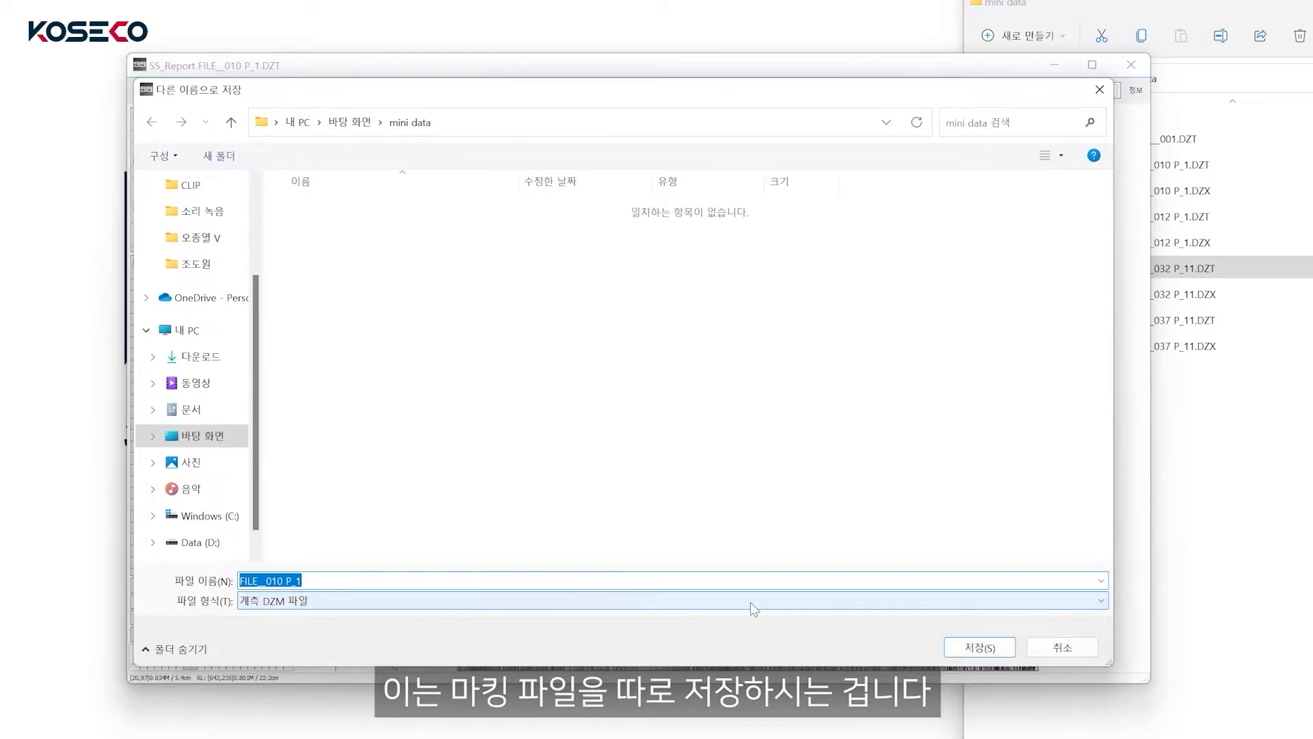
click(977, 649)
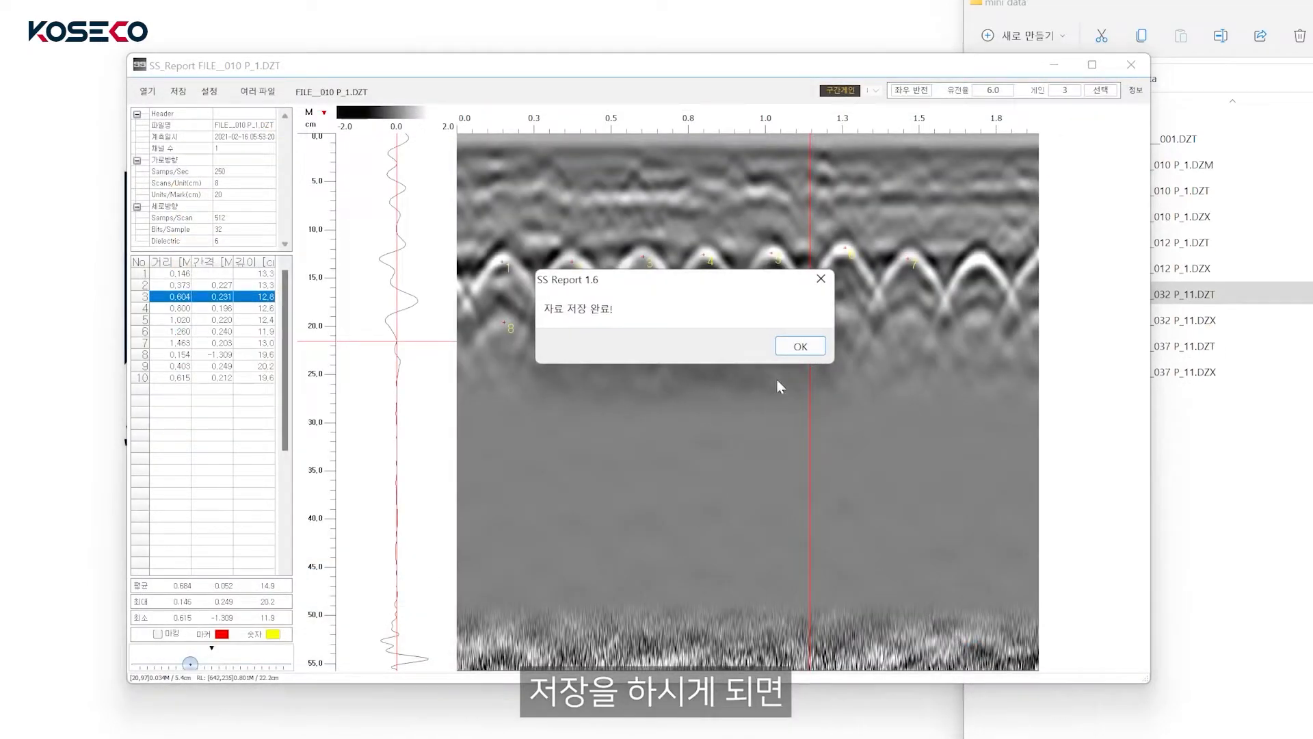
click(801, 346)
Check for the saved FILE__010 P_1.DZM in the mini data folder in File Explorer, and return to SS_Report.
click(1256, 479)
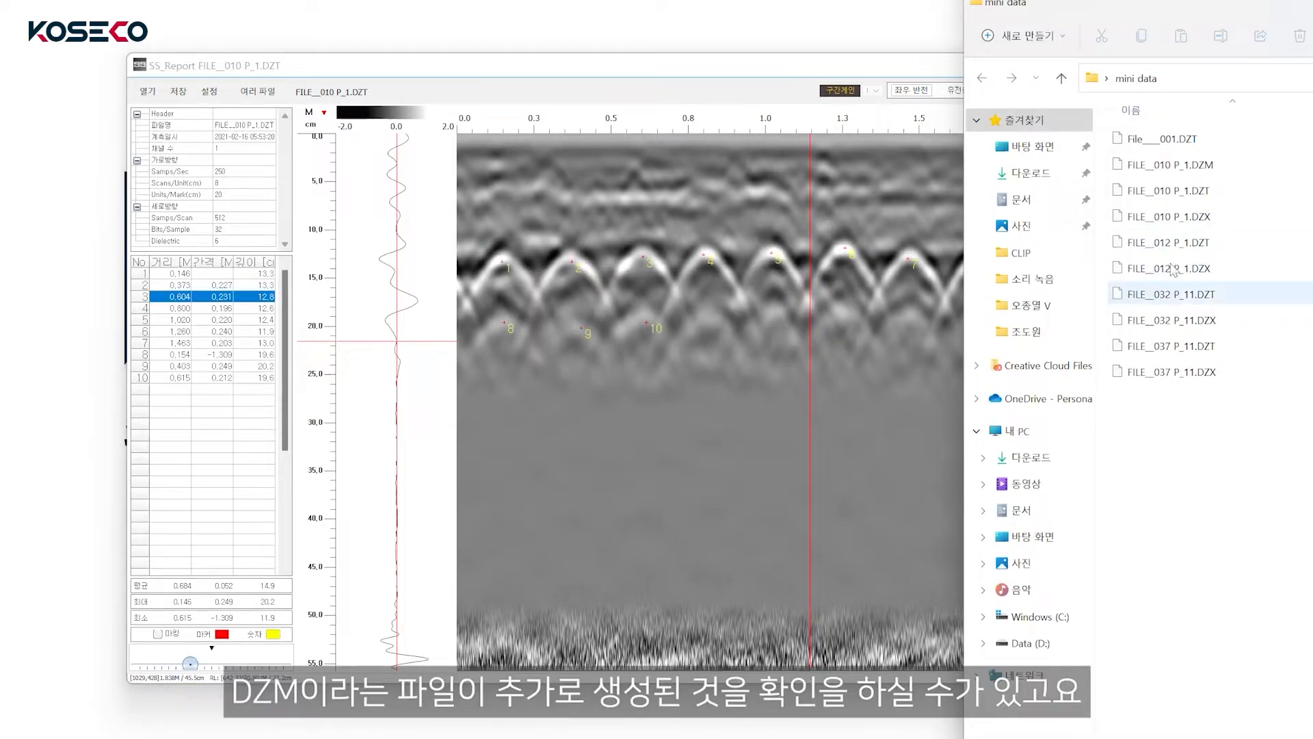
click(1185, 171)
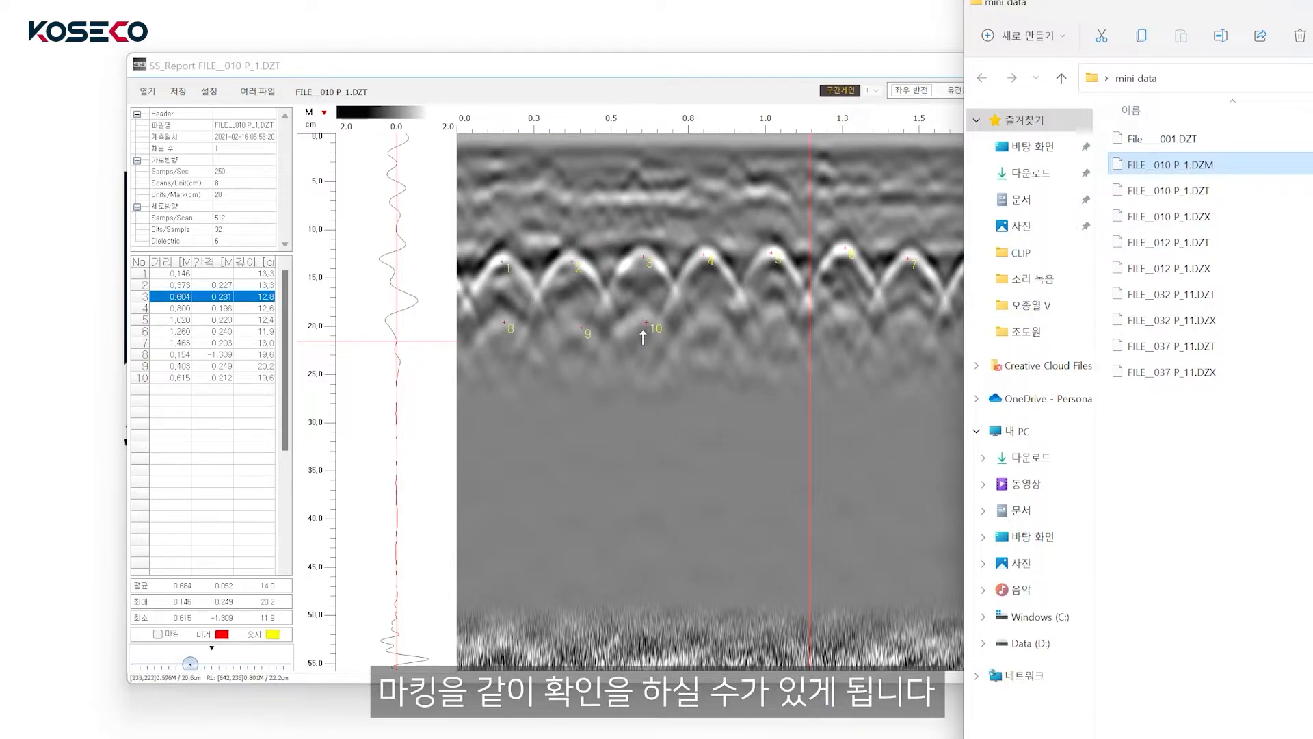
click(798, 75)
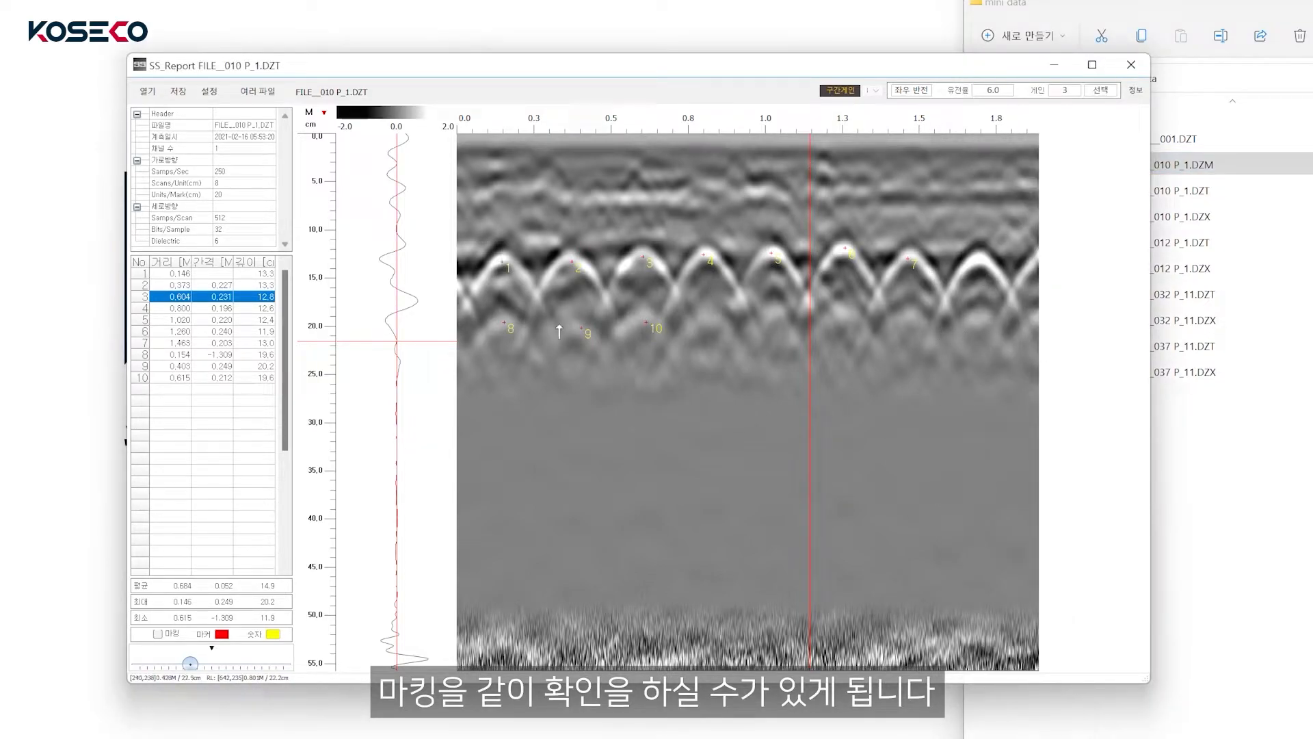
In the settings (설정), choose cm as the unit of both the horizontal axis (수평축) and the depth axis (심도축).
click(210, 92)
drag(635, 314, 305, 254)
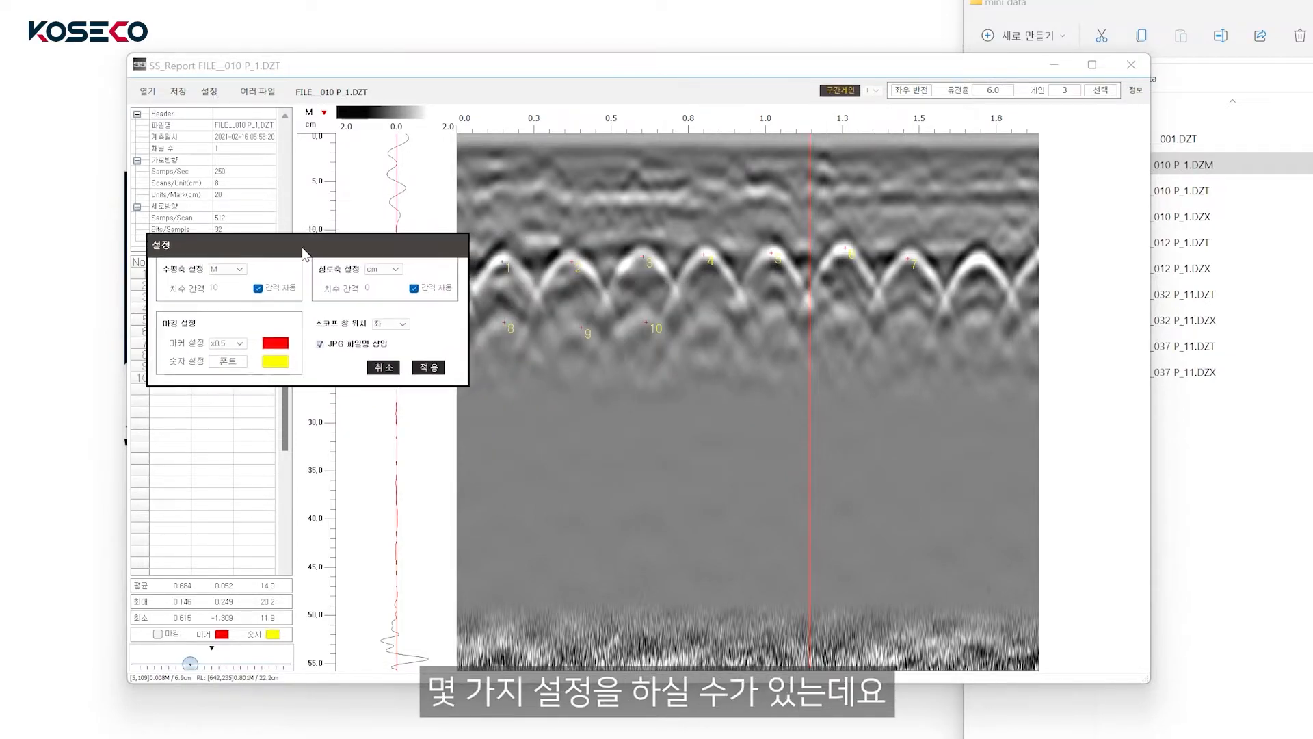
click(226, 268)
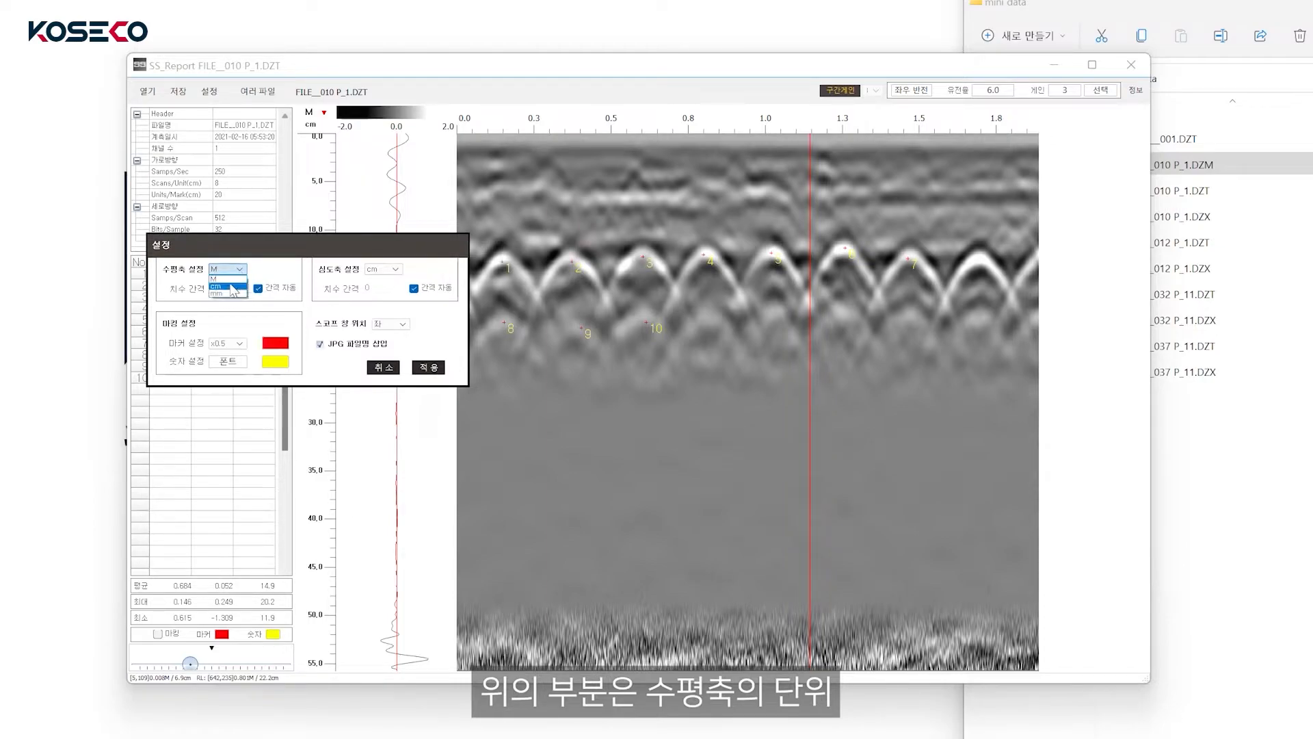
click(402, 271)
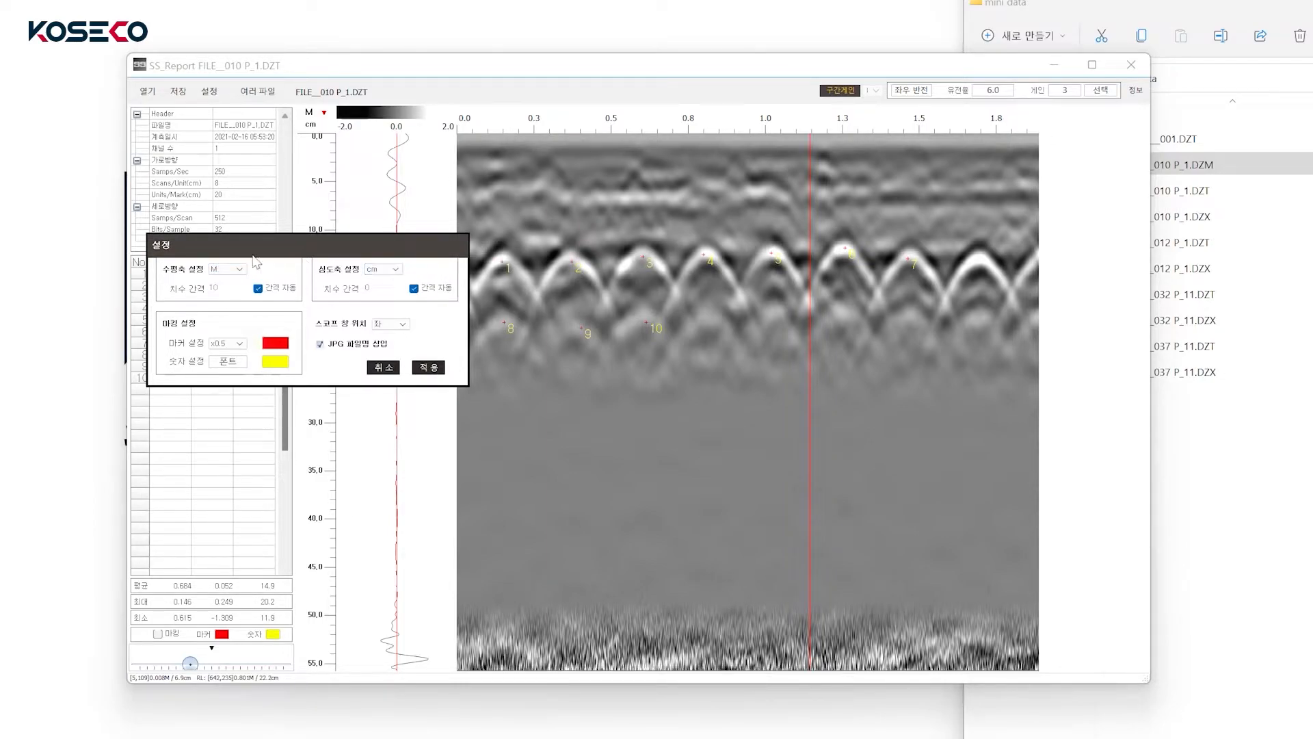
click(398, 272)
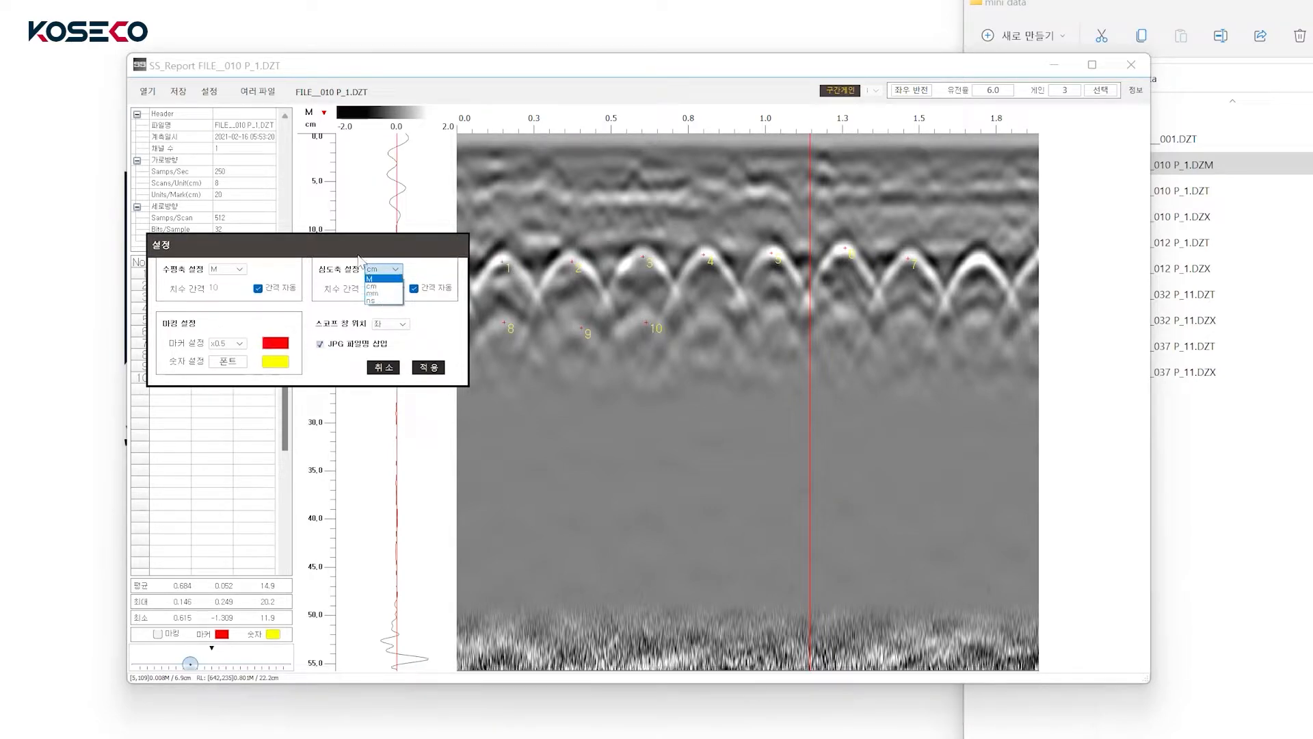
click(381, 286)
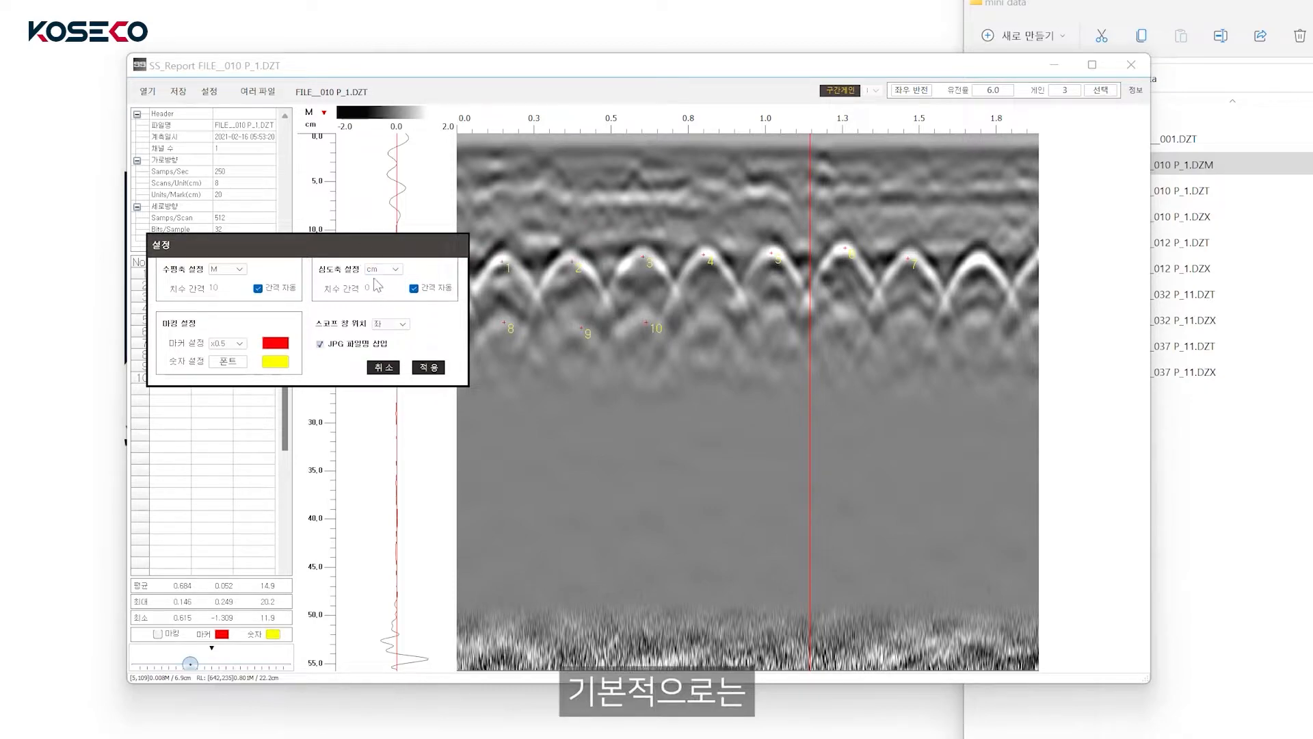
click(241, 270)
click(221, 287)
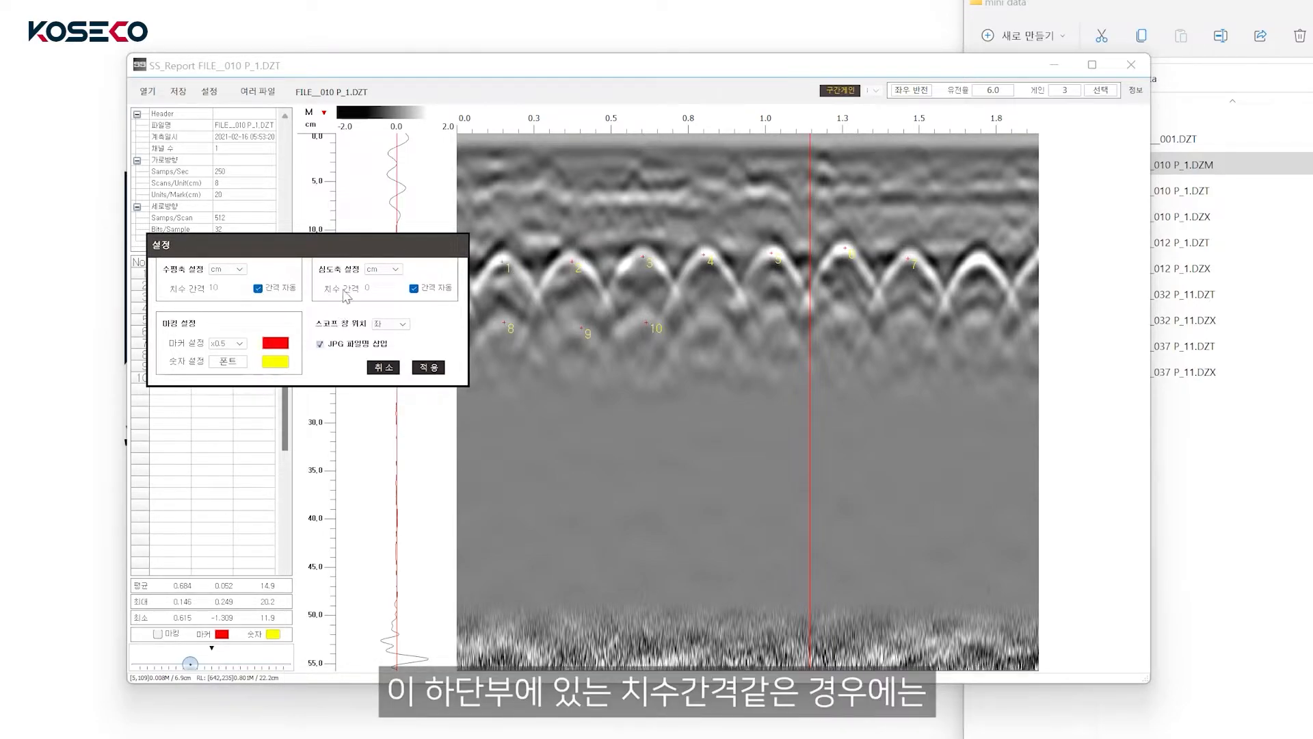
Turn off the automatic interval (간격 자동) for the horizontal axis, set its scale interval (치수 간격) to 10, and apply the settings.
mouse_move(397, 246)
mouse_down()
mouse_move(236, 364)
mouse_move(159, 319)
mouse_up()
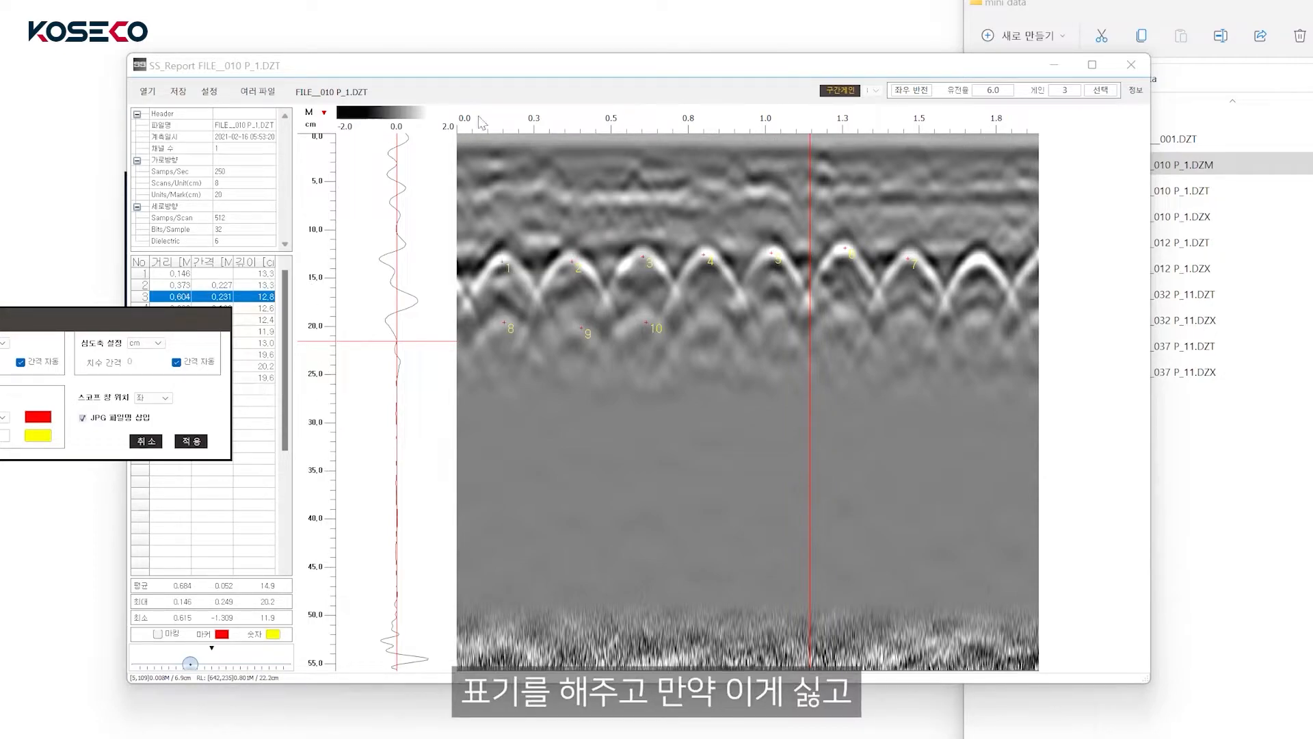
drag(137, 320, 441, 276)
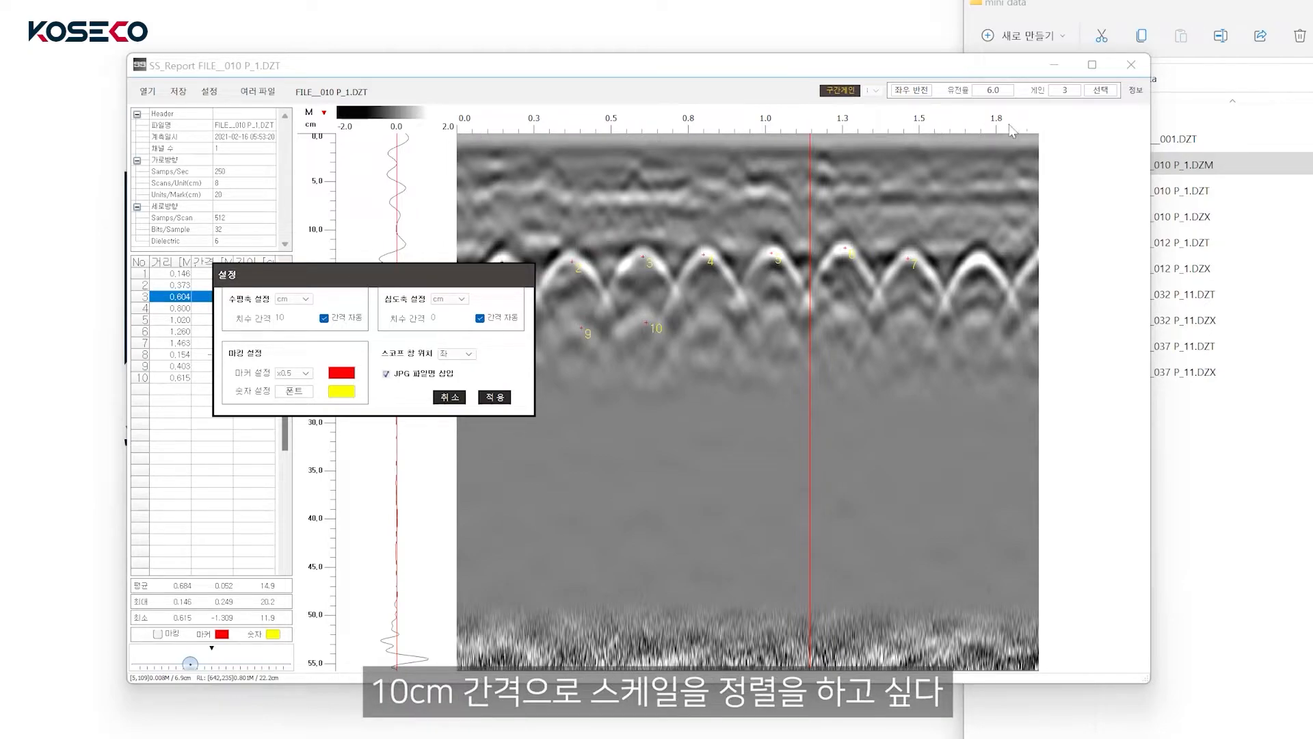
click(325, 318)
drag(300, 317, 266, 317)
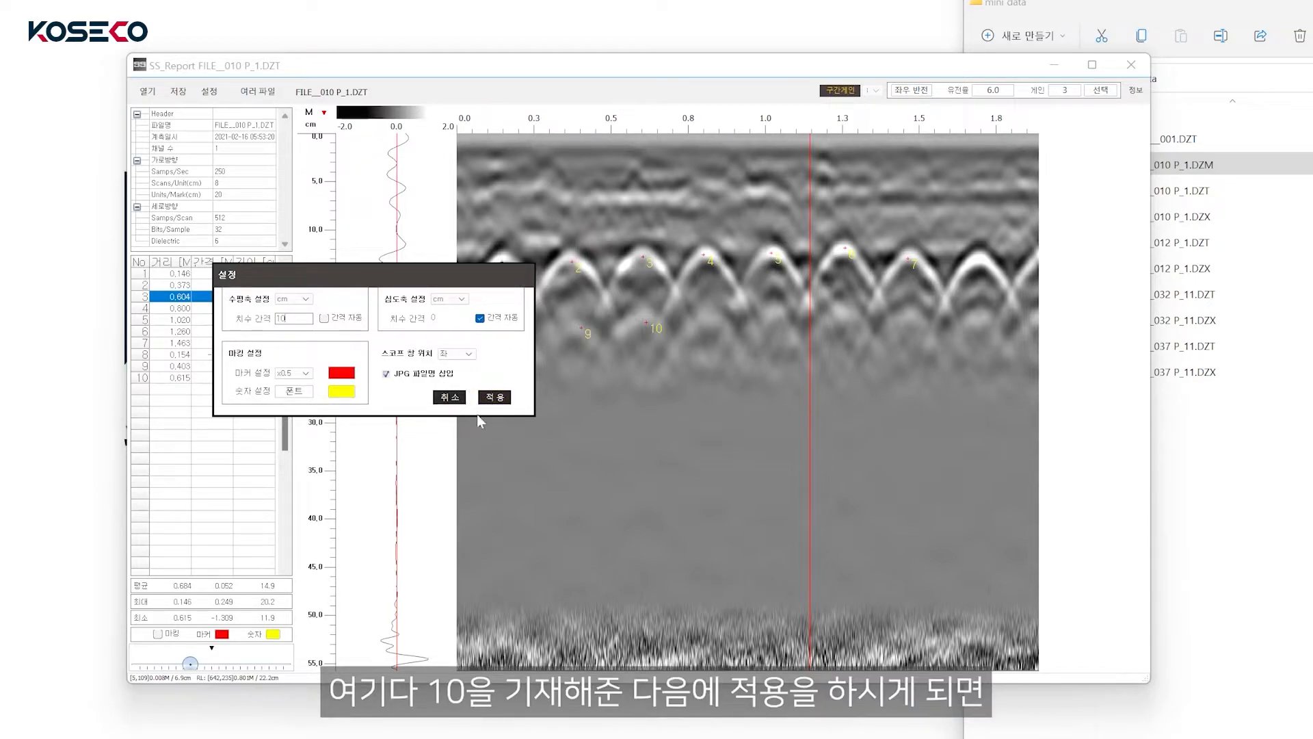
click(494, 397)
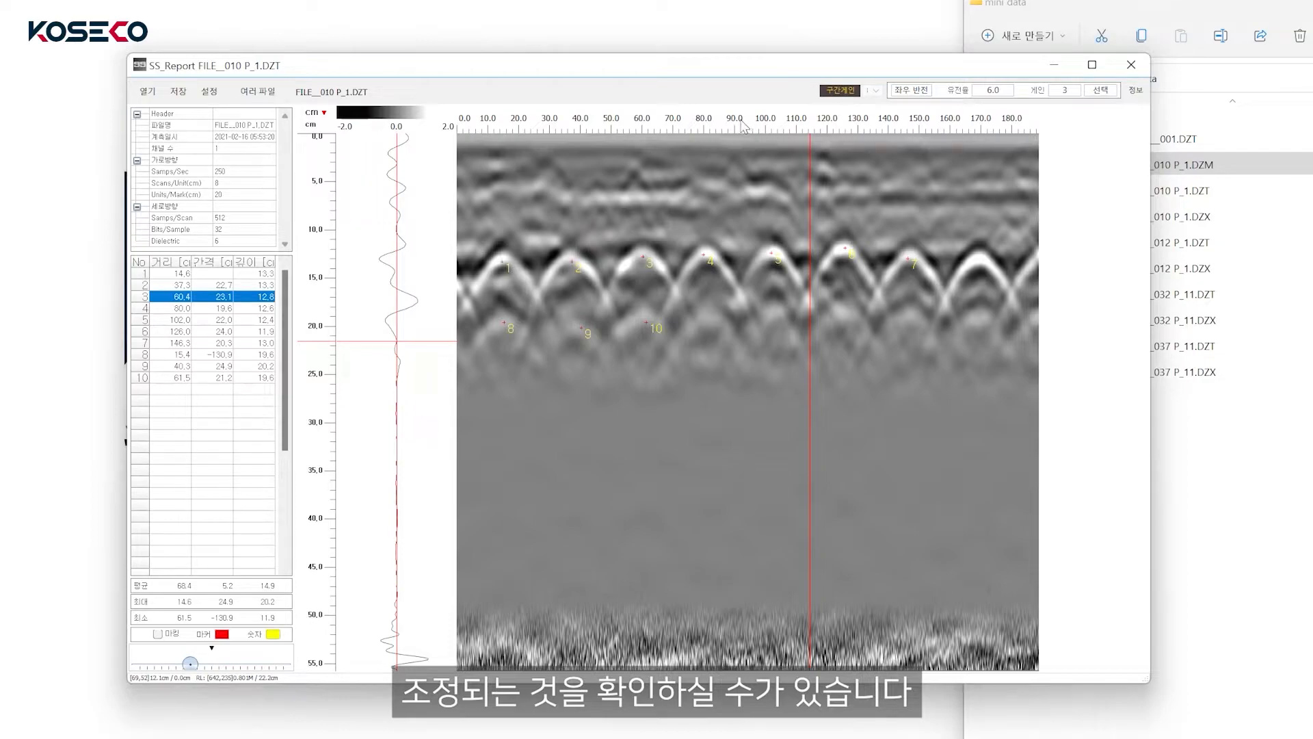
Reopen the settings and turn the automatic interval (간격 자동) for the horizontal axis back on.
click(682, 40)
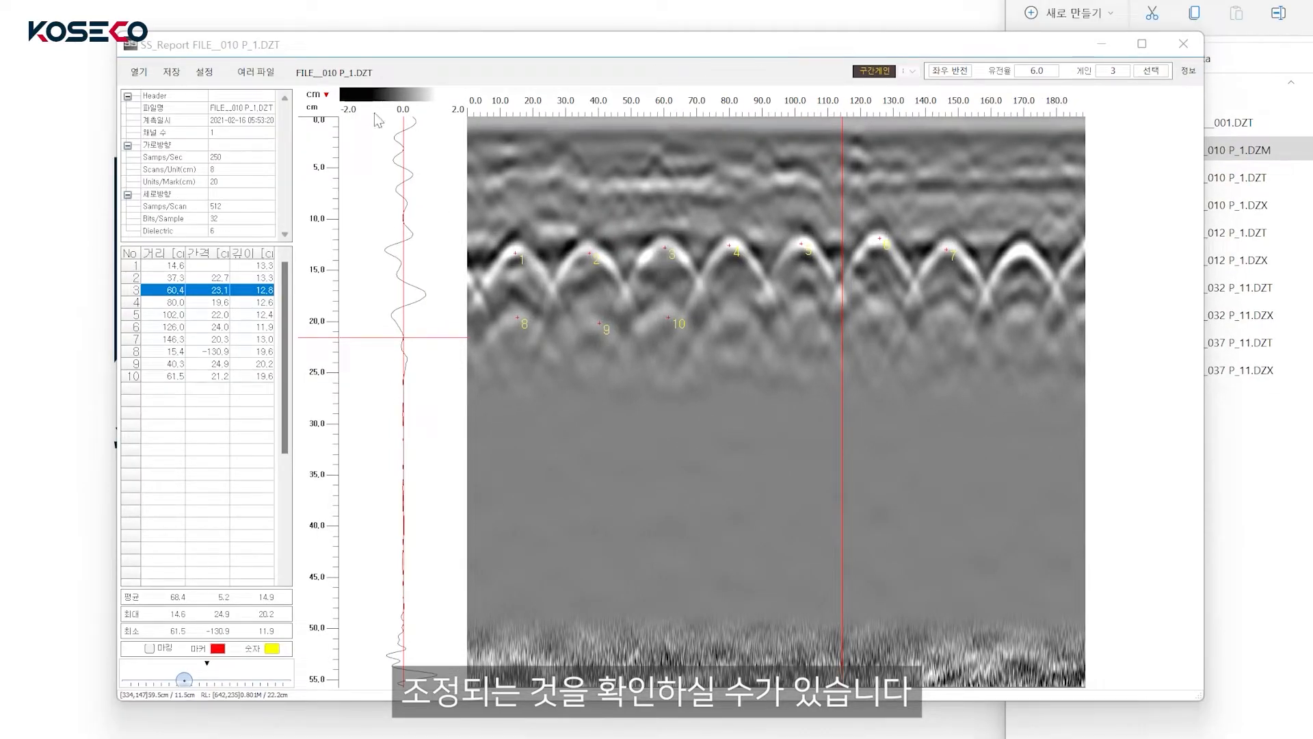
click(206, 73)
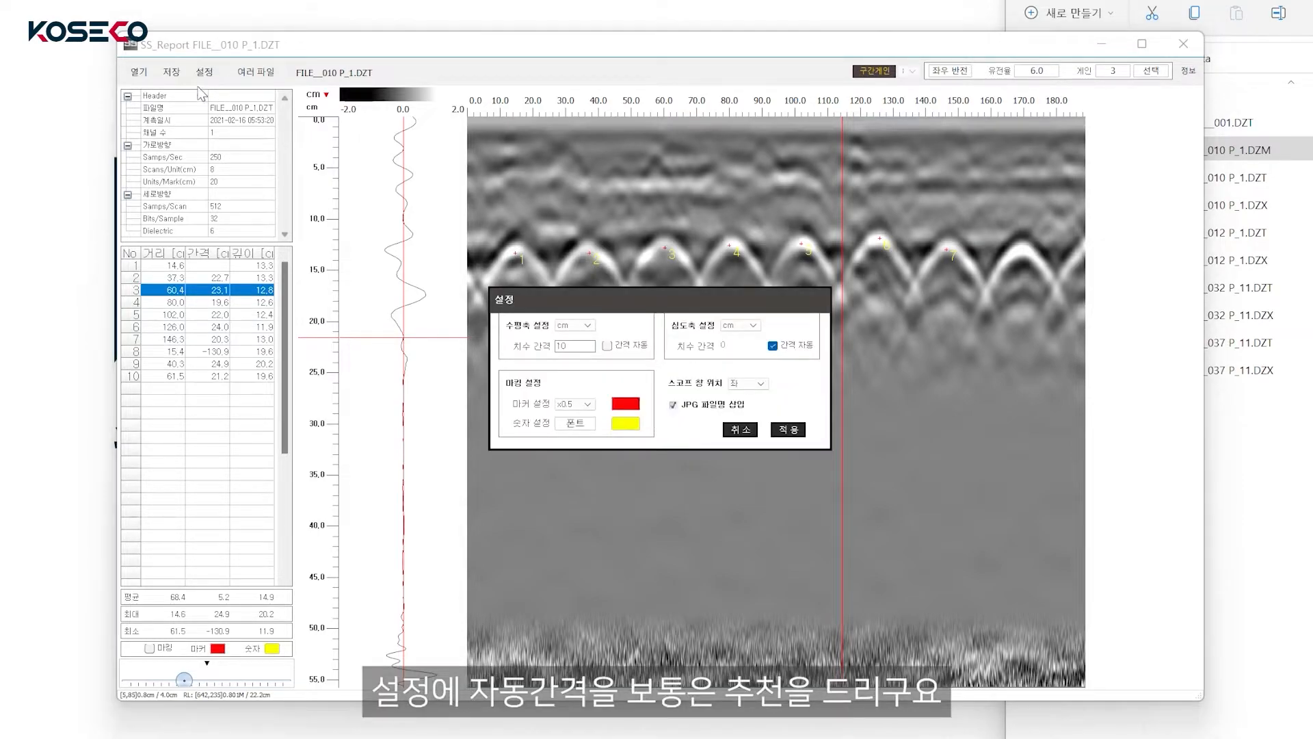
click(609, 346)
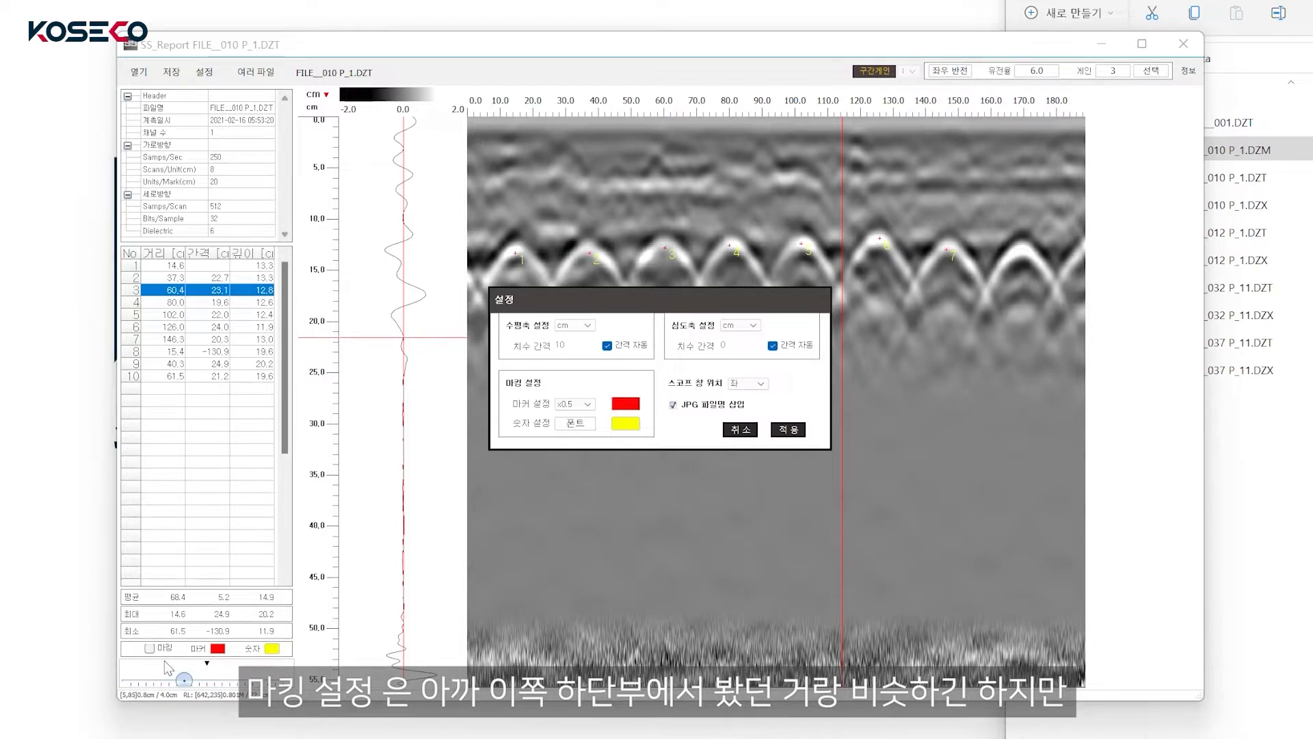
Set the marking number font to 나눔스퀘어_ac, style 아주 굵게, size 22, and apply the settings.
click(588, 405)
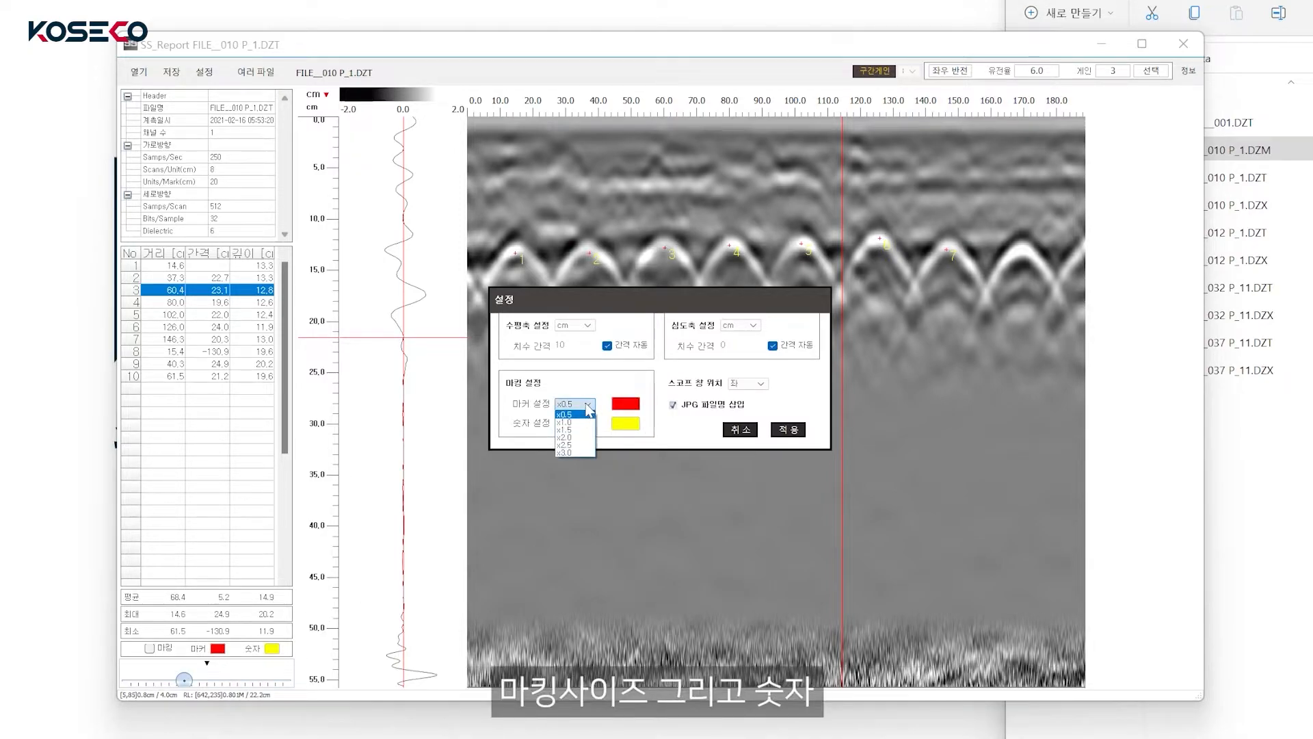
click(591, 381)
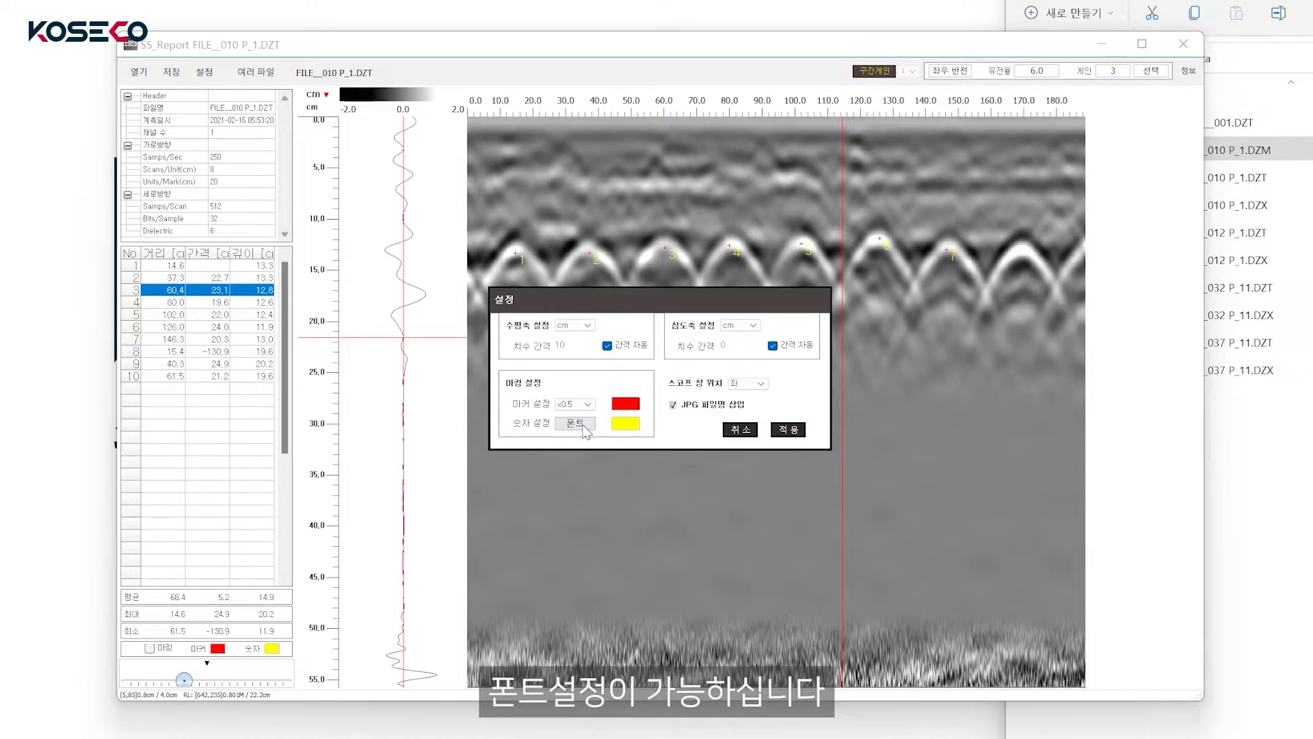
click(581, 424)
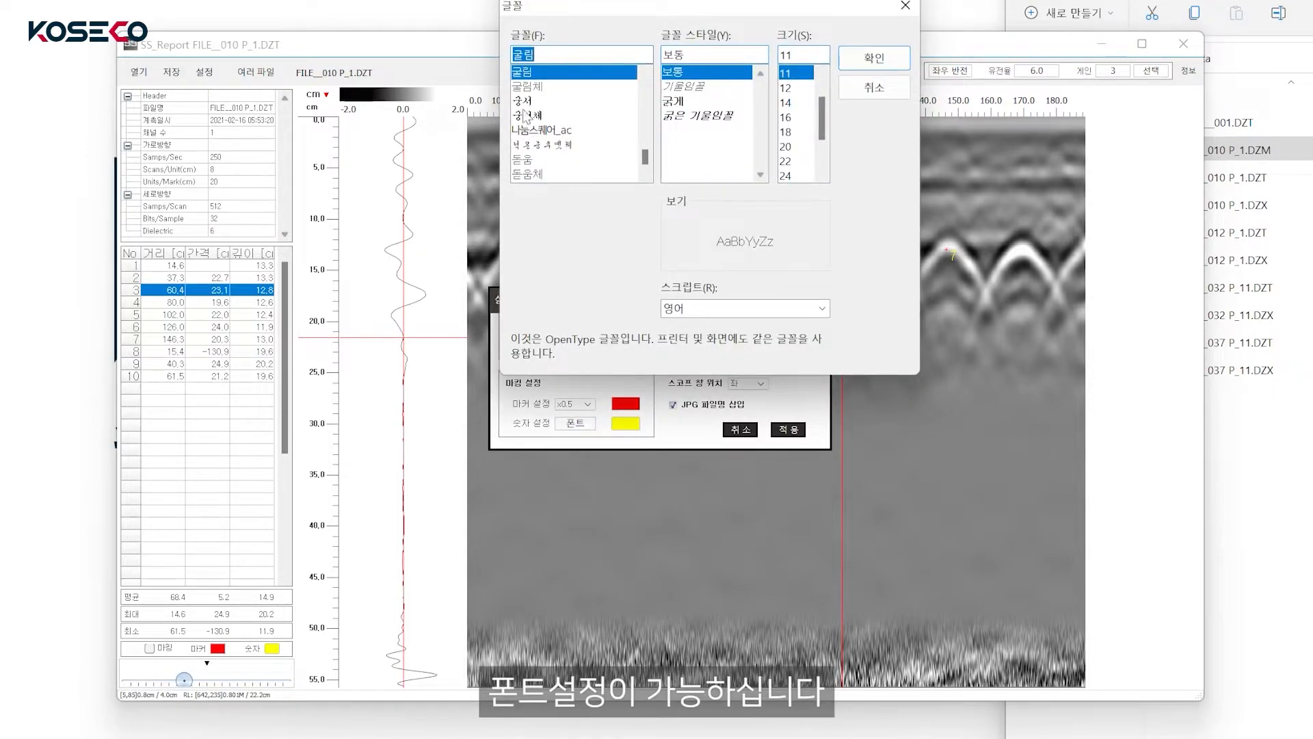
click(531, 115)
click(533, 130)
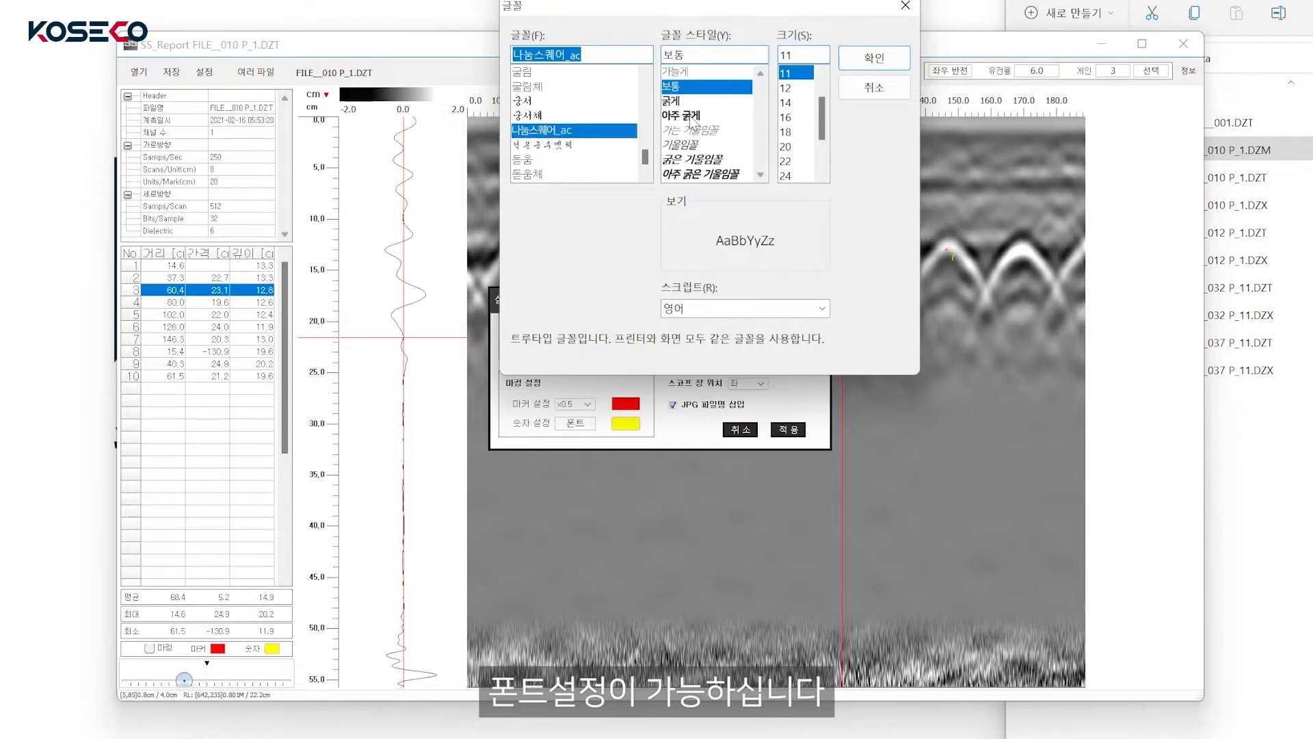
click(680, 115)
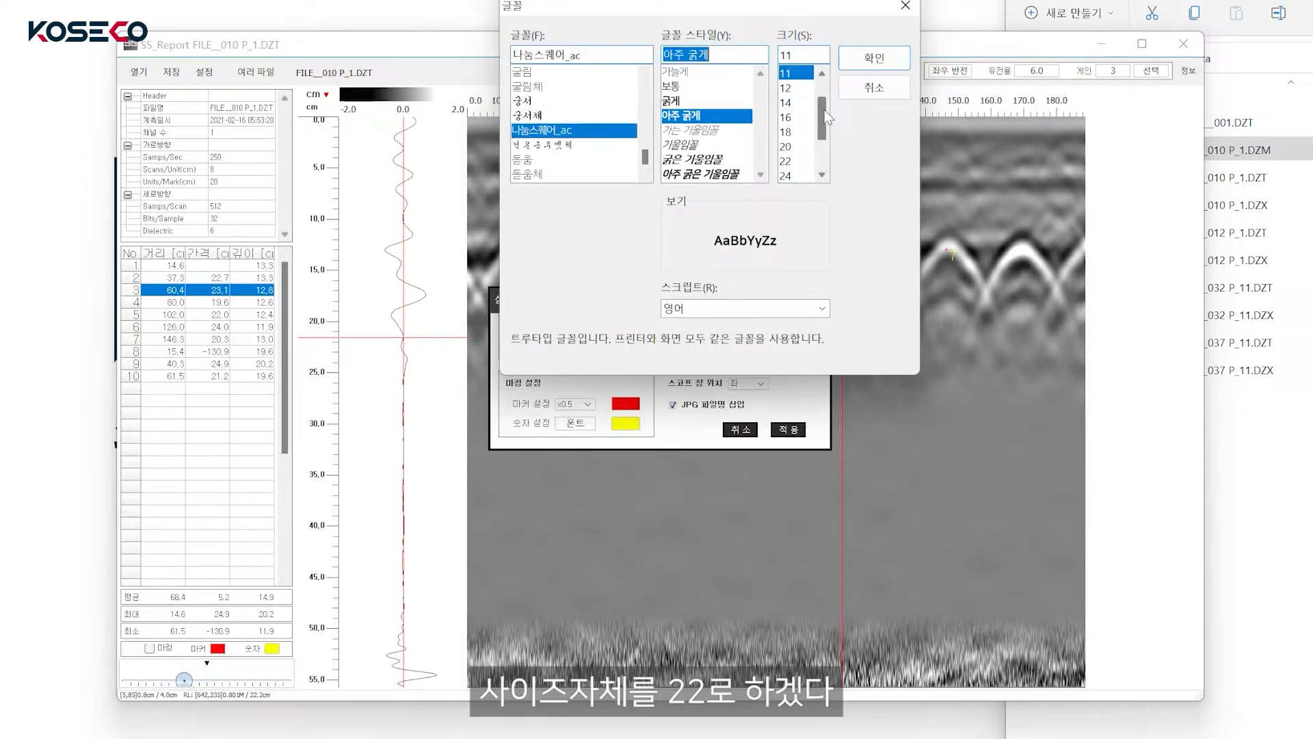
scroll(787, 116, down, 1)
click(787, 117)
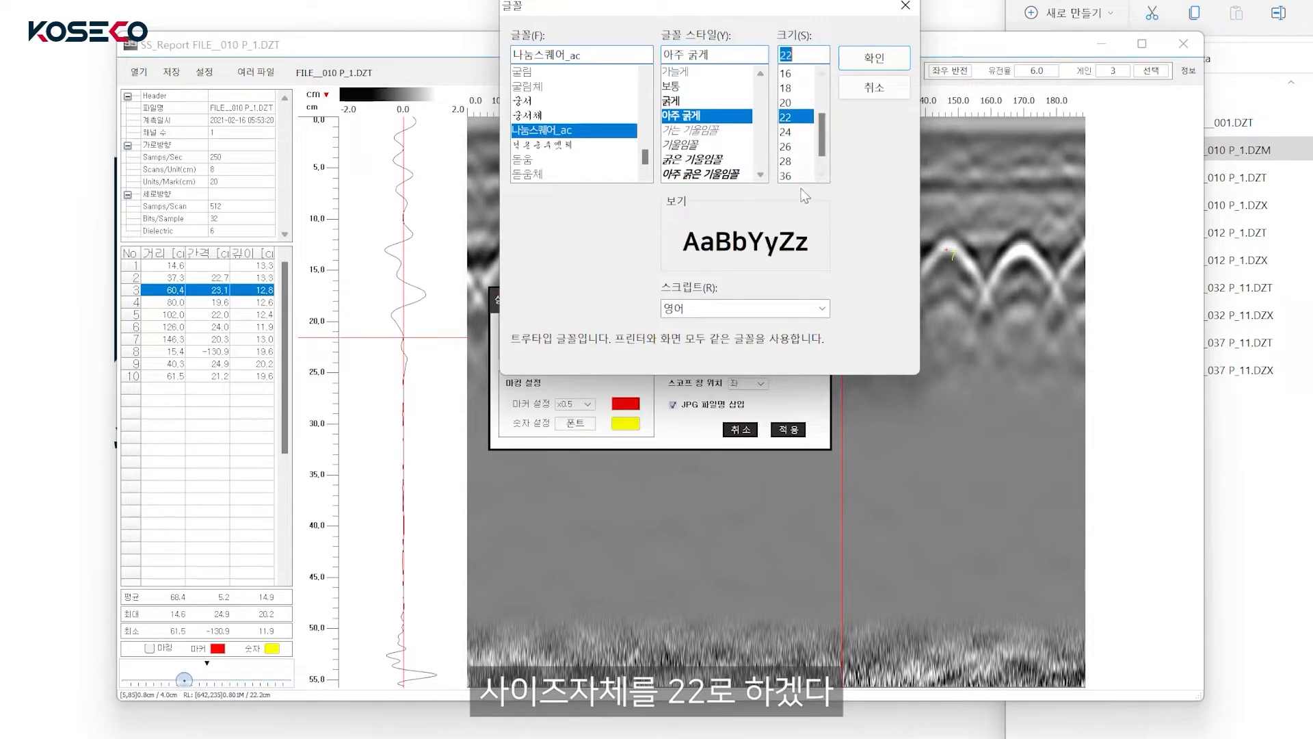
click(870, 60)
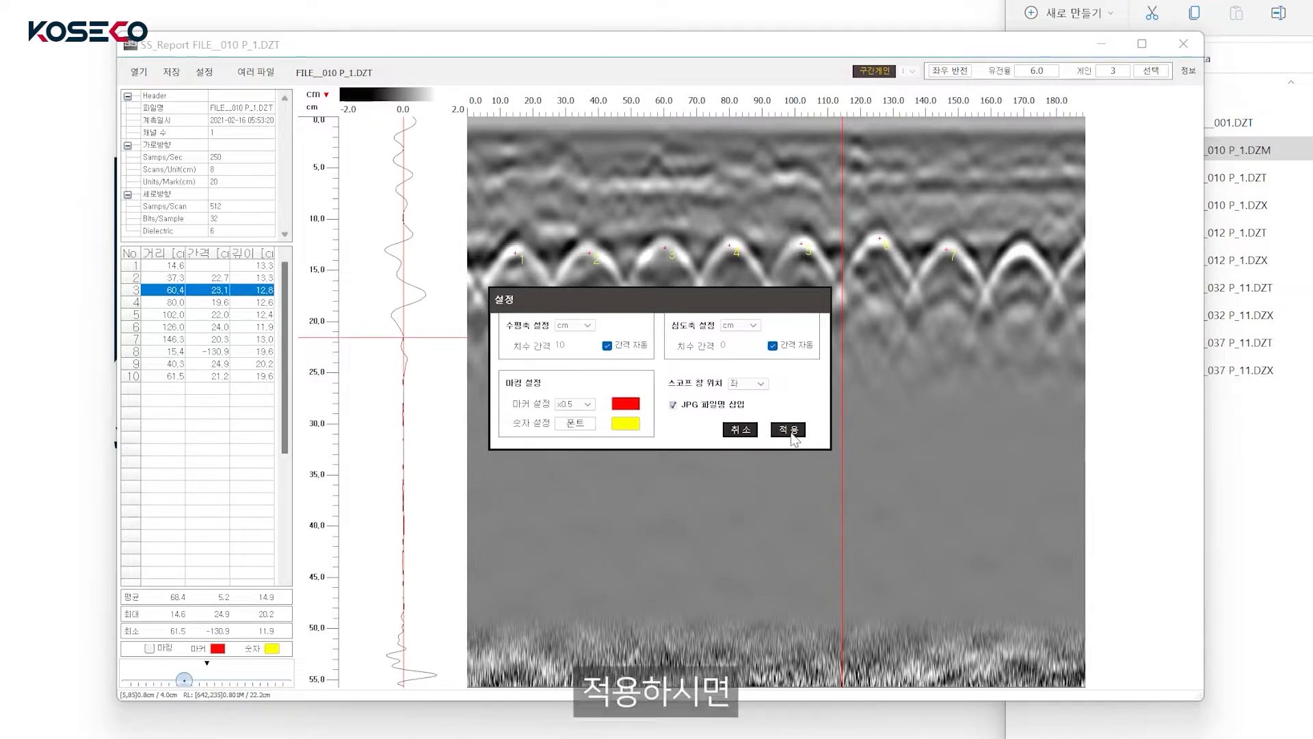
click(787, 431)
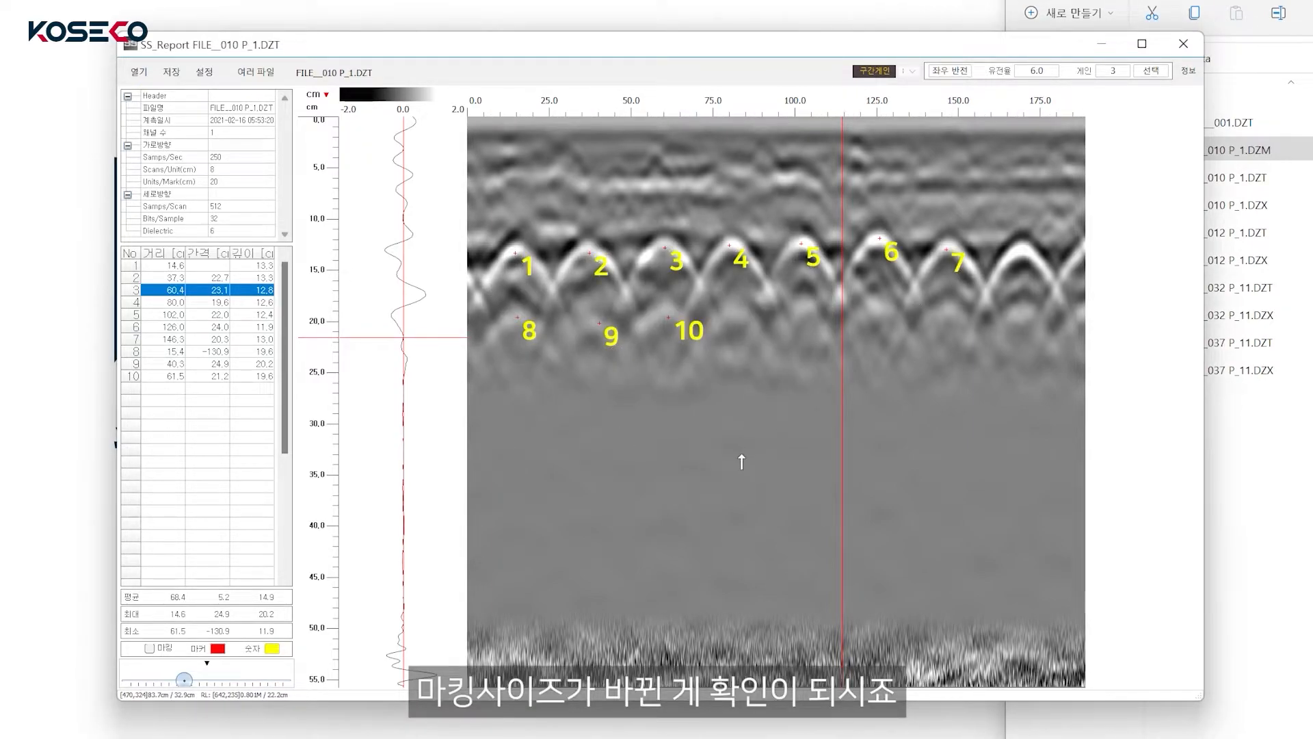
Set the scope window position (스코프 창 위치) to 우 in the settings and apply it.
click(204, 72)
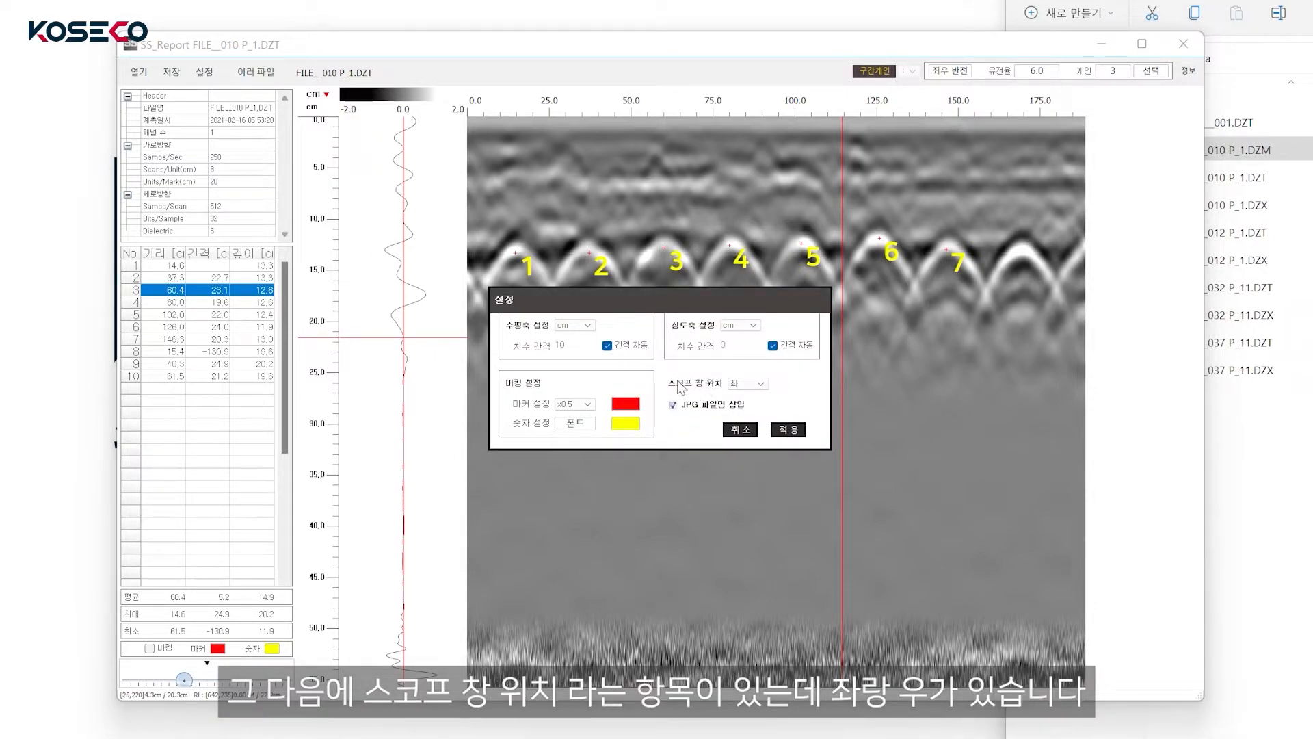
click(766, 384)
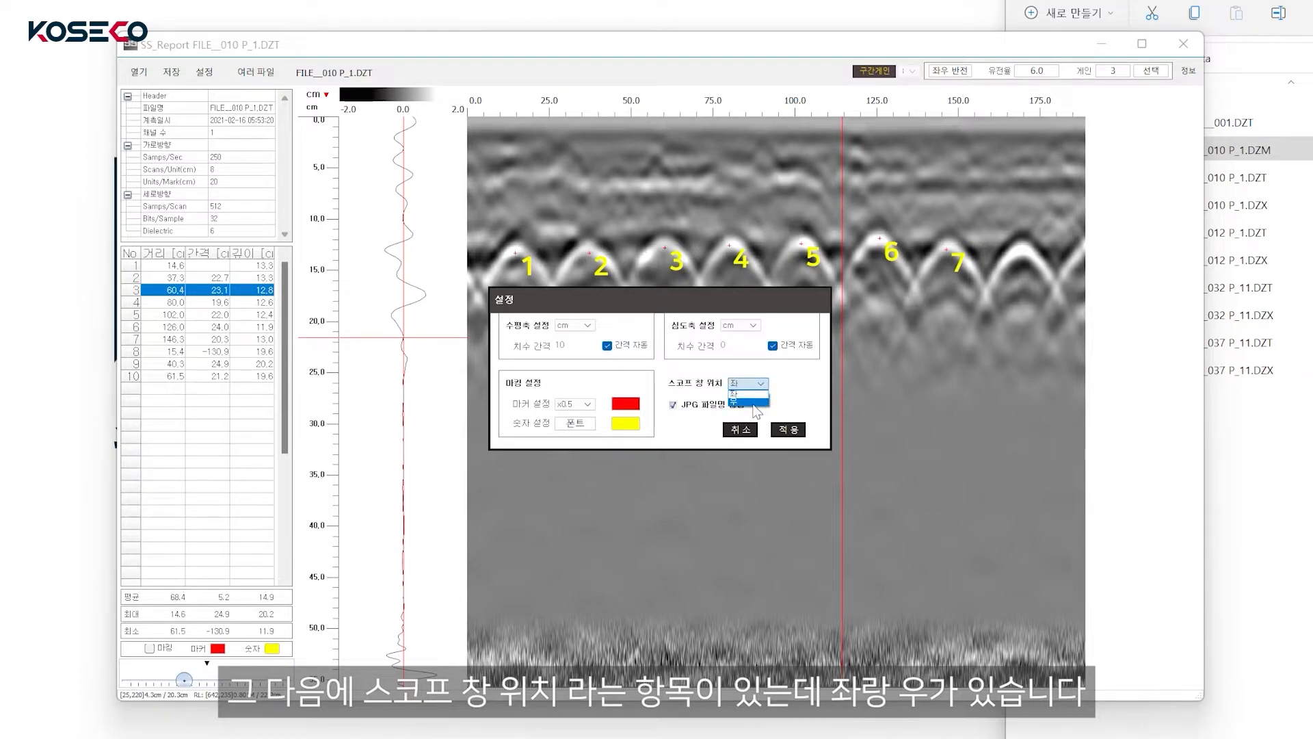
click(756, 404)
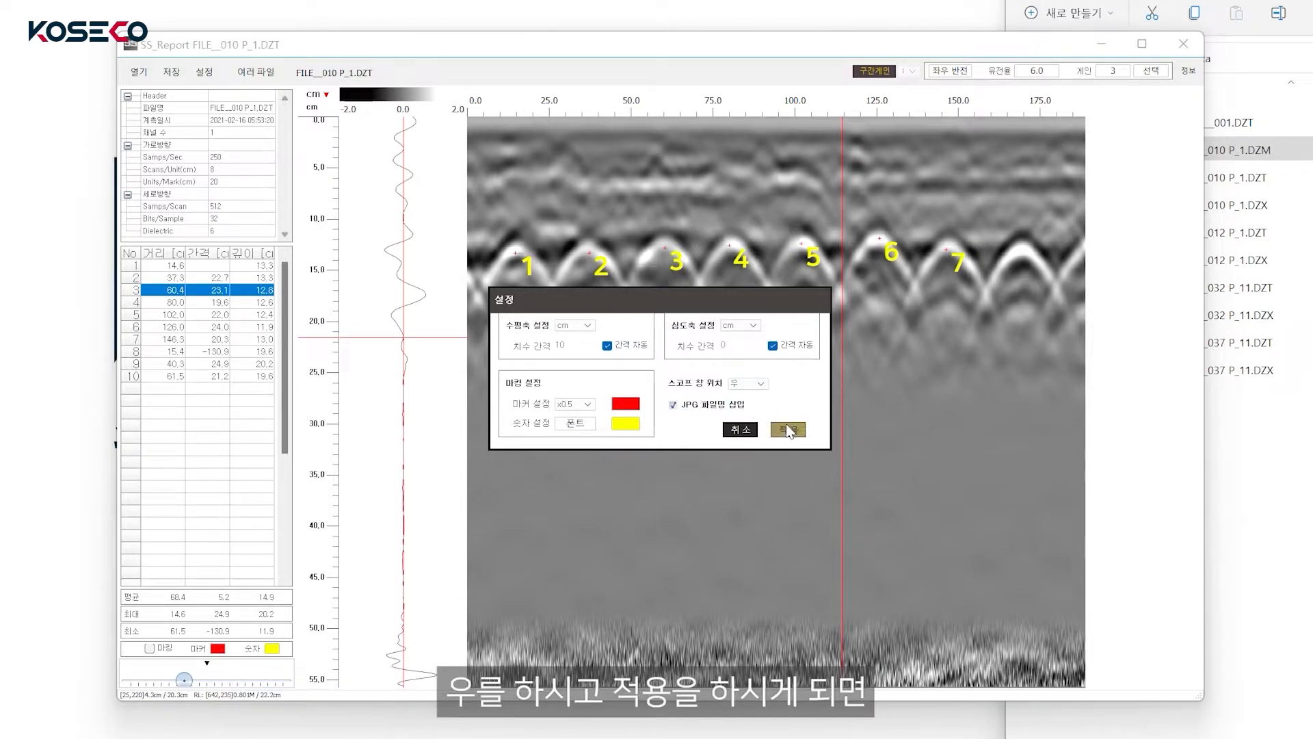
click(788, 430)
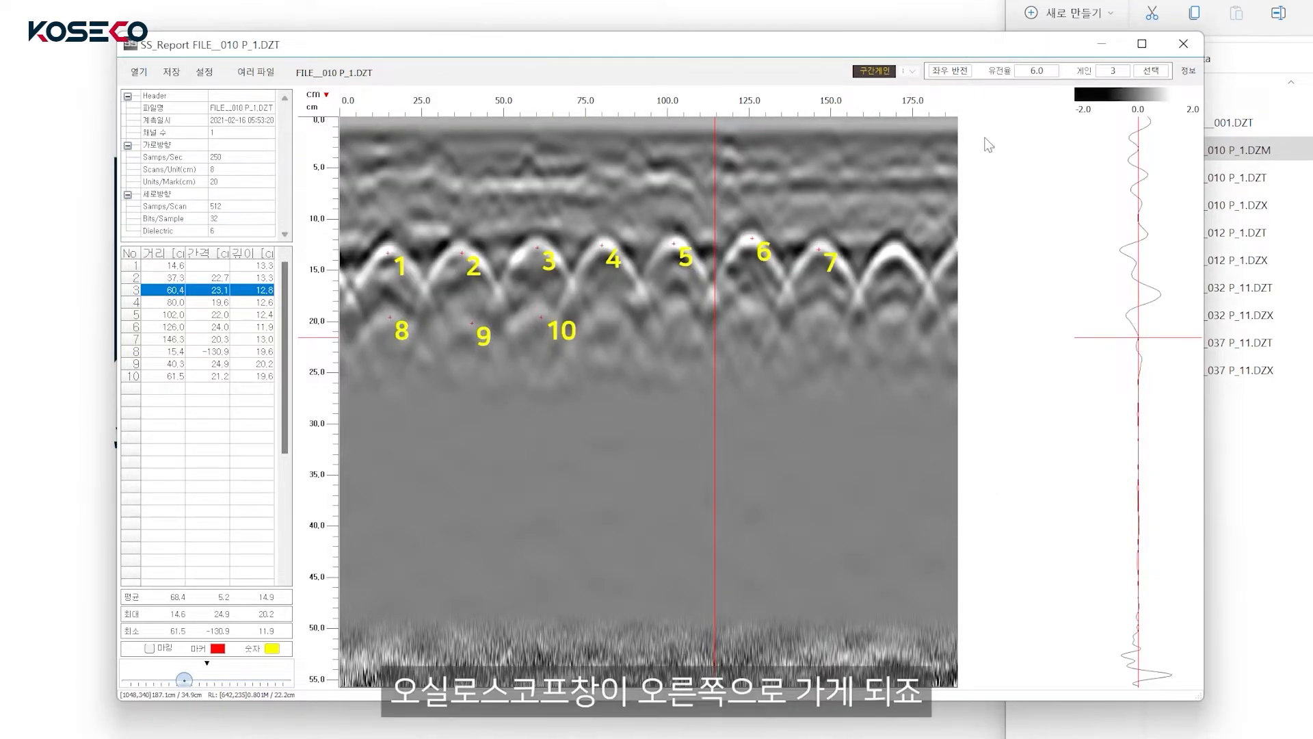
Set the scope window position (스코프 창 위치) back to 좌 and apply the settings.
click(207, 73)
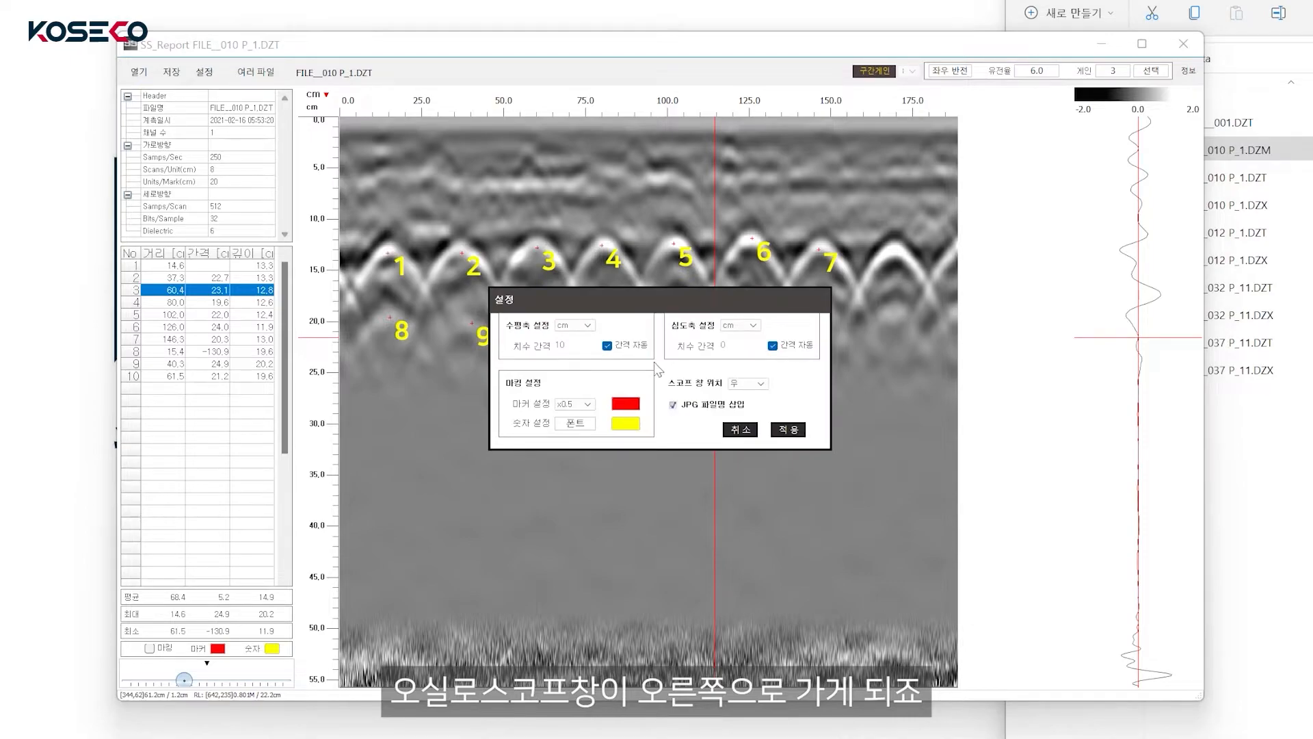
click(761, 383)
click(746, 394)
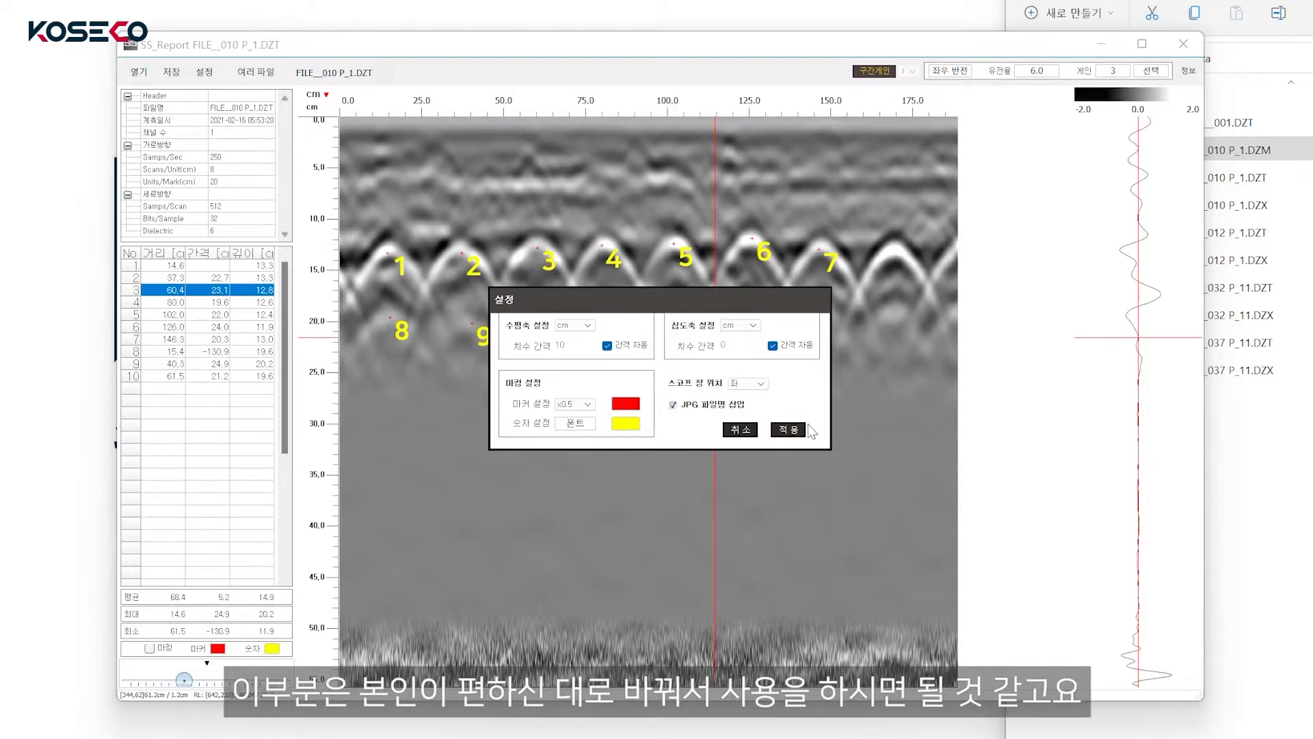
click(788, 430)
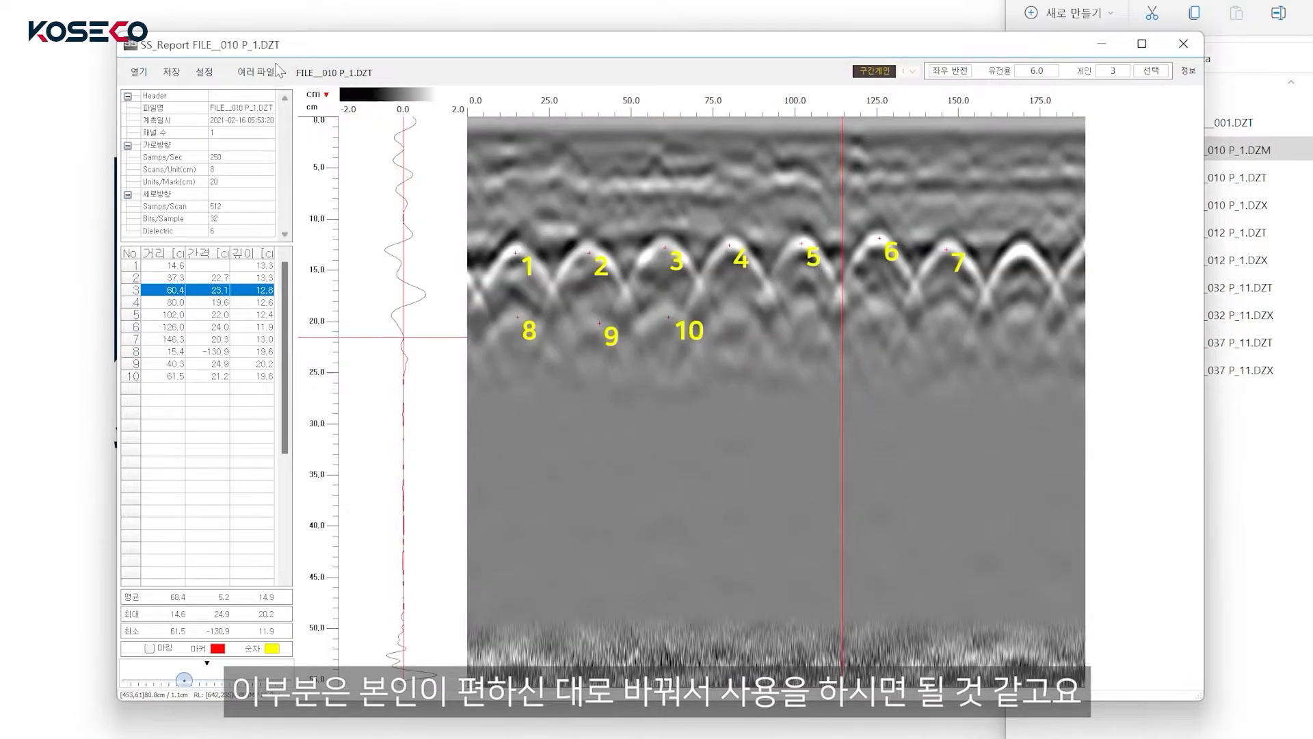
Enable inserting the file name into JPG images (JPG 파일명 삽입) in the settings and apply.
click(205, 73)
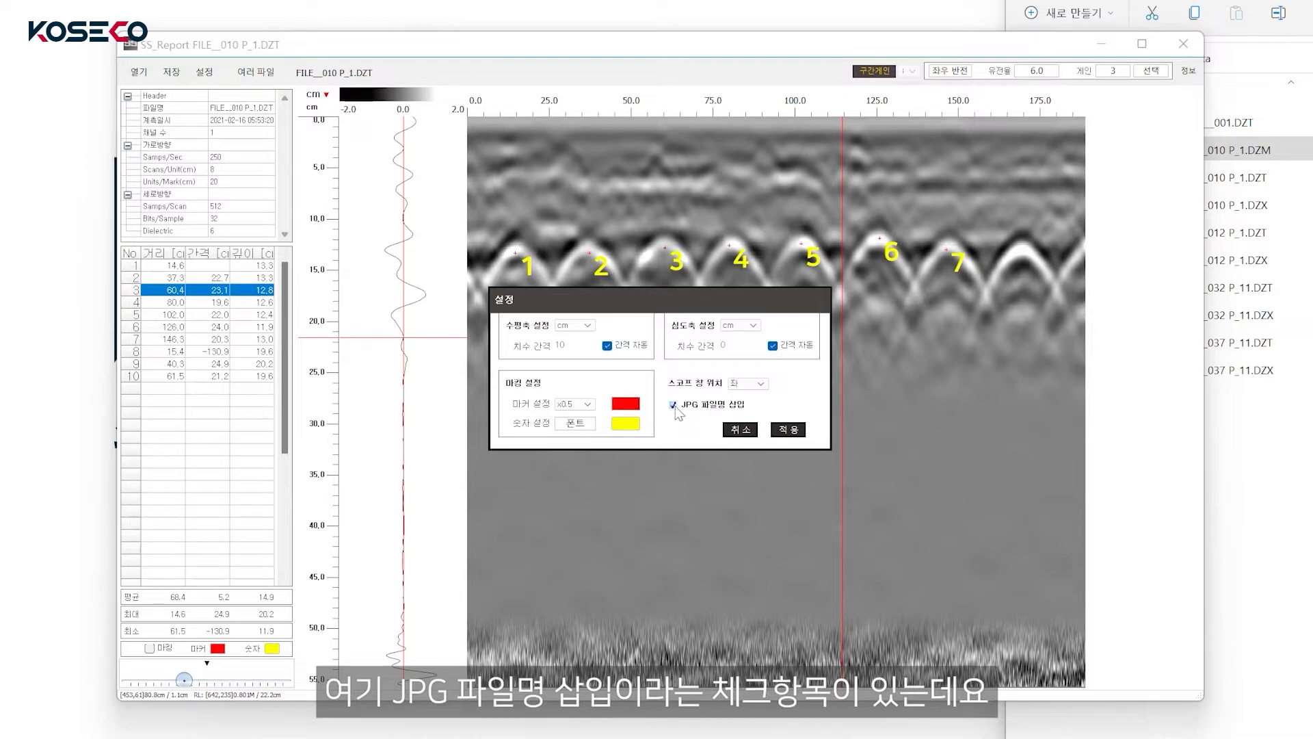
click(675, 406)
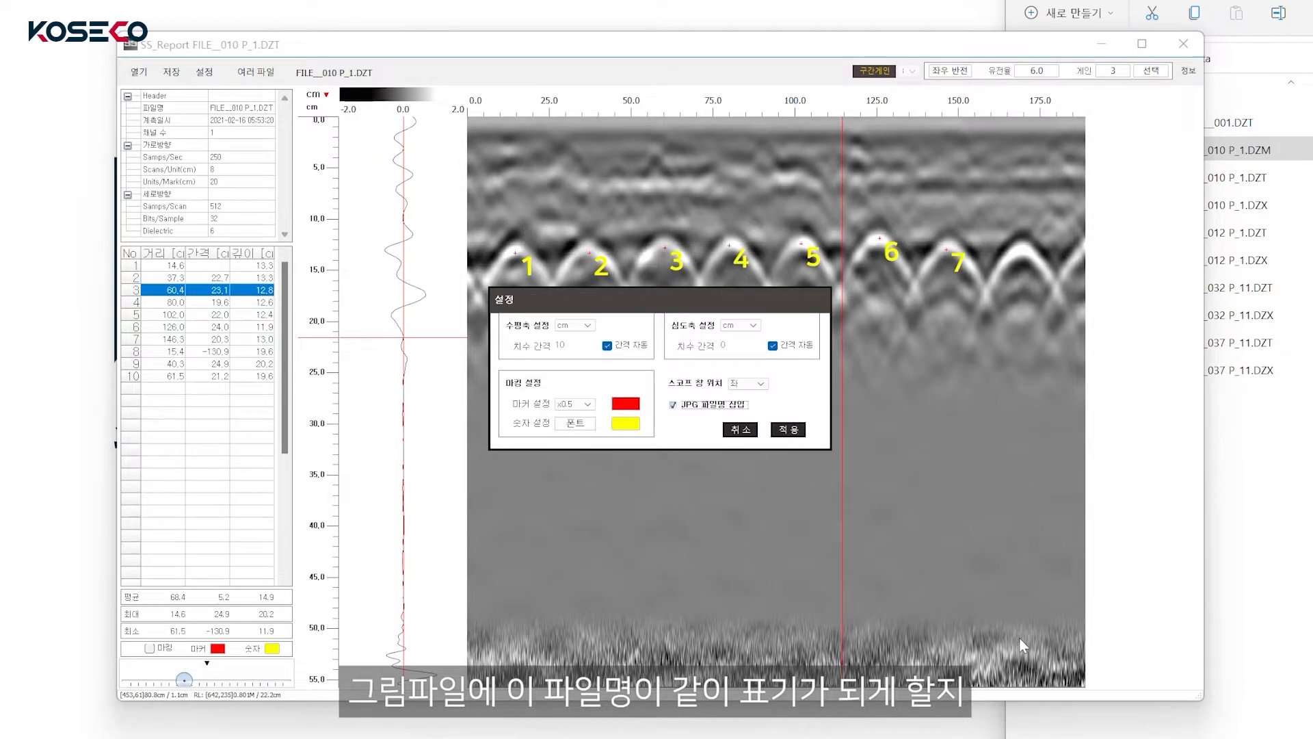
click(789, 430)
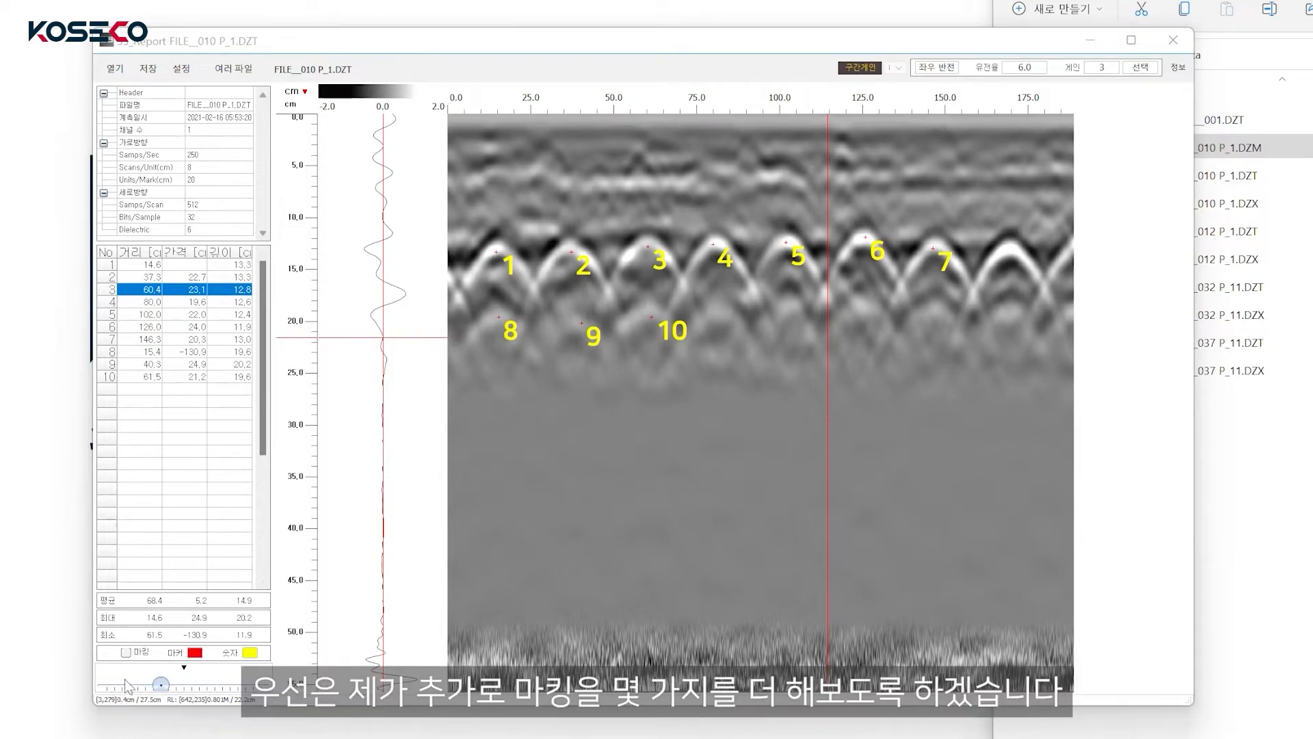
Turn marking (마킹) on, place ten more markings, four about 19 cm deep and six scattered about 27–42 cm deep, and turn marking off.
click(140, 655)
click(723, 311)
click(787, 309)
click(860, 305)
click(904, 398)
click(983, 317)
click(1005, 392)
click(675, 435)
click(569, 543)
click(854, 499)
click(764, 404)
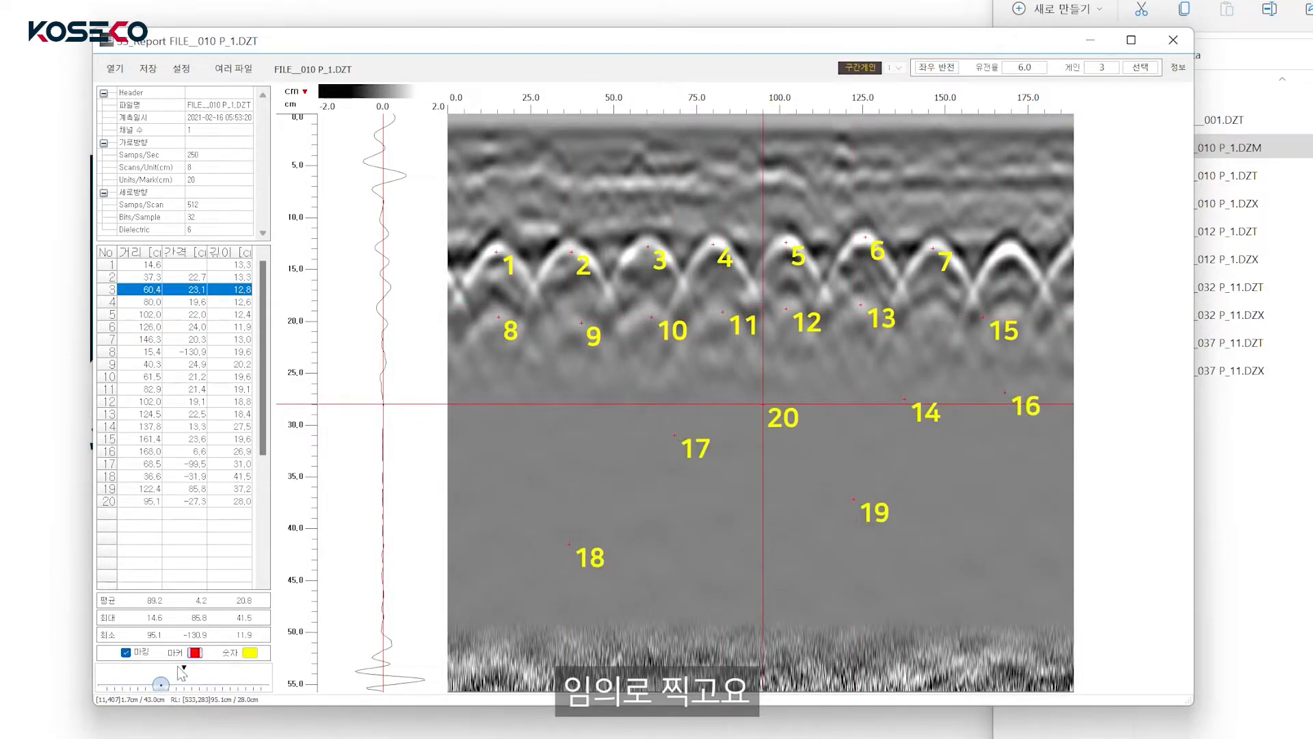
click(126, 653)
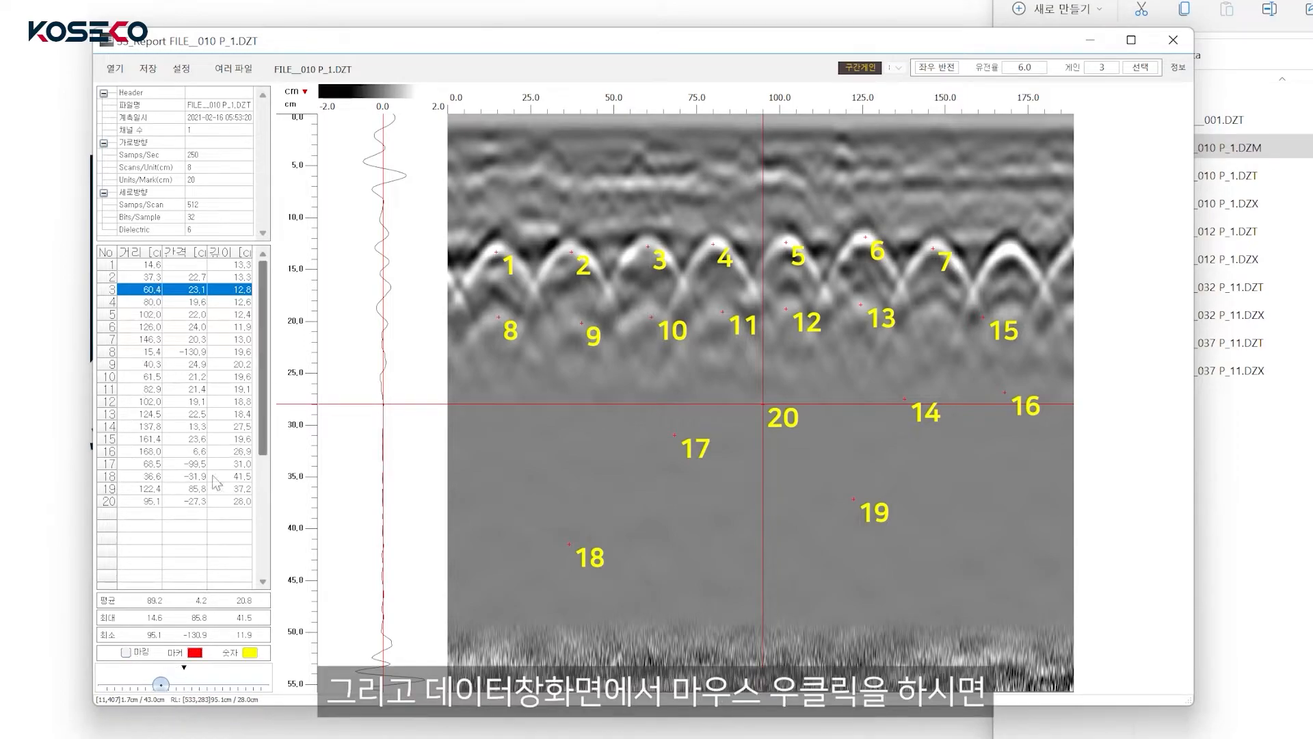
Sort the marking table by distance in ascending order (거리 정렬 [올림]) and in descending order (거리 정렬 [내림]).
right_click(163, 524)
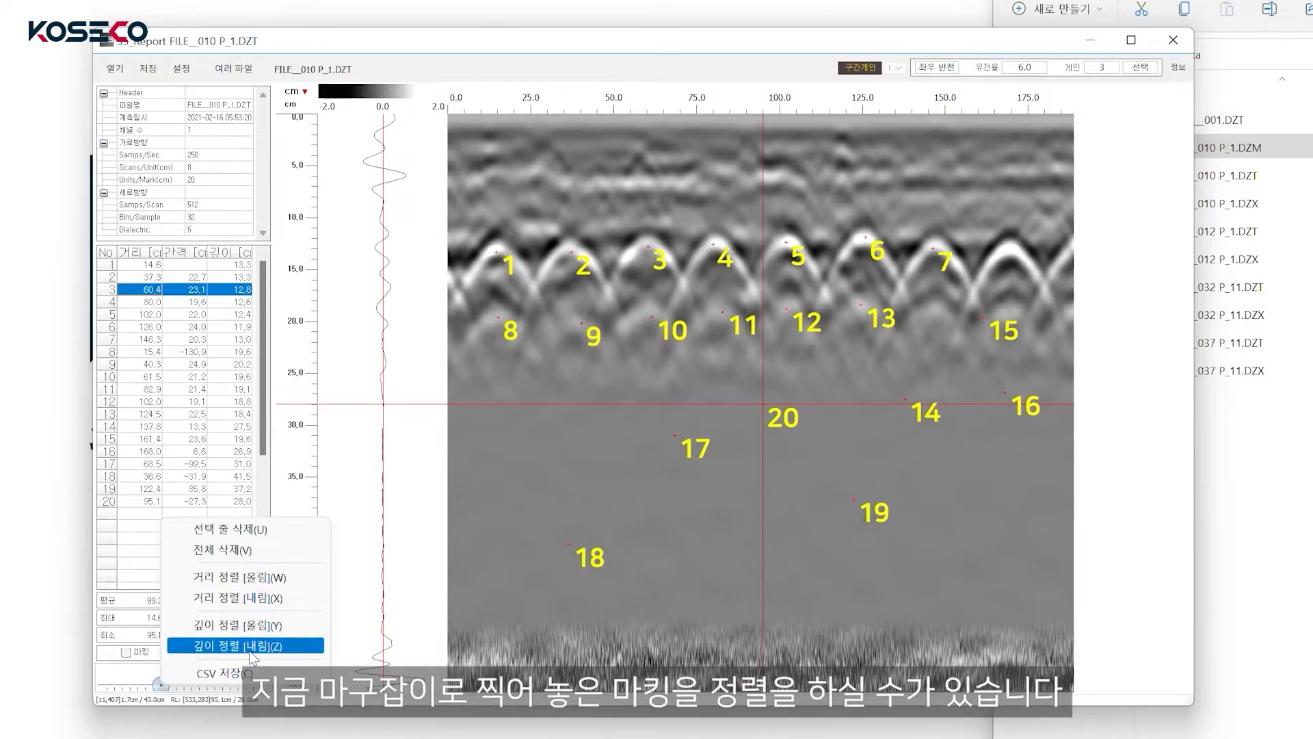
click(209, 578)
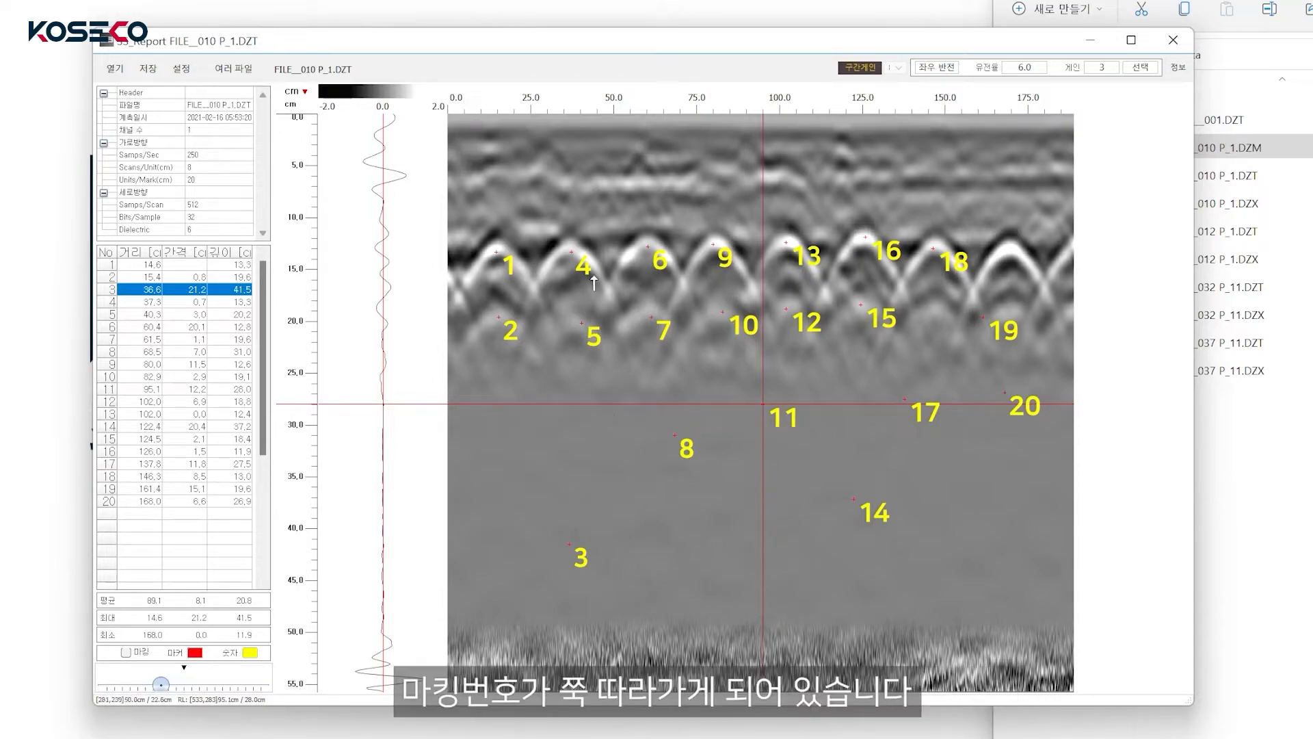
right_click(204, 527)
click(311, 603)
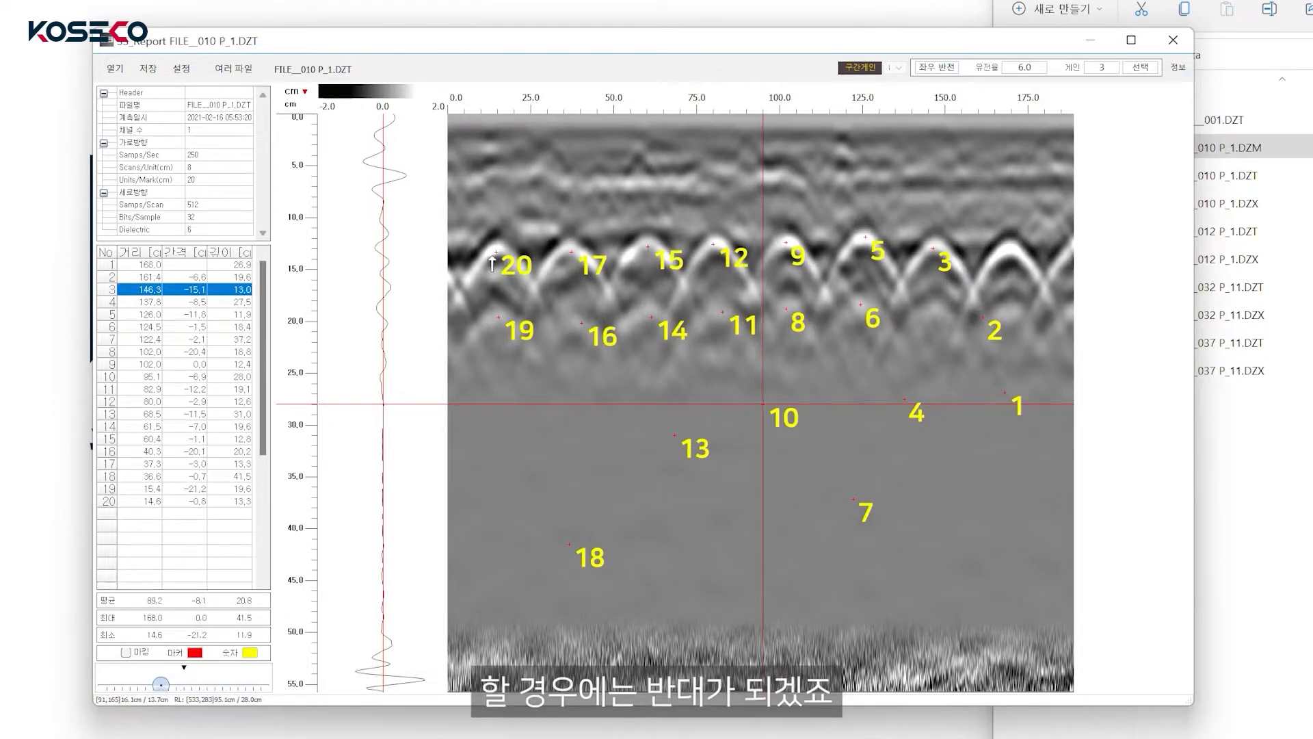
Sort the marking table by depth in ascending order (깊이 정렬 [올림]) and save it as the CSV file FILE__010 P_1 in mini data.
right_click(179, 524)
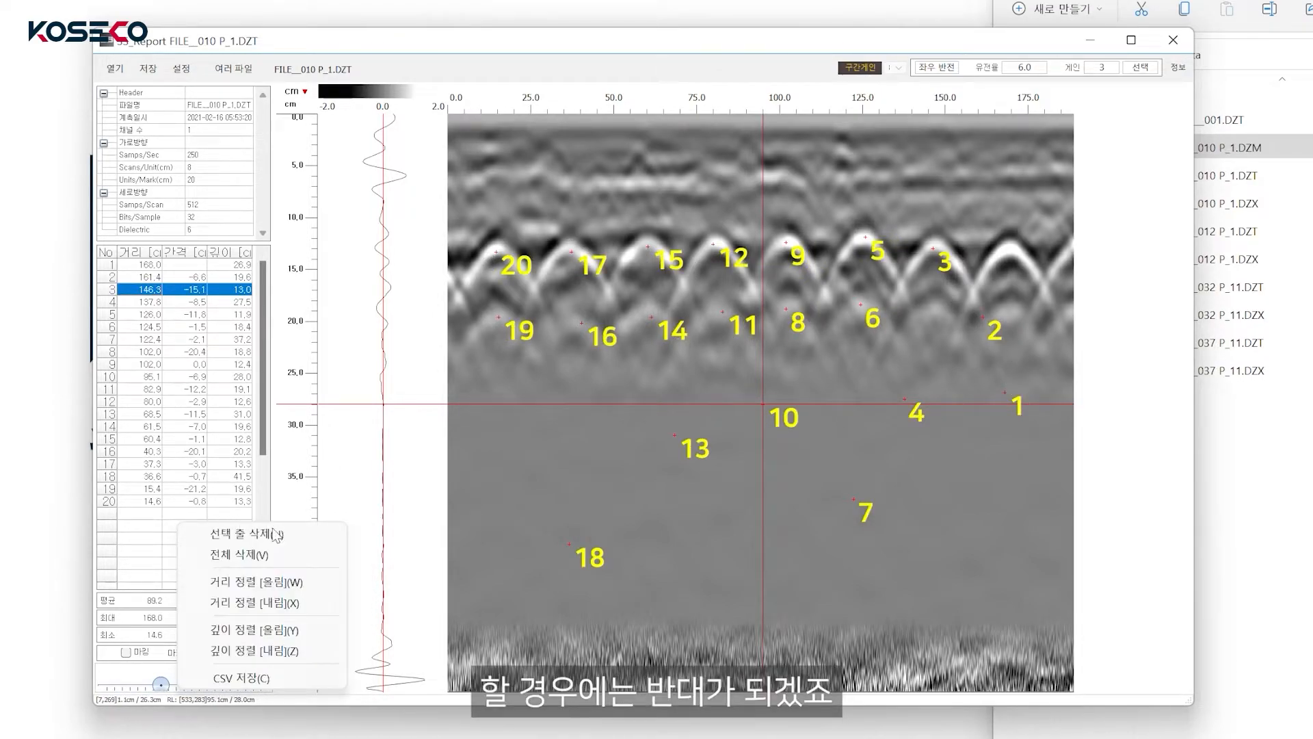
click(282, 630)
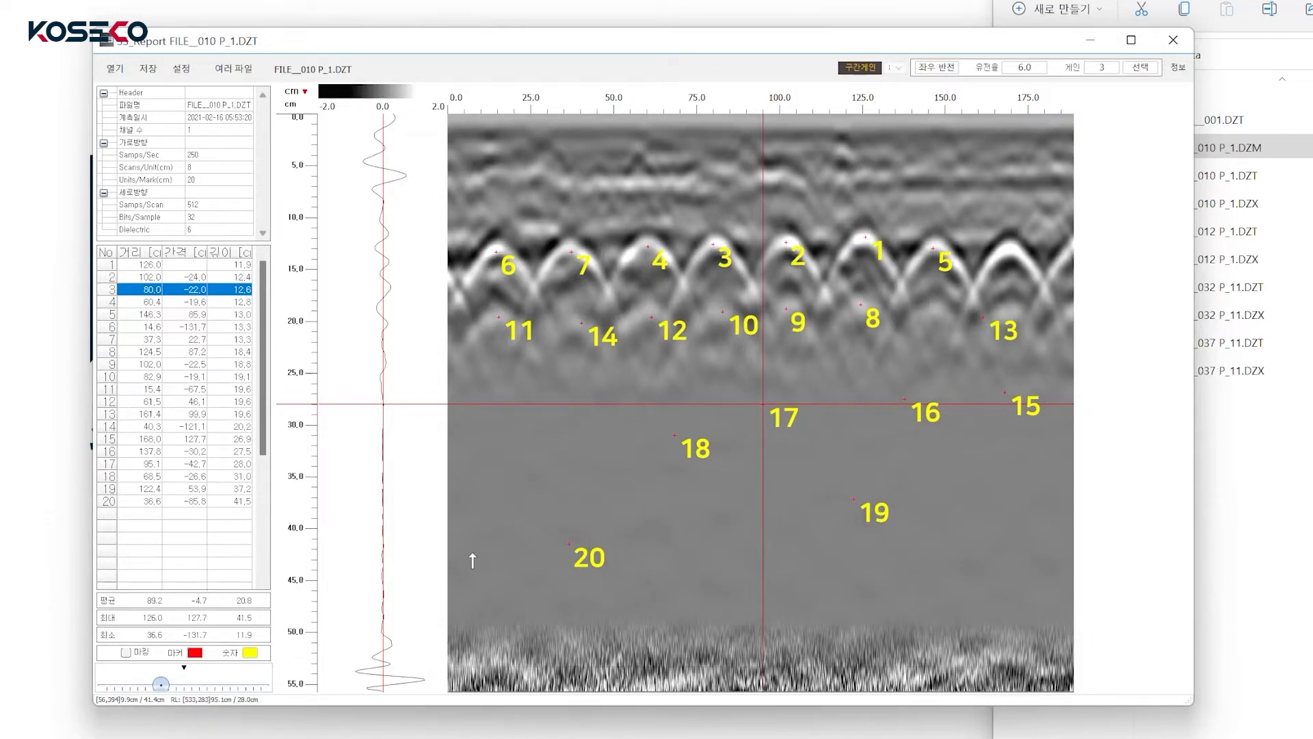
right_click(178, 517)
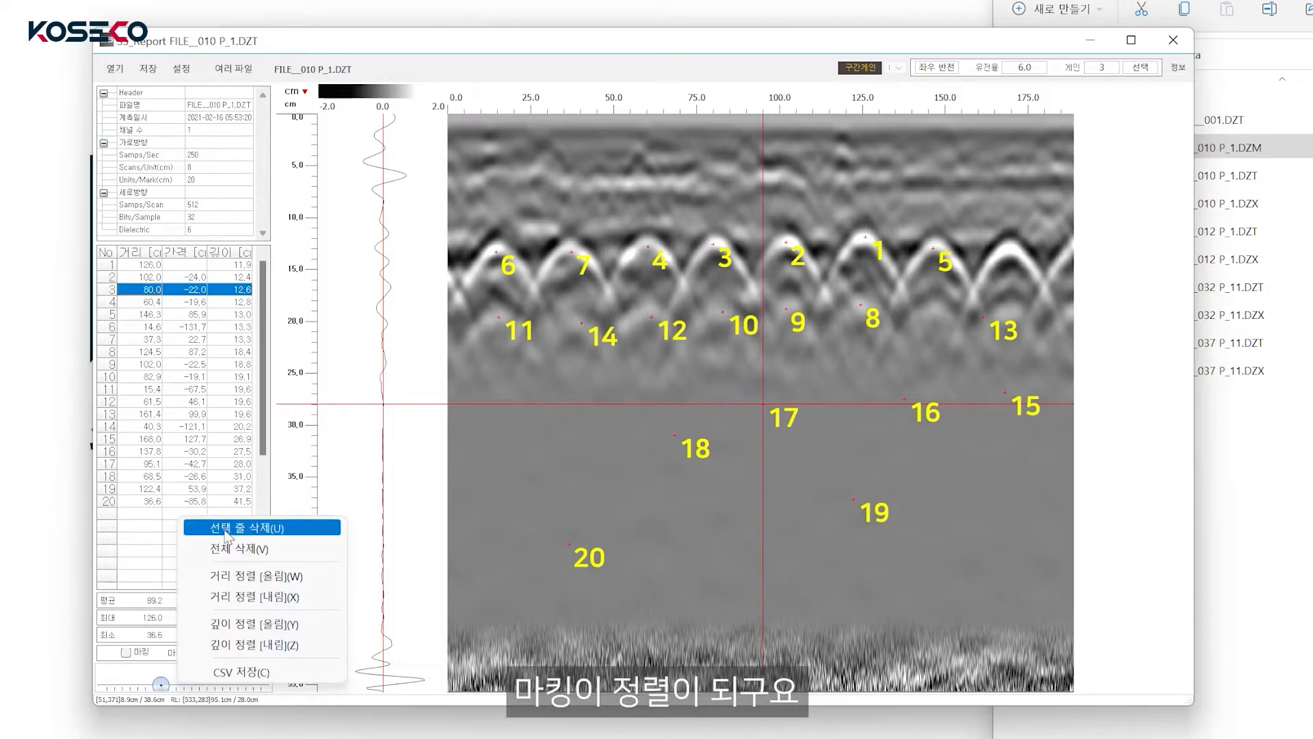
click(253, 673)
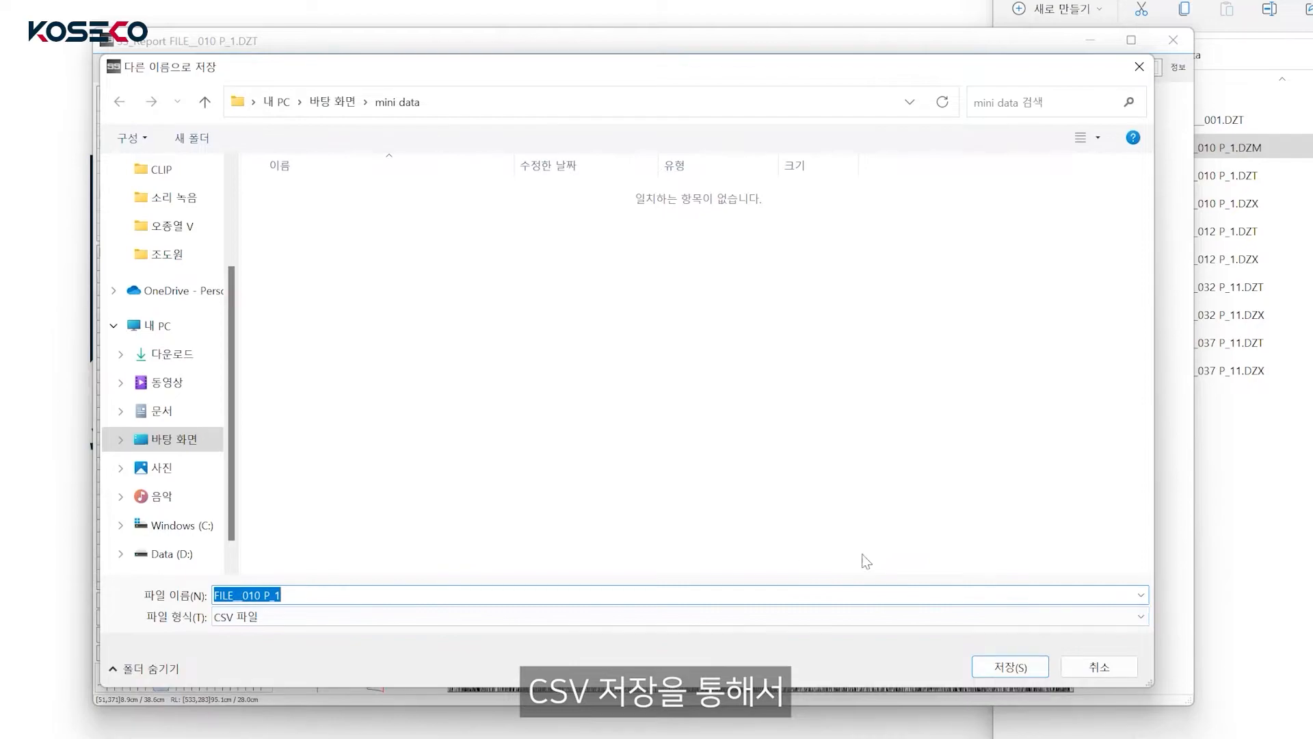
click(1023, 668)
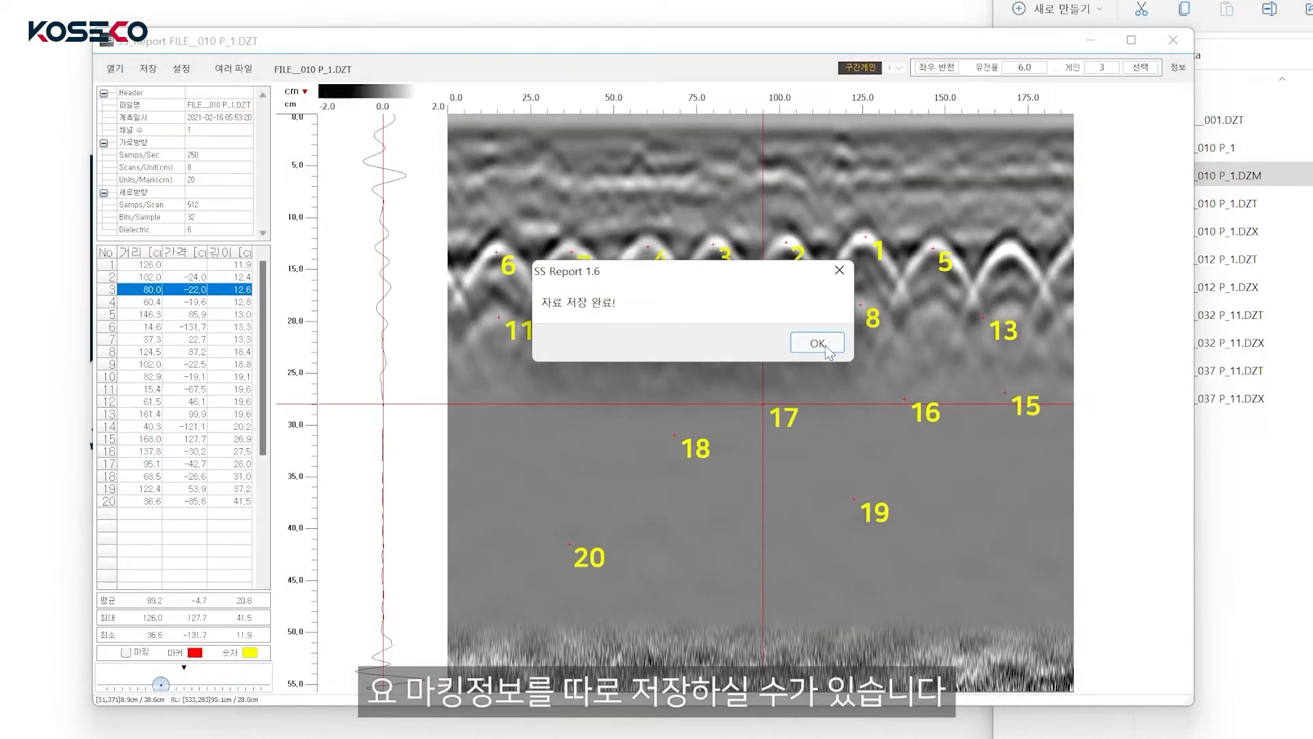
click(816, 343)
Open the FILE__010 P_1 CSV from the mini data folder in Excel, examine the marking rows, and close the workbook.
click(1290, 505)
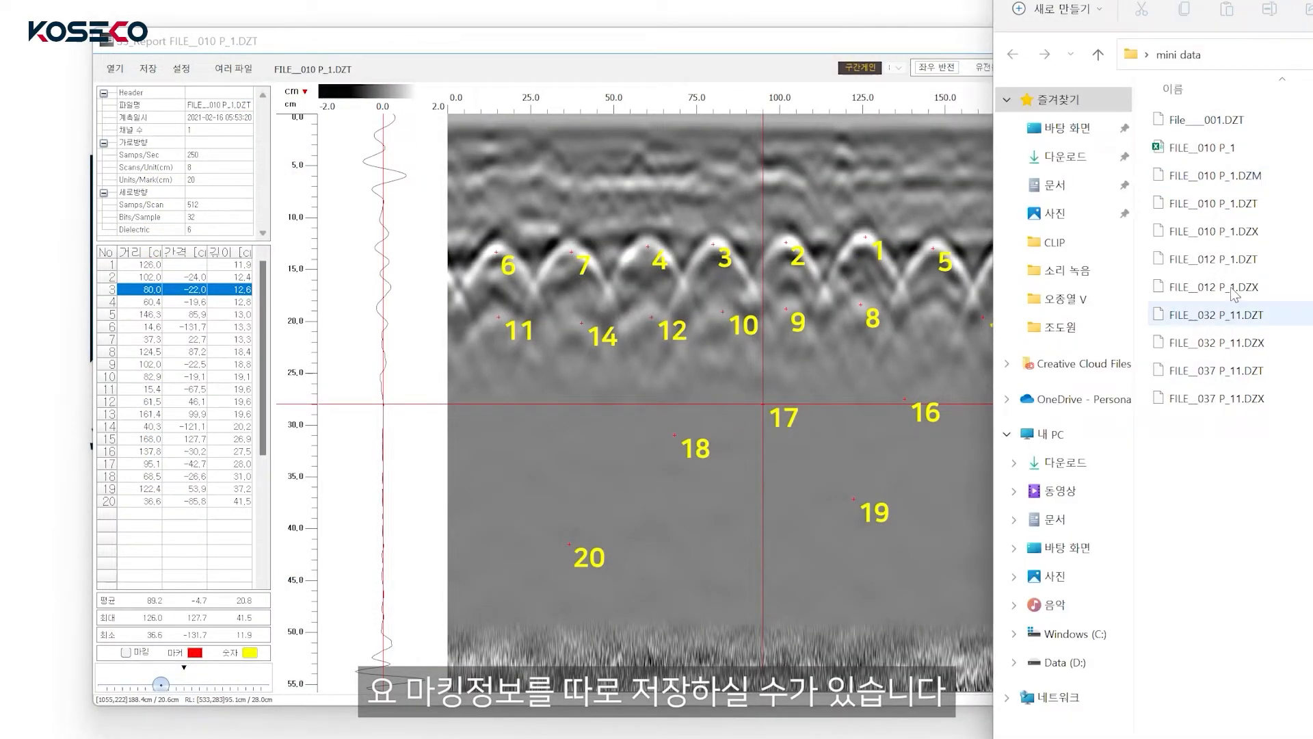
click(1219, 151)
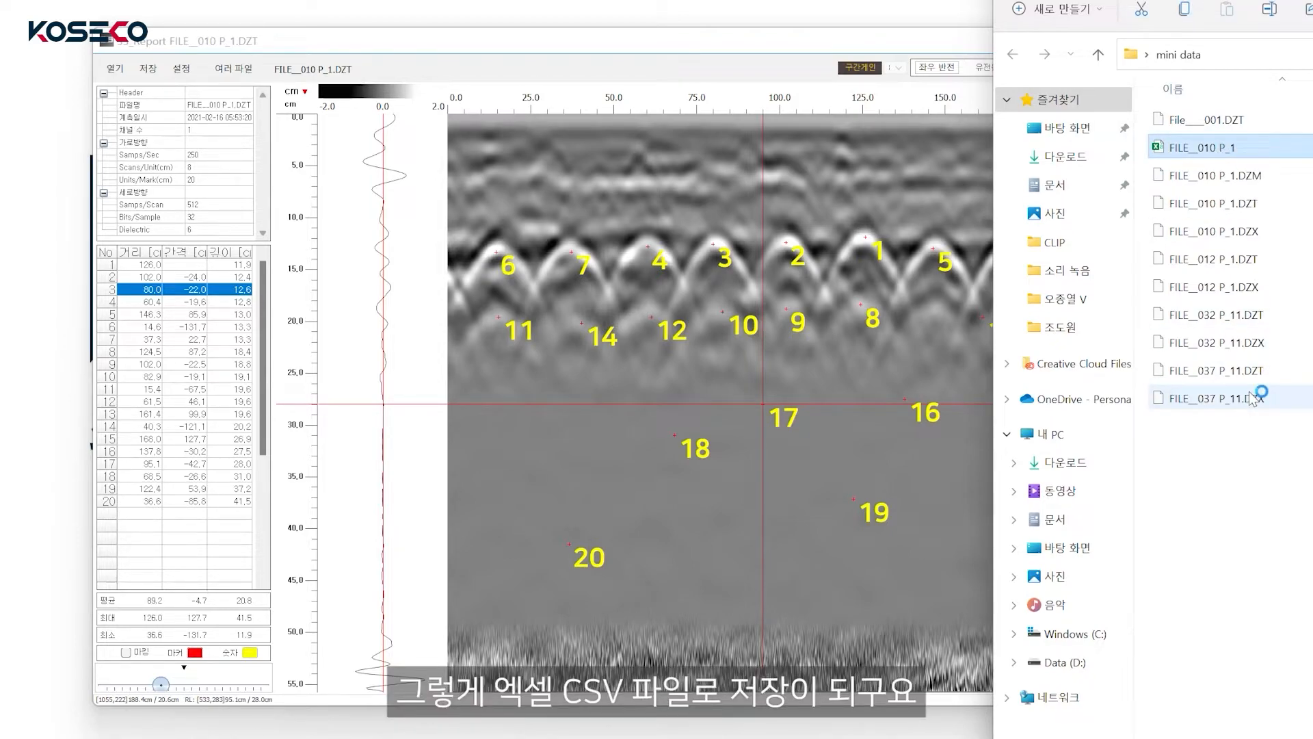
key(Return)
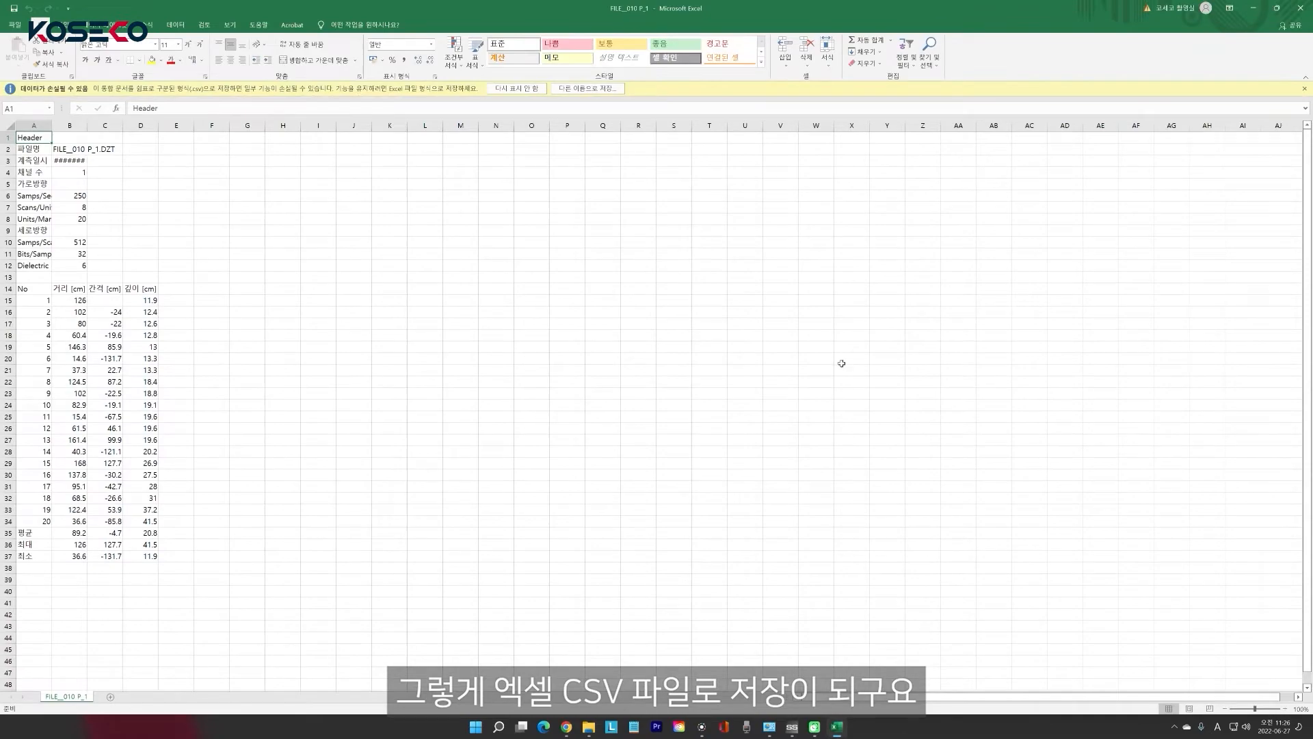
click(279, 255)
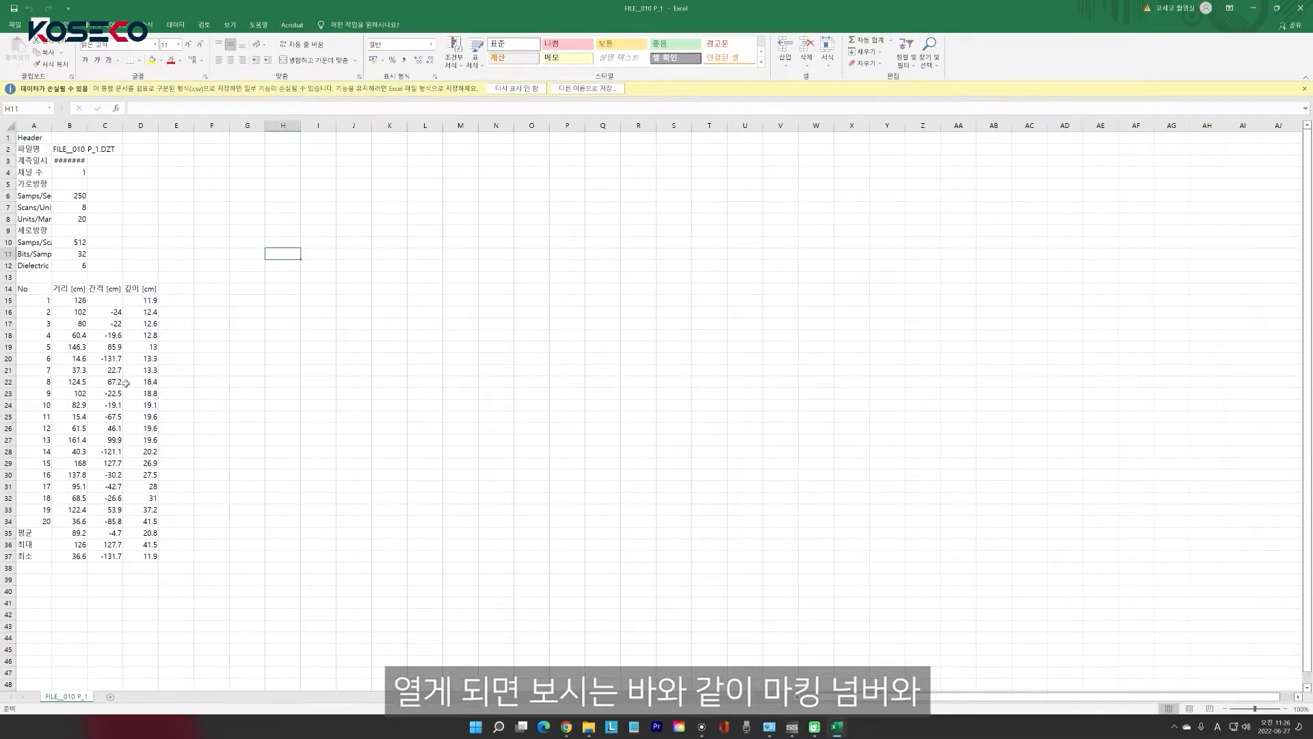
drag(48, 299, 149, 556)
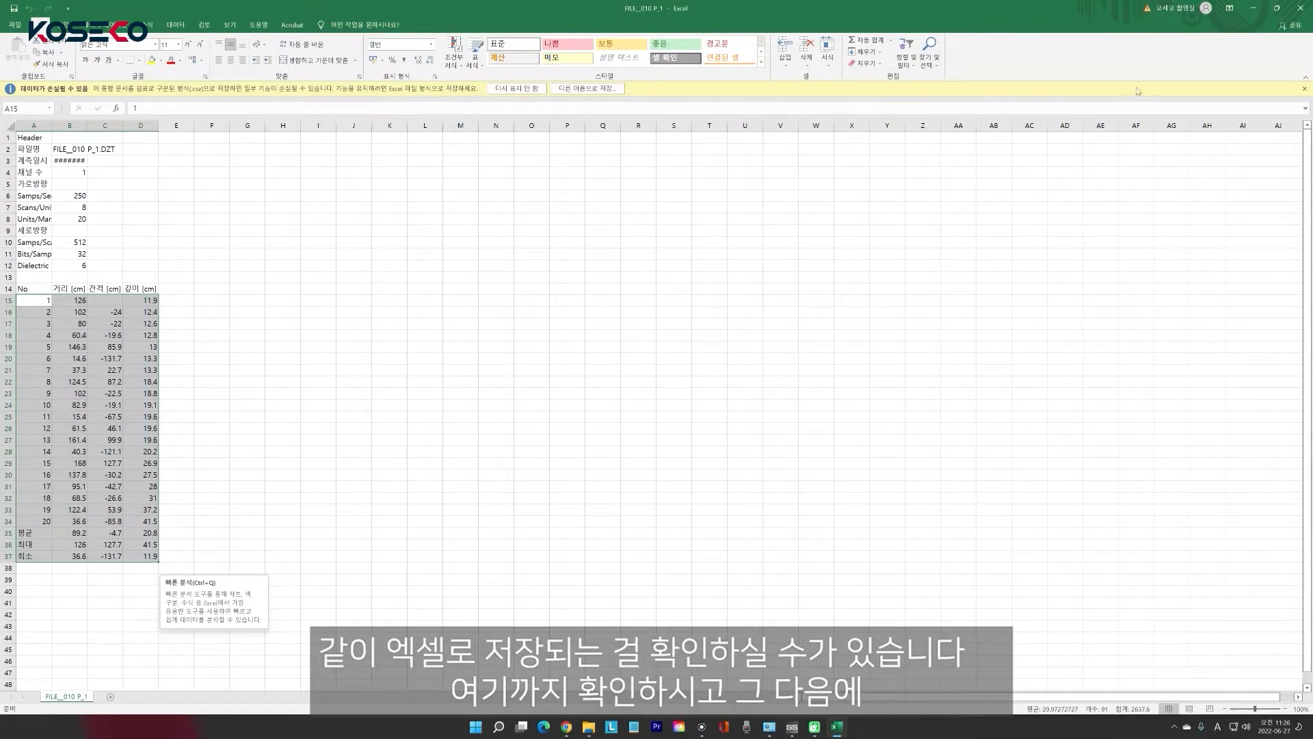
click(1276, 8)
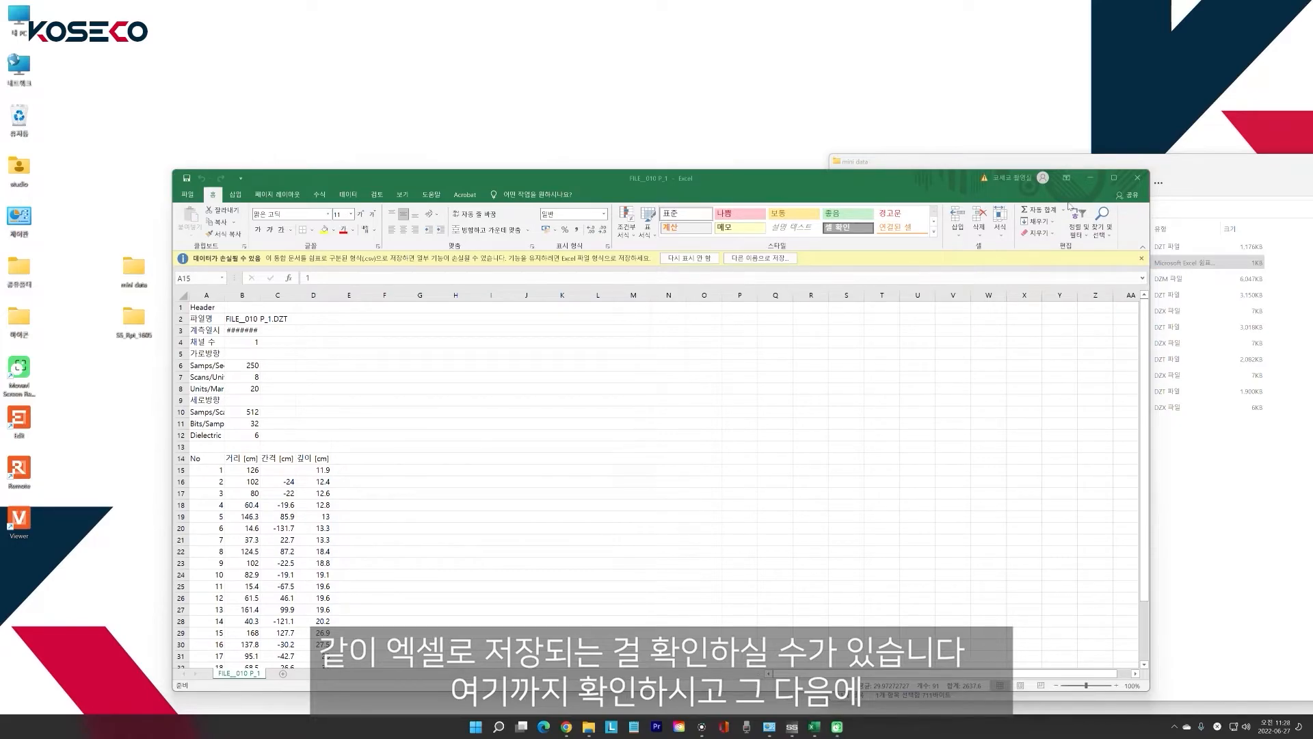
click(1138, 178)
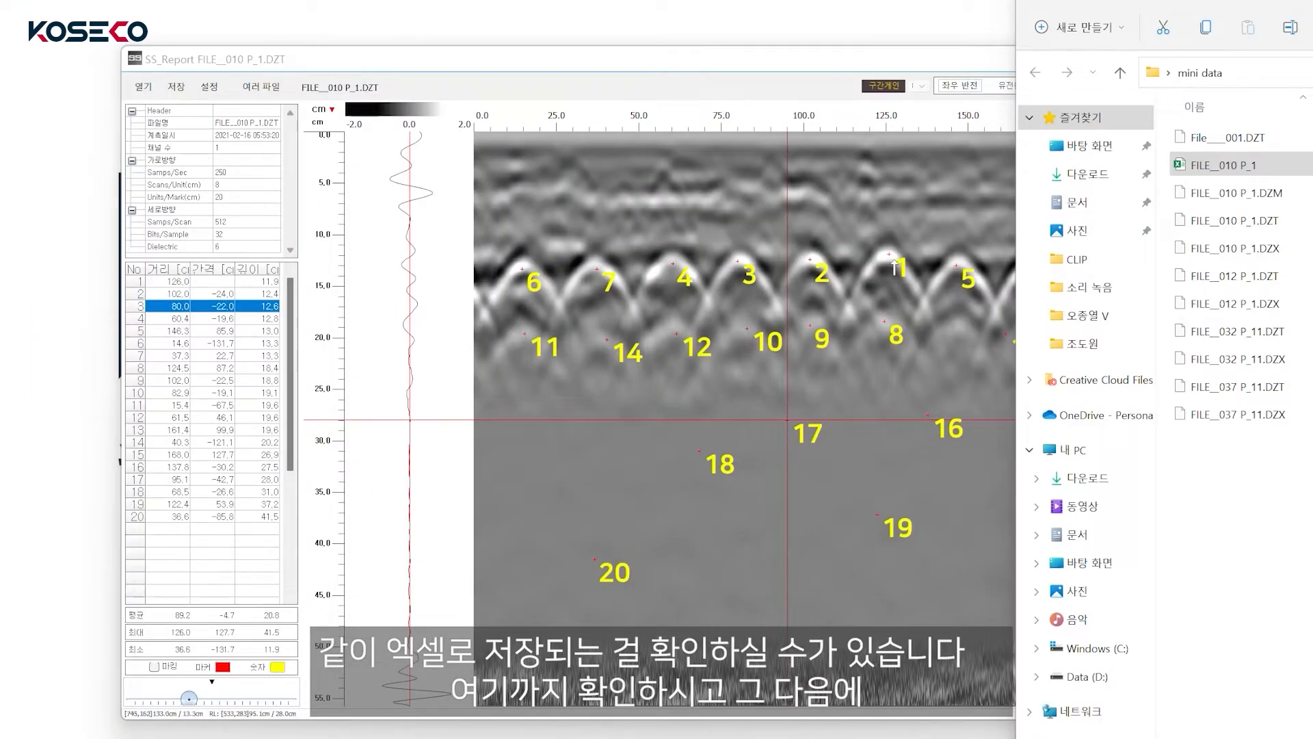
Return to SS_Report and delete marking 16 from the marking table.
click(729, 200)
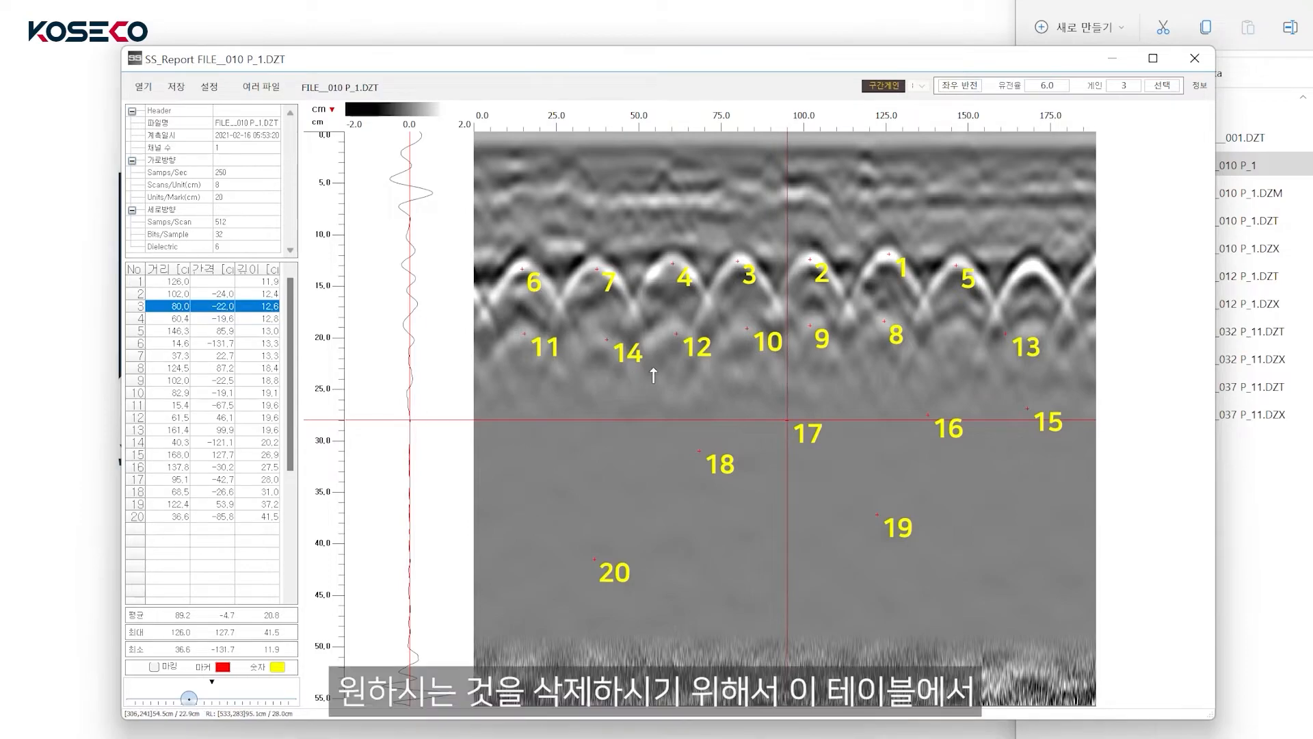
click(183, 468)
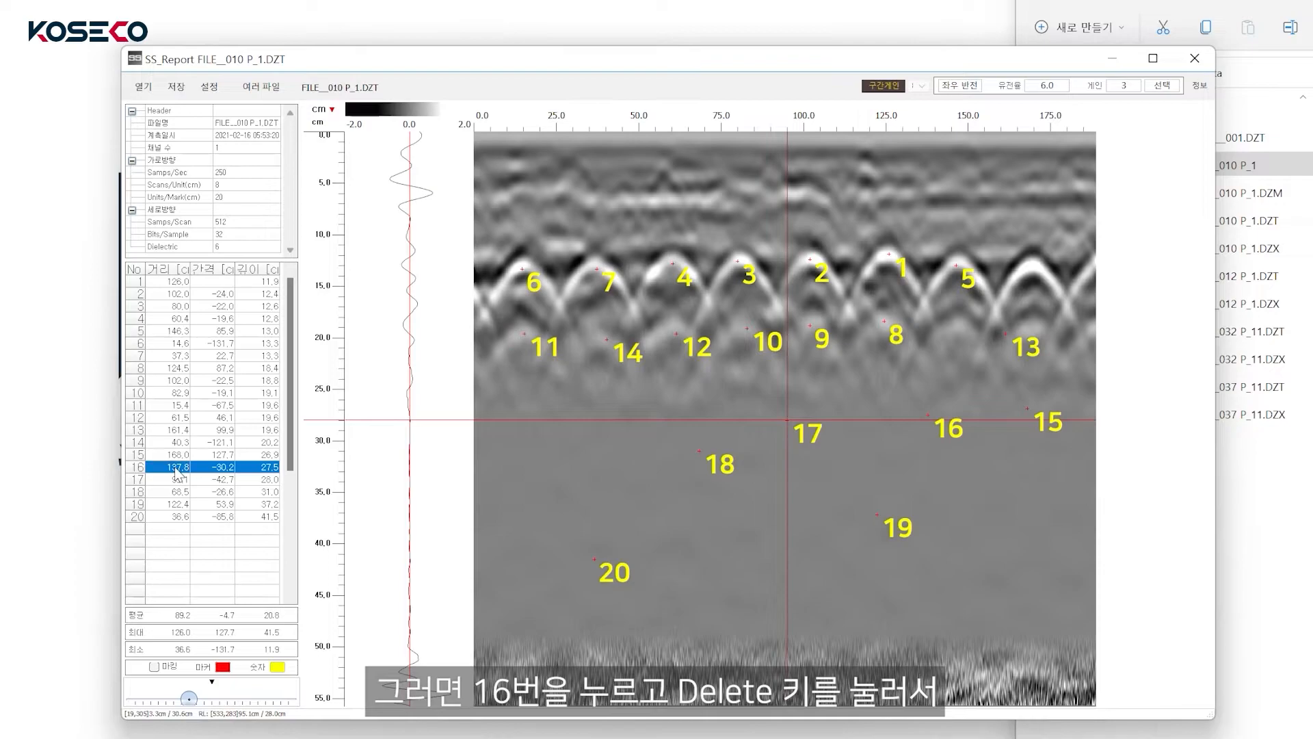
key(Delete)
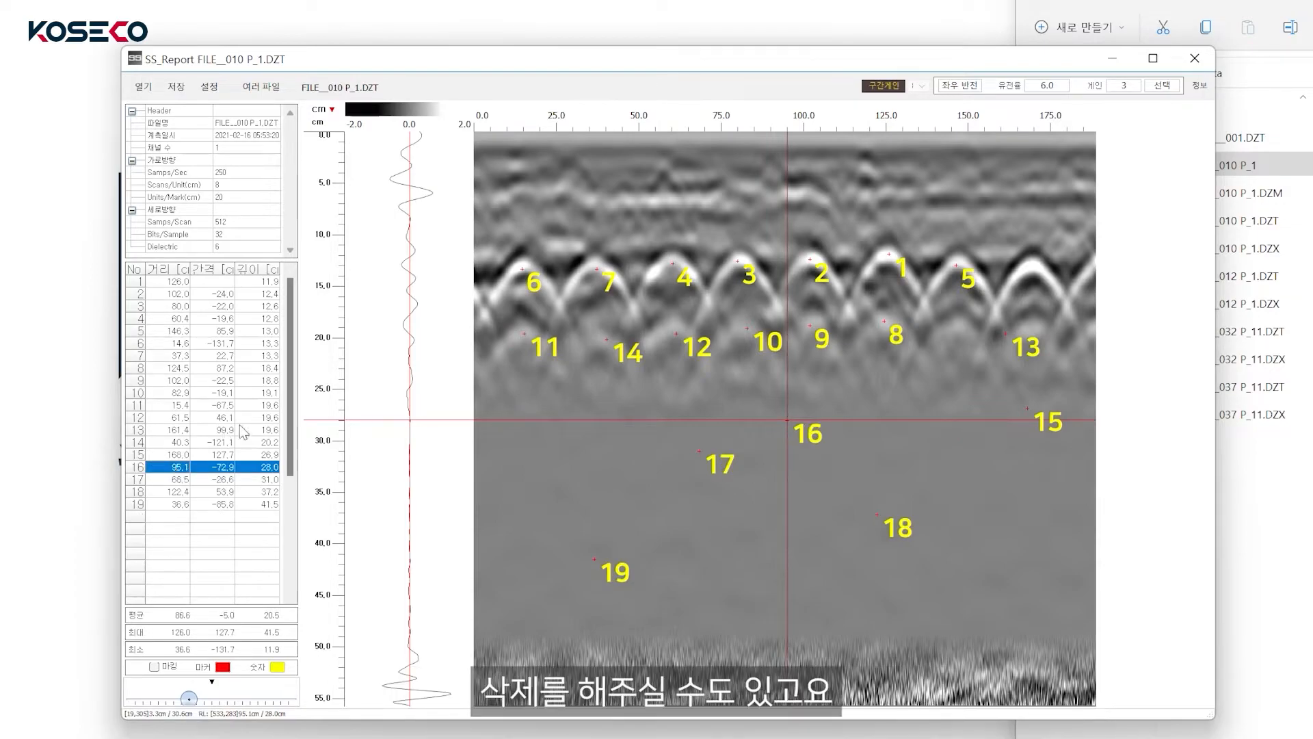
Delete markings 16, 17 and 18 together by enclosing them in one region in marking deletion mode (마킹 삭제 모드), and turn the mode off.
right_click(602, 416)
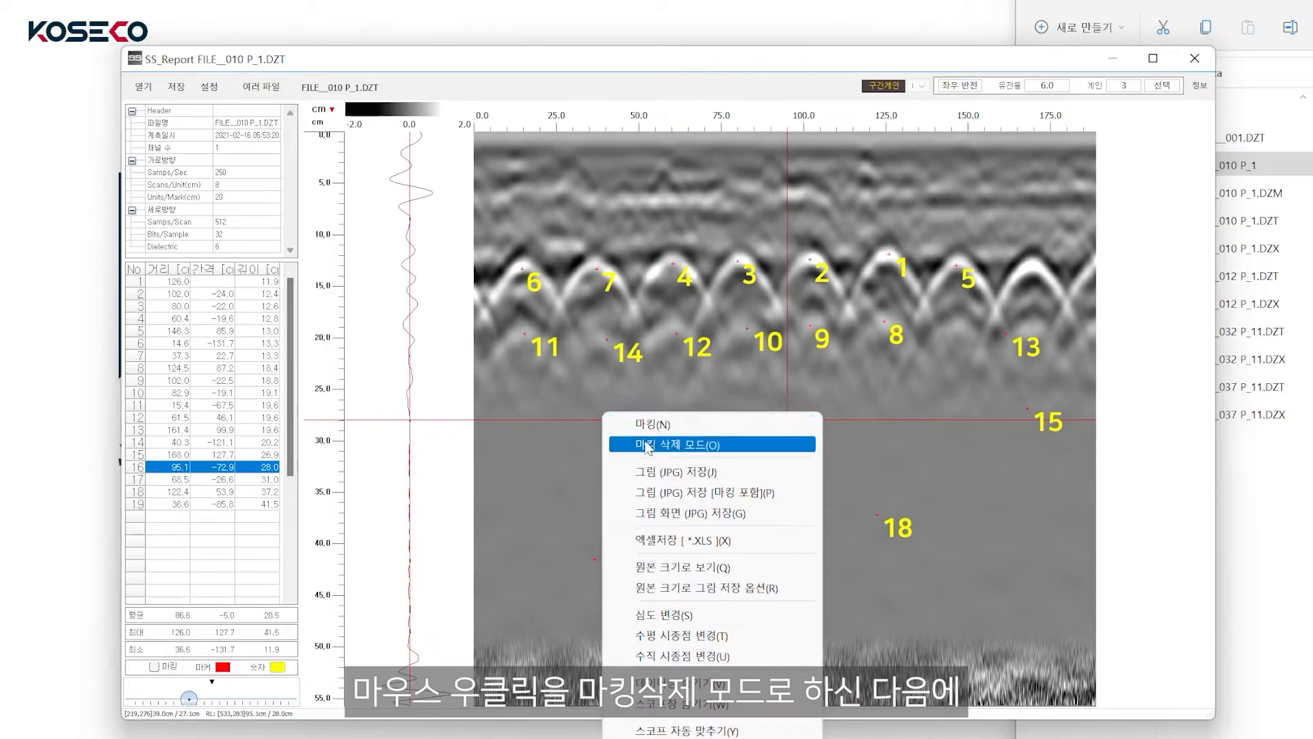
click(667, 445)
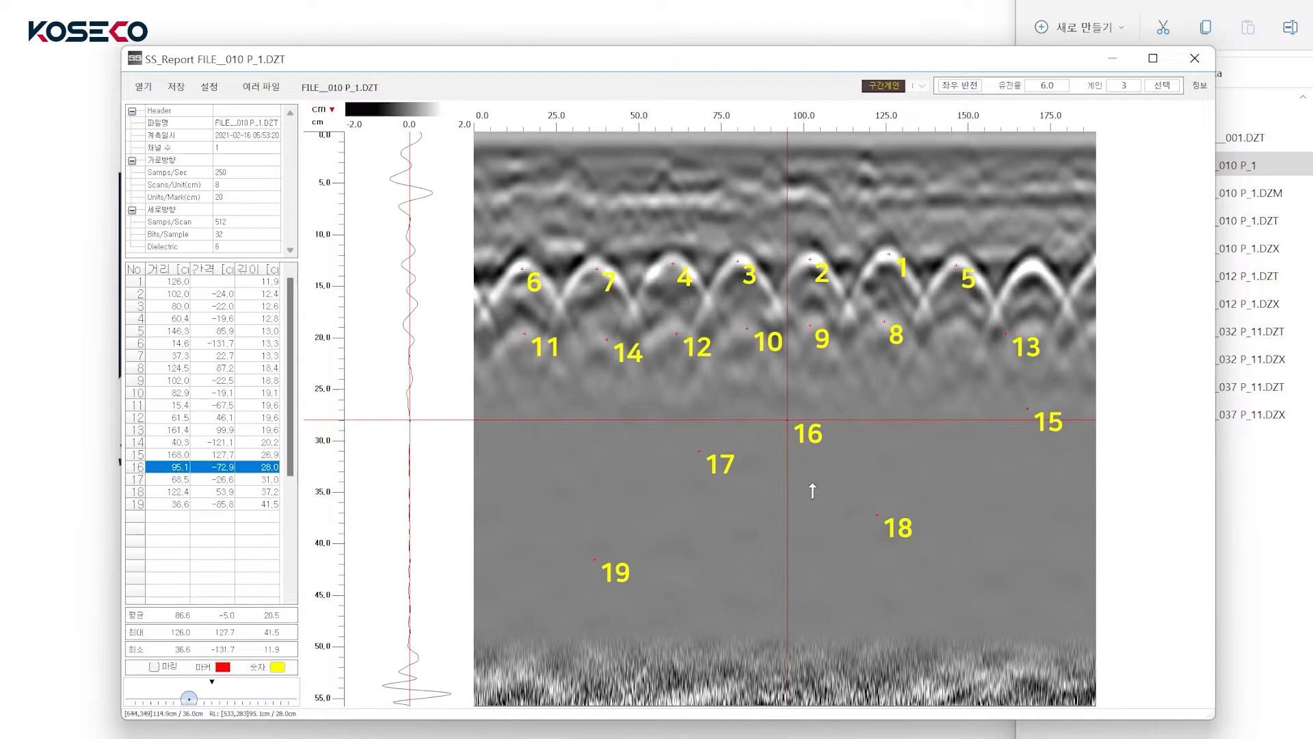
drag(950, 572, 648, 401)
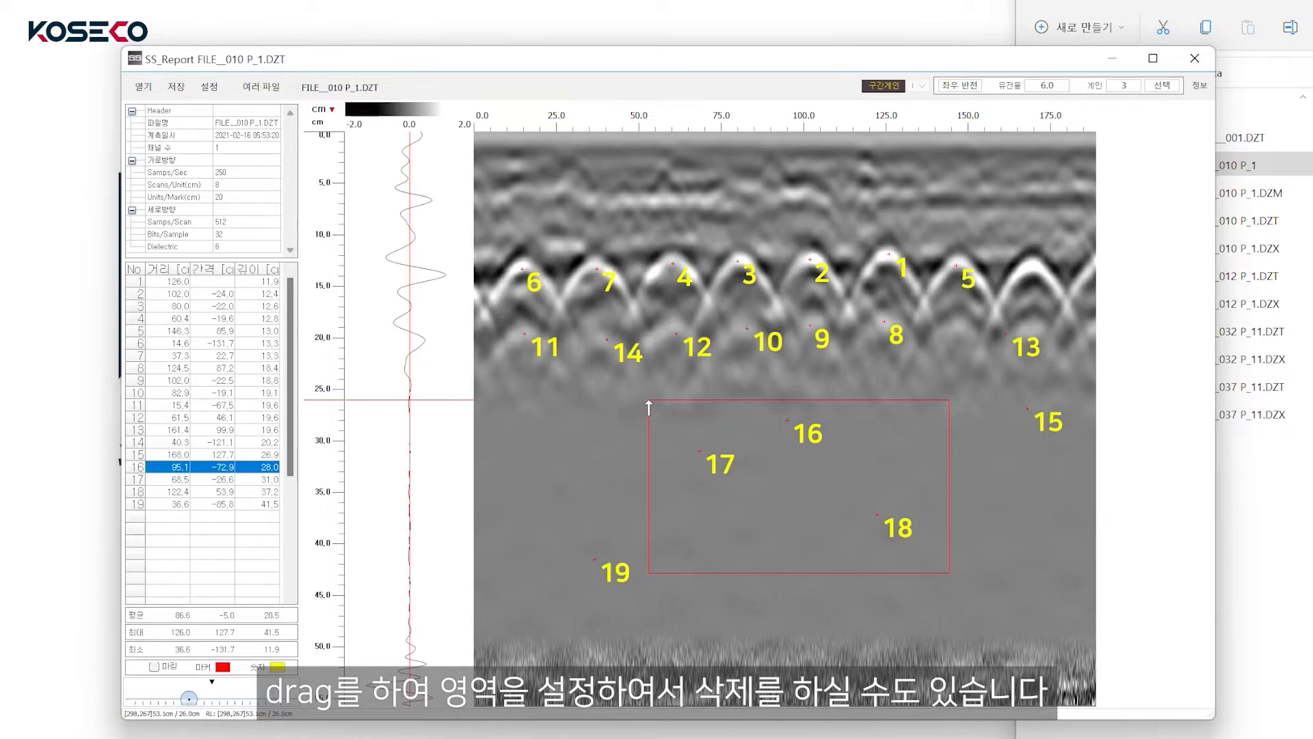
drag(648, 402, 649, 402)
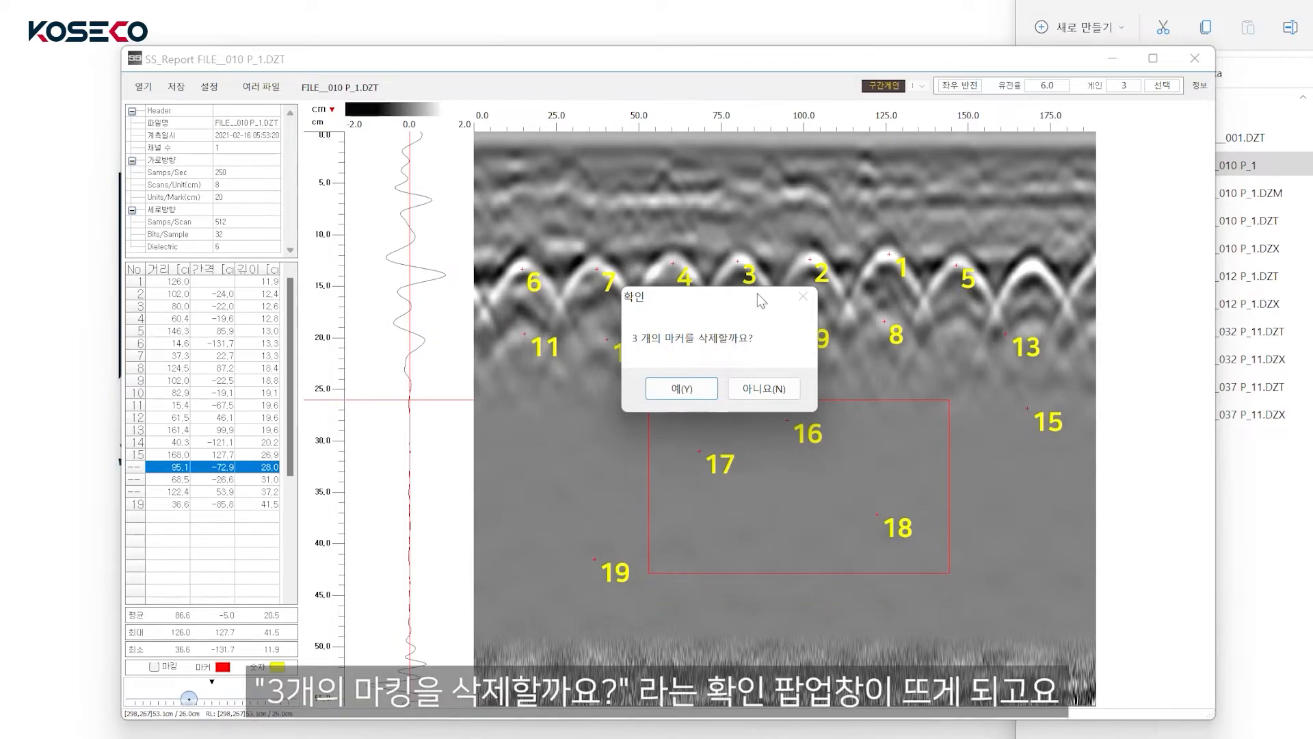
click(682, 389)
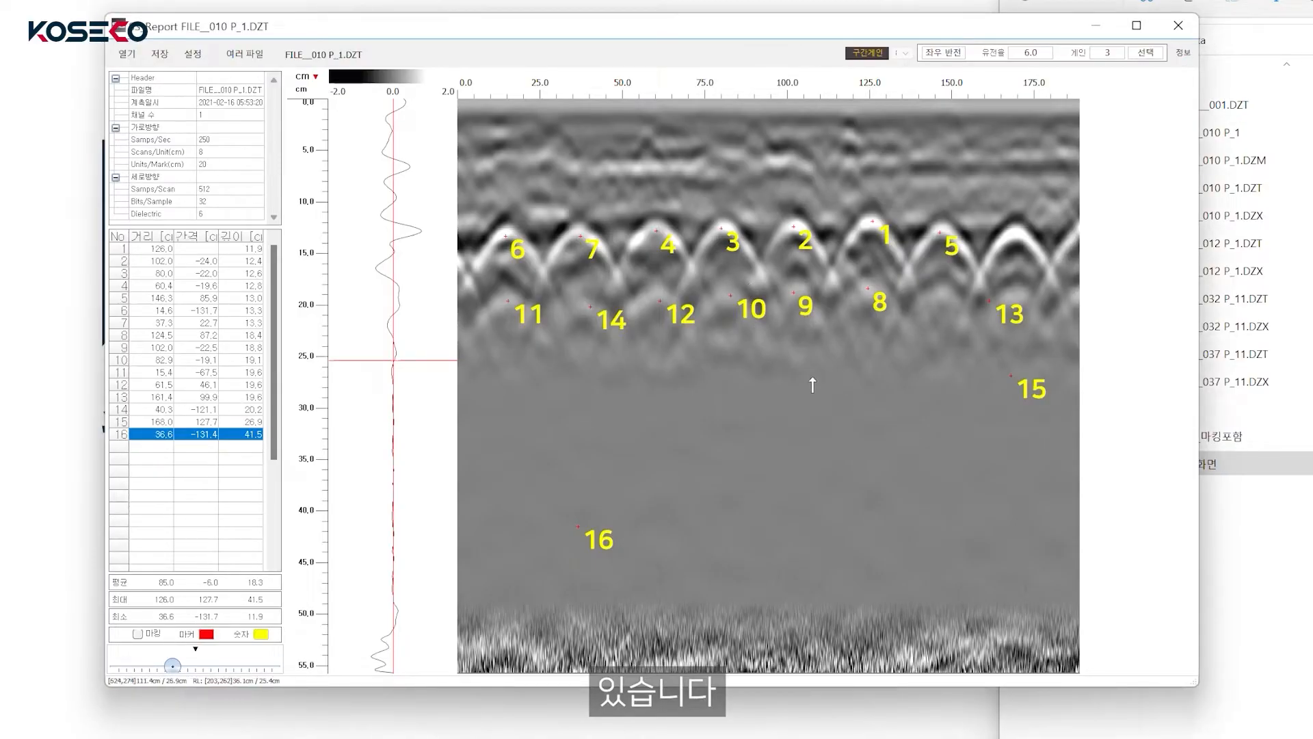
right_click(729, 366)
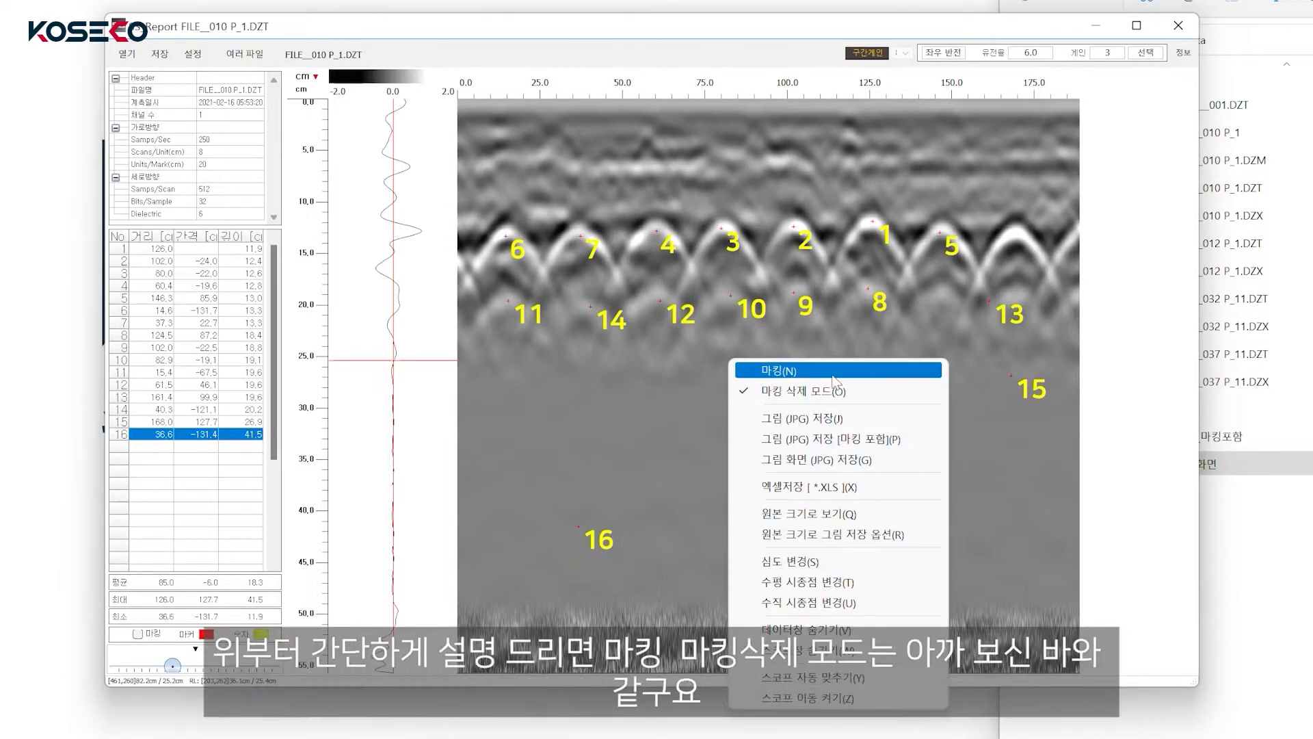
click(774, 395)
Review the scan's JPG save options and view the saved image 그림 from the mini data folder.
right_click(765, 387)
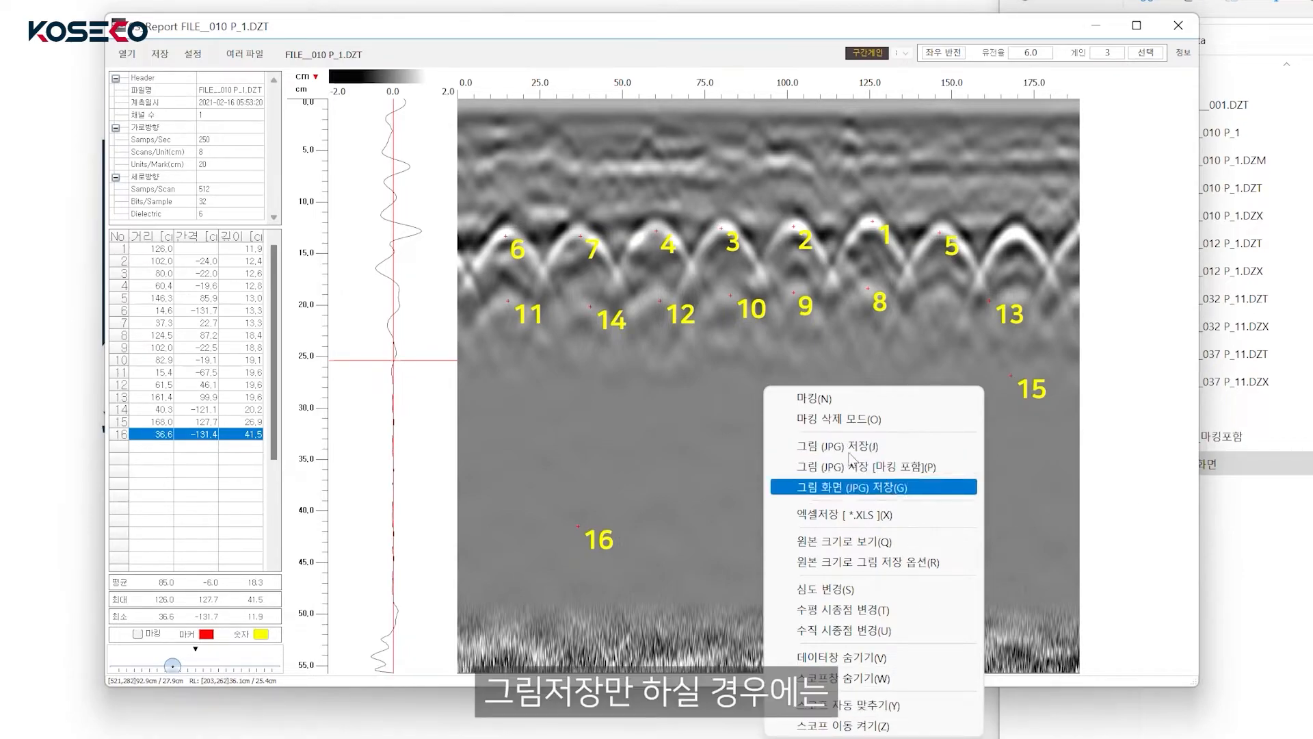
click(1231, 465)
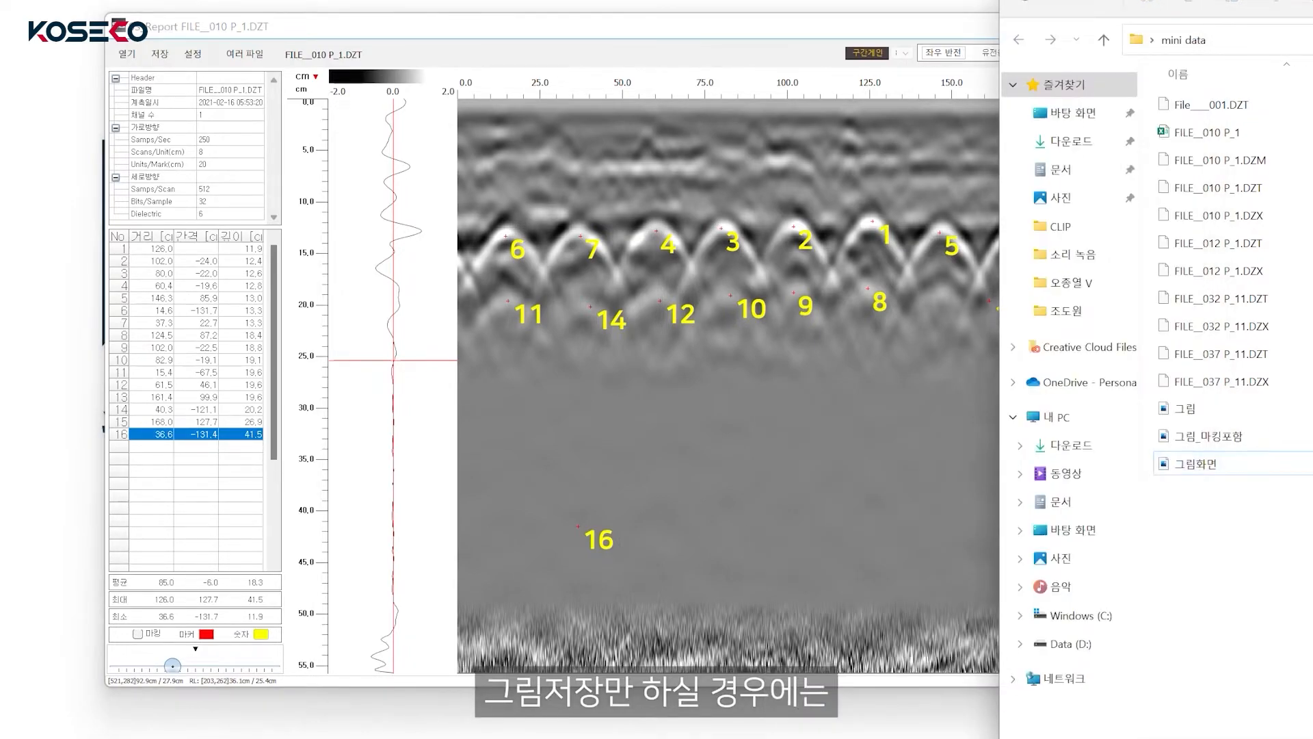
click(1209, 418)
key(Return)
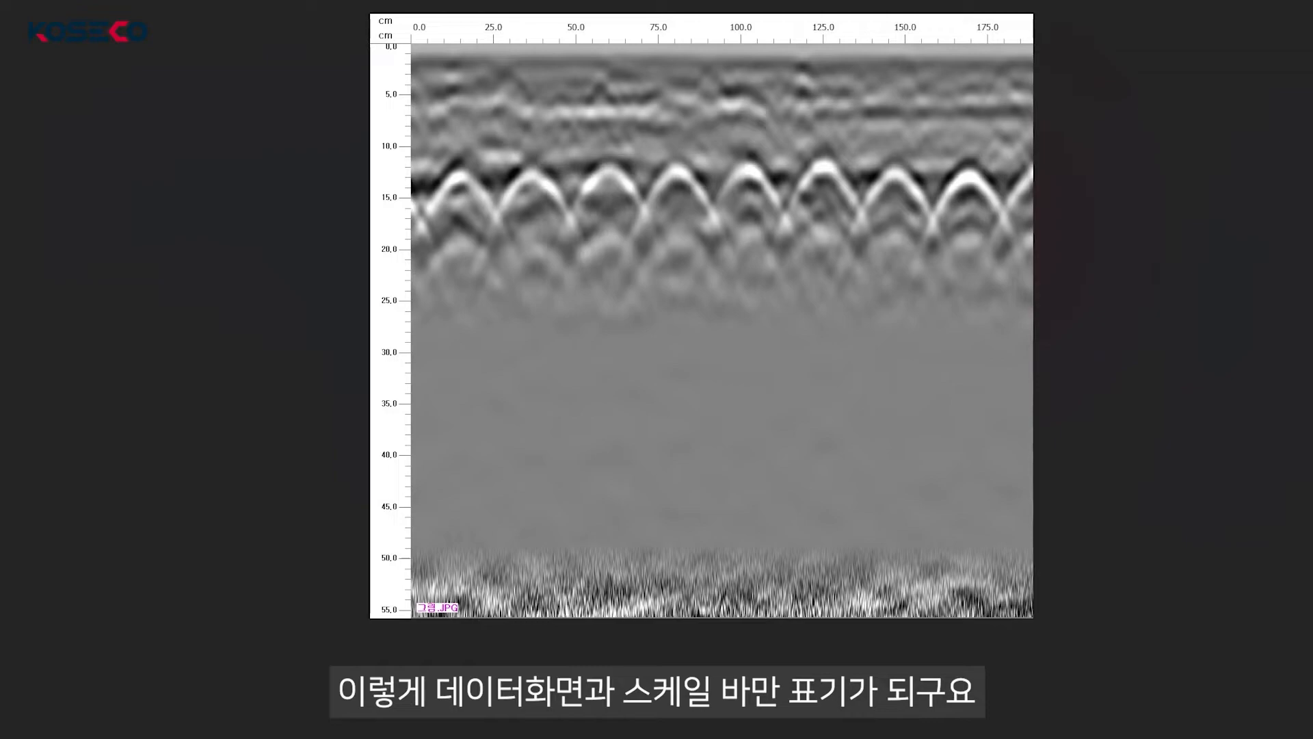
key(Escape)
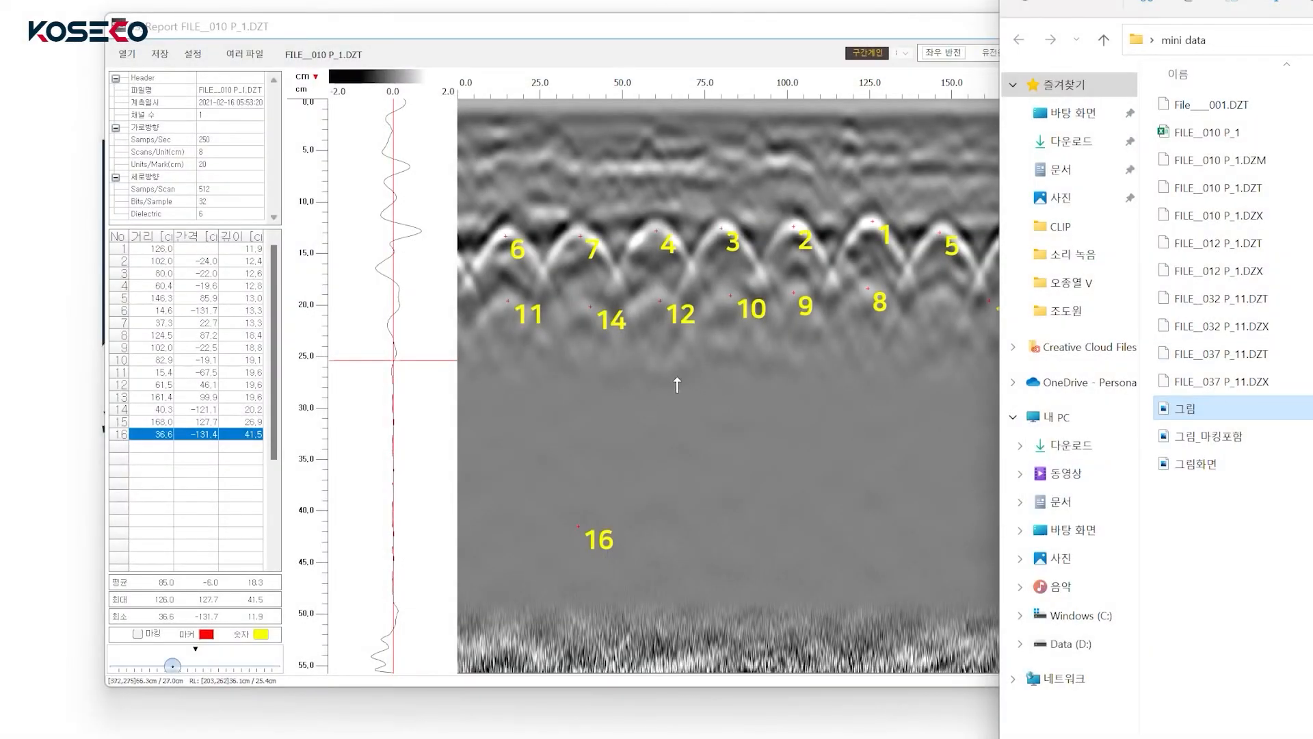
Review the option for saving a JPG with markings (마킹 포함) and view the saved image 그림_마킹포함.
right_click(900, 398)
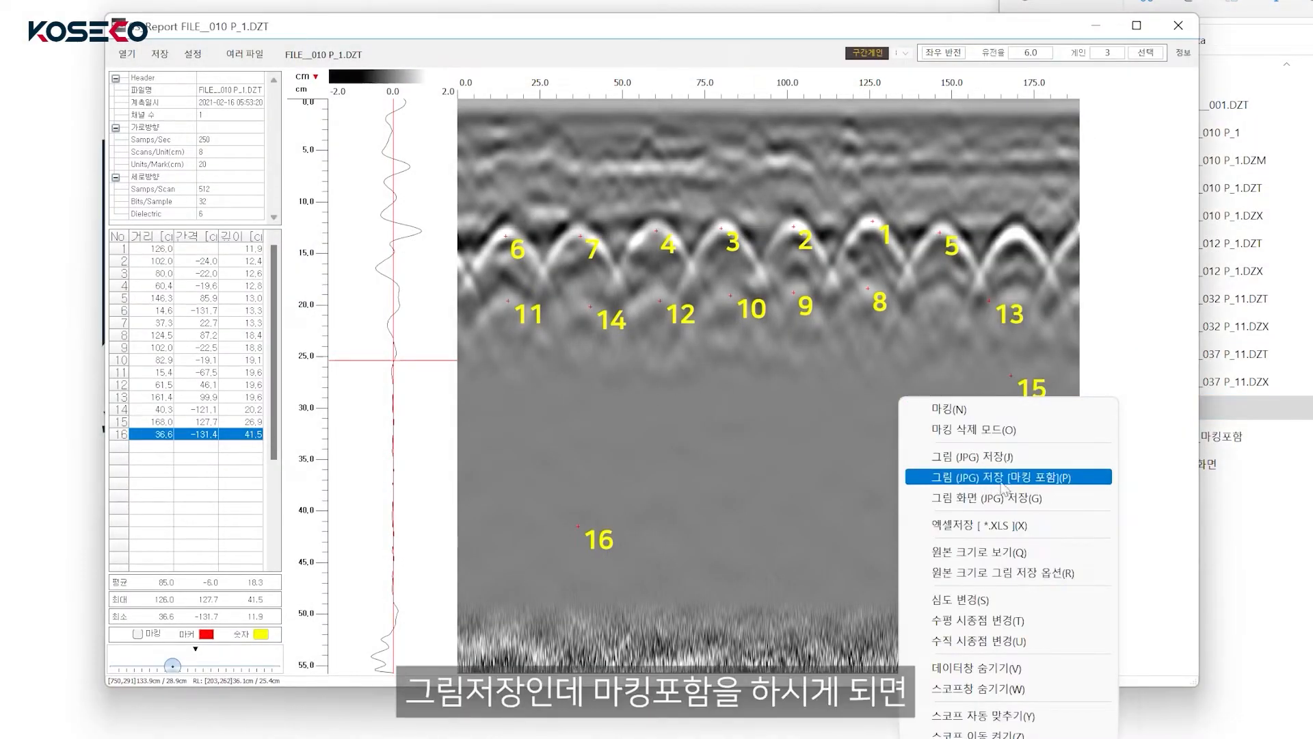
click(1218, 408)
double_click(1207, 438)
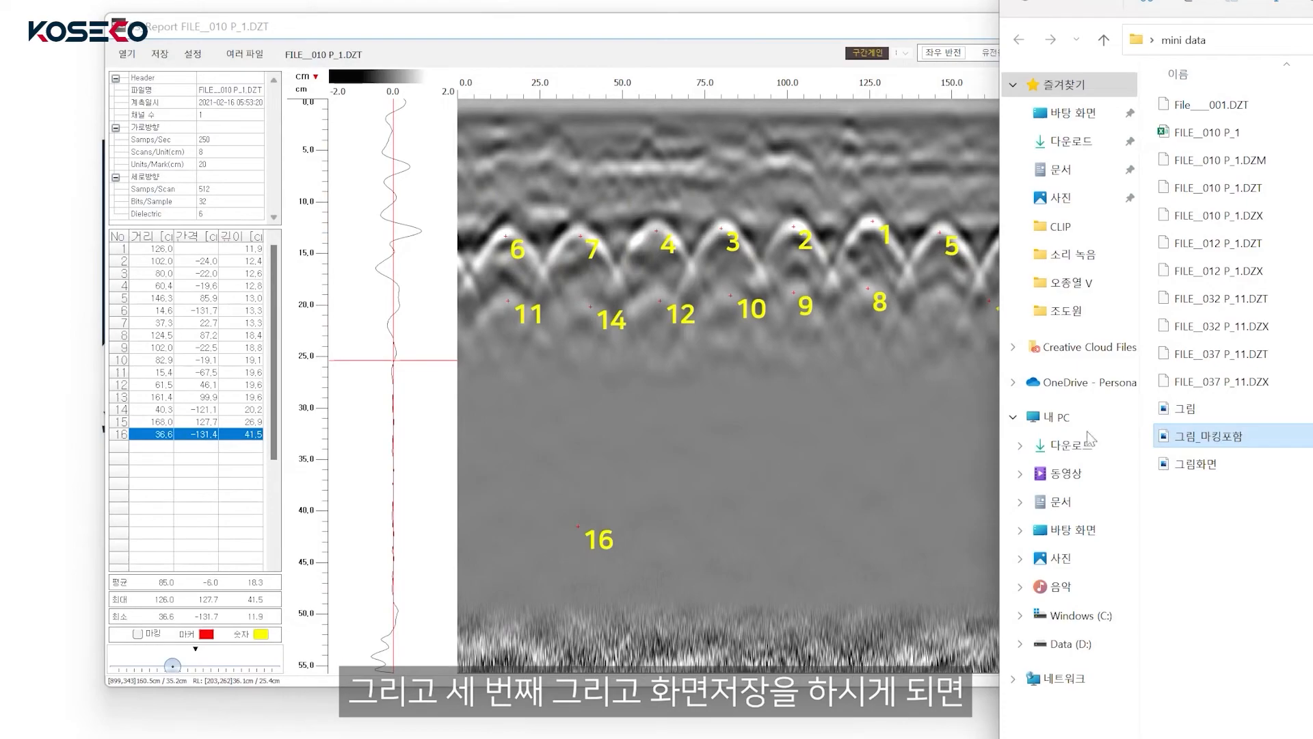
Review the option for saving the scan screen as JPG (그림 화면 저장) and view the saved image 그림화면.
click(848, 373)
right_click(848, 372)
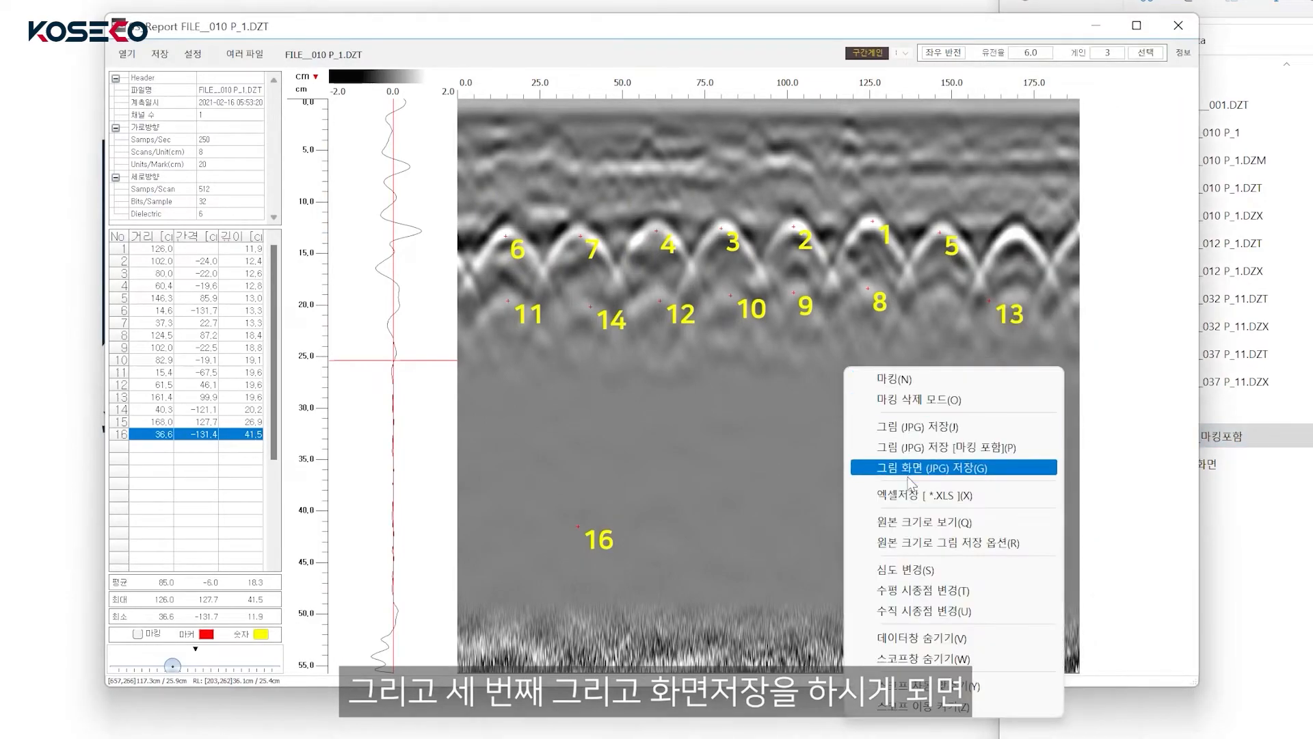
click(890, 479)
click(1243, 468)
double_click(1229, 465)
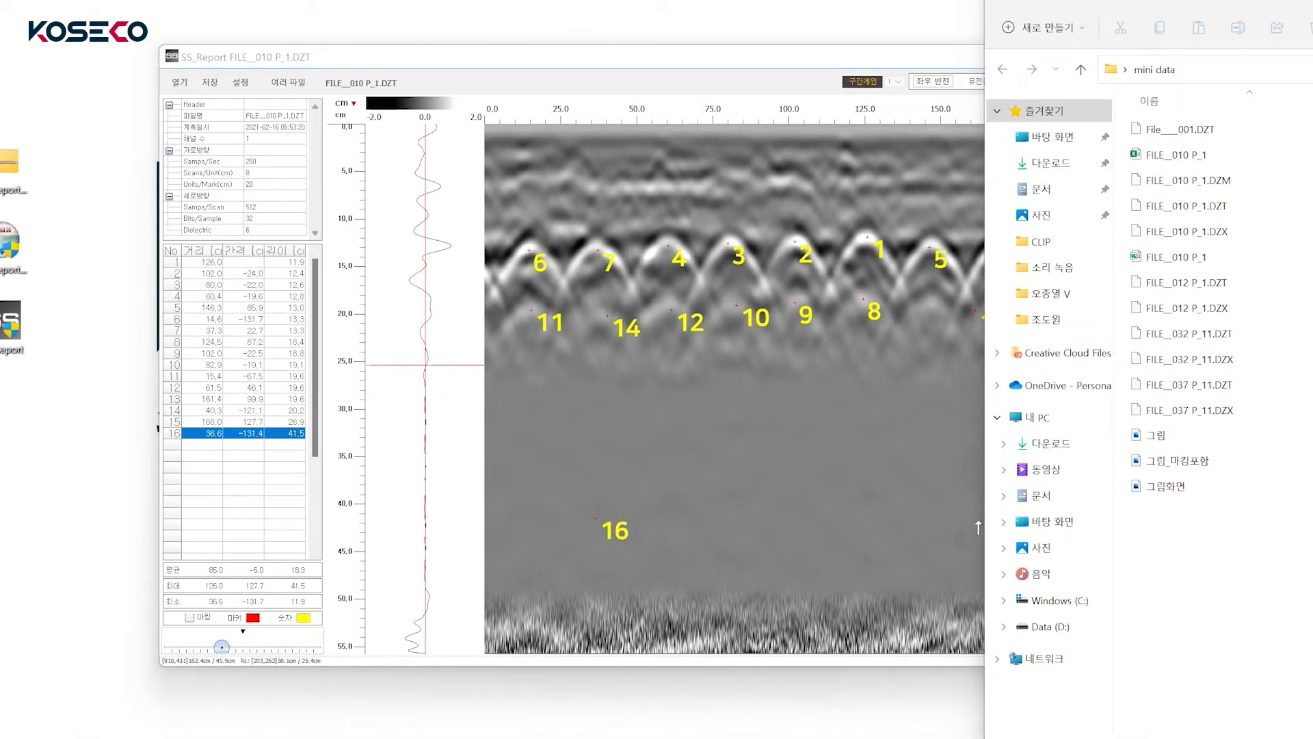
Review the scan's Excel save option (엑셀저장) and open the saved FILE__010 P_1 workbook from the mini data folder.
click(778, 394)
right_click(779, 391)
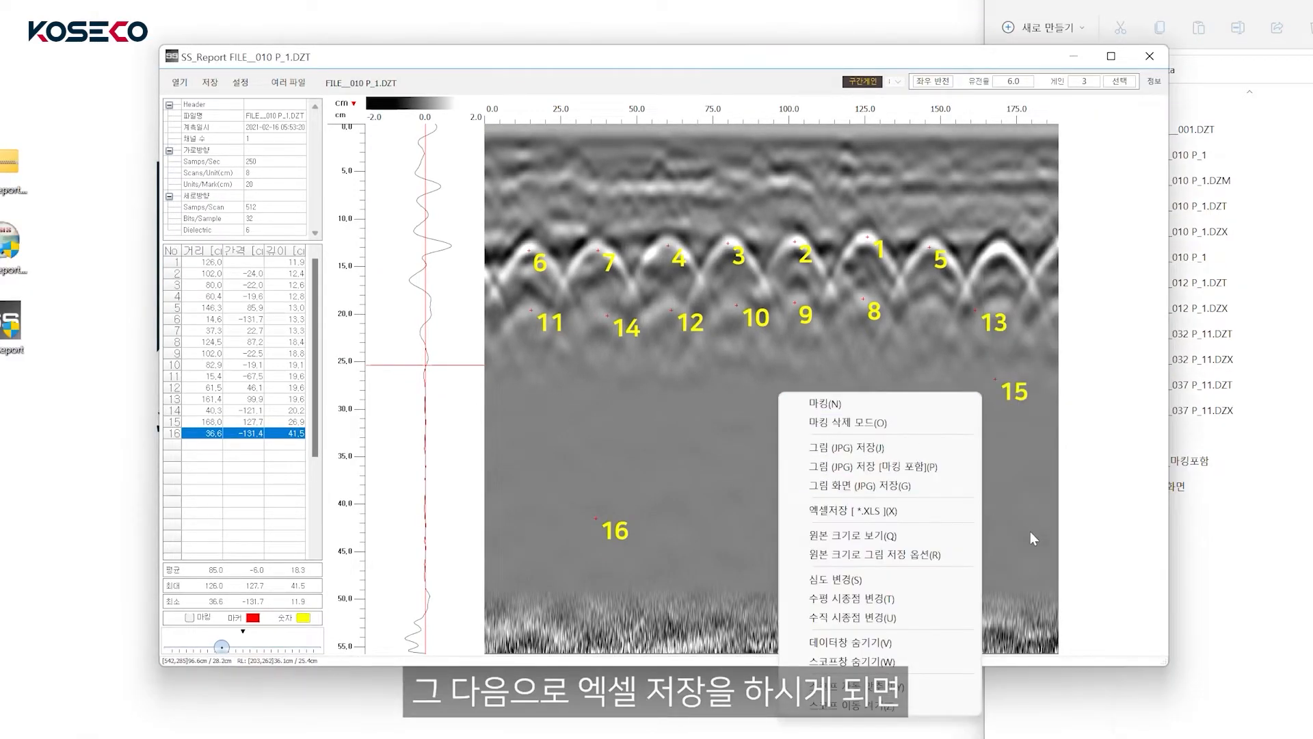
click(889, 511)
click(1212, 592)
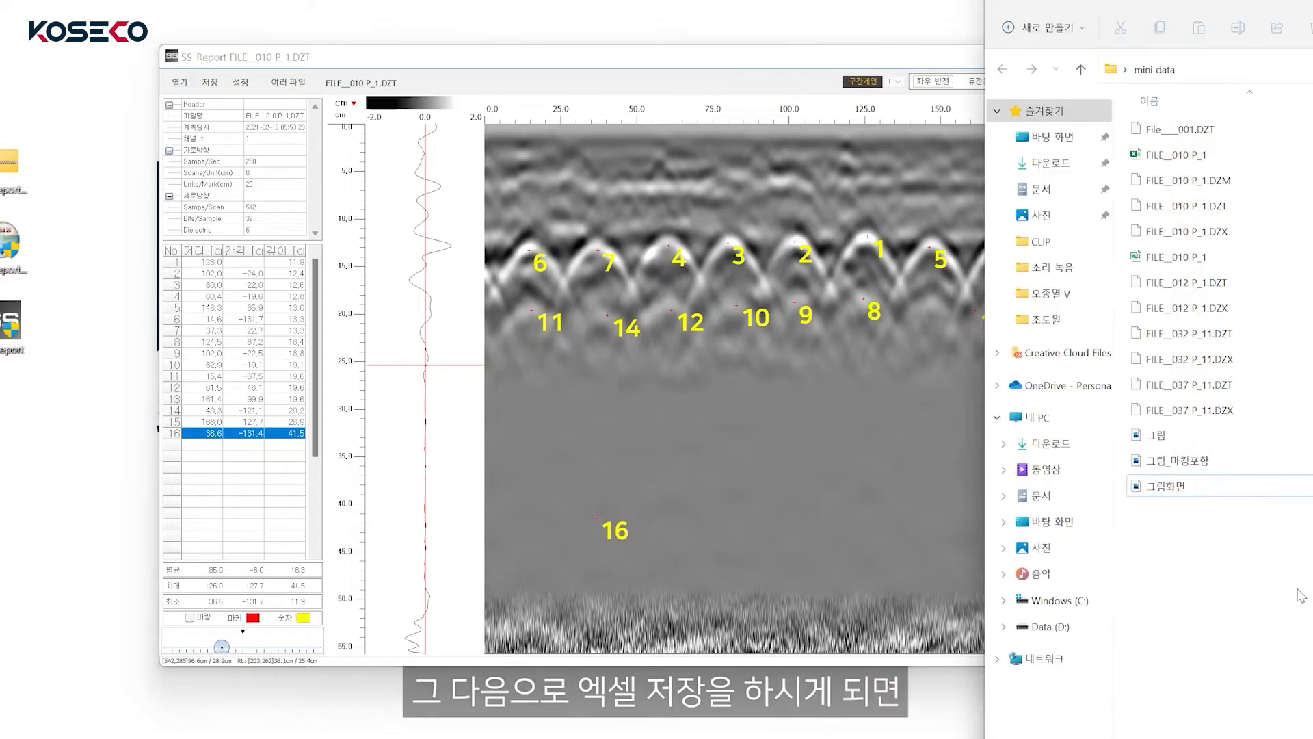
double_click(1198, 259)
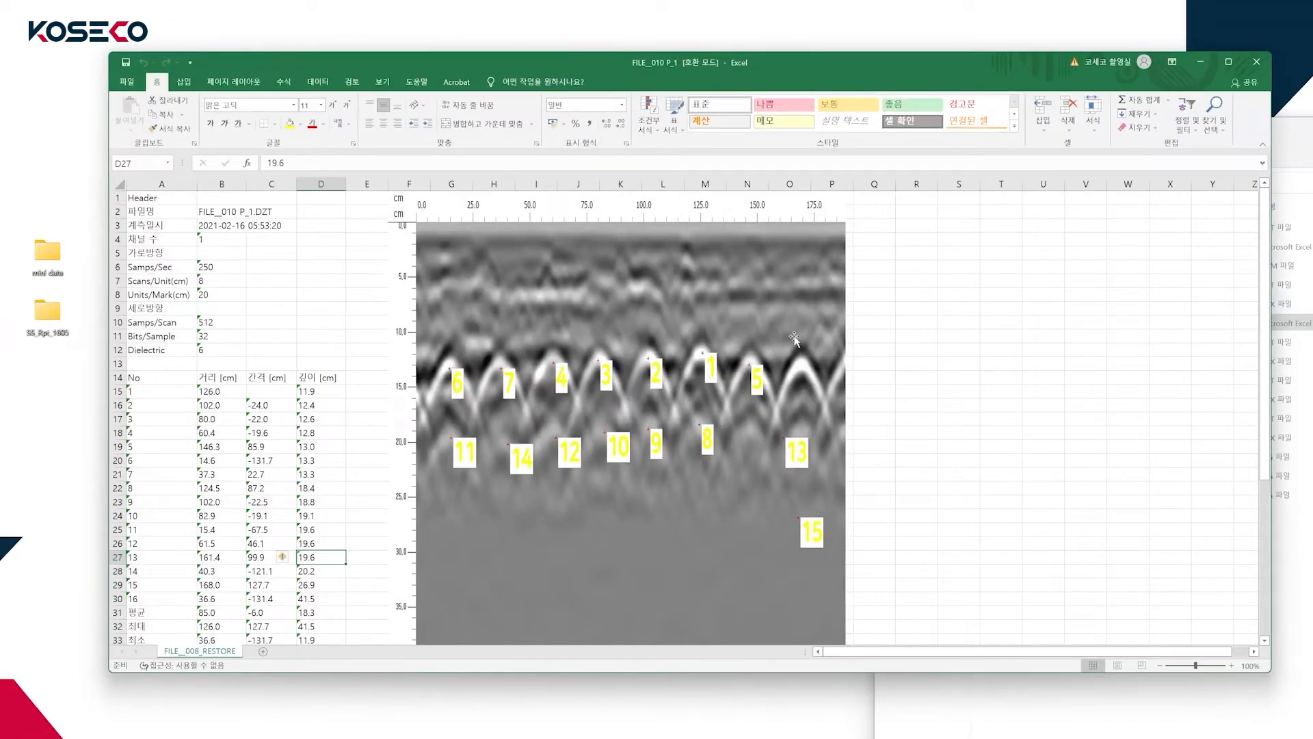
Examine the header data, marking table and marked scan picture in the Excel workbook, and close it.
drag(175, 400, 321, 640)
click(1043, 414)
click(749, 545)
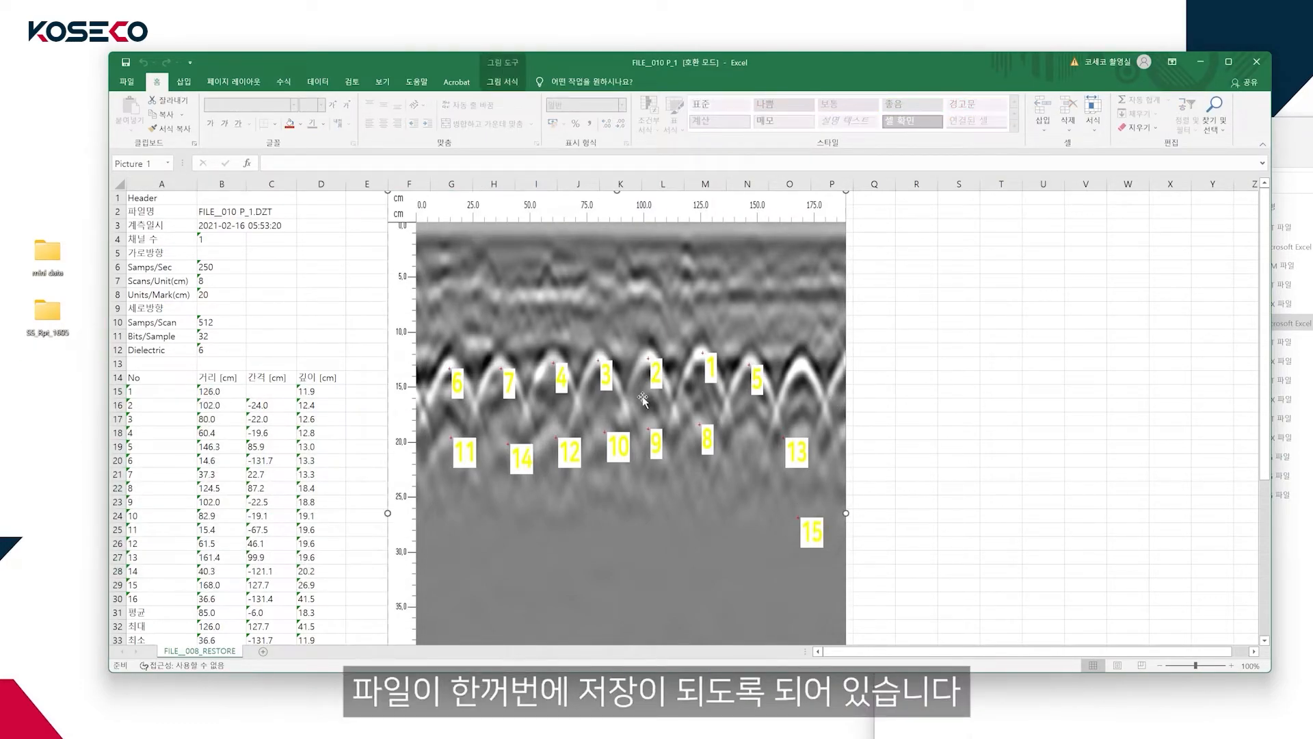
scroll(595, 405, down, 8)
scroll(591, 432, up, 8)
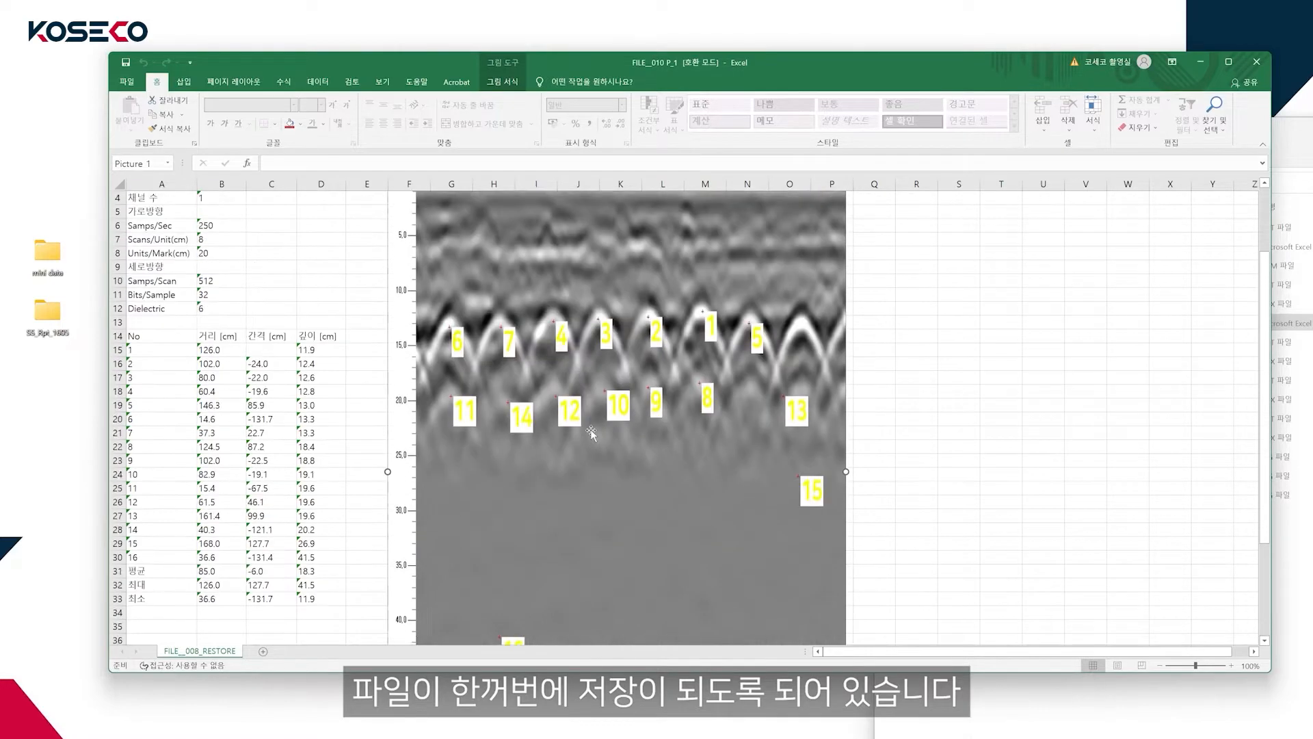
scroll(421, 331, down, 8)
scroll(420, 332, down, 2)
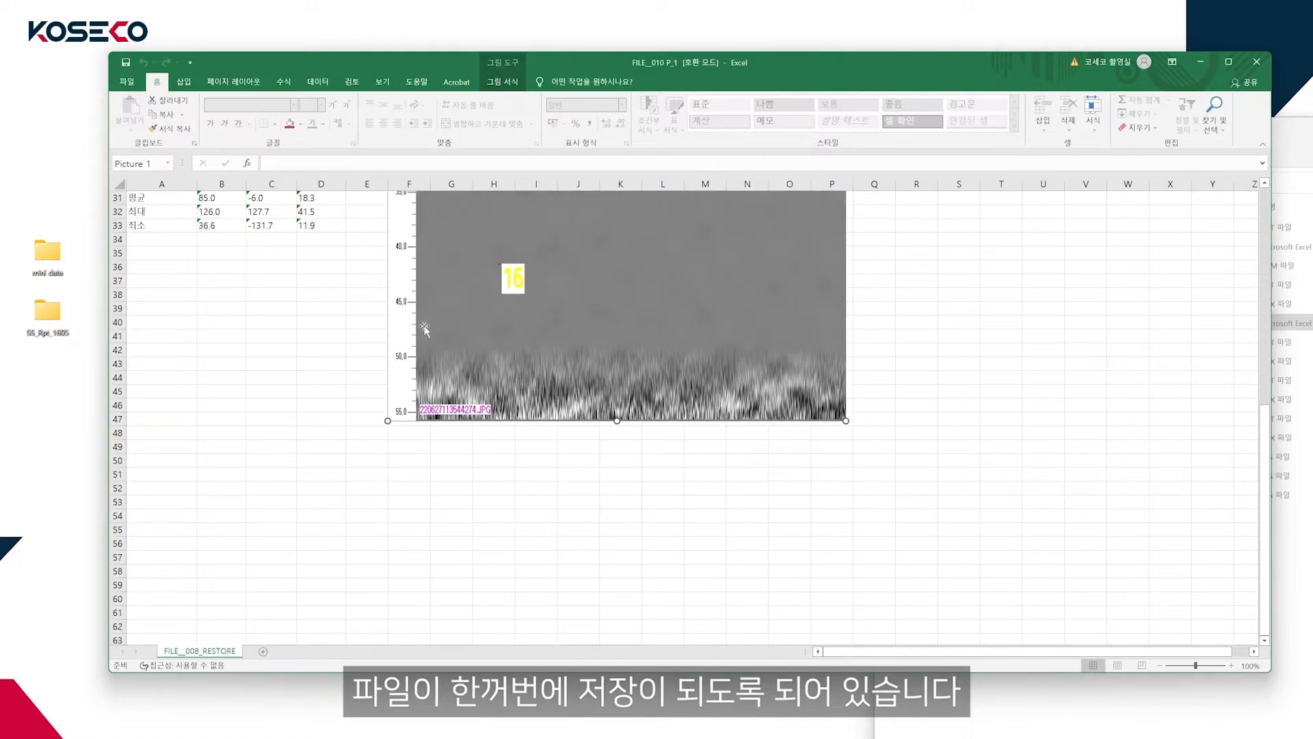
scroll(843, 428, up, 10)
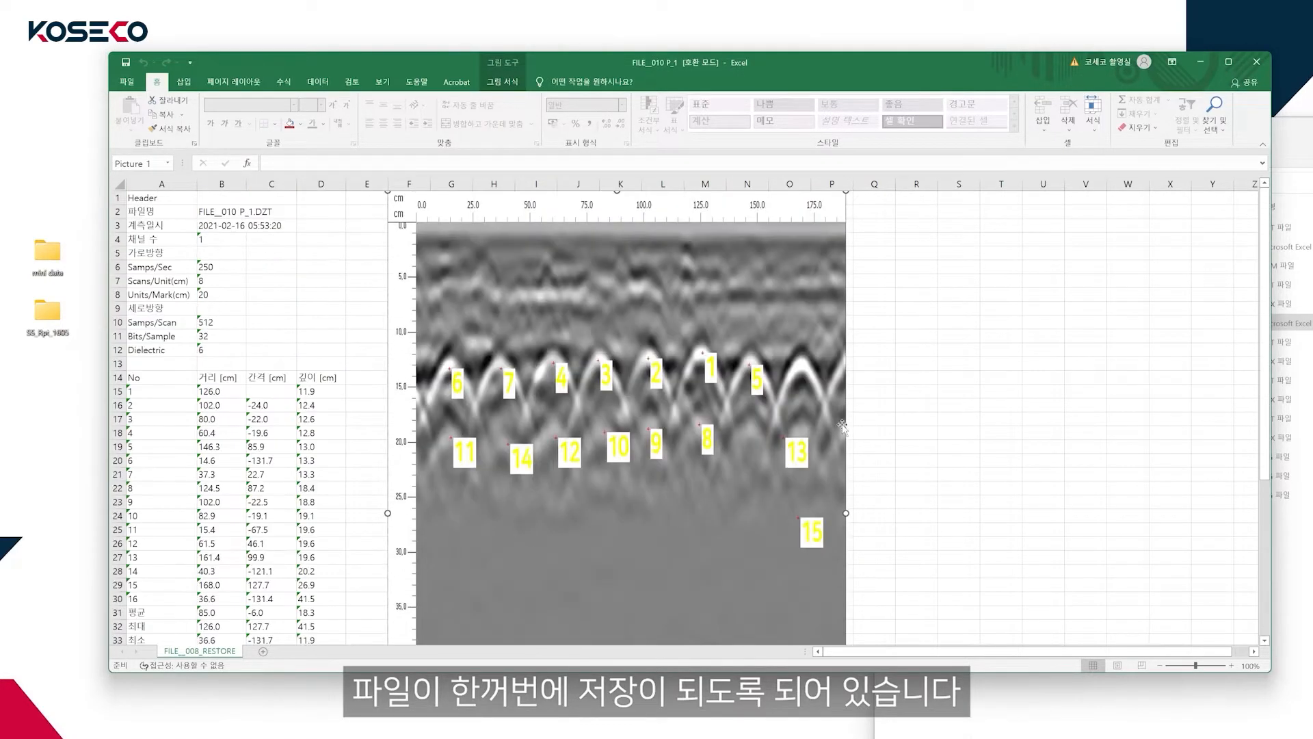
click(1257, 62)
Show the scan at its original size (원본 크기로 보기), and move and widen the window to fit its full length.
right_click(699, 445)
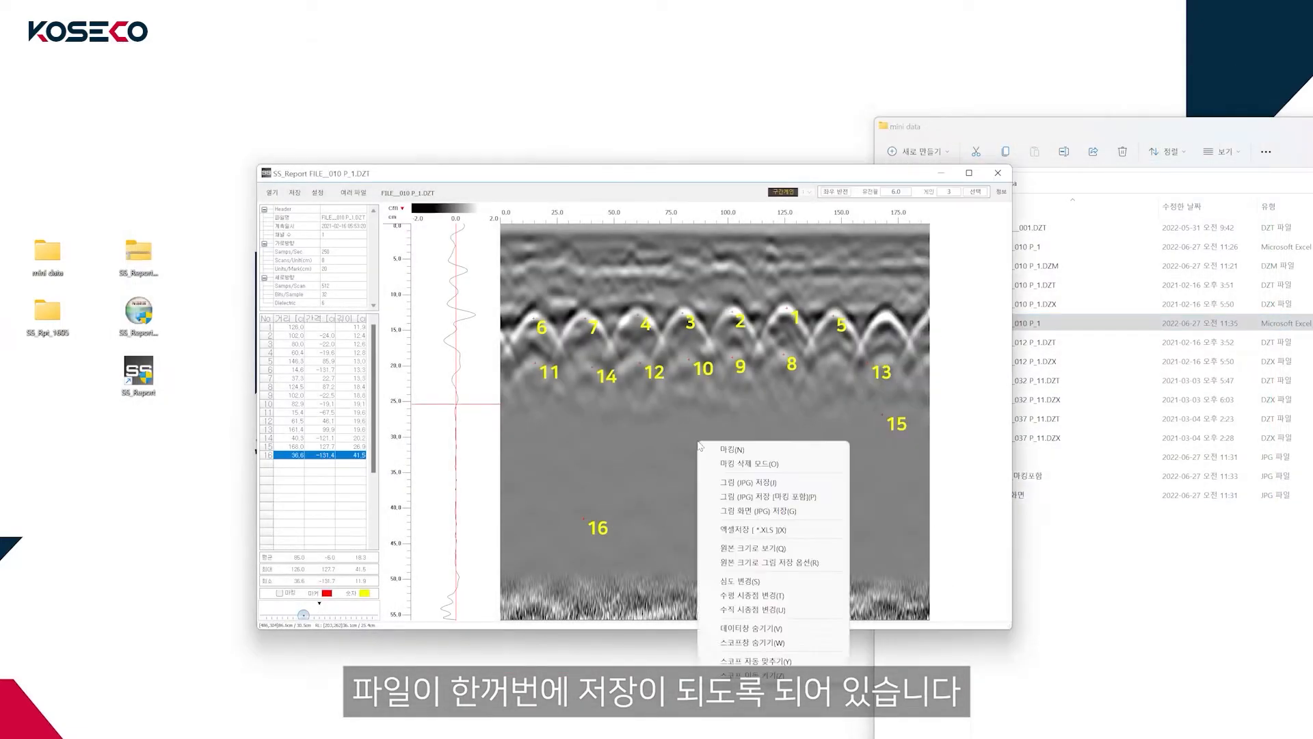
click(749, 551)
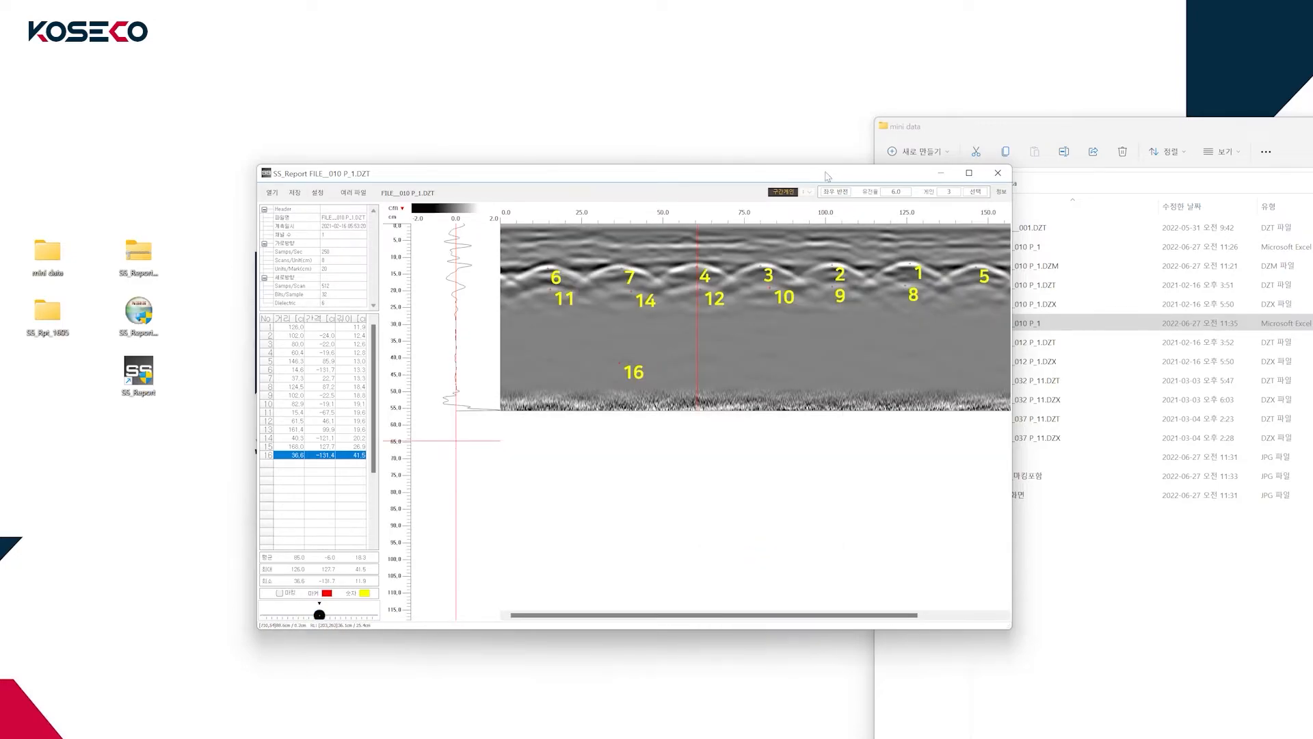
drag(829, 176, 647, 123)
drag(829, 446, 1168, 446)
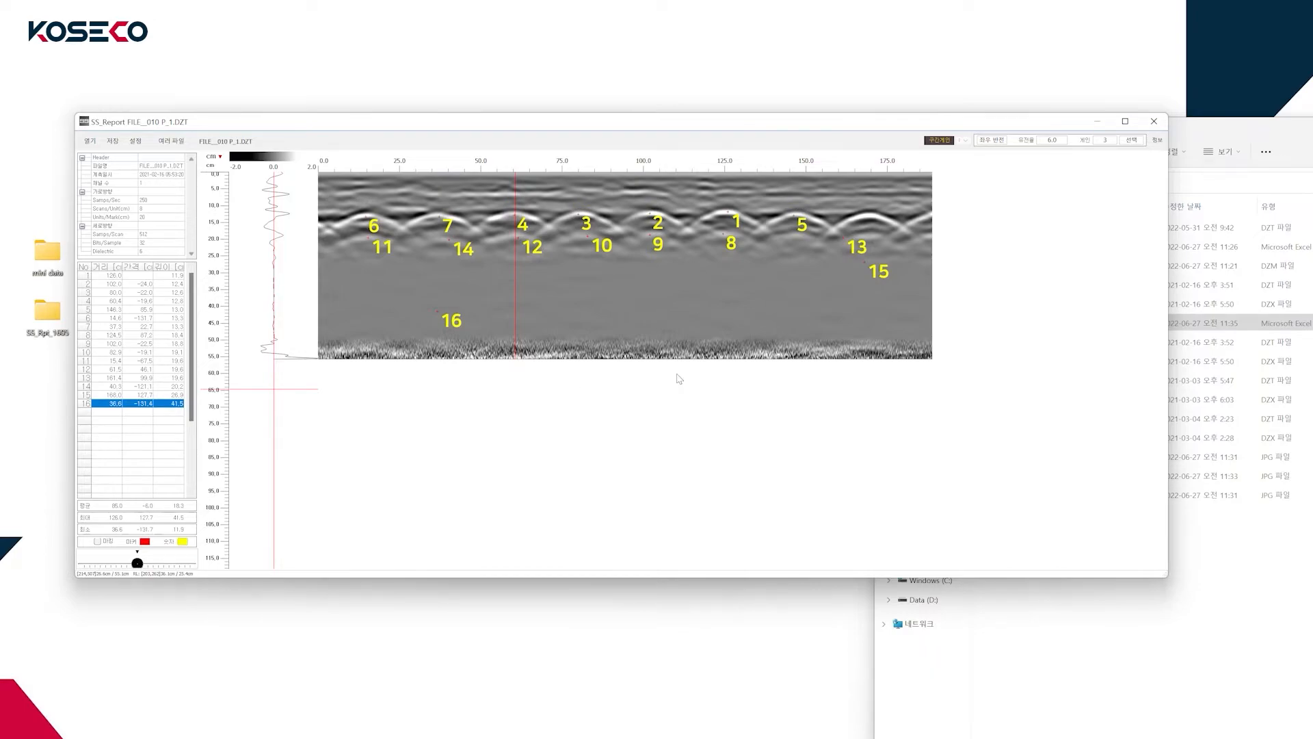
Turn off original-size view and compare the scan's stretching with the window maximized, restored and made taller.
right_click(632, 289)
click(704, 393)
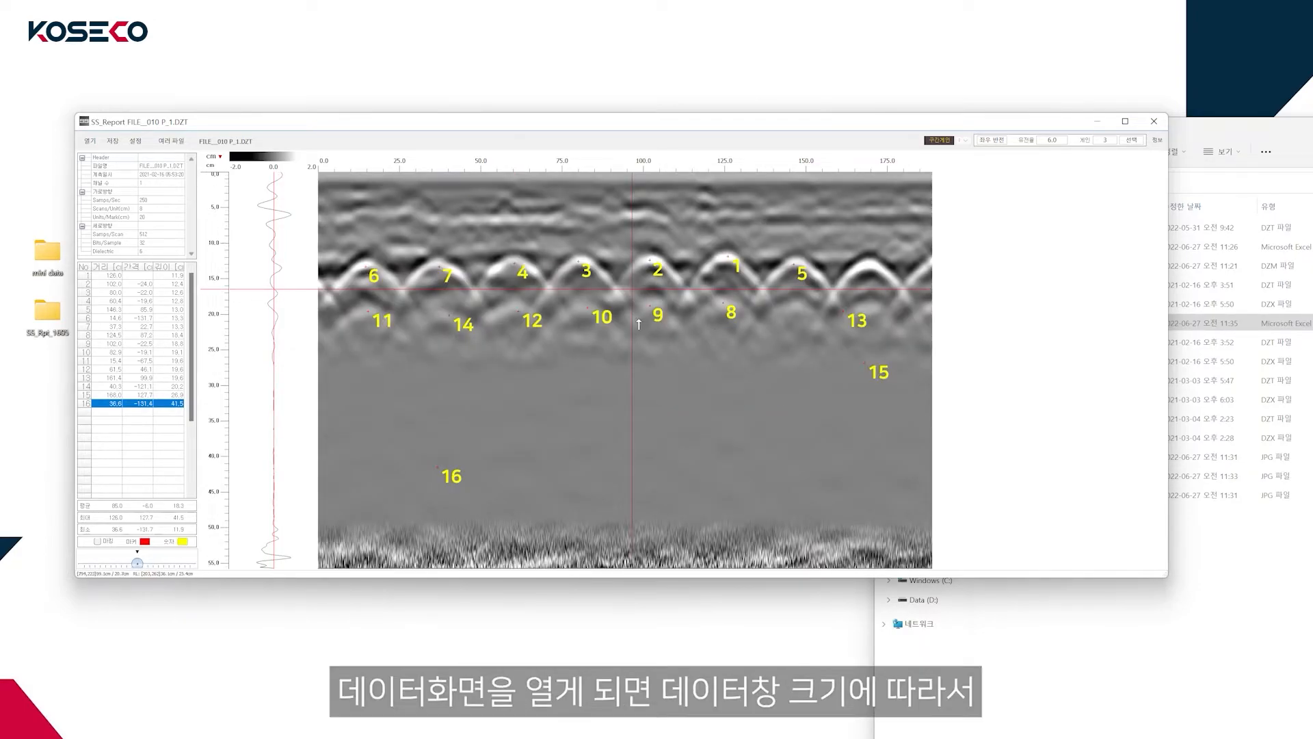
click(1125, 121)
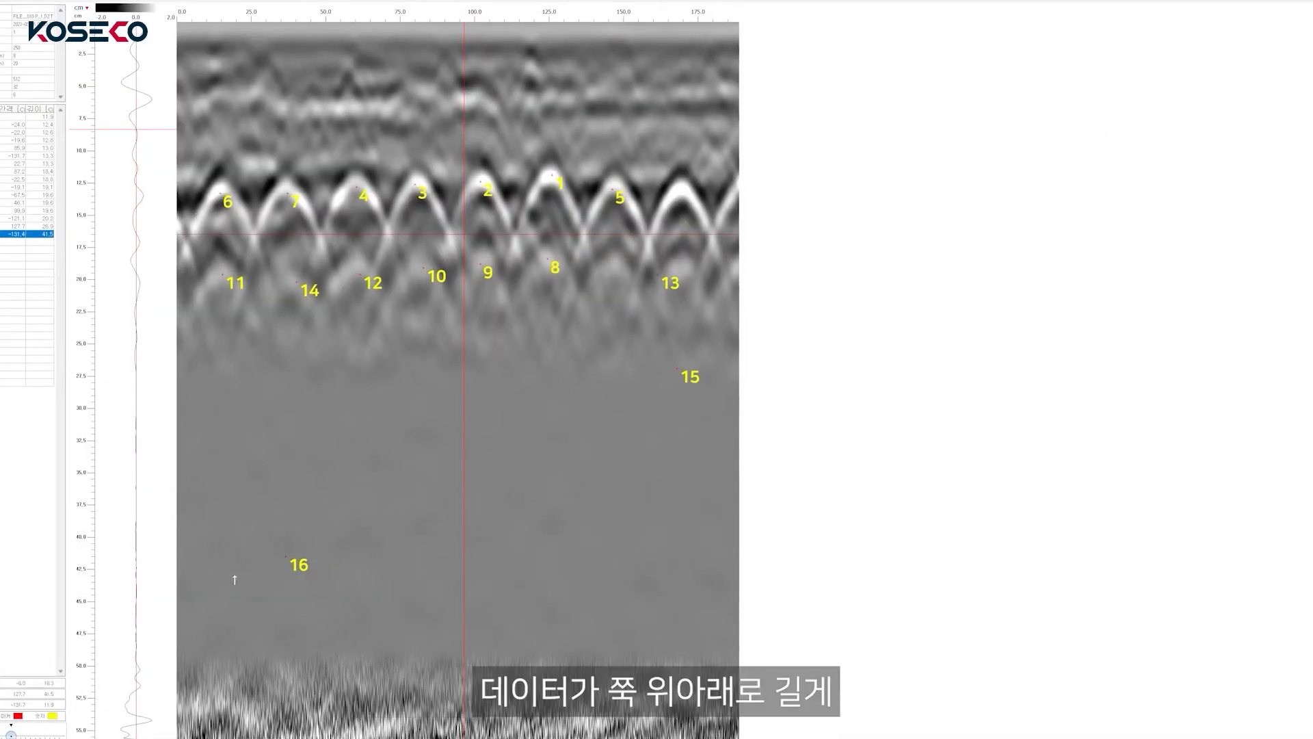
click(1312, 0)
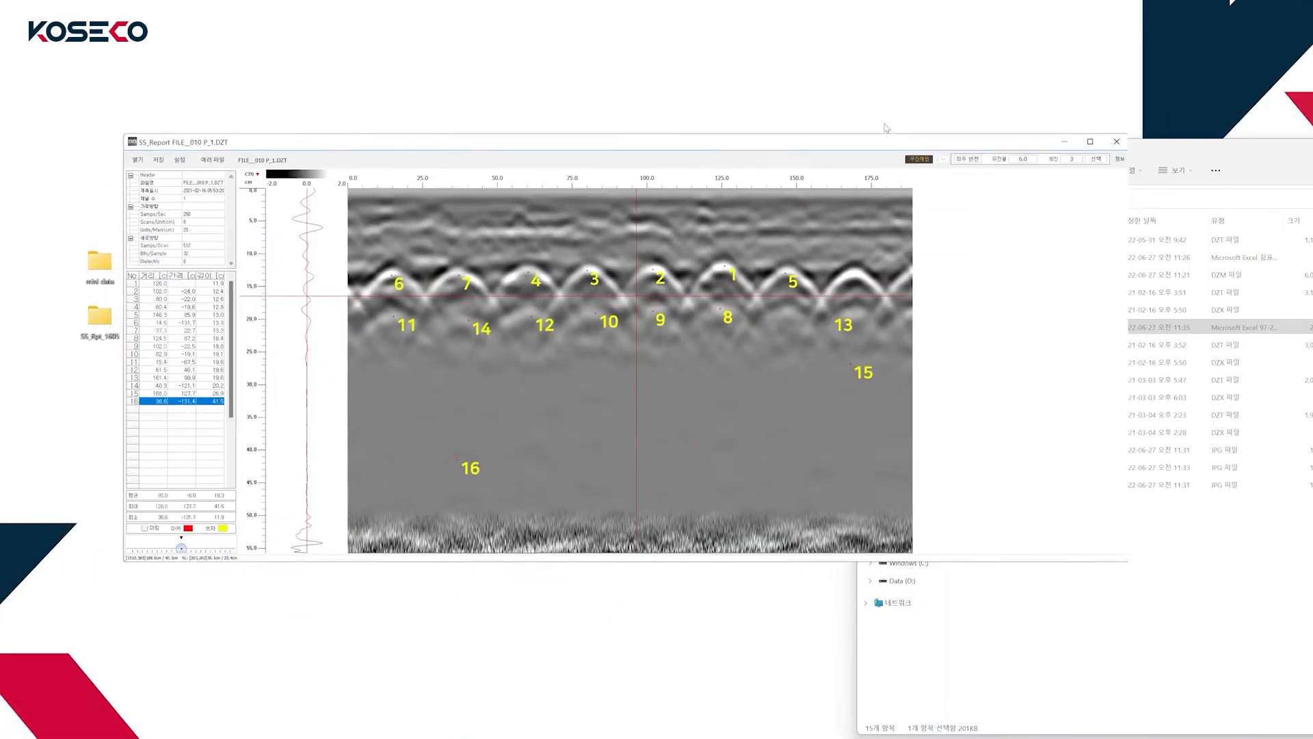
drag(605, 561, 645, 677)
Enable saving pictures at original size (원본 크기로 그림 저장 옵션) while previewing the scan at original size, and turn that view off.
right_click(687, 385)
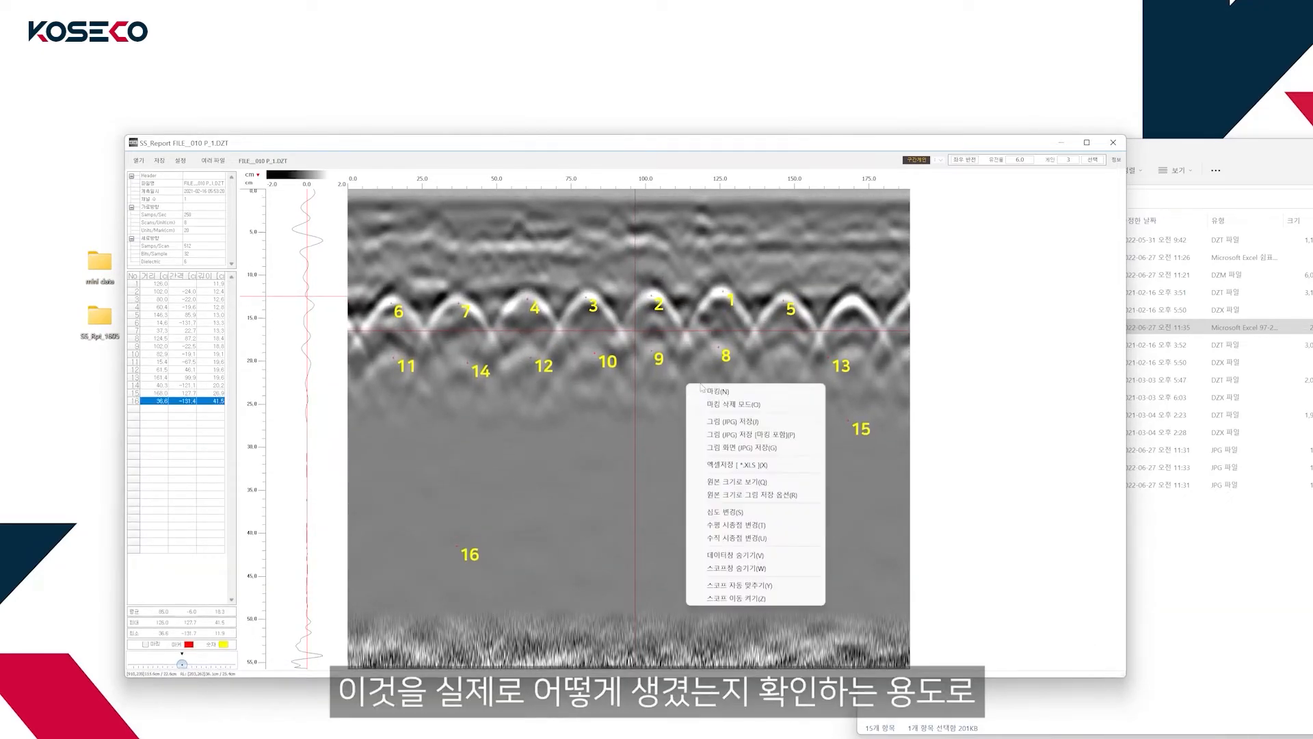
click(777, 482)
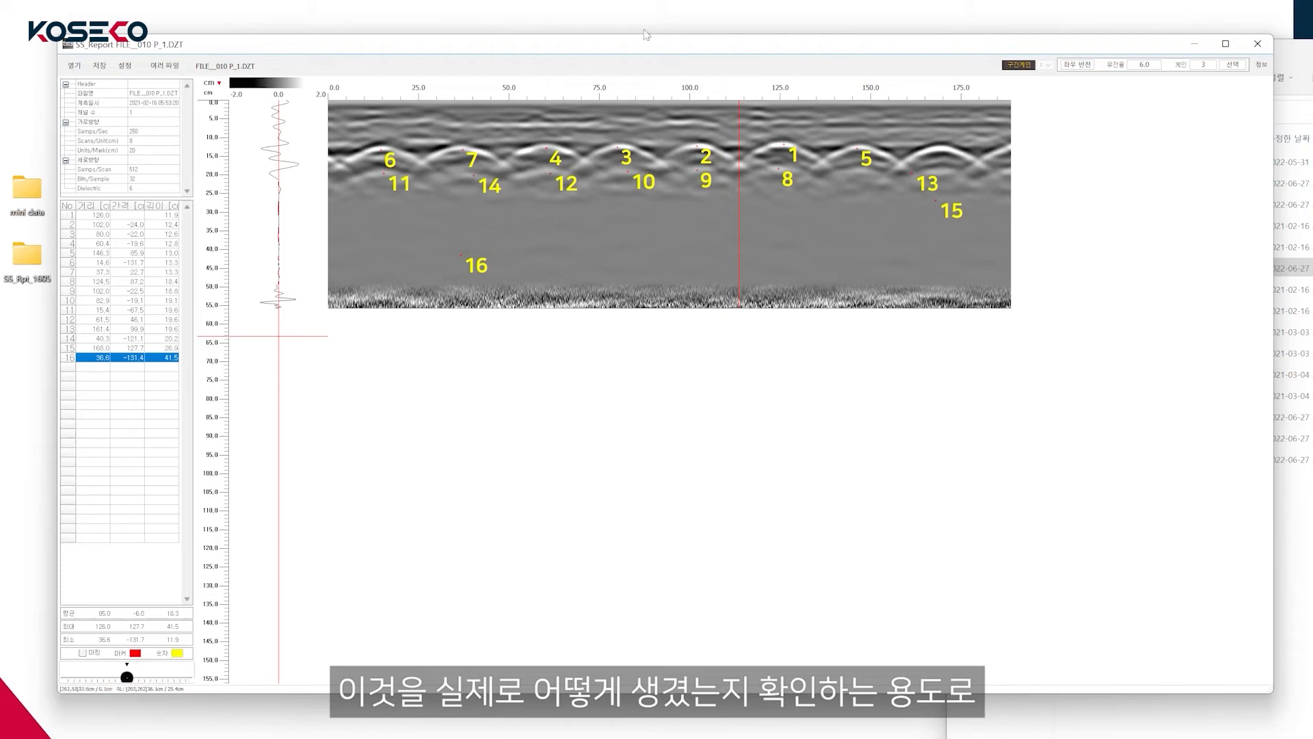
right_click(659, 217)
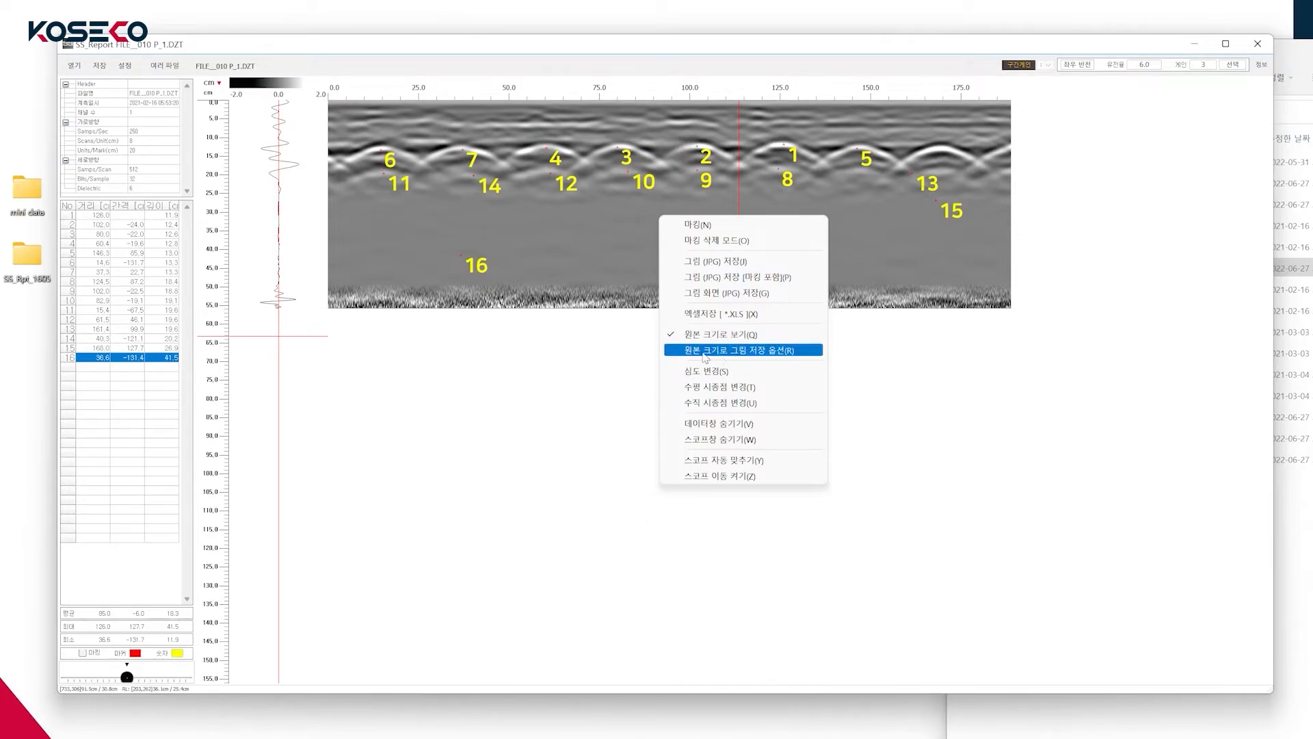
click(722, 350)
right_click(619, 210)
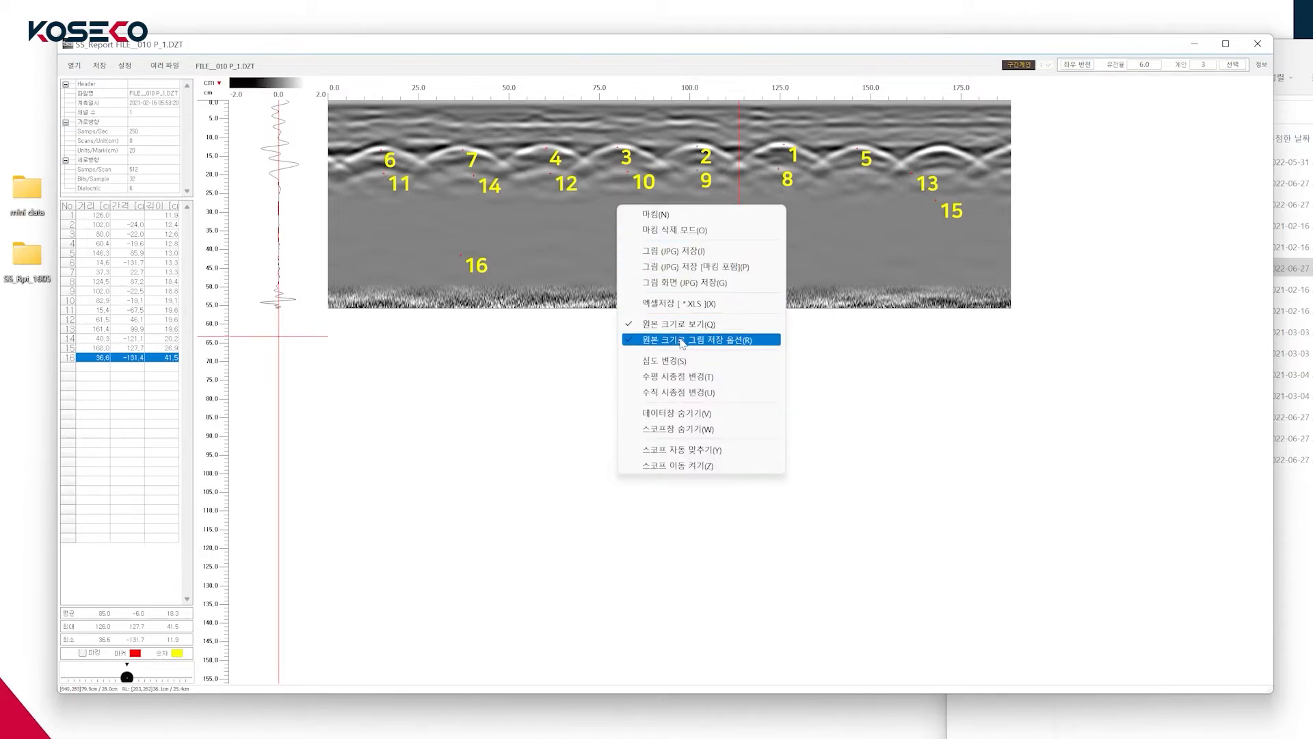
click(682, 324)
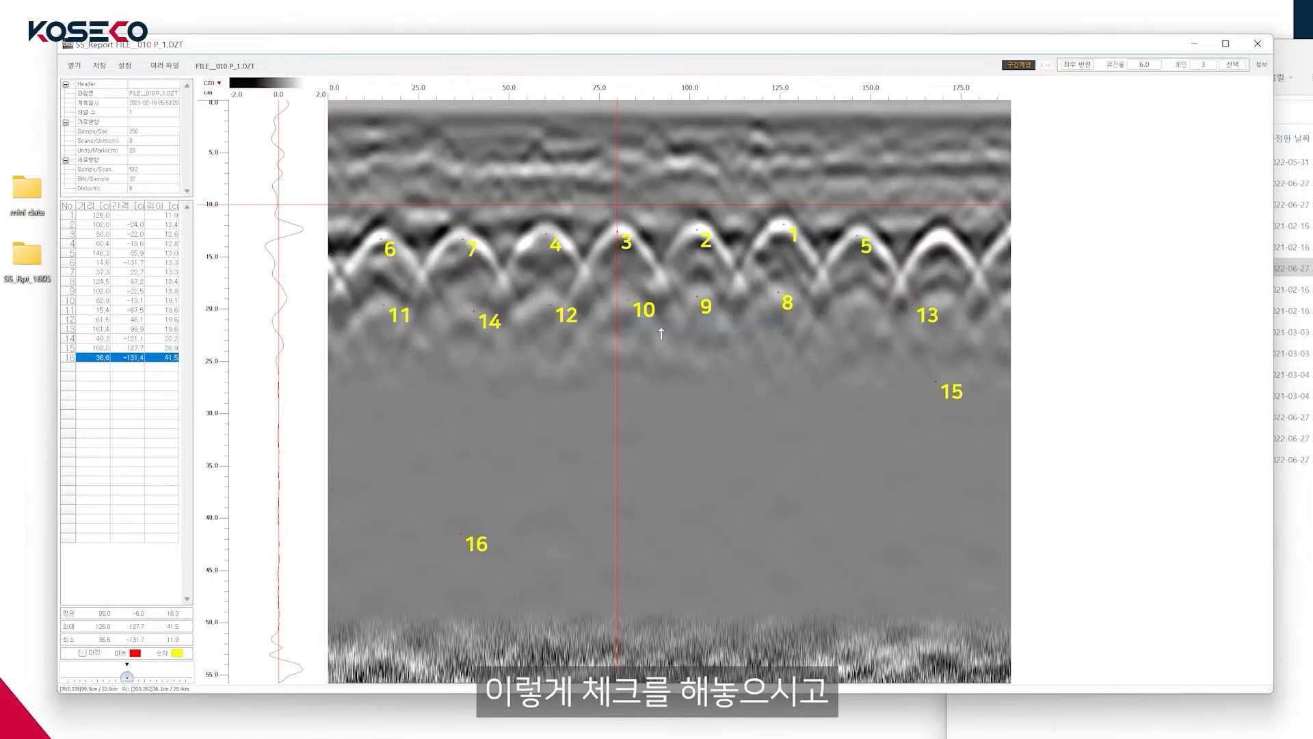
Pick the rebar peak at marking 7 and change the depth of that position (심도 변경) to 15 cm.
right_click(673, 373)
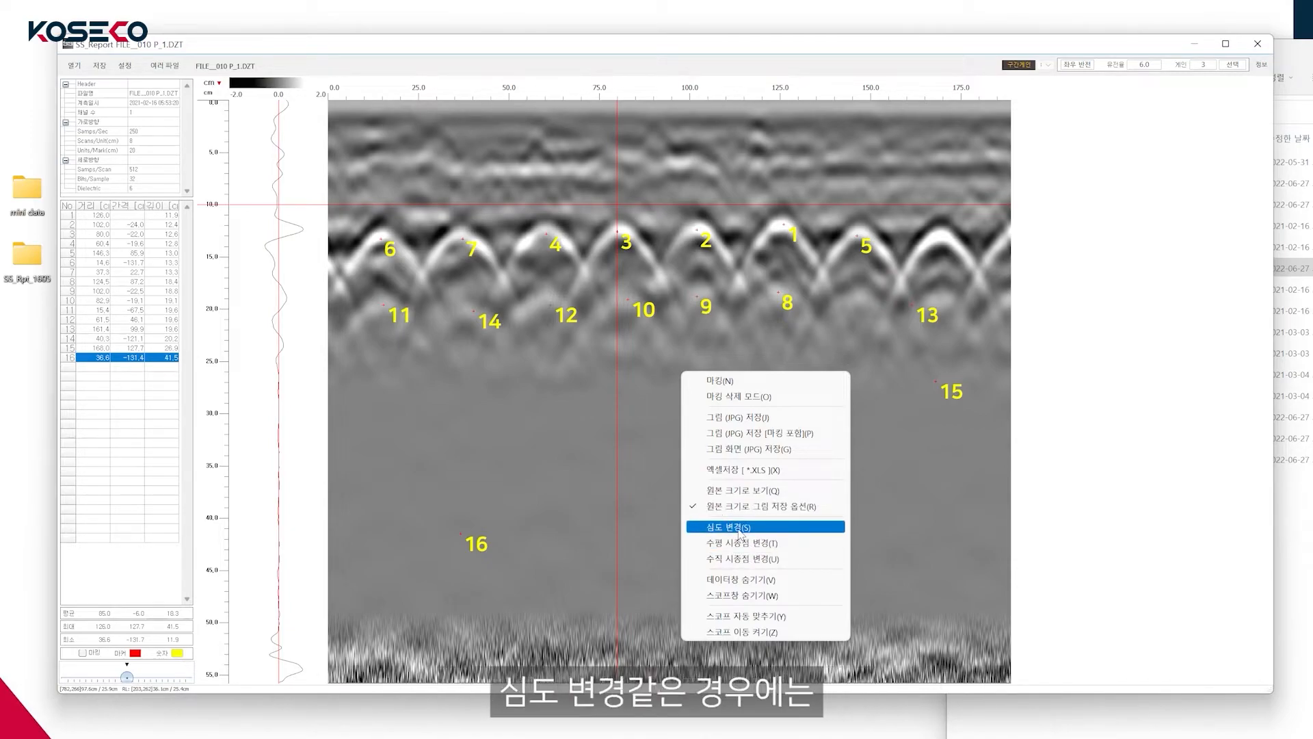
click(526, 233)
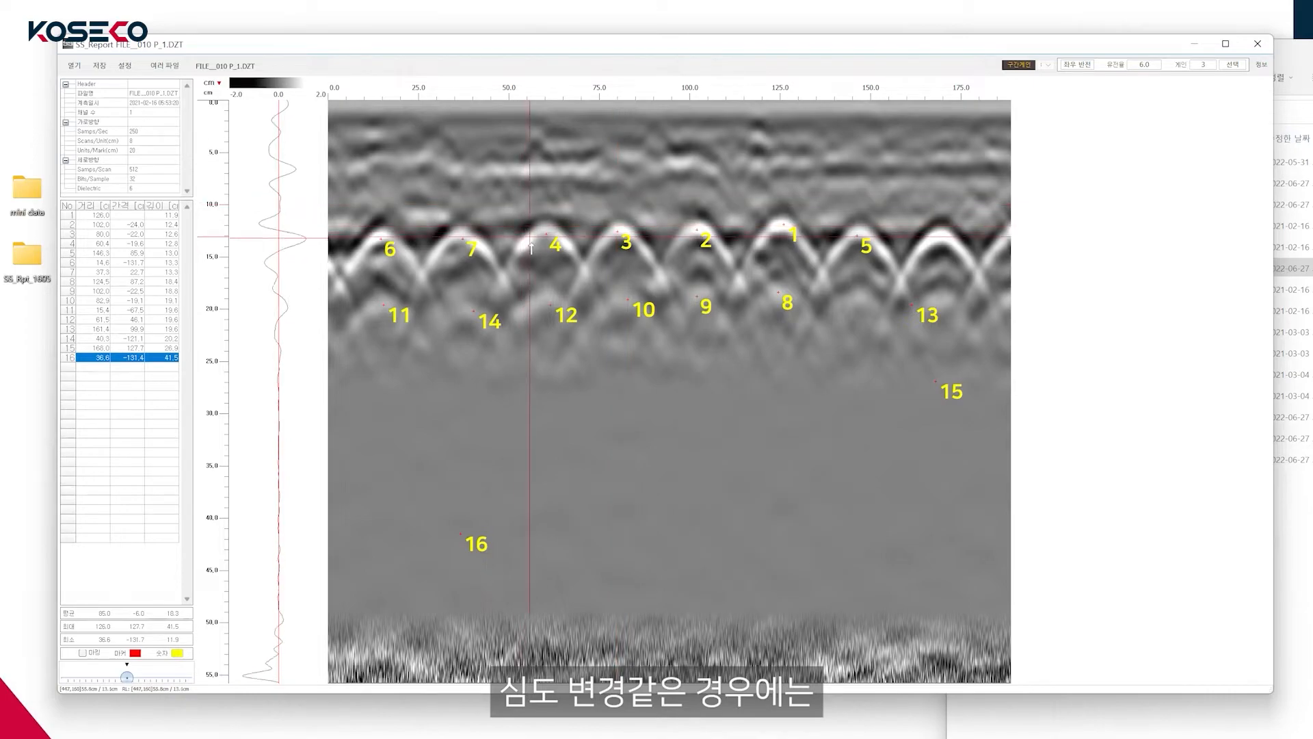
right_click(459, 237)
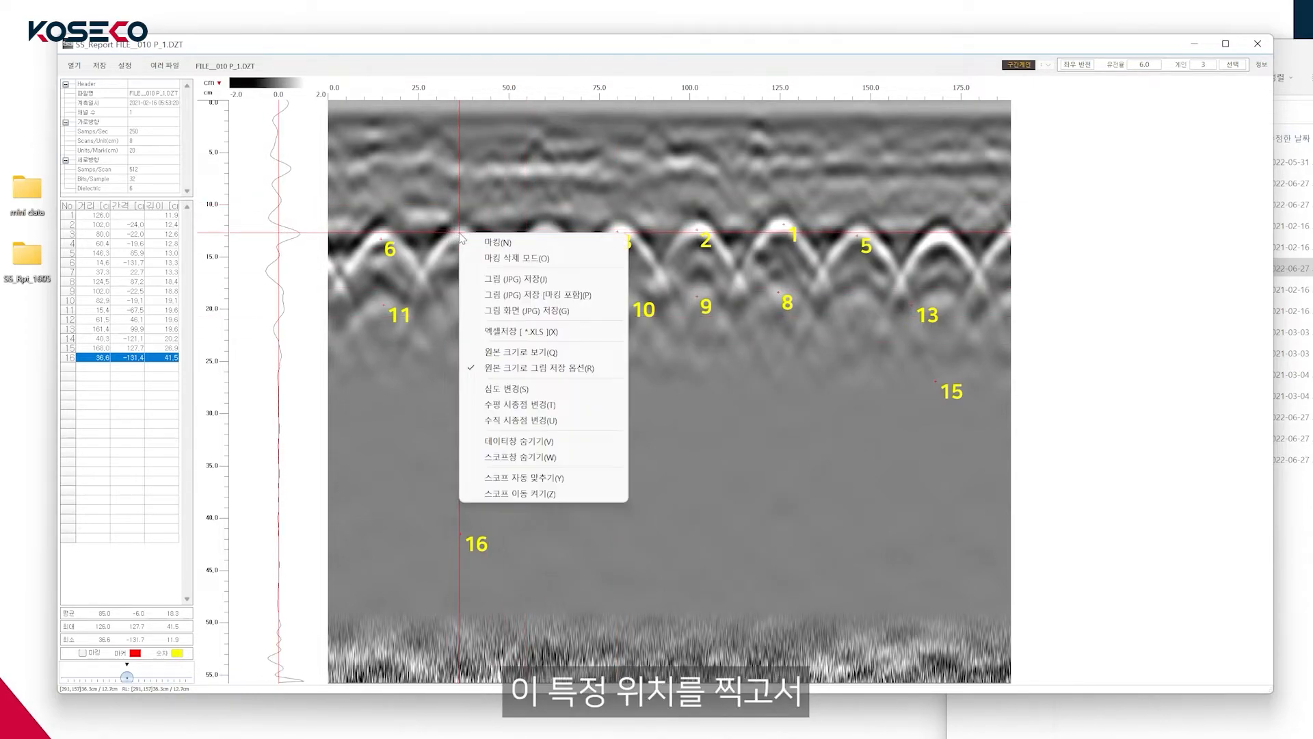
click(549, 388)
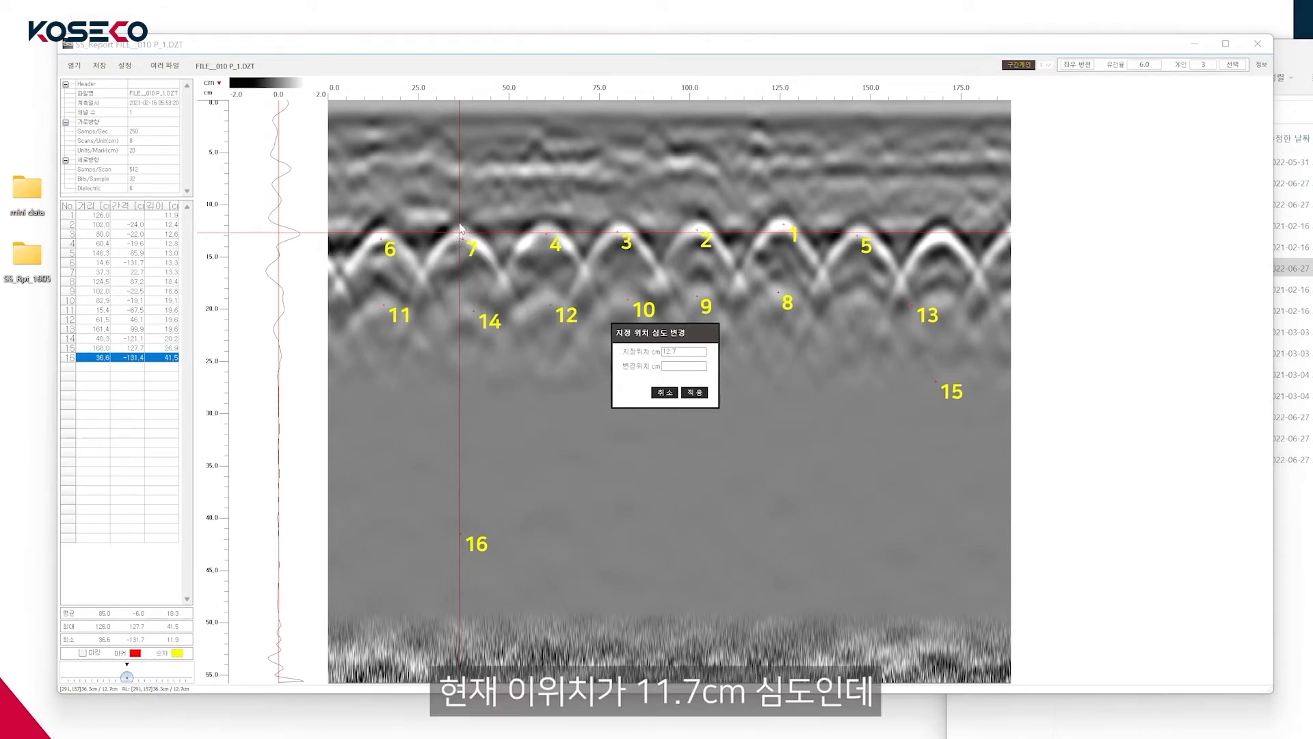
drag(685, 353, 665, 354)
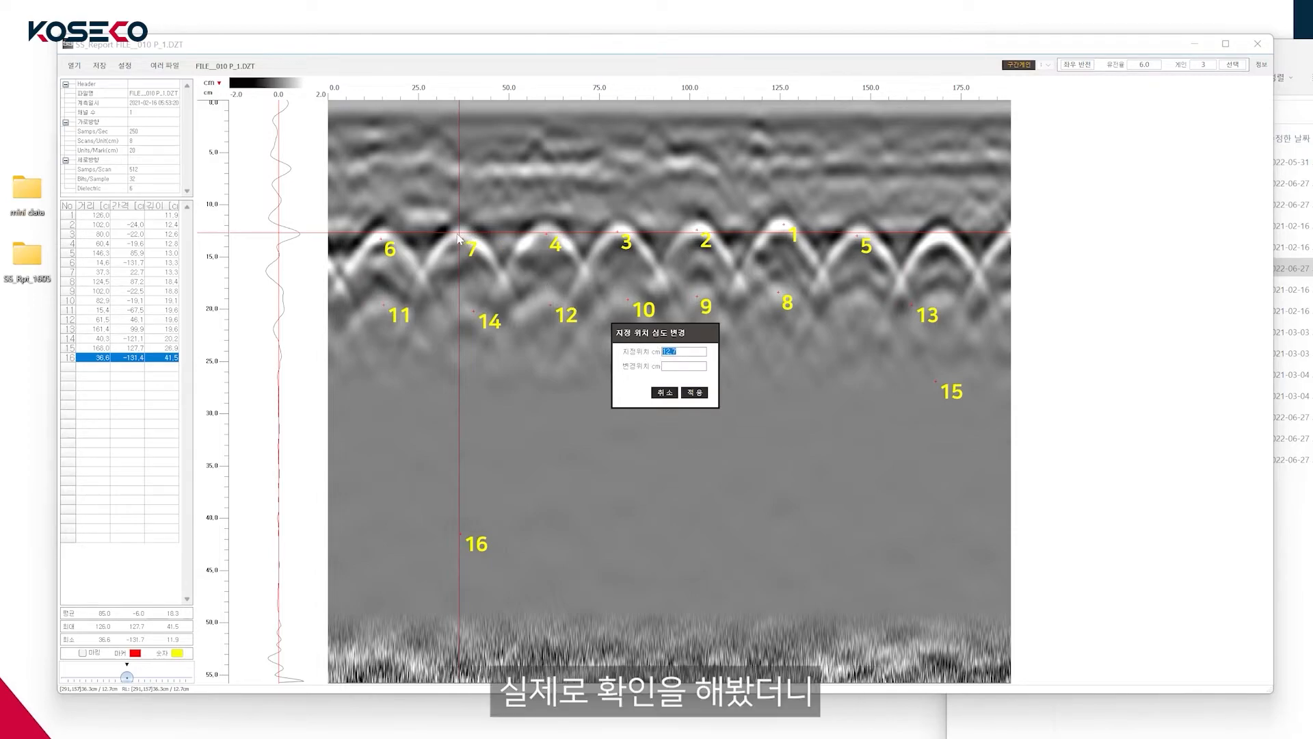
click(684, 368)
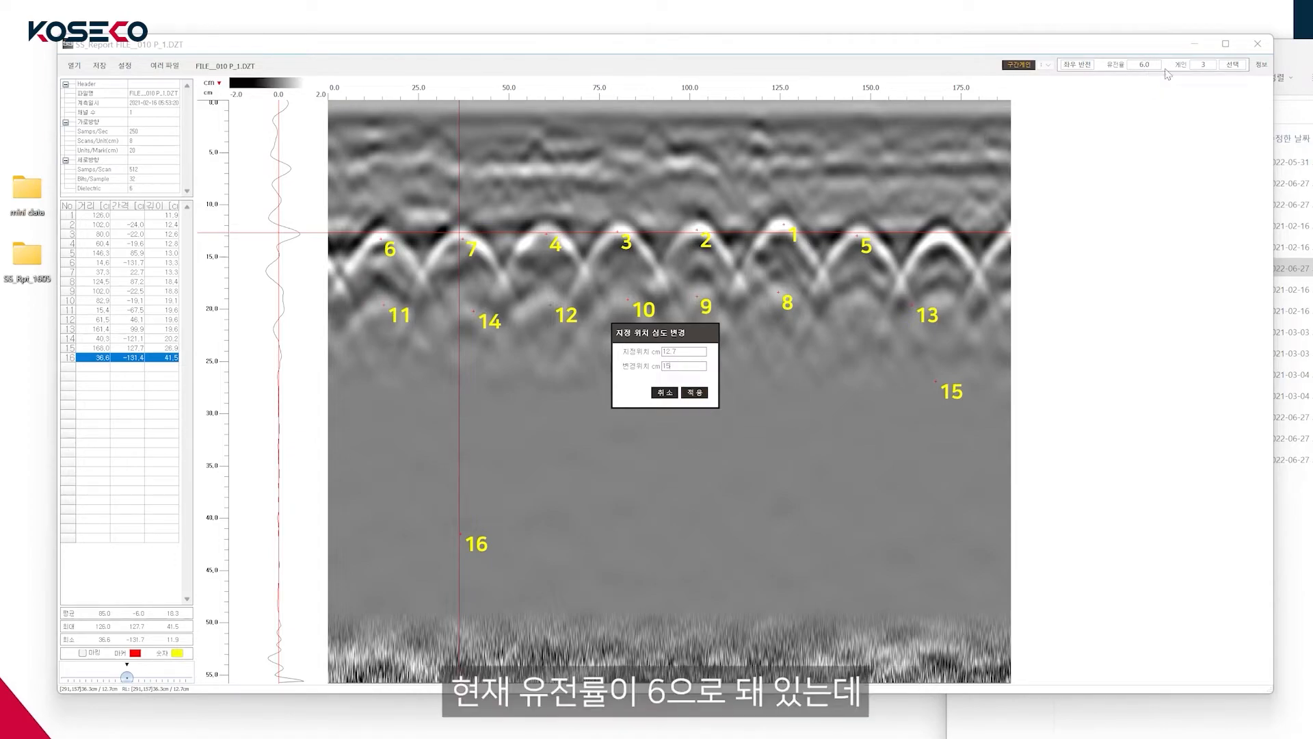
click(694, 393)
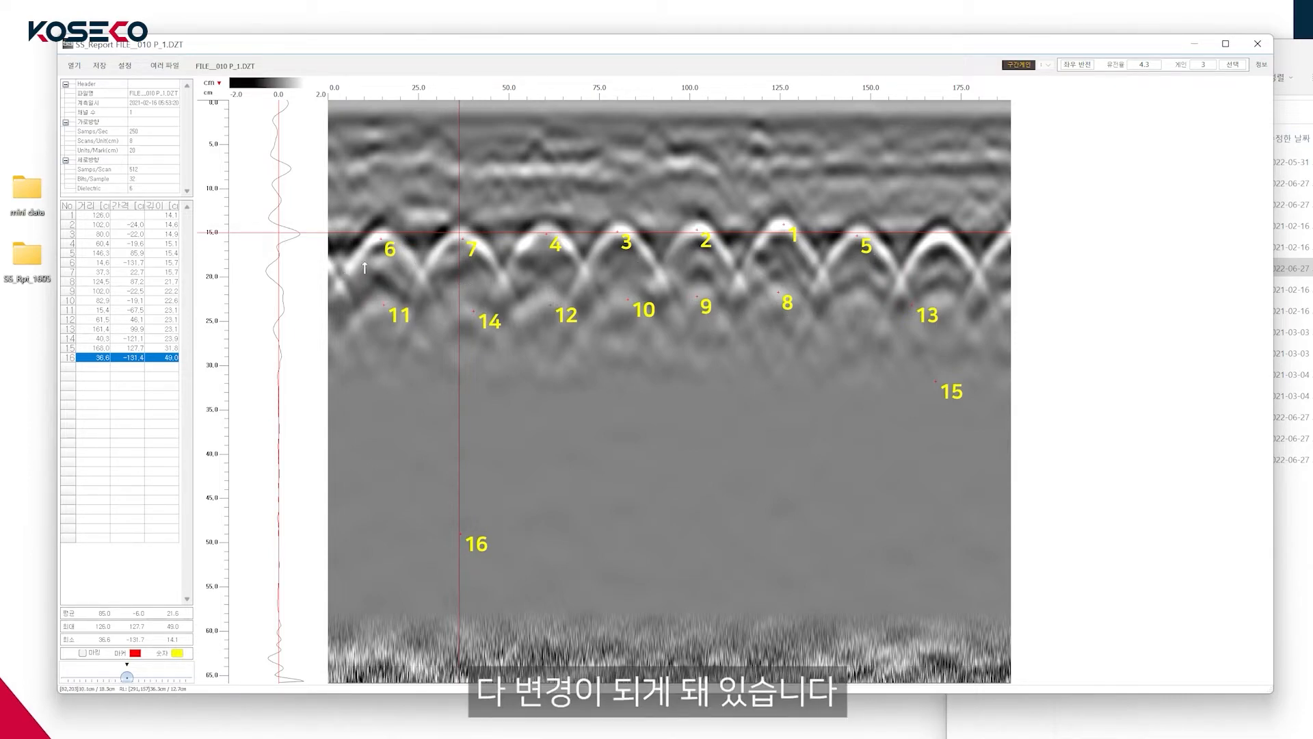
Limit the scan's horizontal range (수평 시종점 변경) to a start position of 50 cm and an end position of 125 cm.
right_click(586, 352)
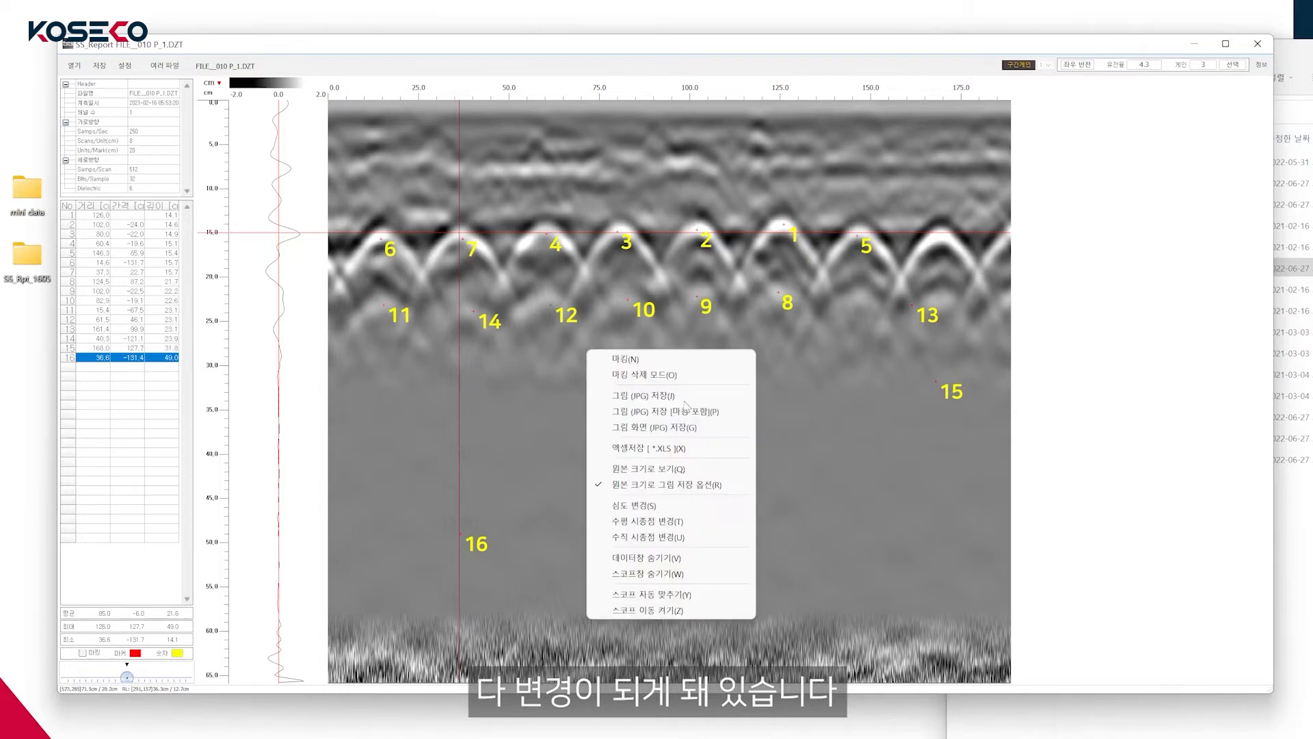
click(679, 522)
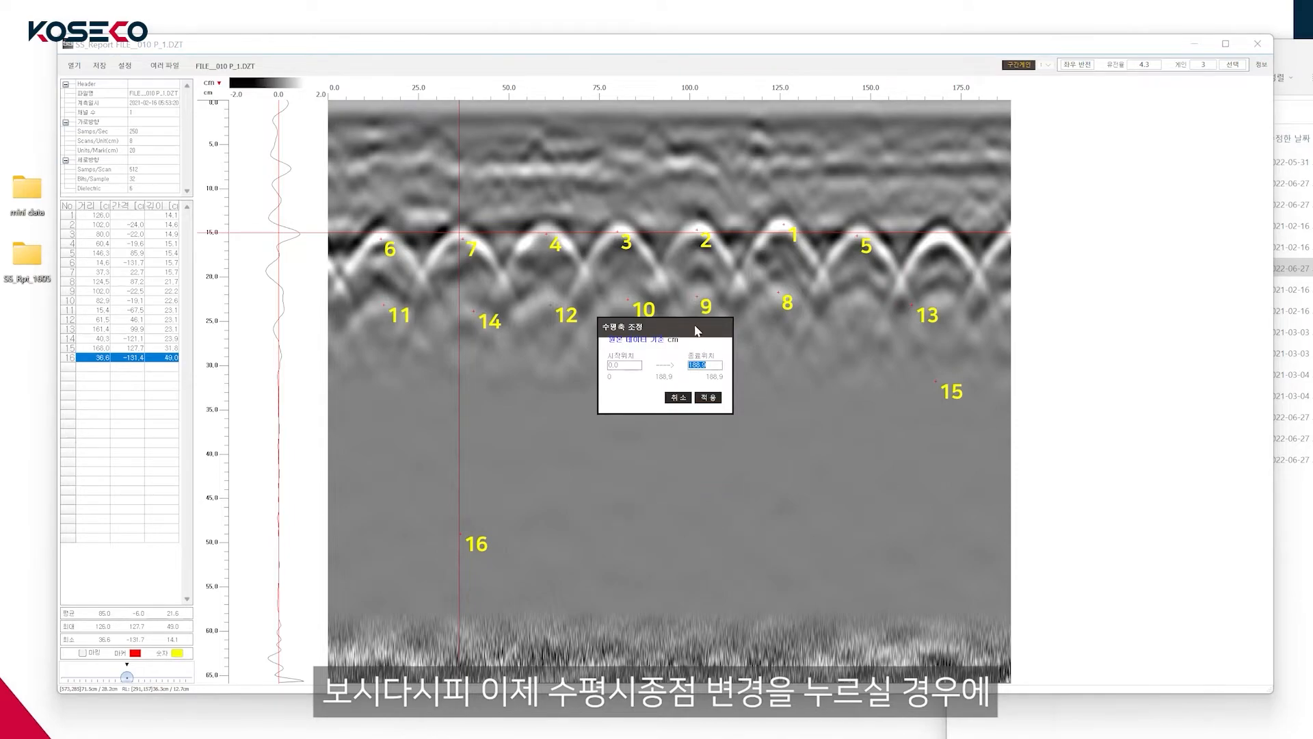
drag(697, 331, 727, 356)
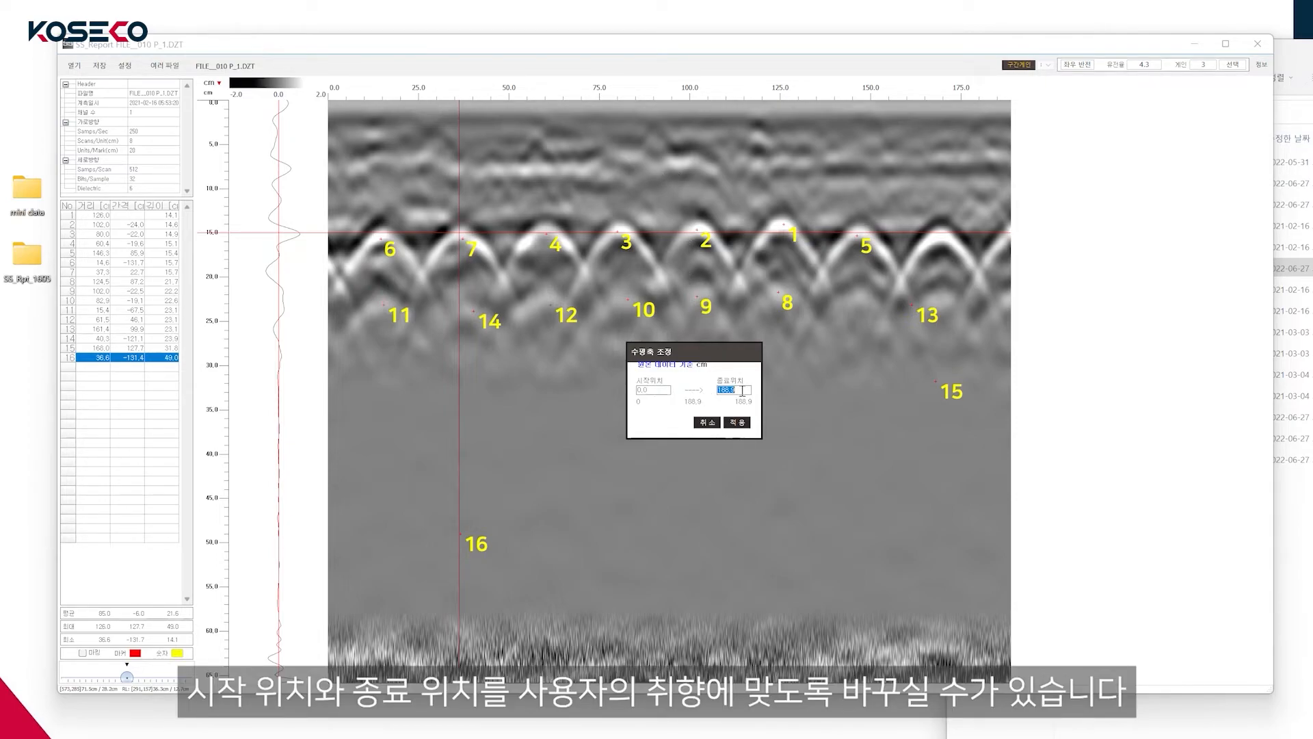
click(655, 390)
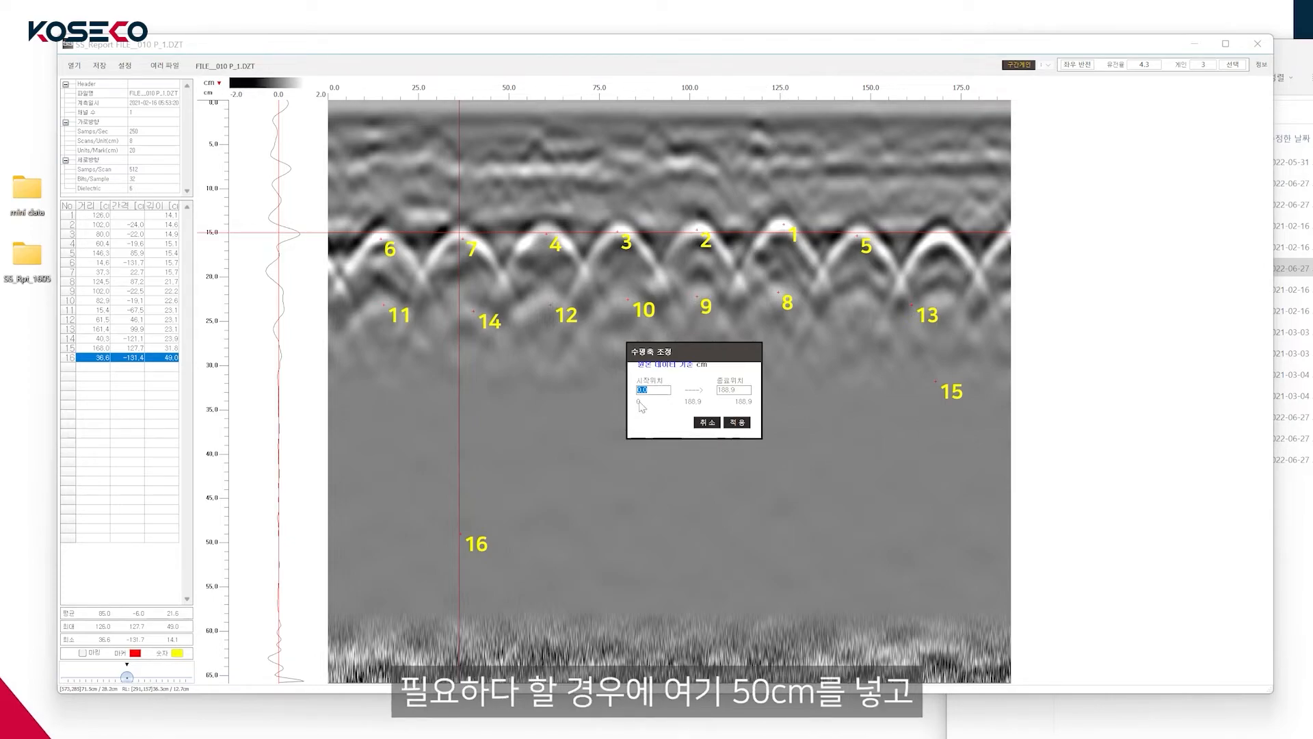
text(50)
double_click(743, 393)
text(1)
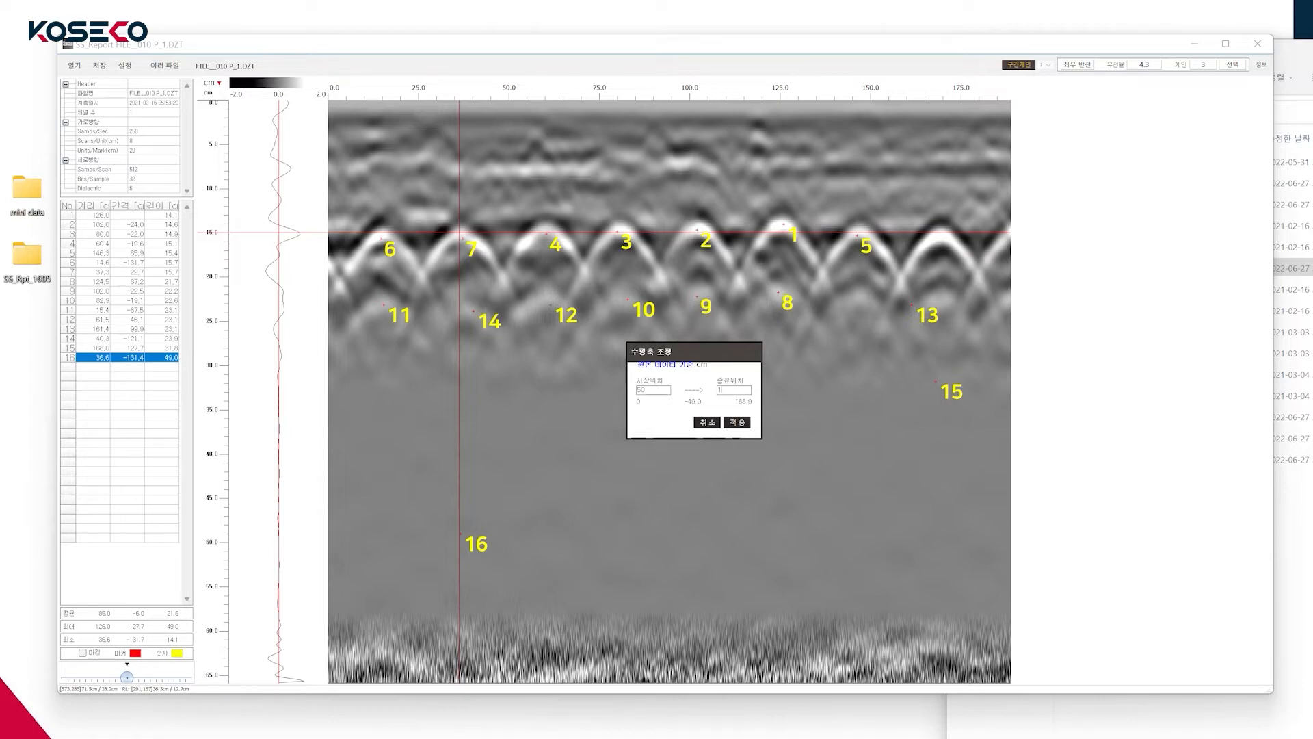
text(25)
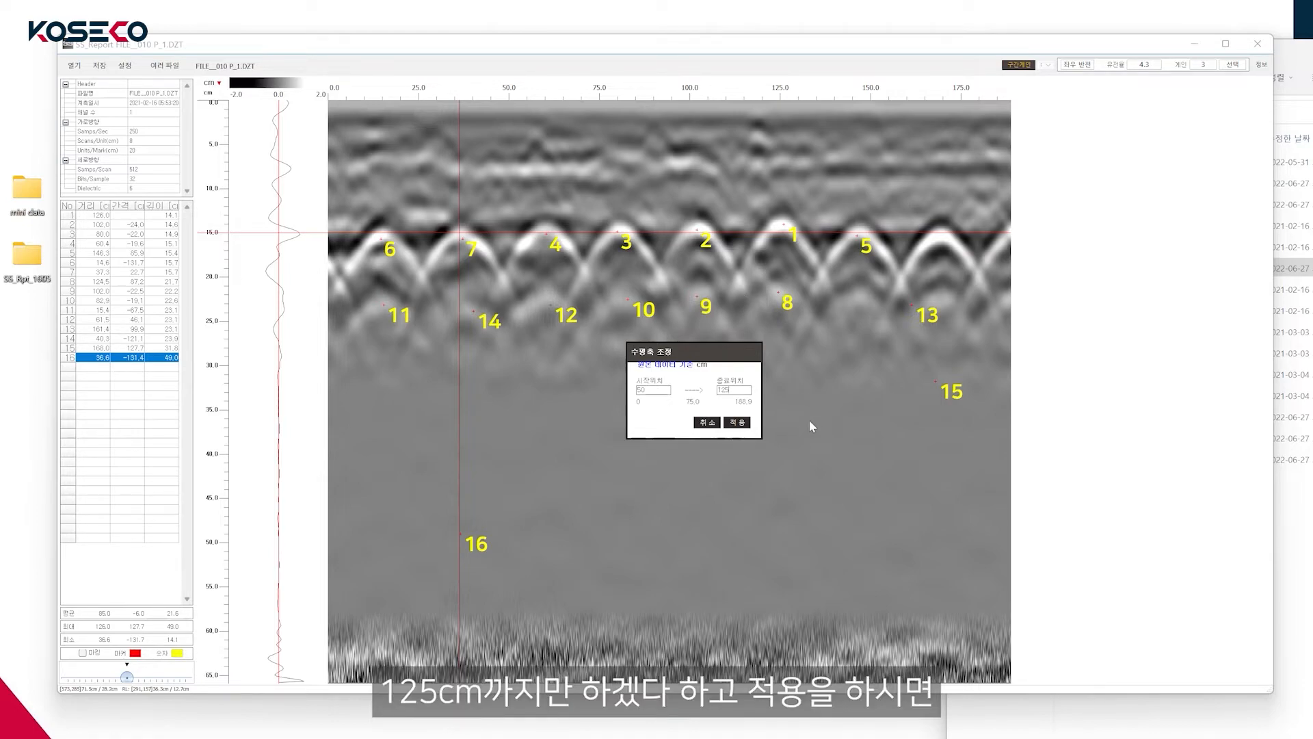
click(748, 423)
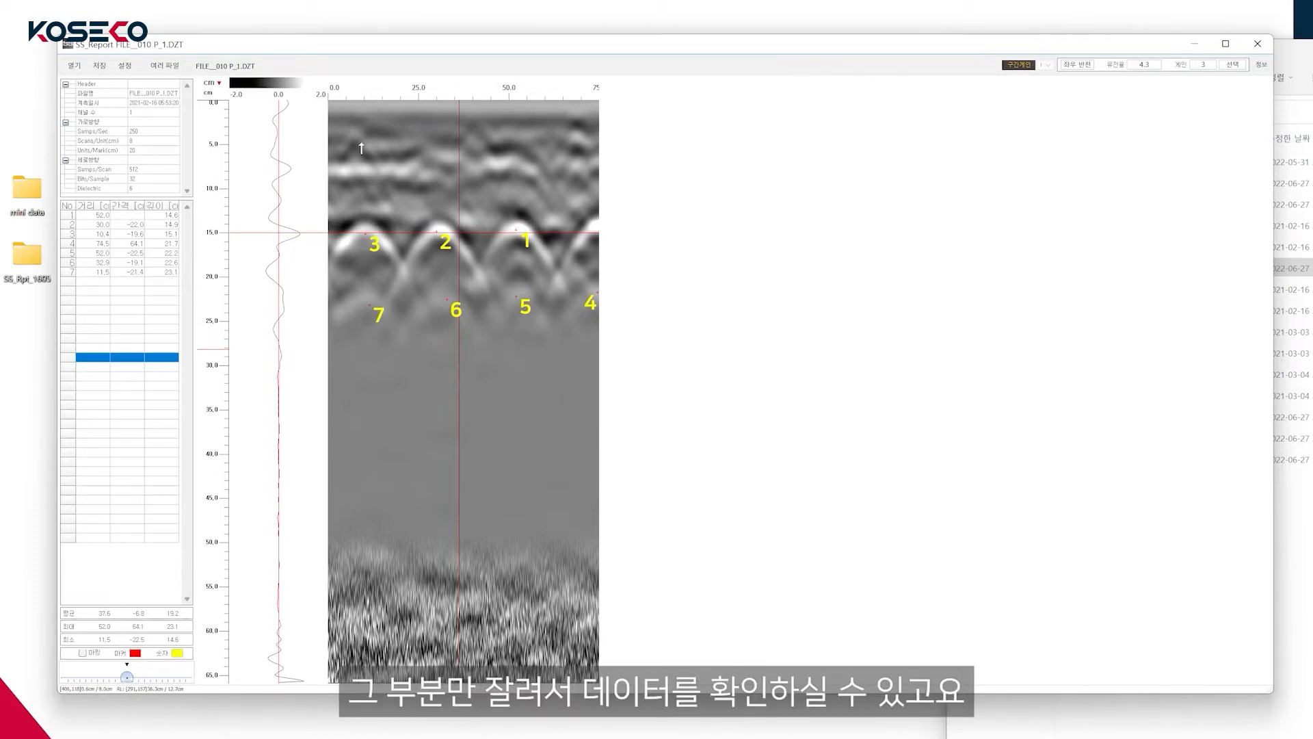
Limit the scan's vertical range (수직 시종점 변경) to an end position of 30 cm.
right_click(518, 376)
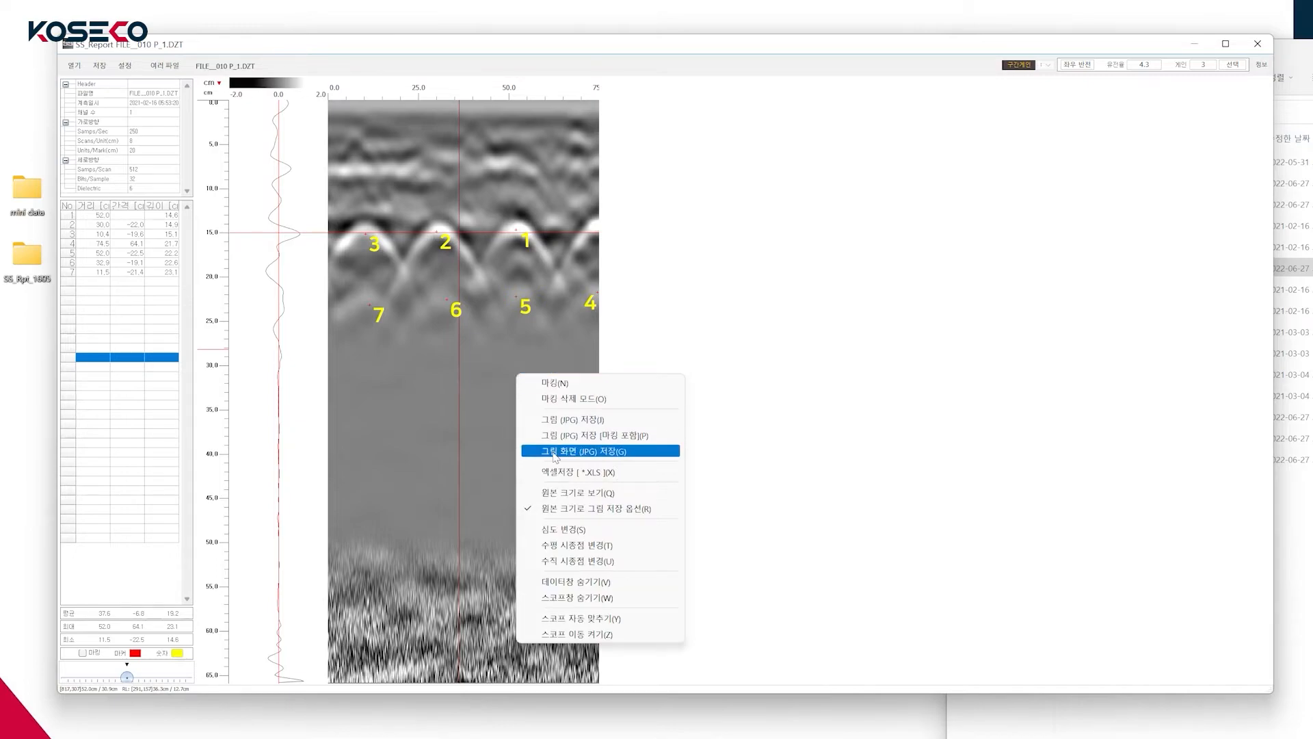
click(573, 562)
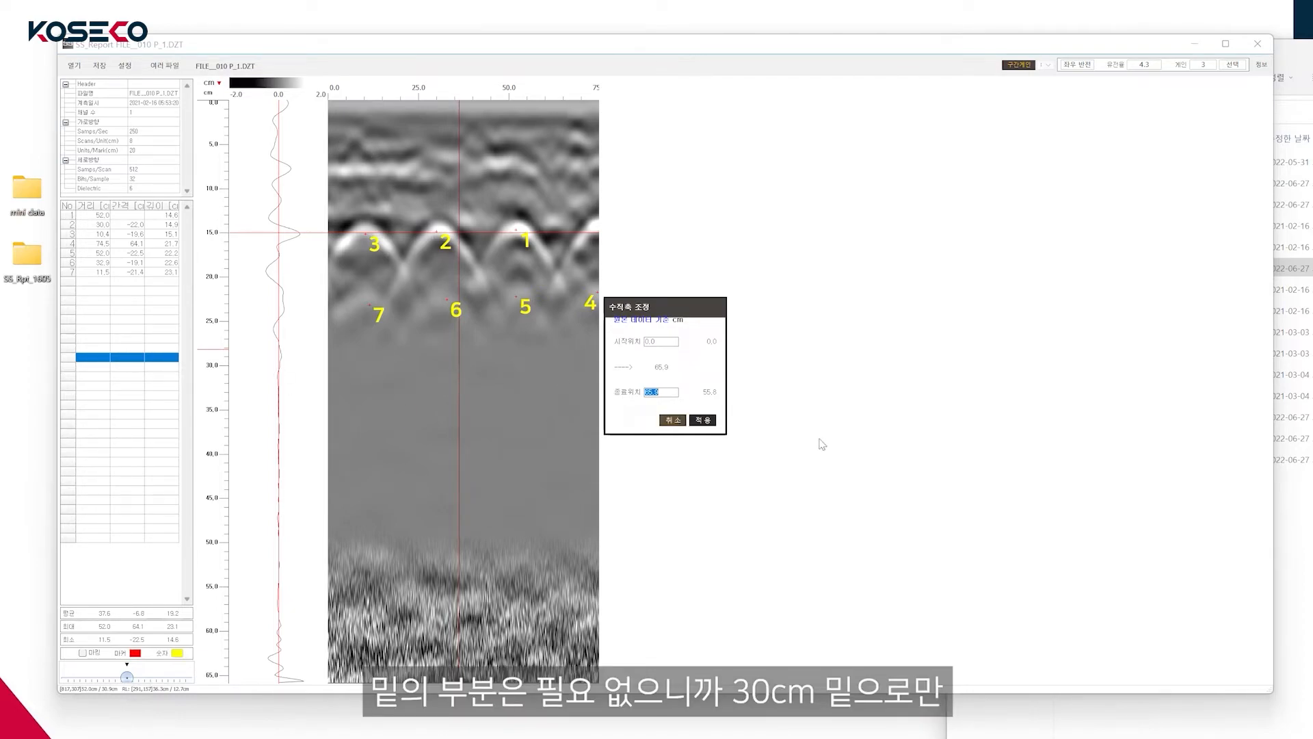
click(671, 395)
drag(671, 395, 601, 392)
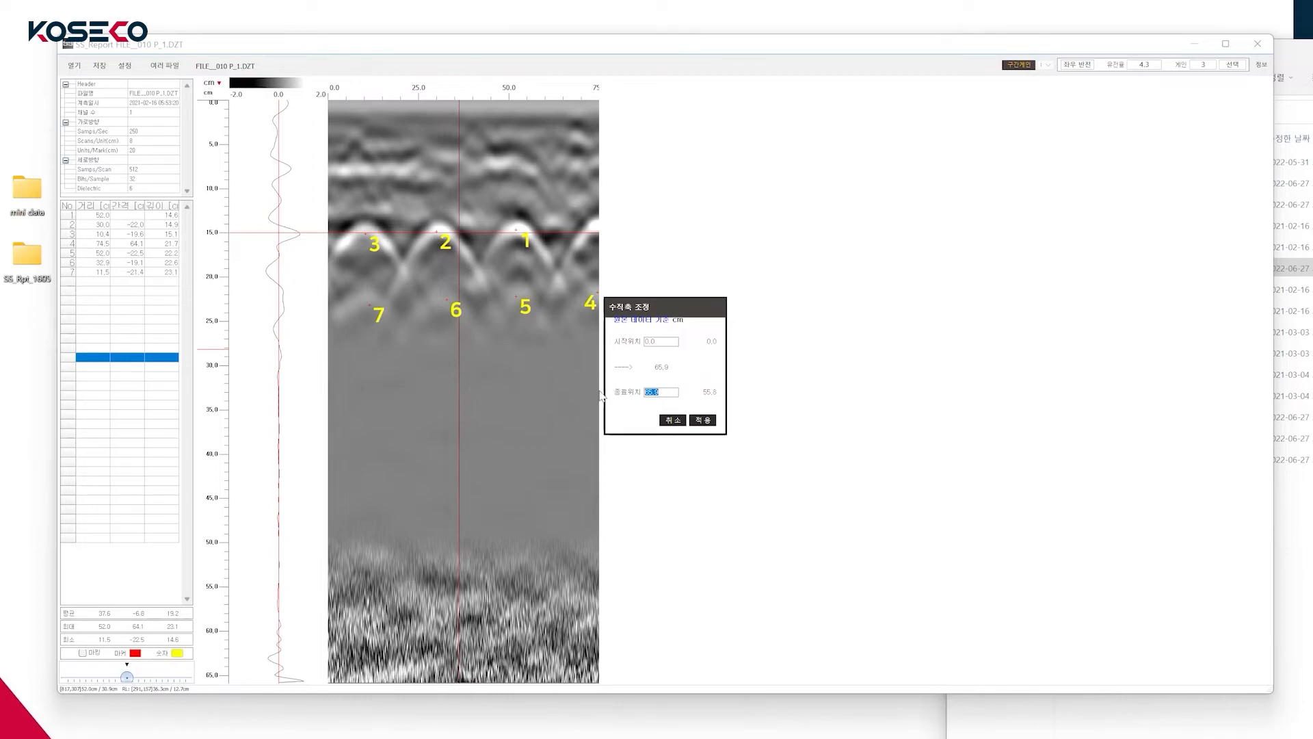
text(30)
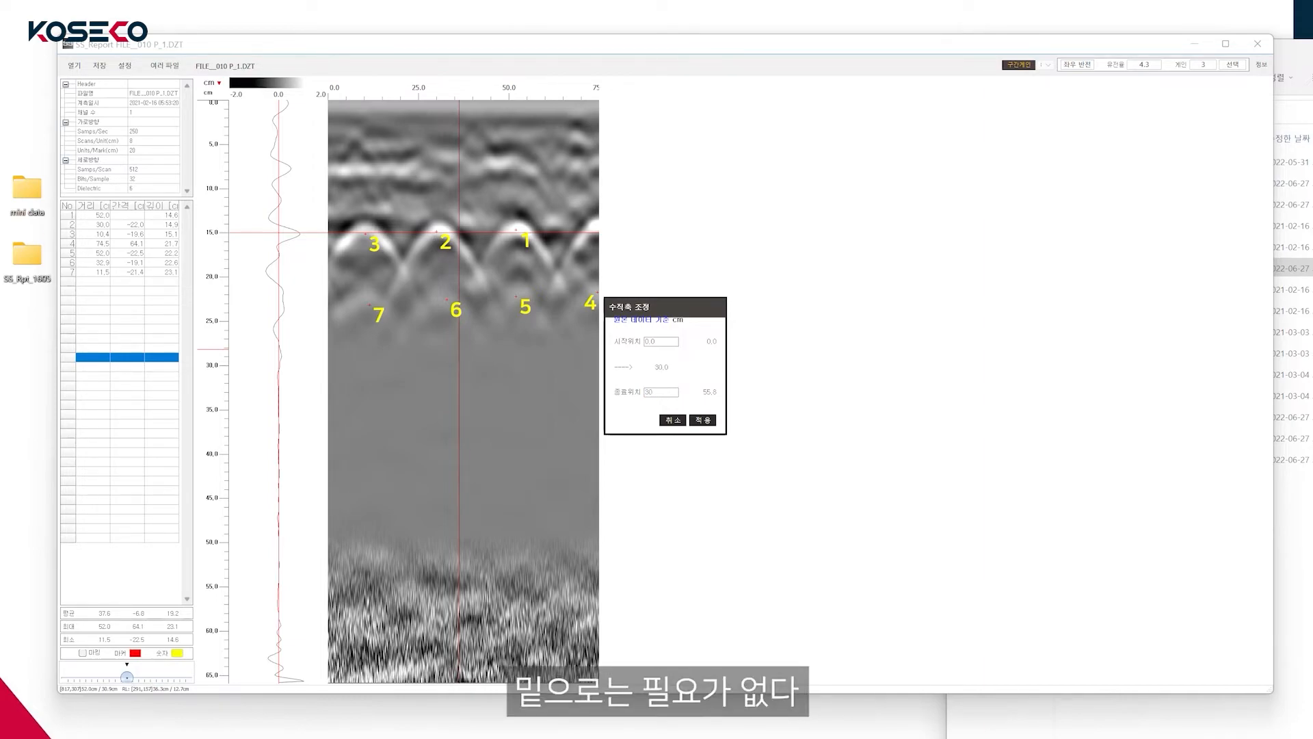
click(703, 420)
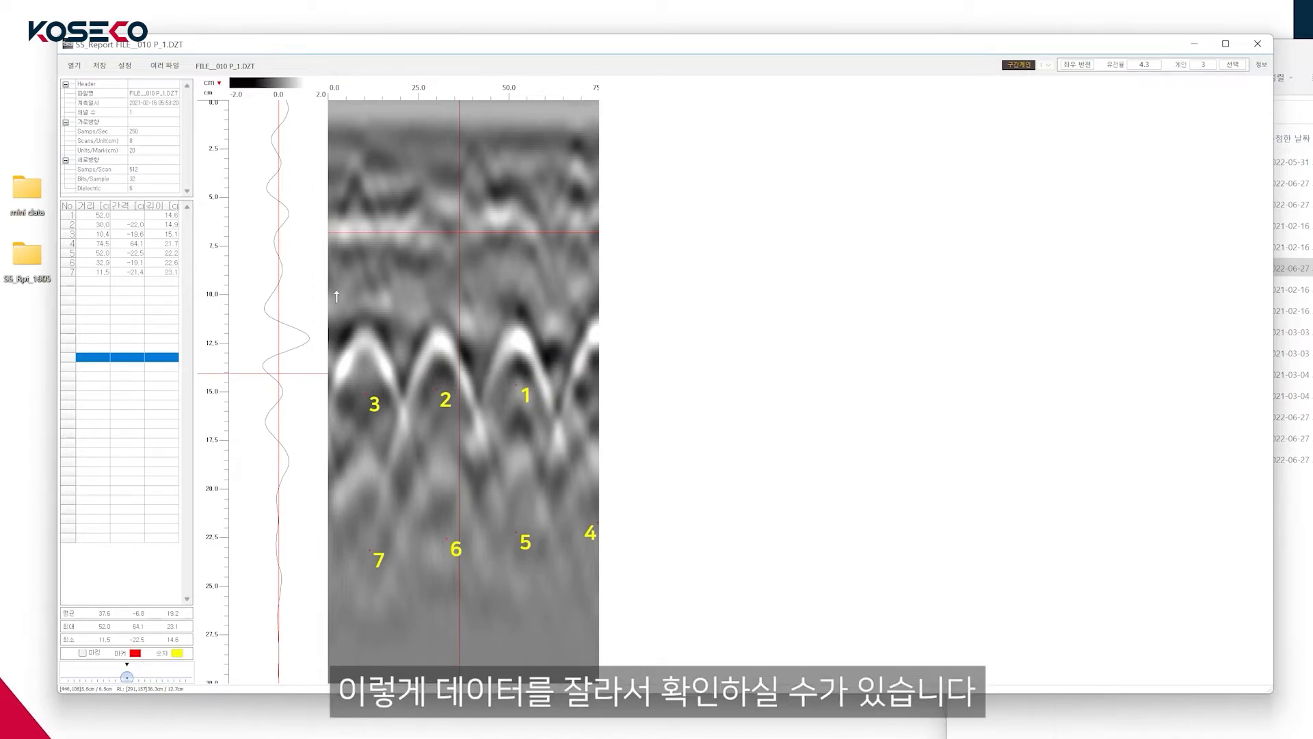
Set the end position of the scan's vertical range (수직 시종점 변경) to 55.8 cm, the original data size.
right_click(501, 296)
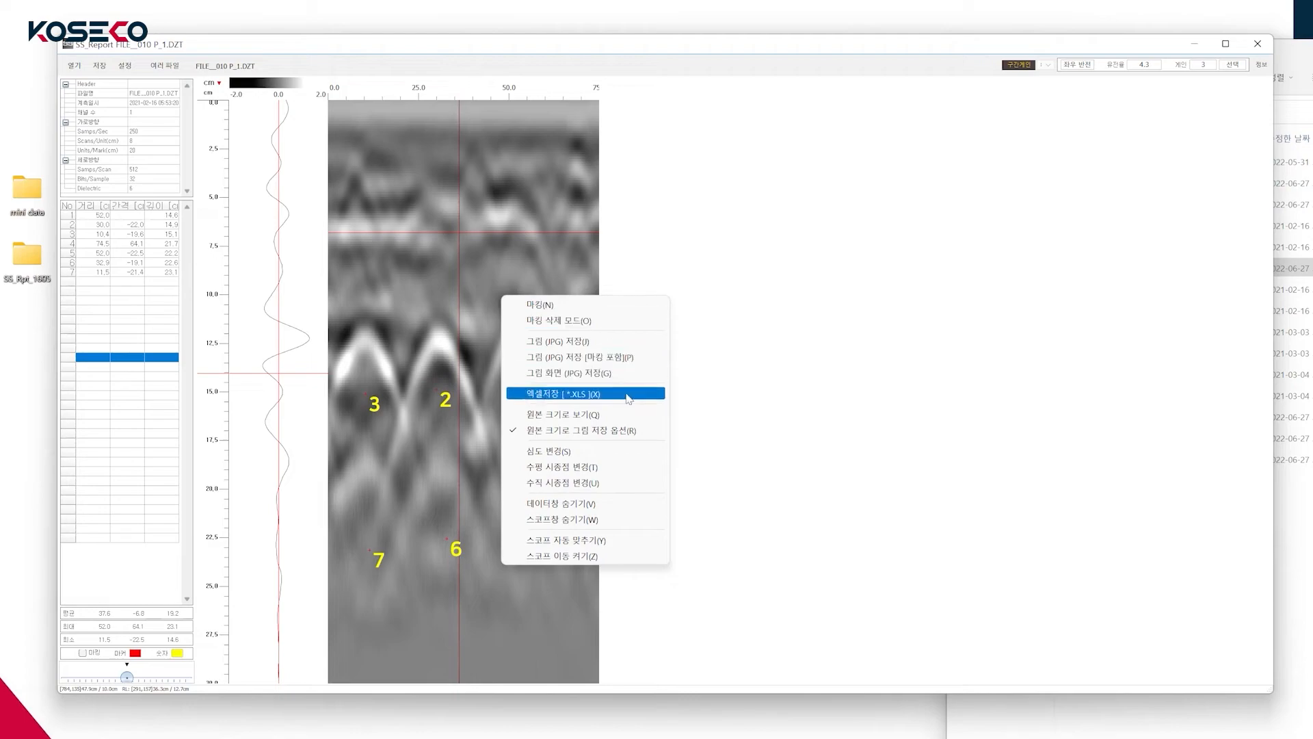
click(572, 483)
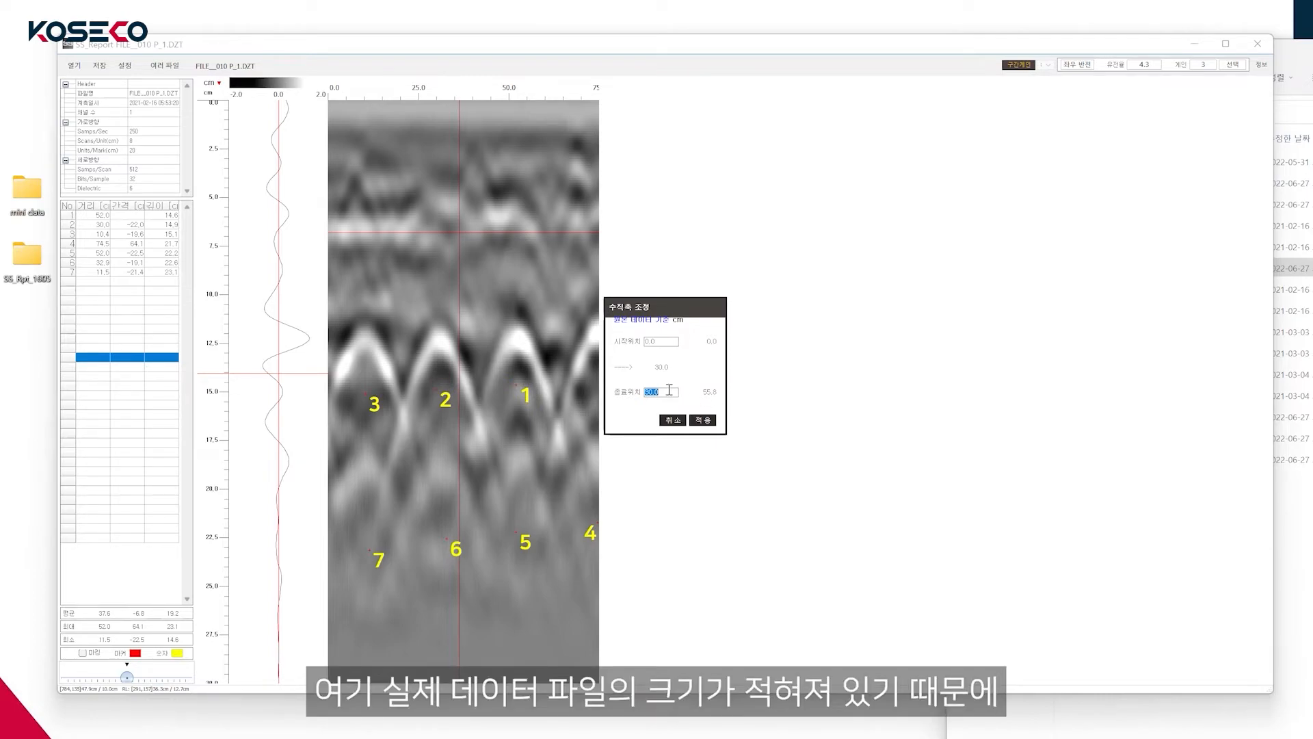
text(55.8)
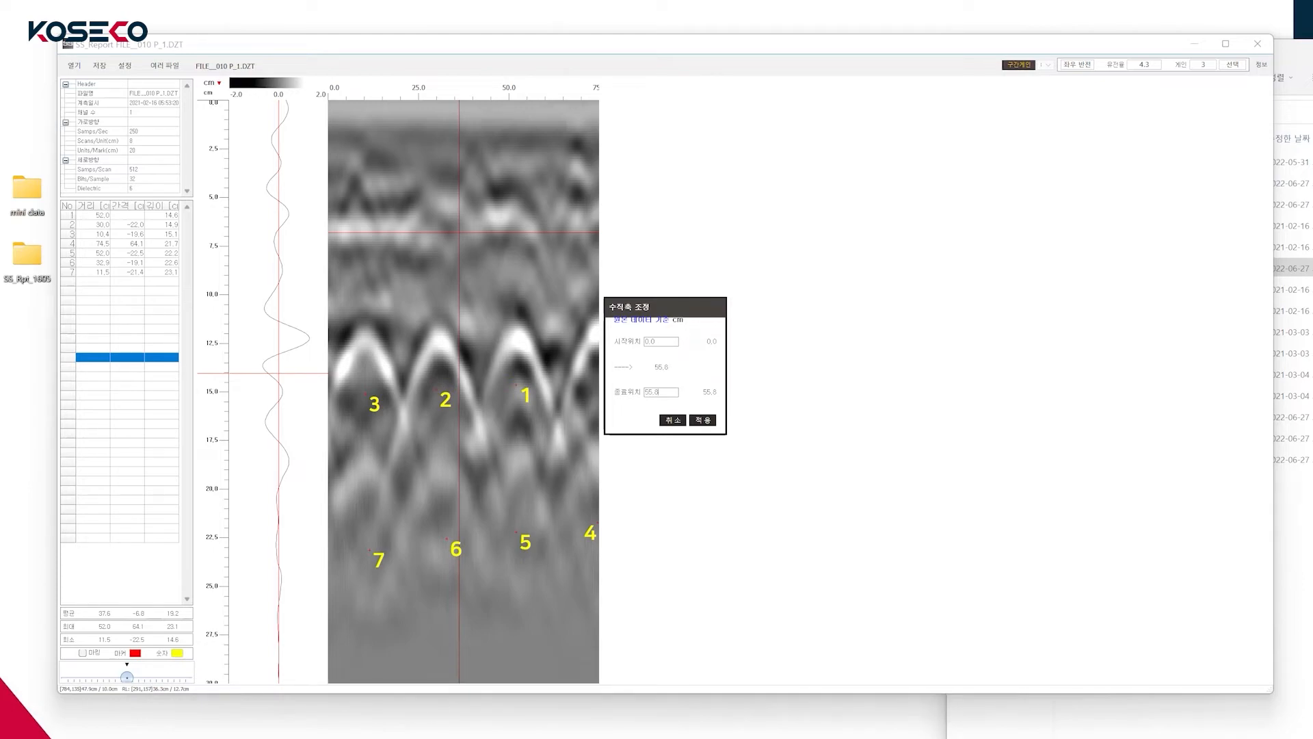
click(702, 420)
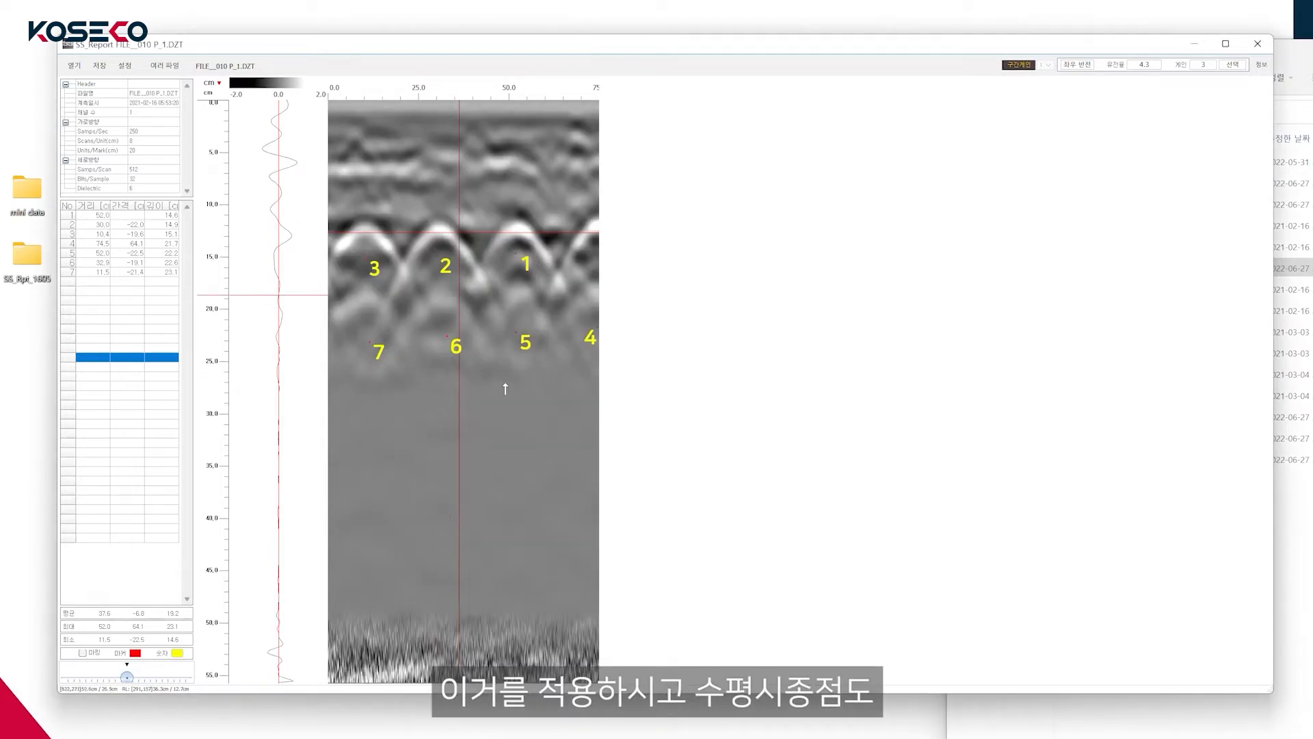
Restore the full horizontal range (수평 시종점 변경) with a start position of 0 cm and an end position of 188.9 cm.
right_click(505, 389)
click(572, 558)
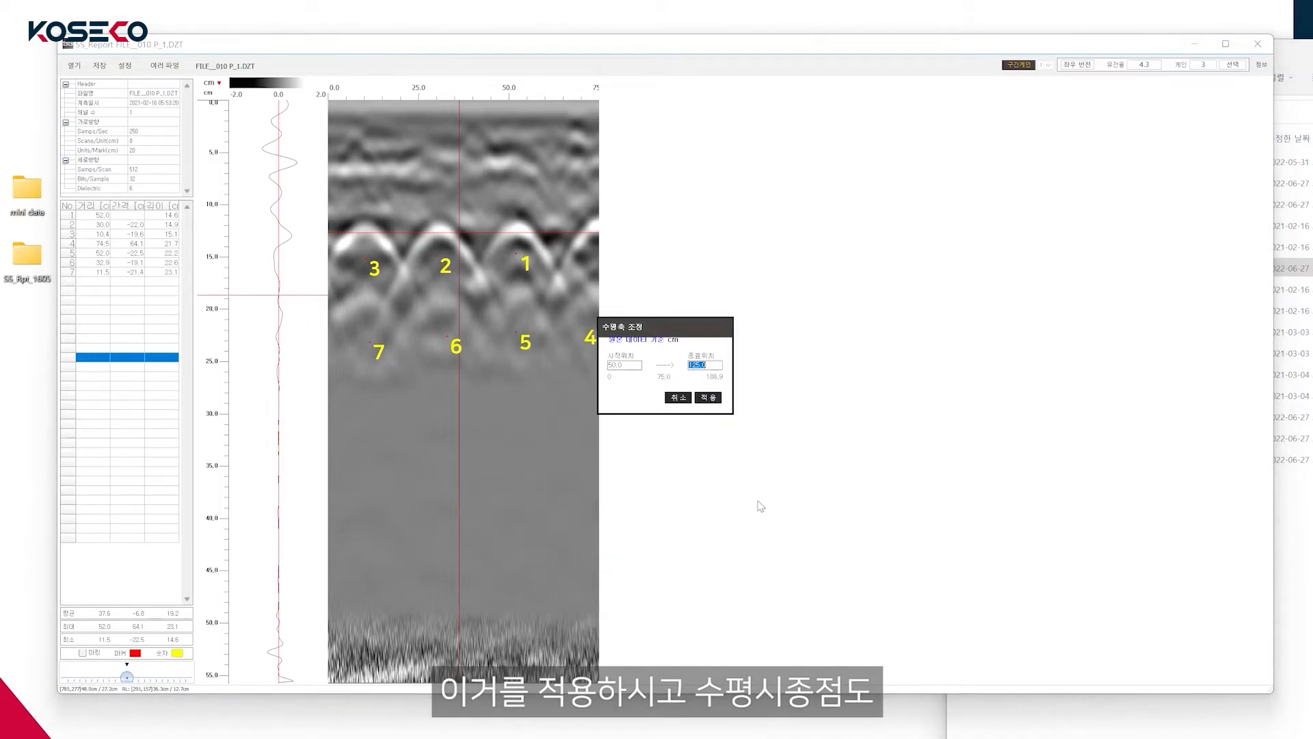
text(188.9)
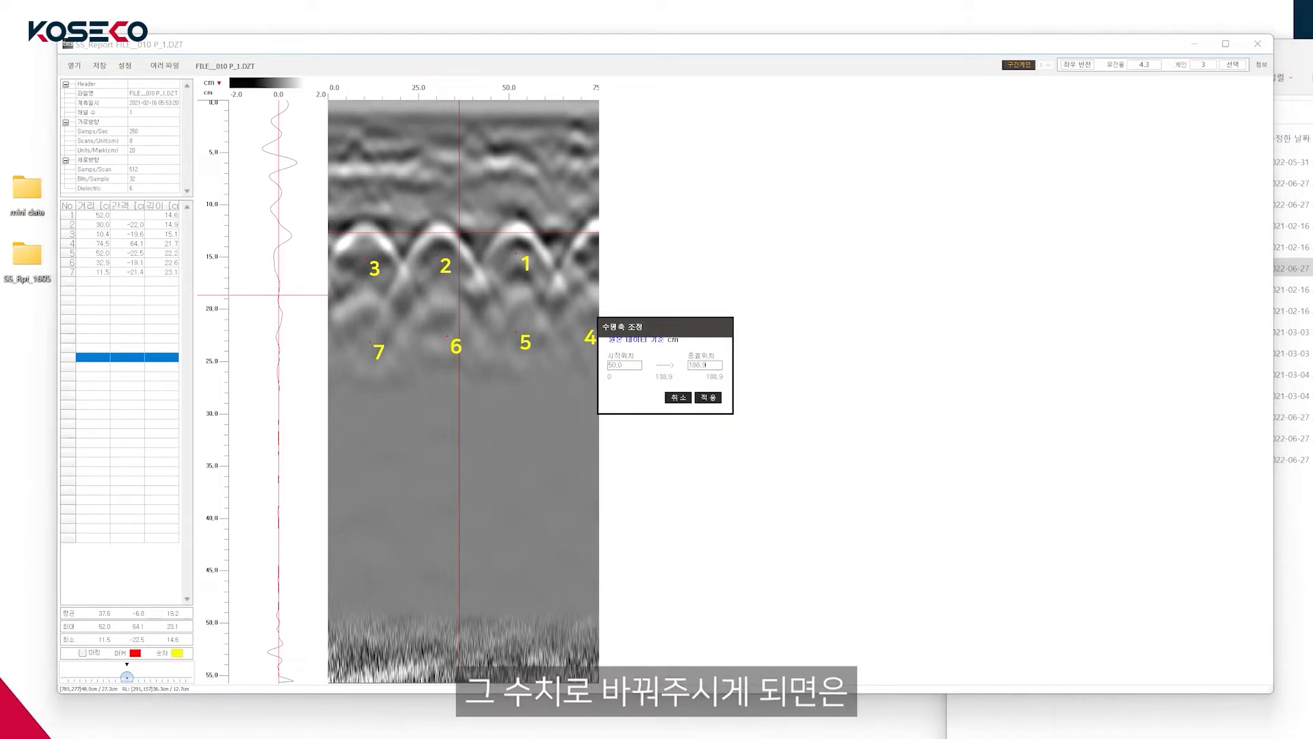
drag(649, 364, 606, 364)
text(0)
click(708, 398)
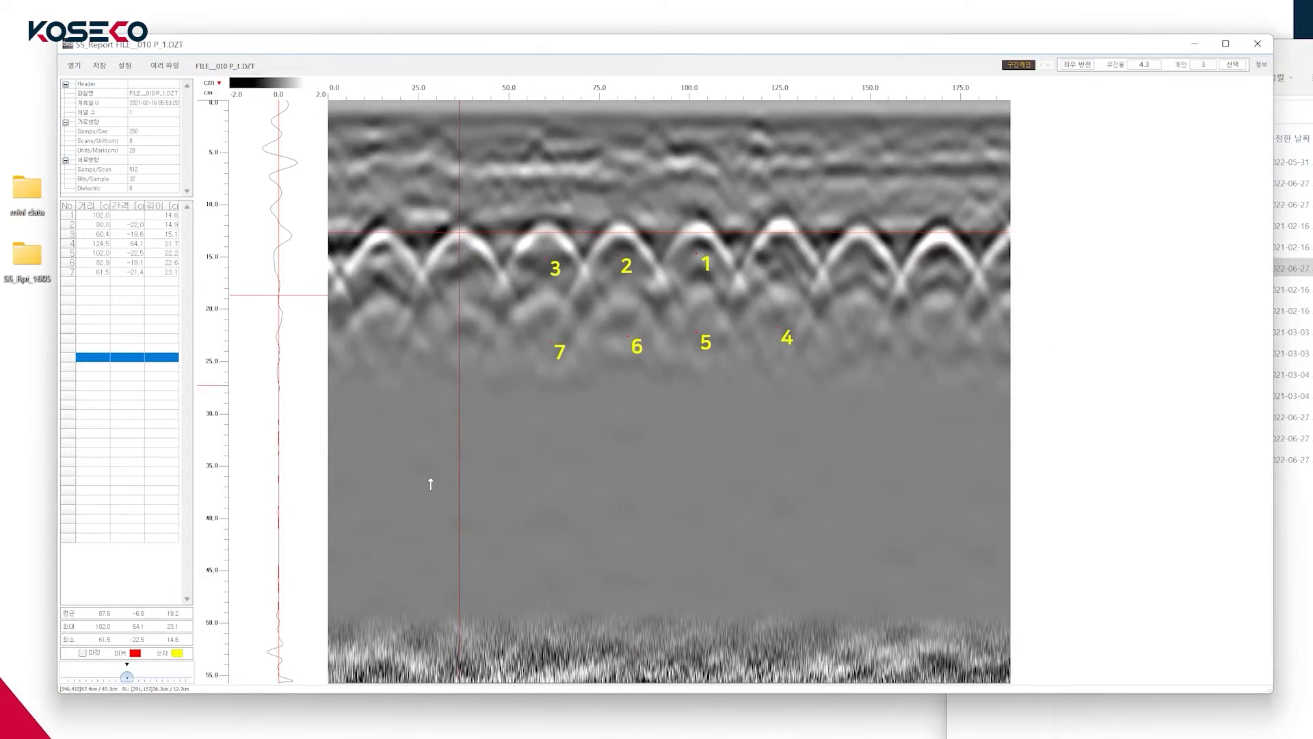
Hide the data window (데이터창 숨기기) and the scope window (스코프창 숨기기).
right_click(660, 395)
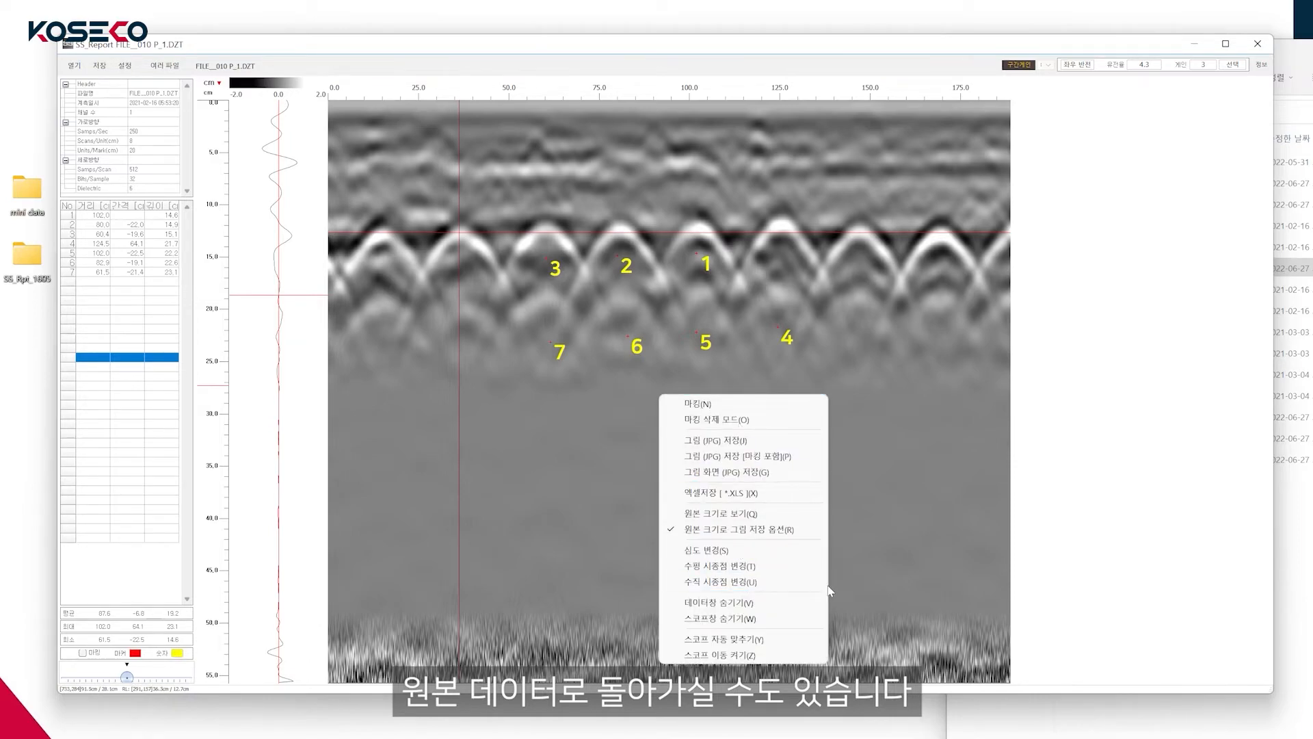
click(711, 603)
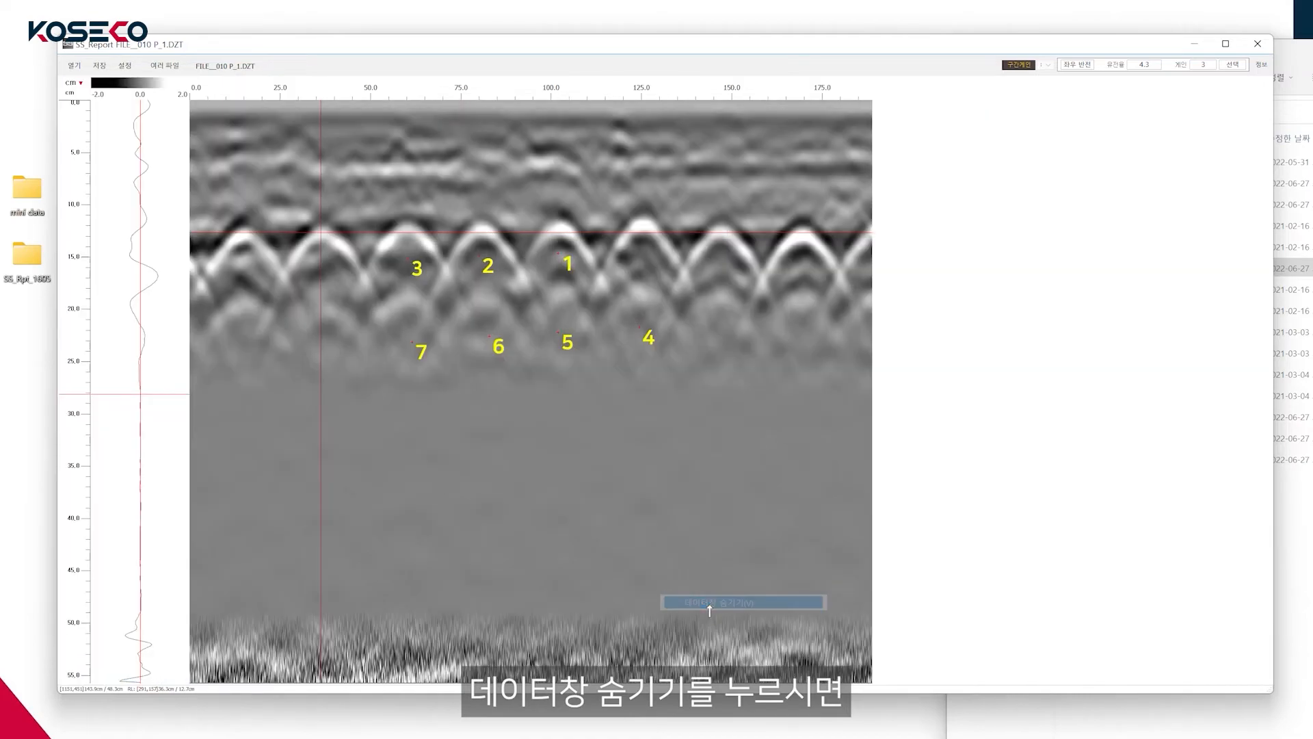
right_click(490, 416)
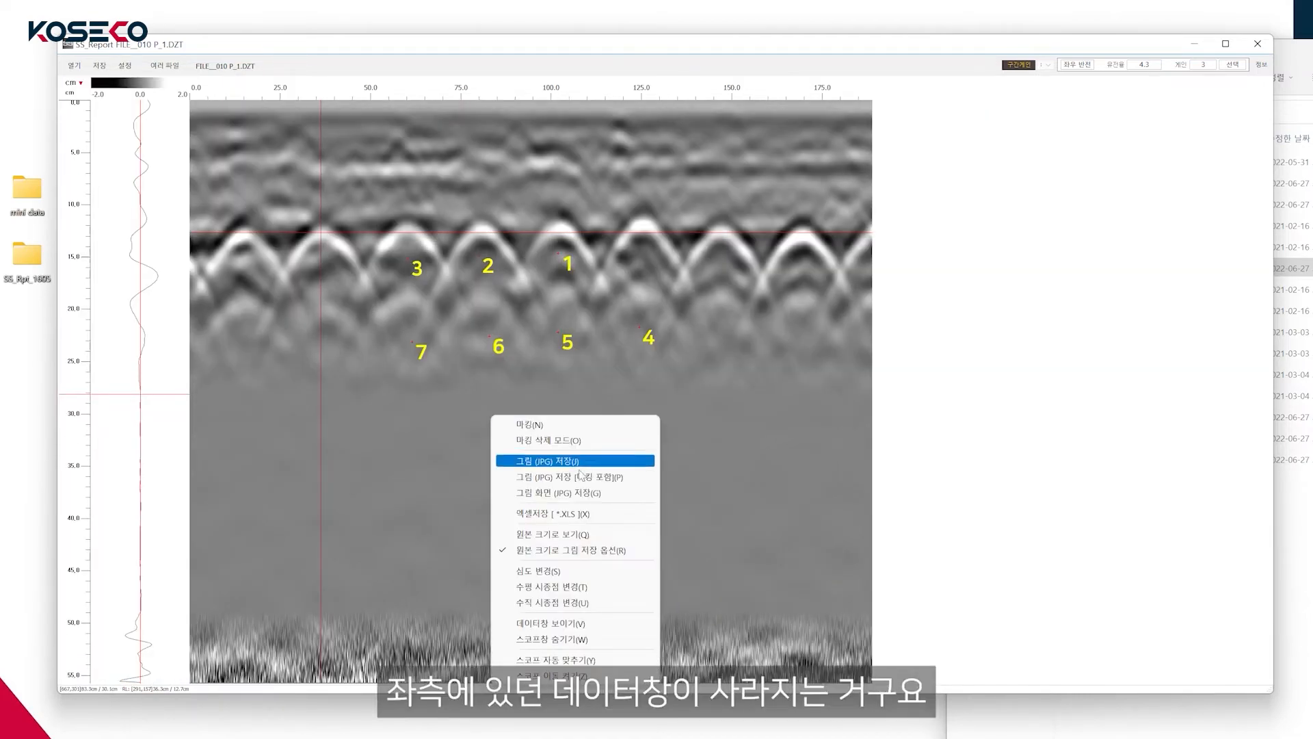
click(565, 639)
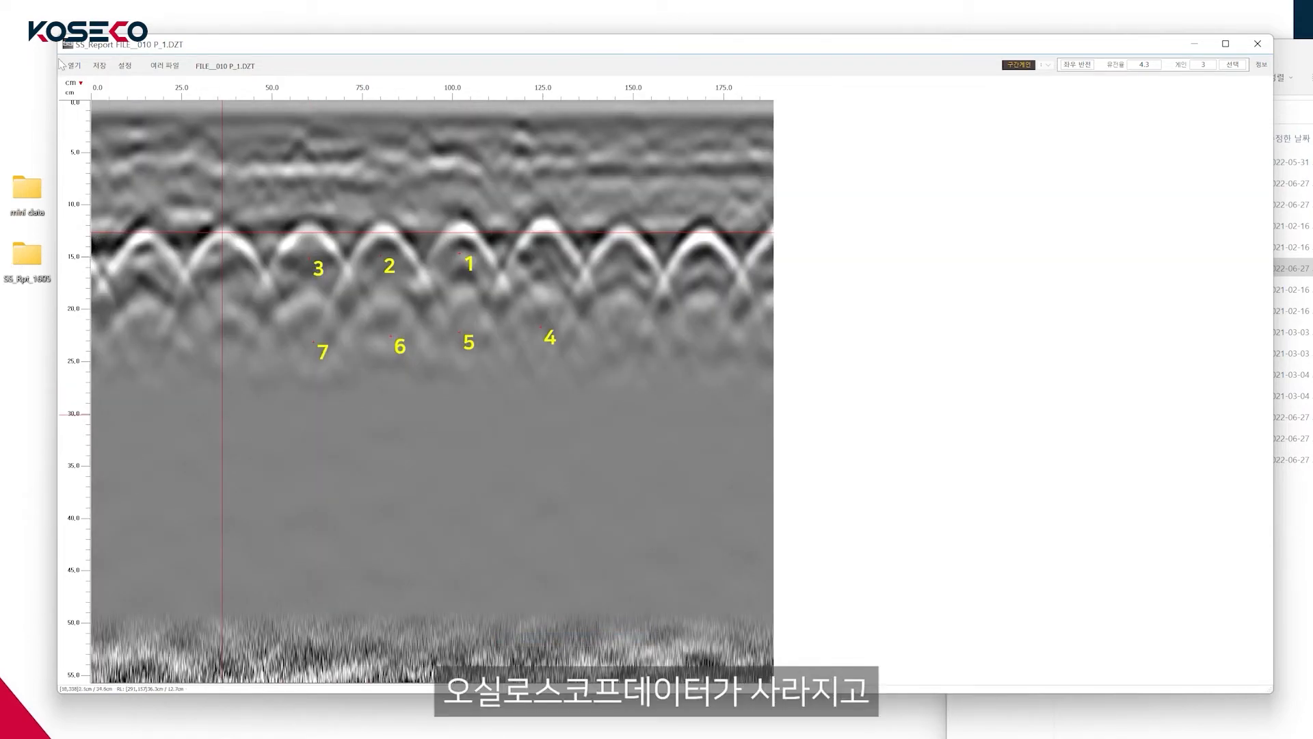
Show the scope window (스코프창 보이기) and the data window (데이터창 보이기) again.
right_click(545, 409)
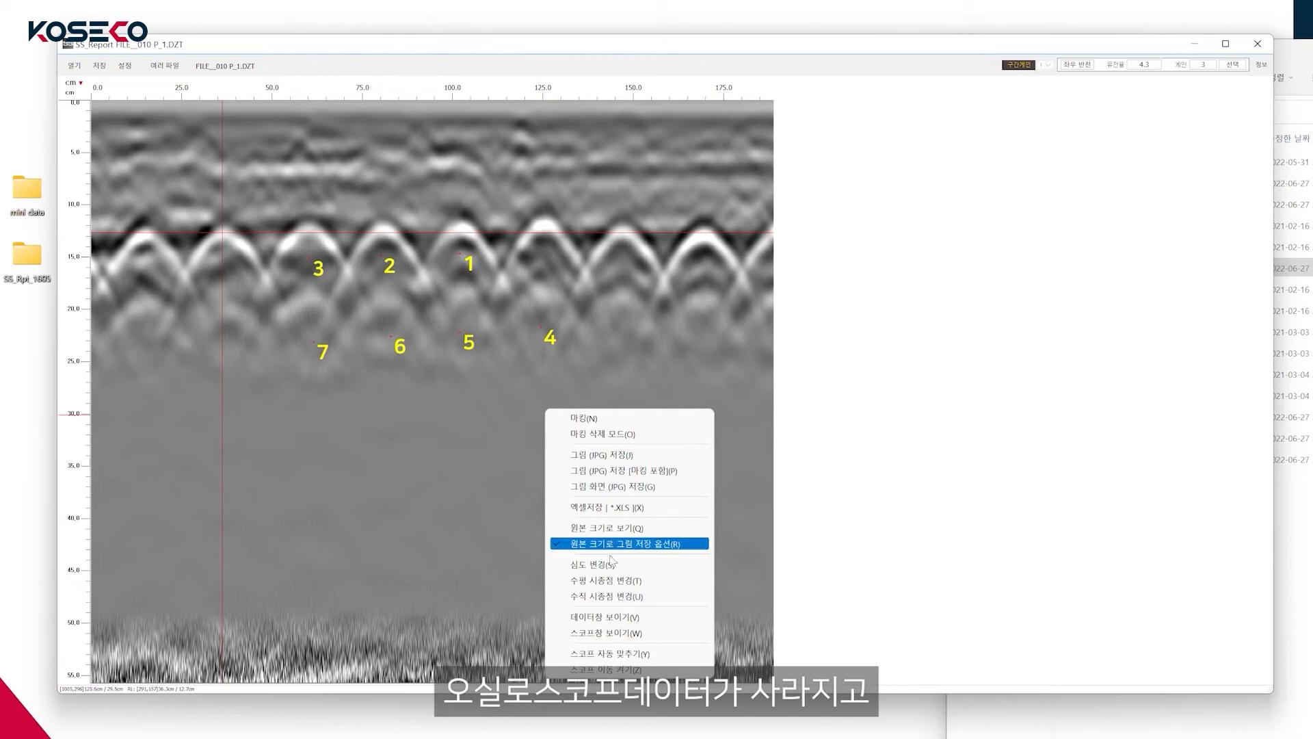
click(633, 636)
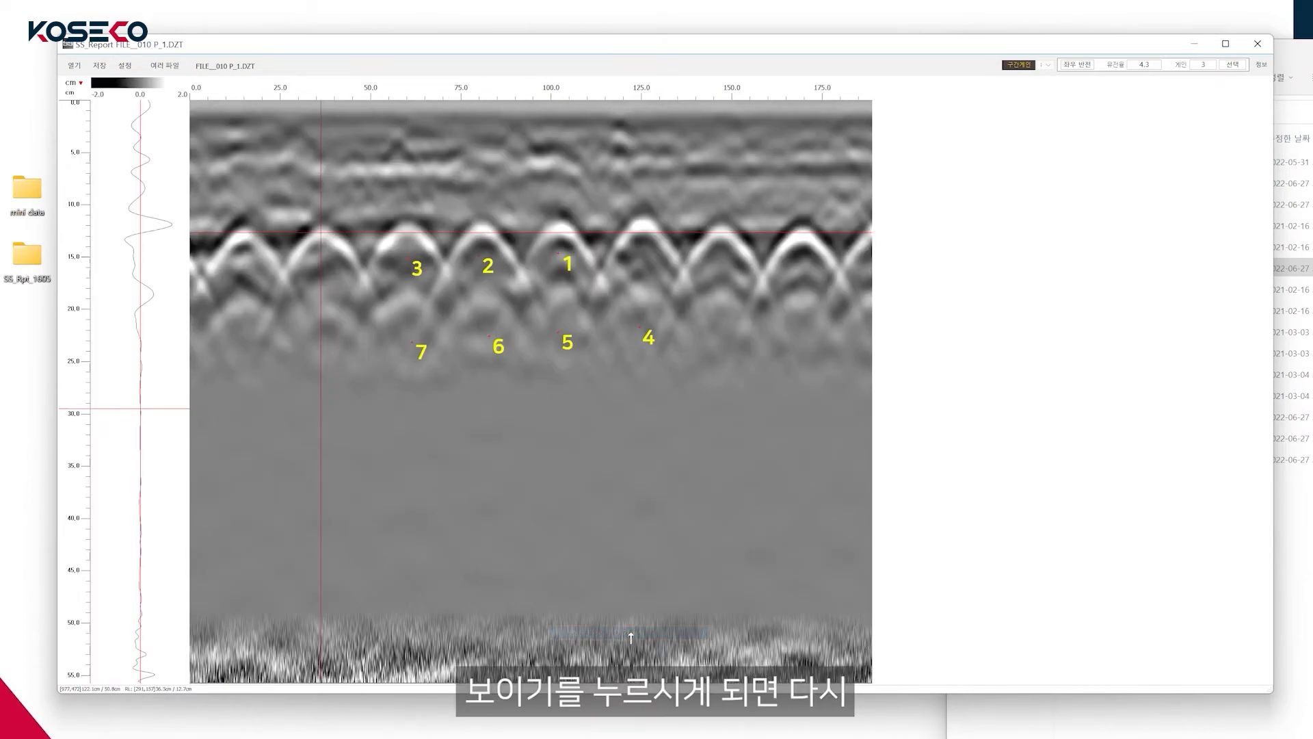
right_click(503, 449)
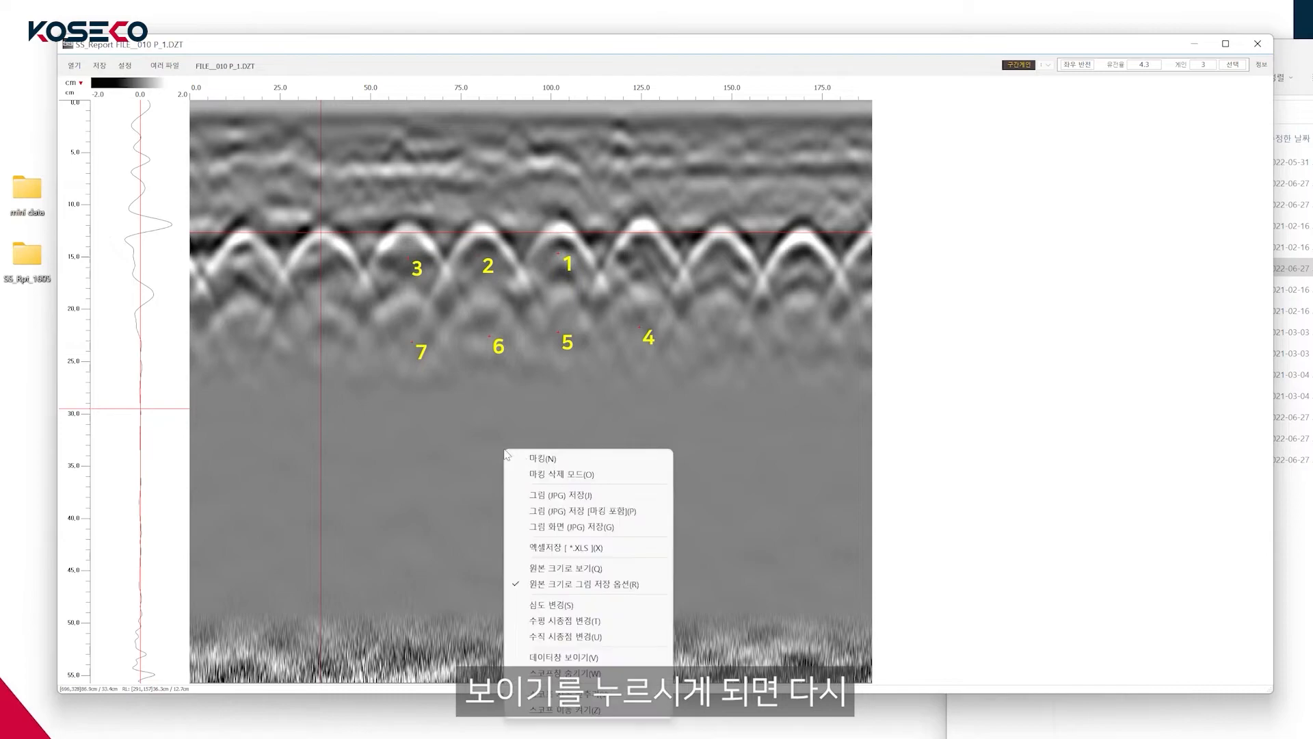
click(606, 658)
Turn on scope movement (스코프 이동 켜기), shift the waveform left and right in 0.1 increments, and bring it back near zero.
right_click(597, 459)
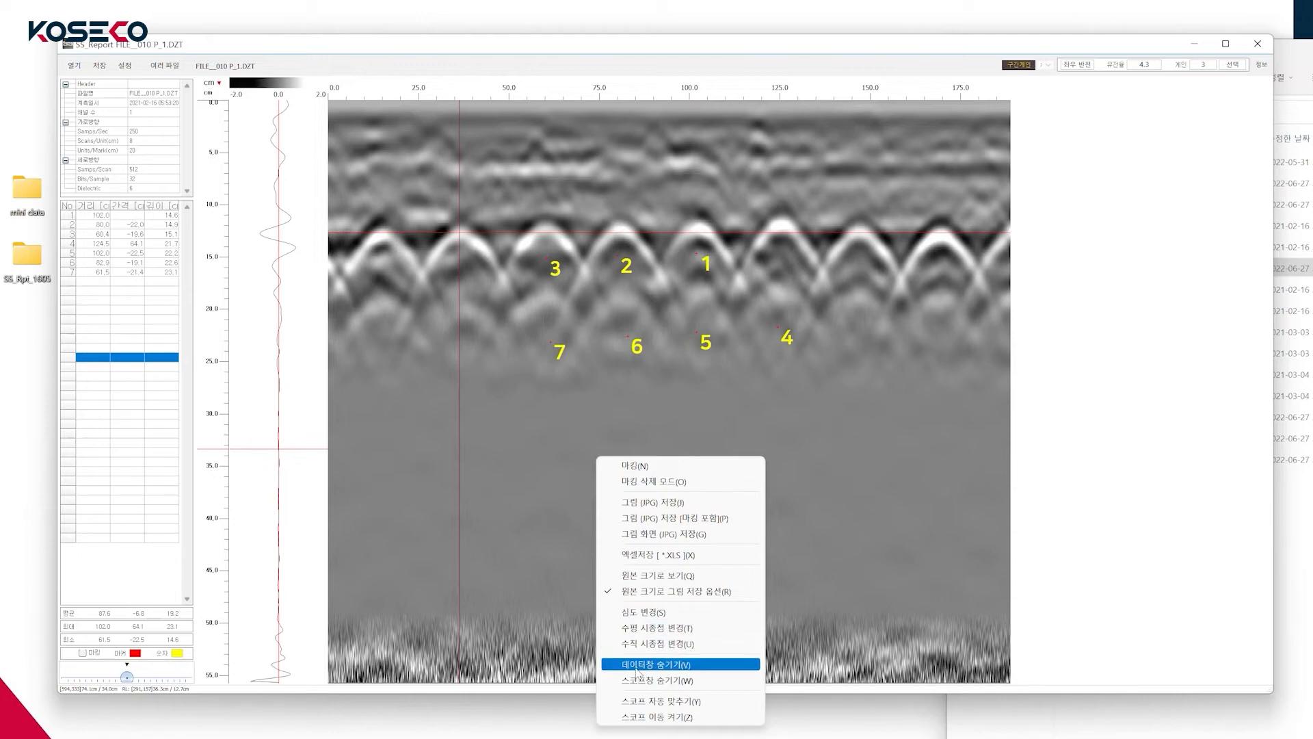
click(663, 720)
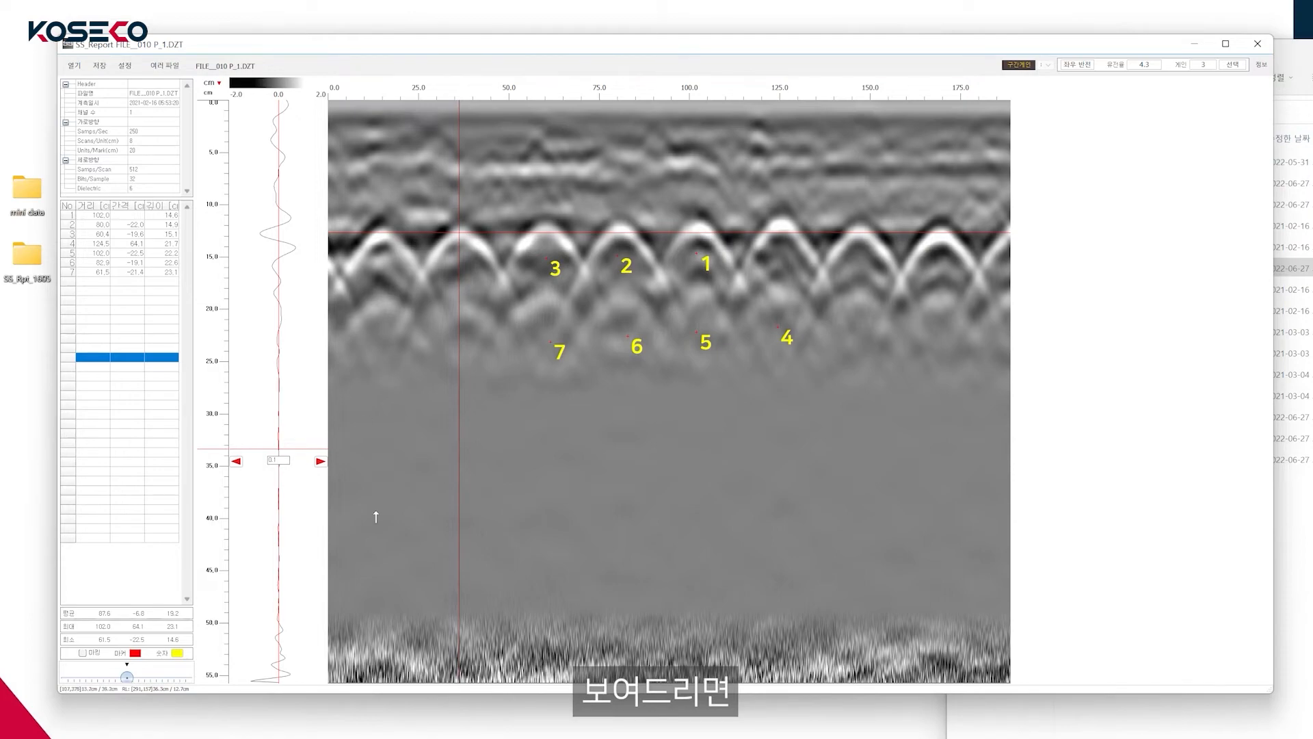
click(236, 464)
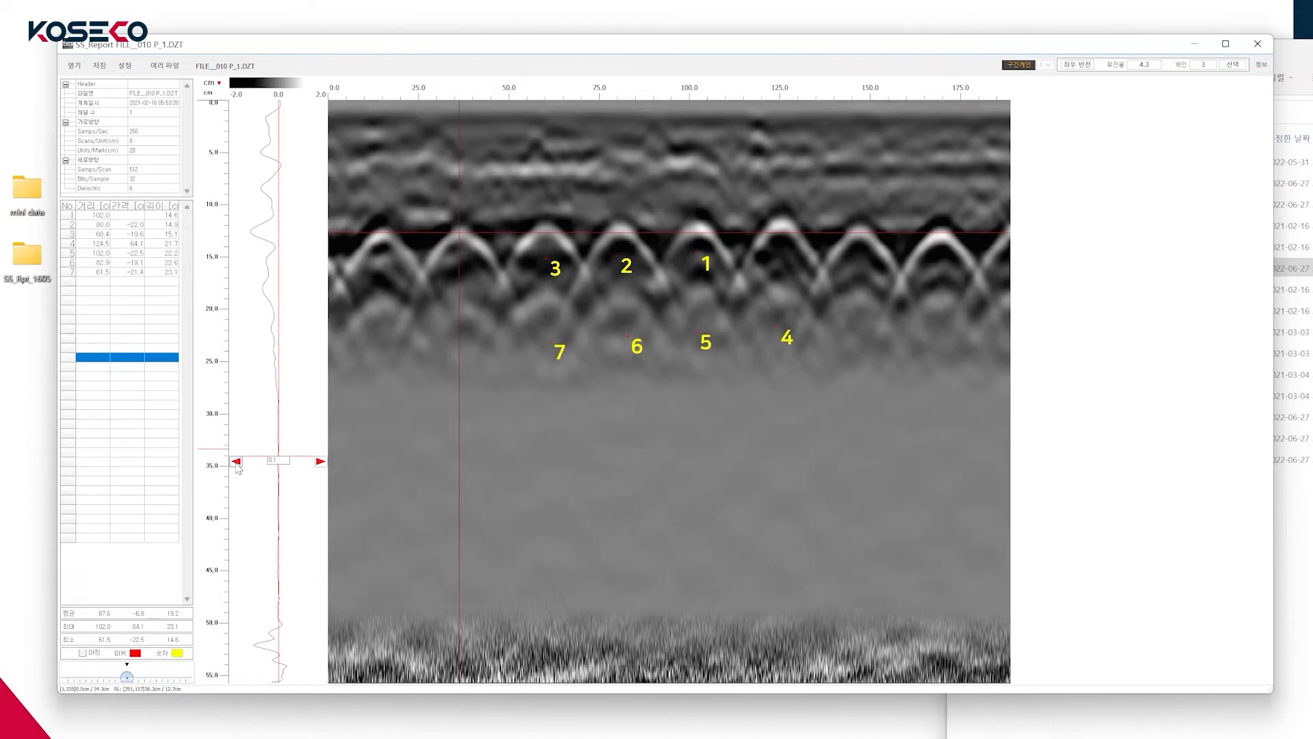
click(236, 464)
click(236, 464)
click(236, 464)
click(236, 464)
click(320, 462)
click(320, 462)
click(321, 461)
click(320, 462)
click(320, 462)
click(320, 461)
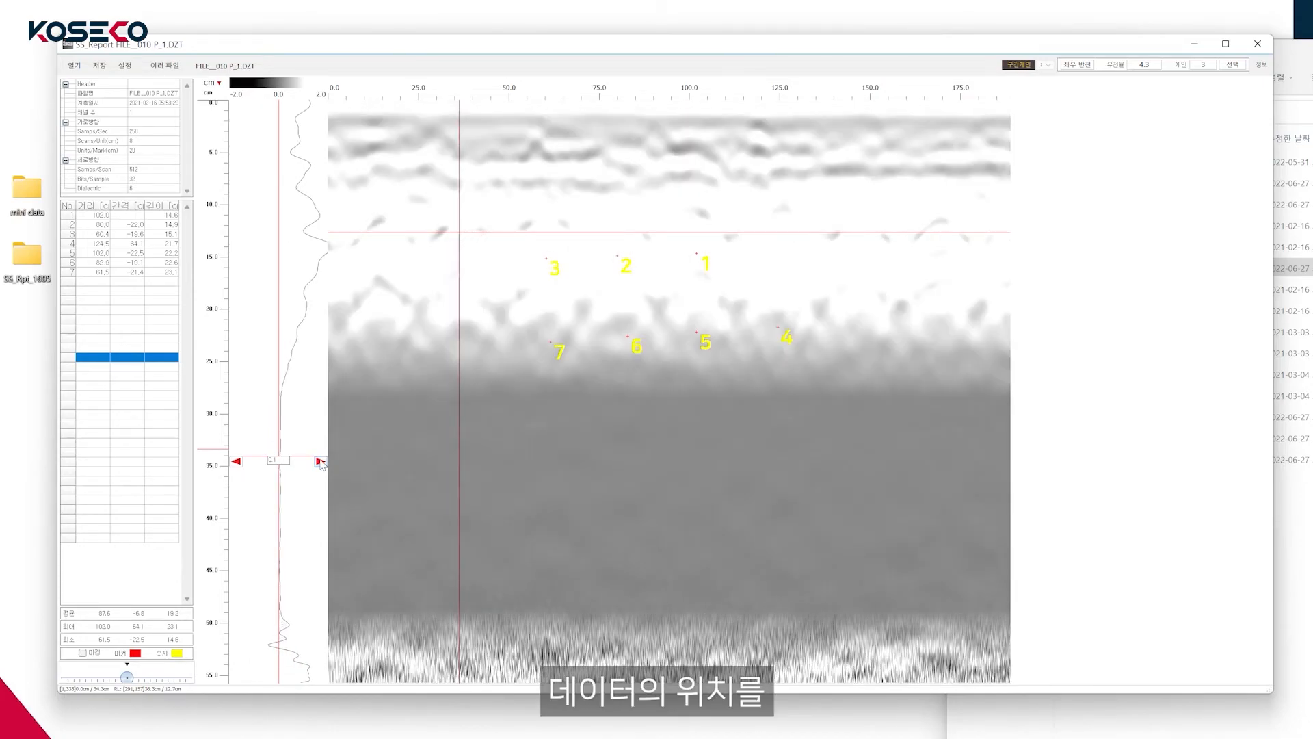
click(321, 462)
click(320, 462)
click(236, 462)
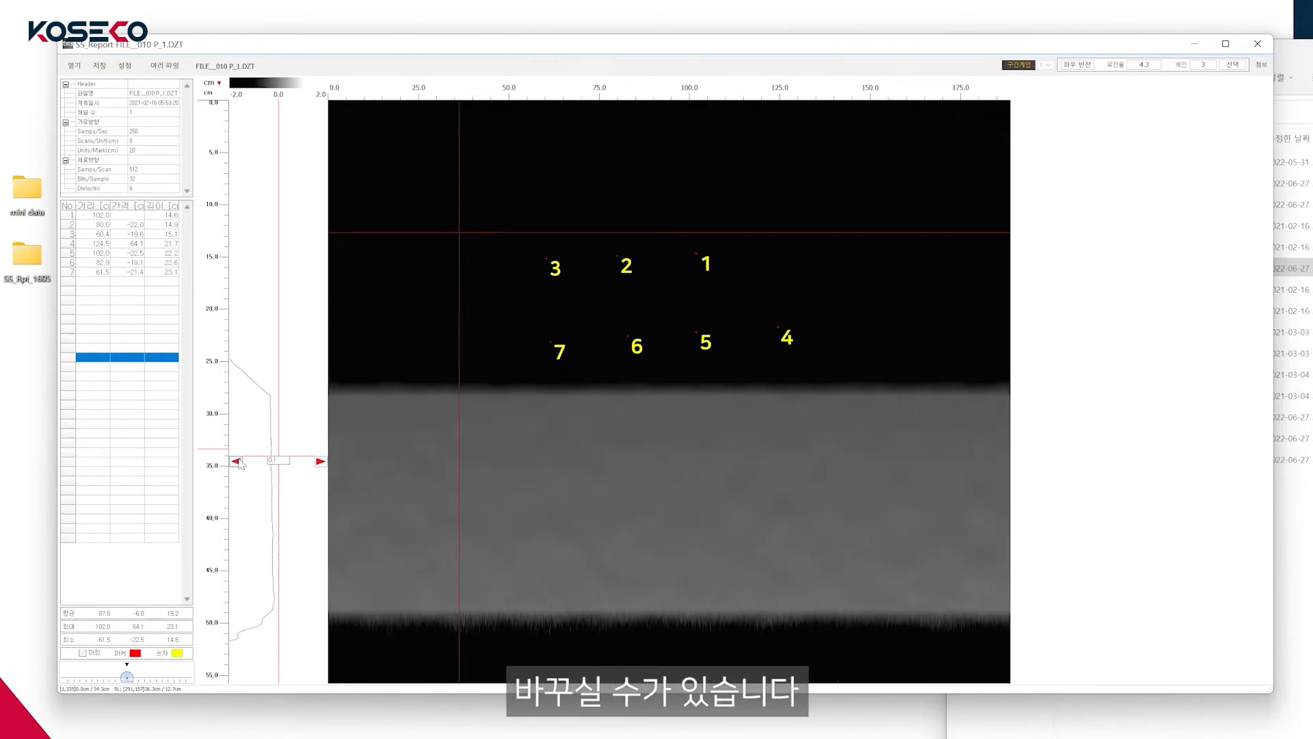
click(321, 462)
click(320, 462)
click(320, 461)
click(320, 462)
click(321, 461)
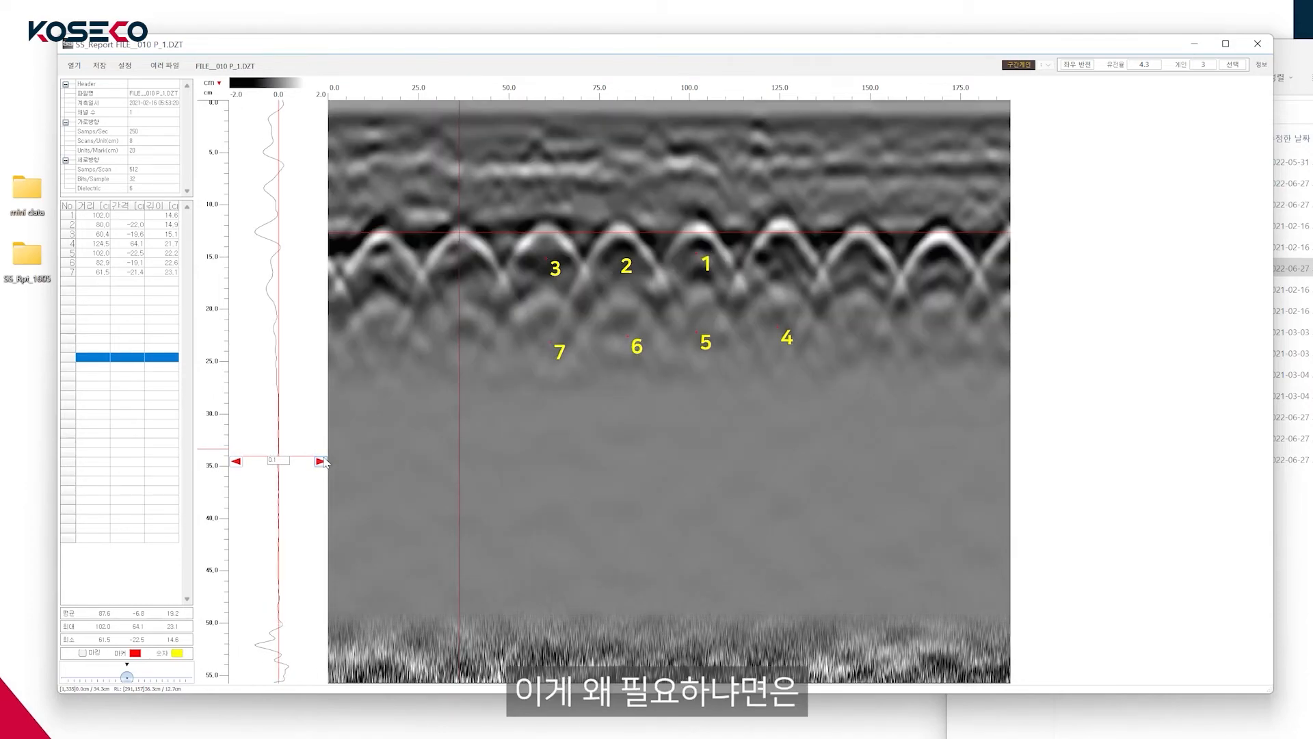
click(320, 462)
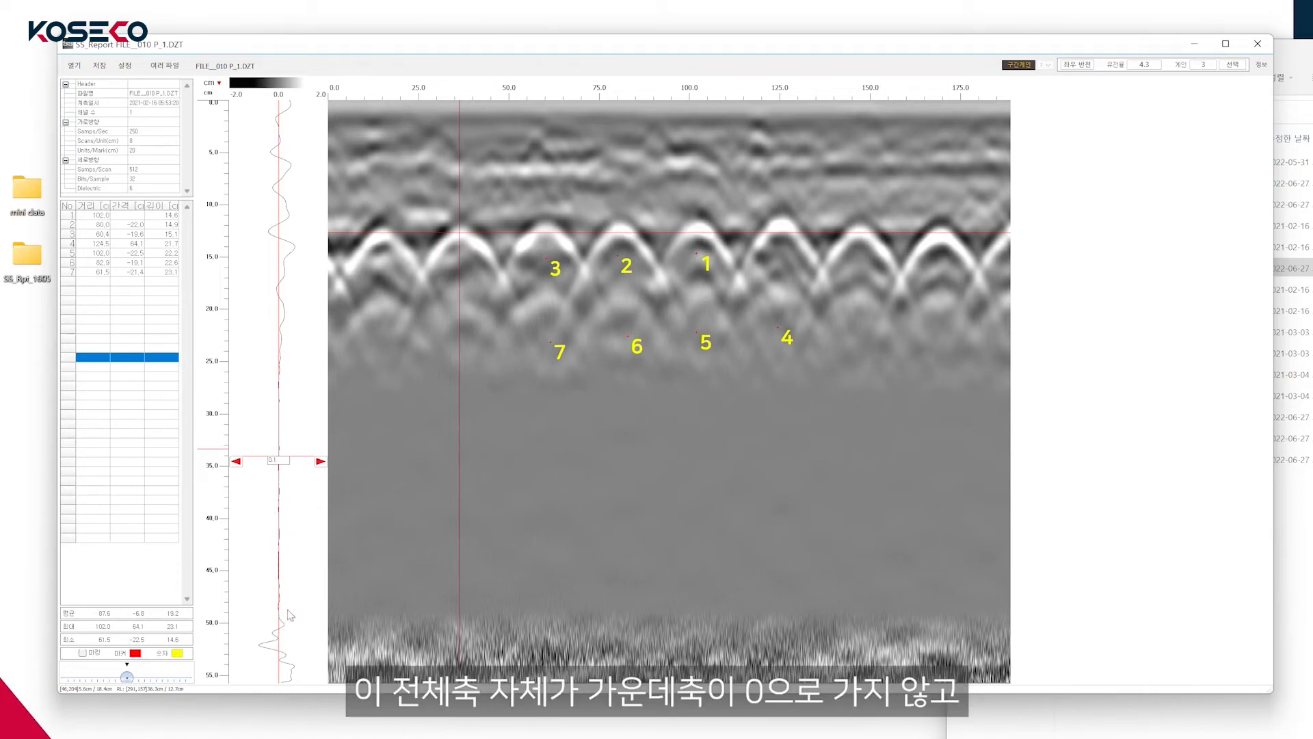
Shift the scope waveform off-centre toward the negative side, and recentre it with automatic scope alignment (스코프 자동 맞추기).
click(238, 462)
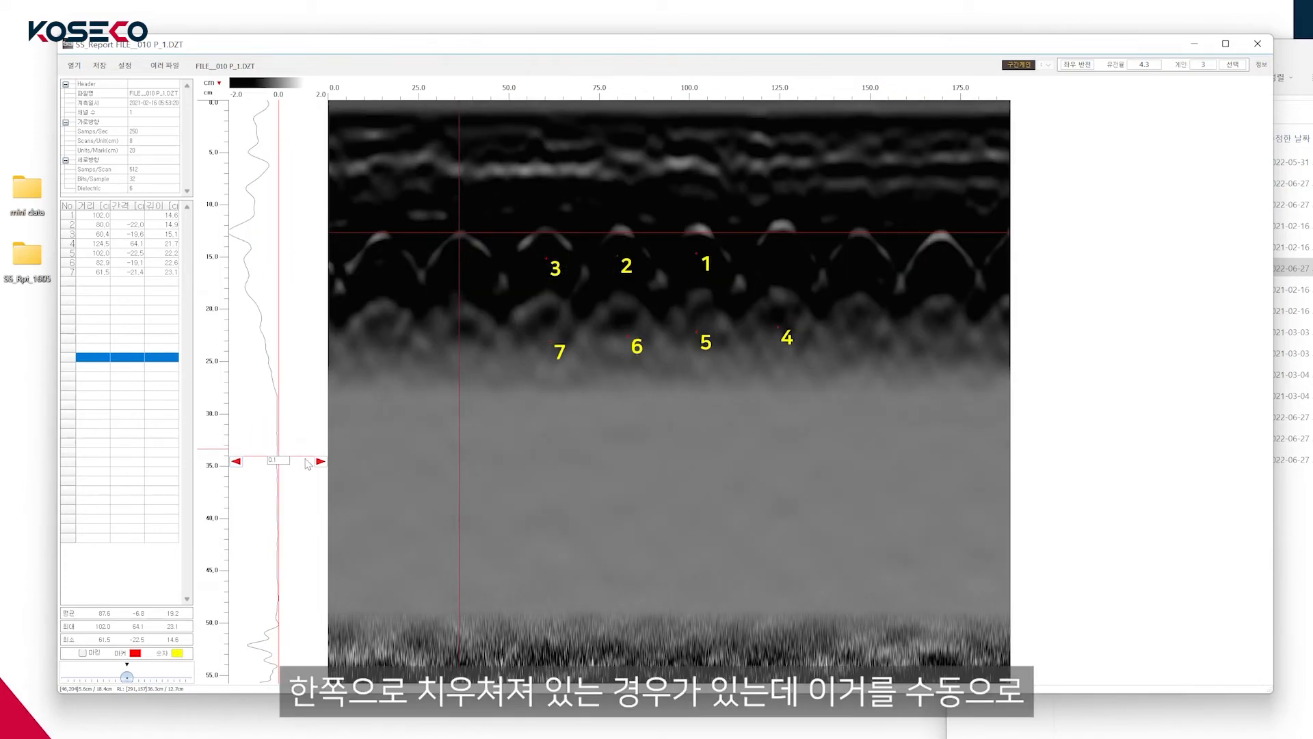
click(321, 462)
click(321, 463)
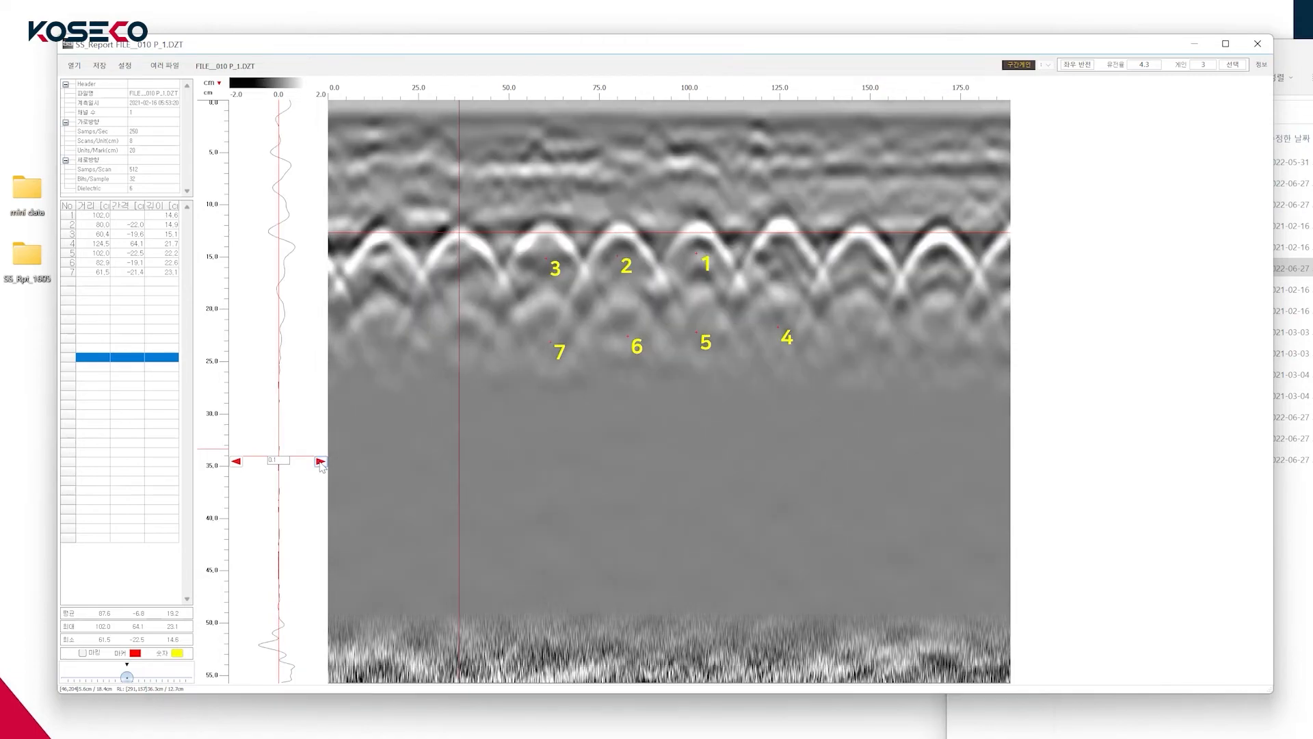
click(238, 461)
click(238, 462)
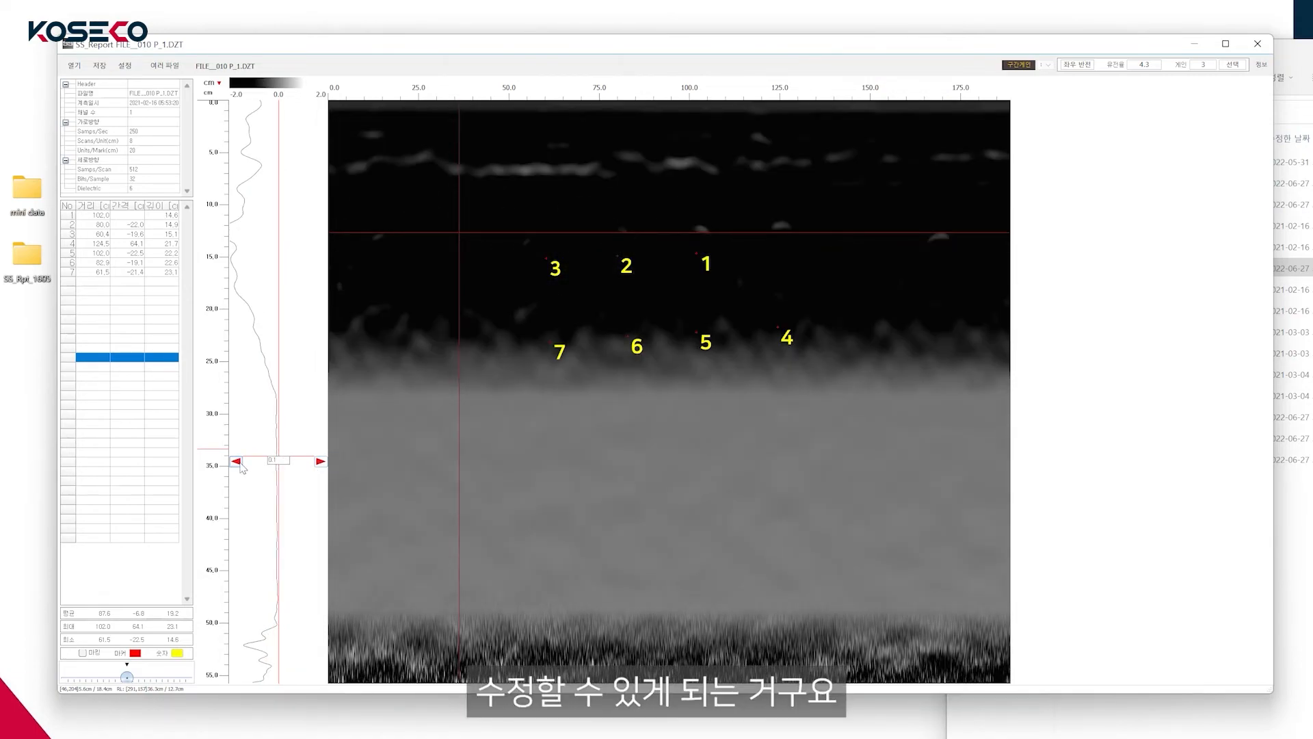
right_click(615, 429)
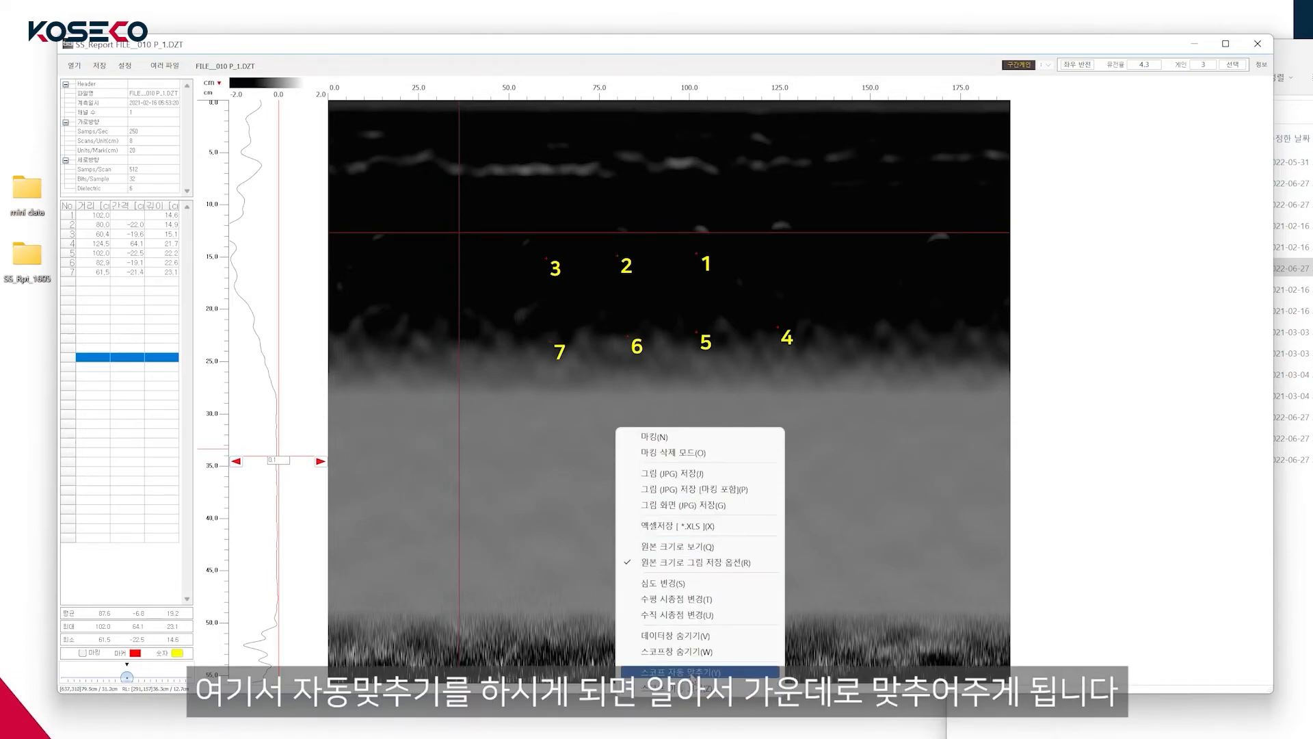
click(685, 672)
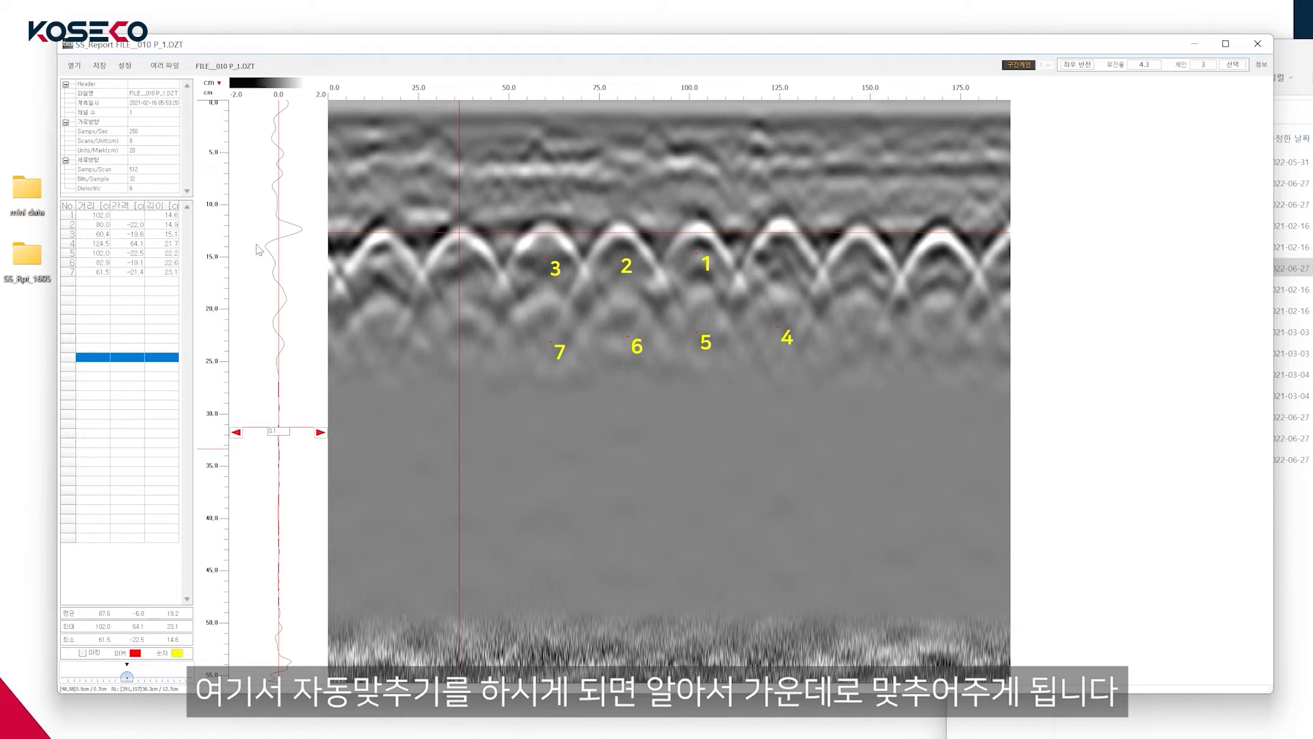
Turn scope movement (스코프 이동) off and on again, and shift the waveform manually left and right, ending slightly right of zero.
right_click(532, 382)
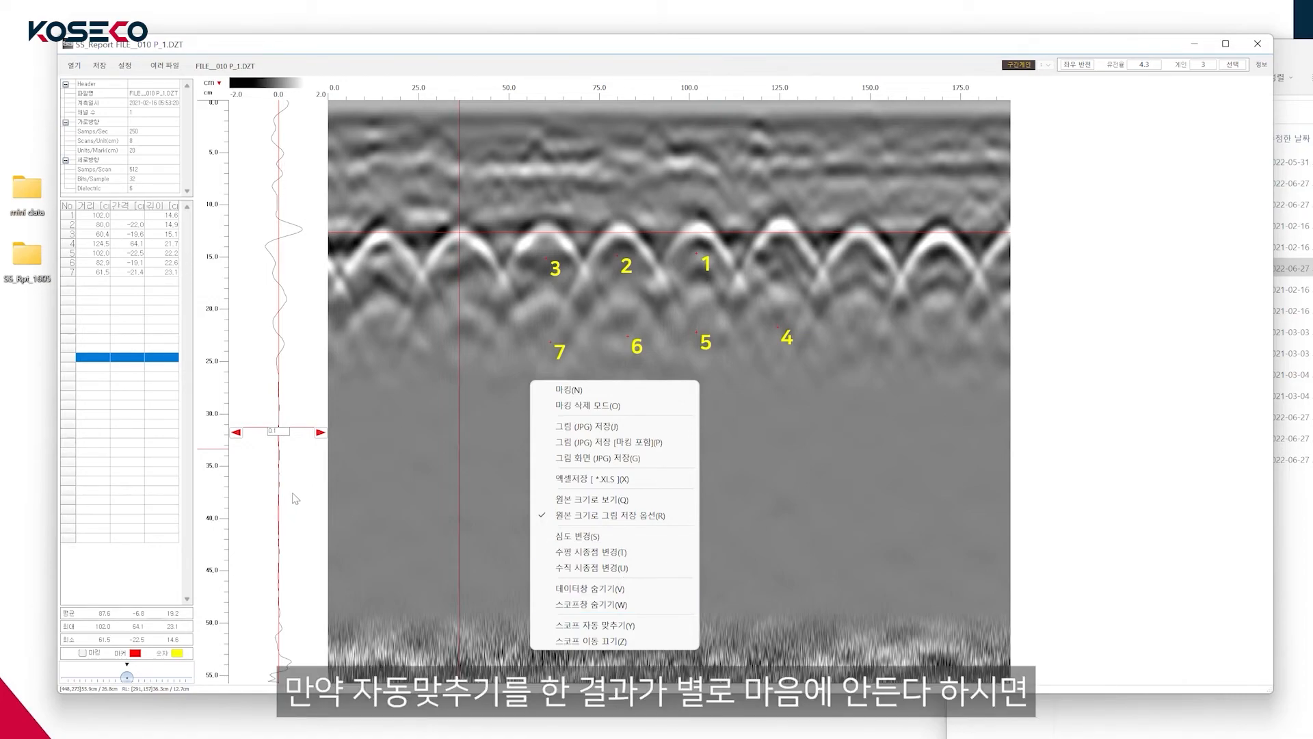
click(595, 641)
right_click(589, 548)
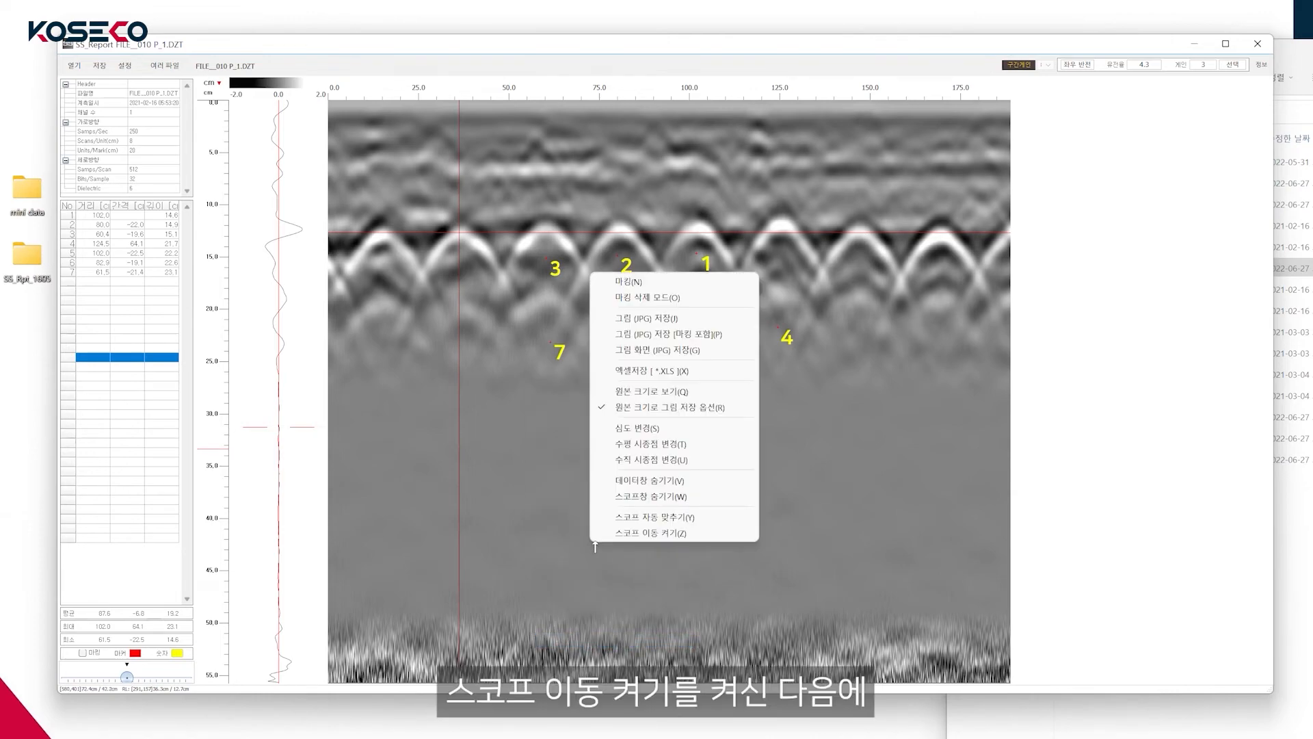
click(649, 532)
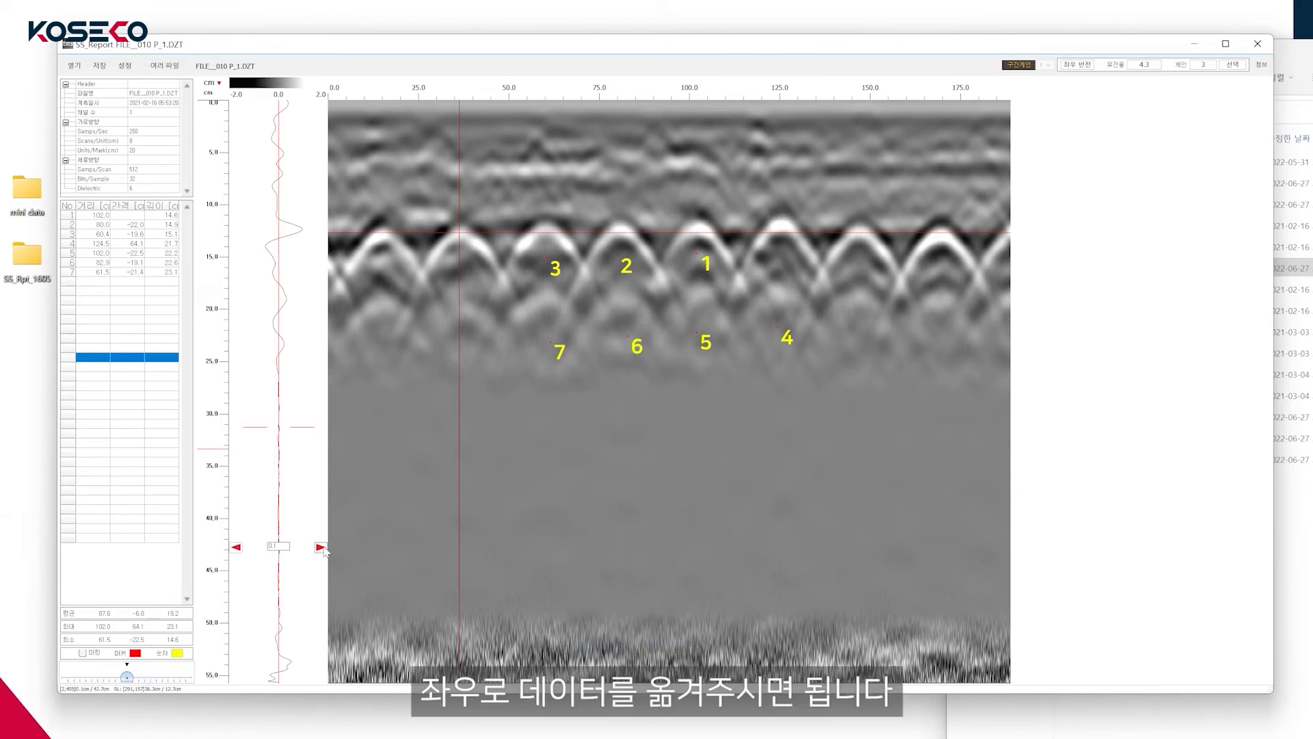
click(320, 548)
click(236, 547)
click(236, 547)
click(236, 547)
click(236, 547)
click(321, 548)
click(320, 547)
click(320, 548)
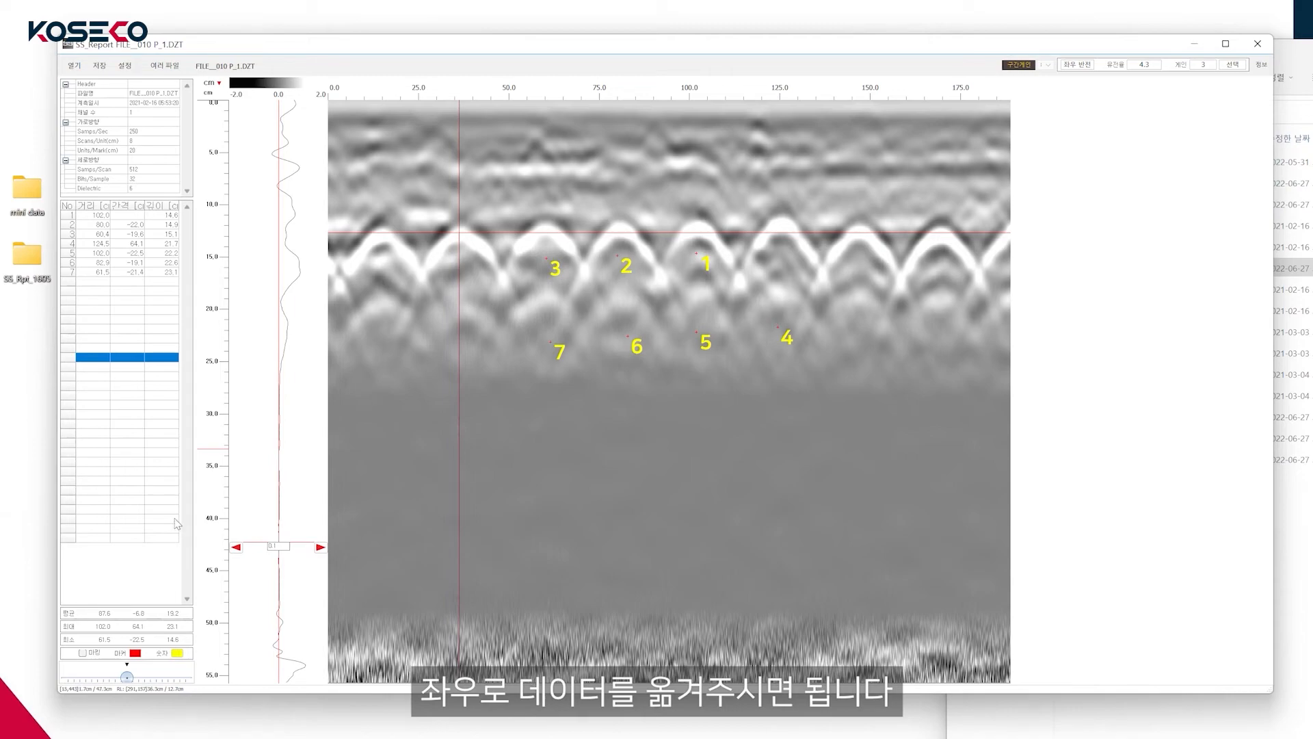
right_click(488, 549)
click(509, 535)
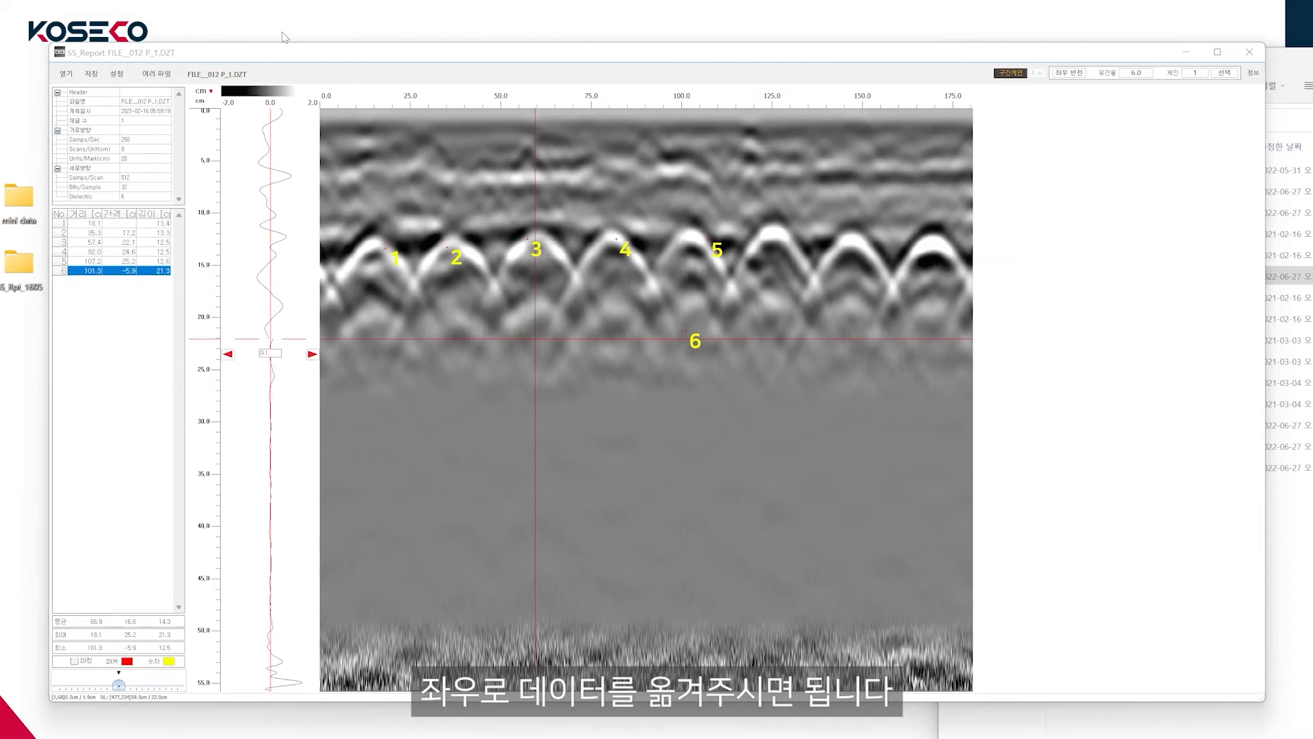
Show the multi-file list (여러 파일) and load all five DZT files from the mini data folder into it.
click(158, 75)
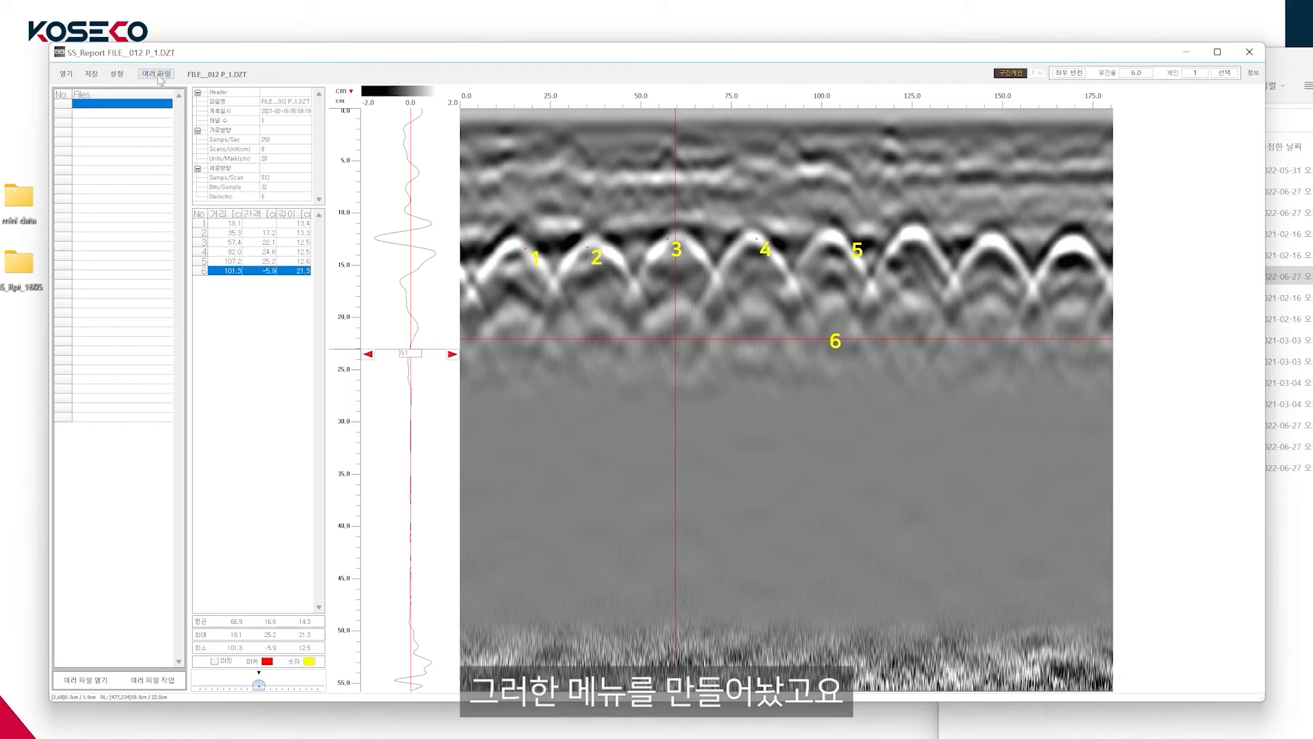
click(85, 680)
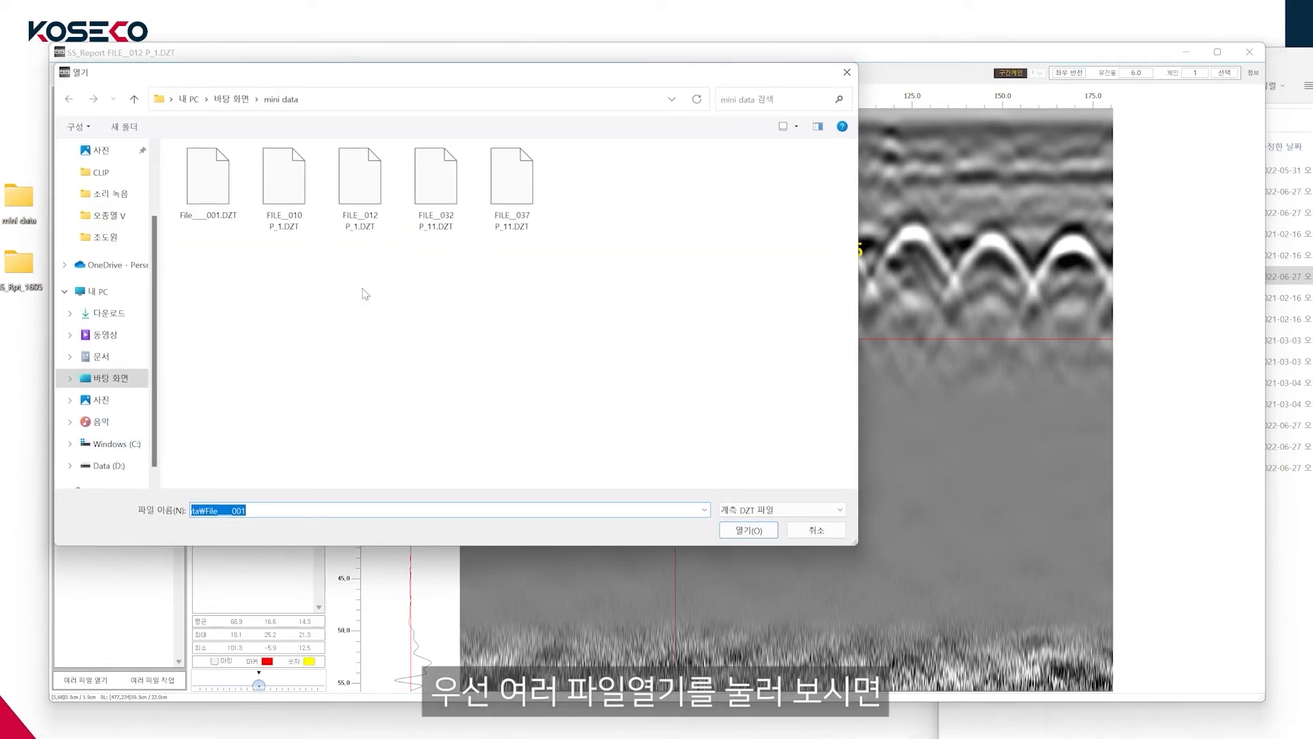
drag(615, 294, 181, 143)
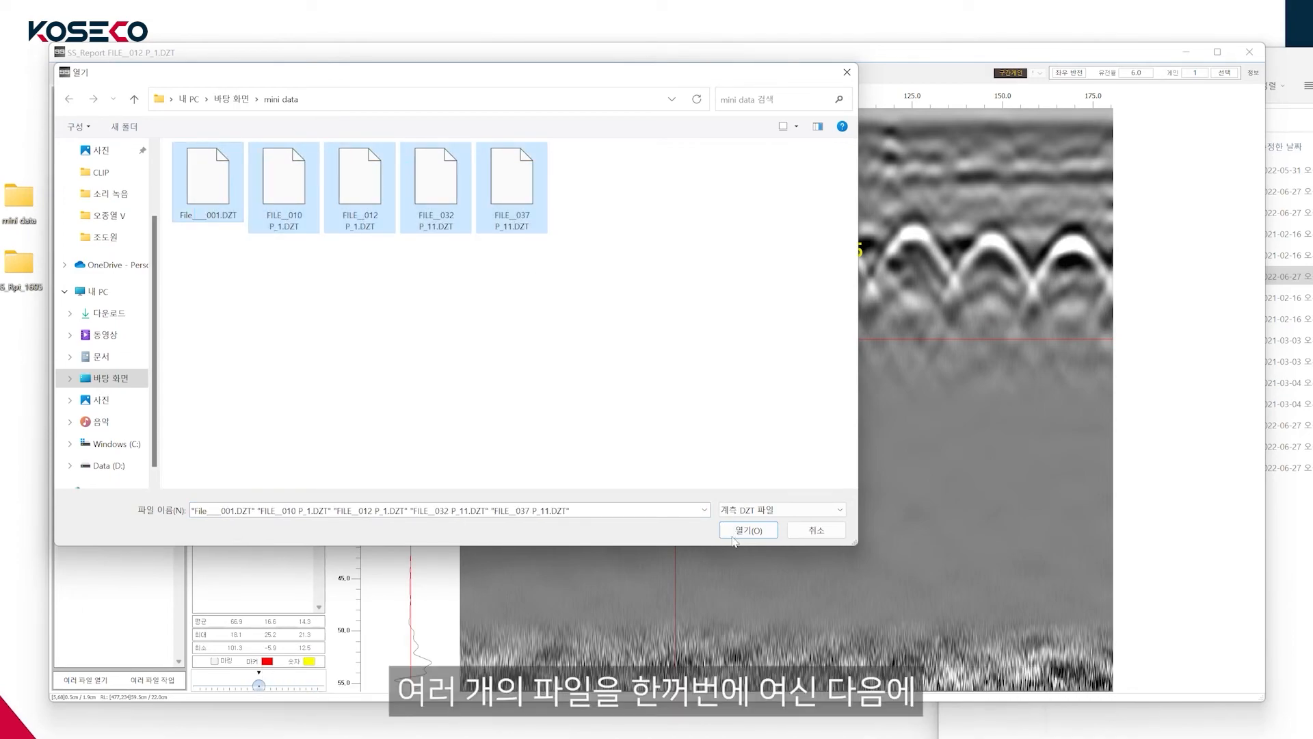
click(748, 531)
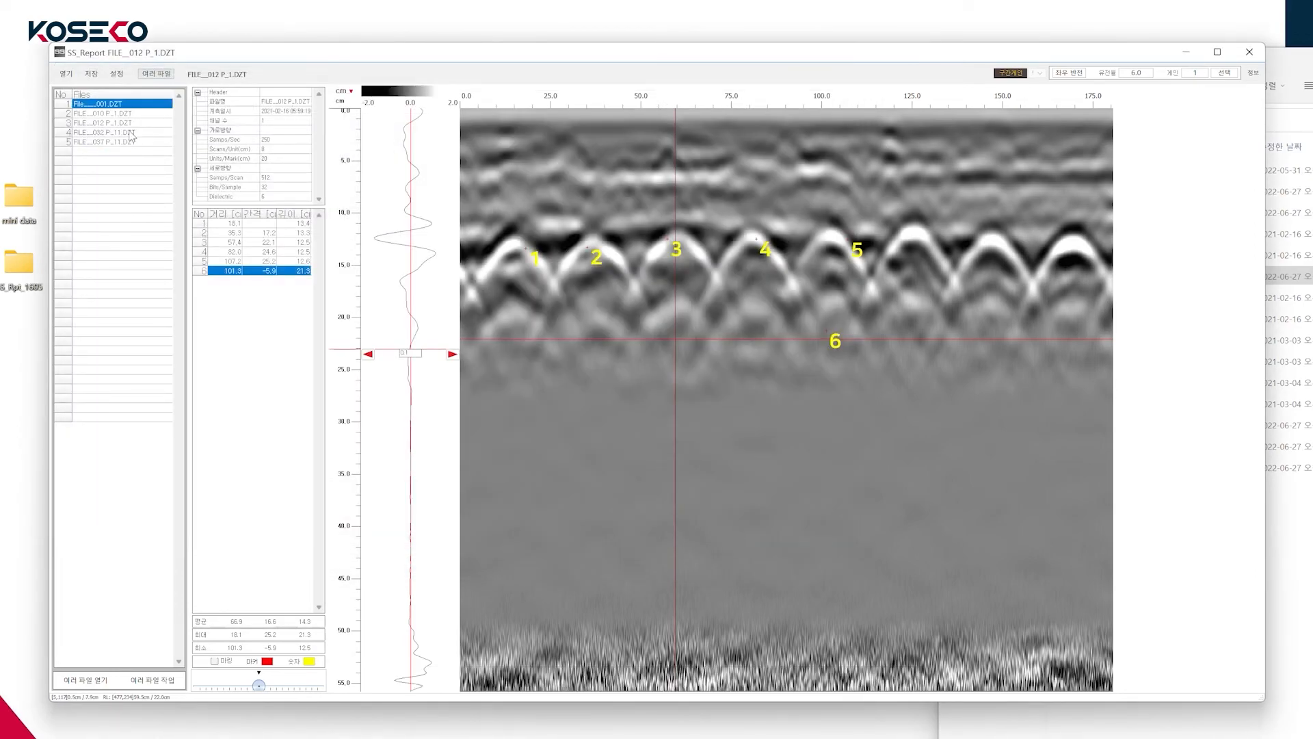
Open FILE__037 P_11.DZT from the multi-file list without saving the marking changes of the current file.
click(121, 142)
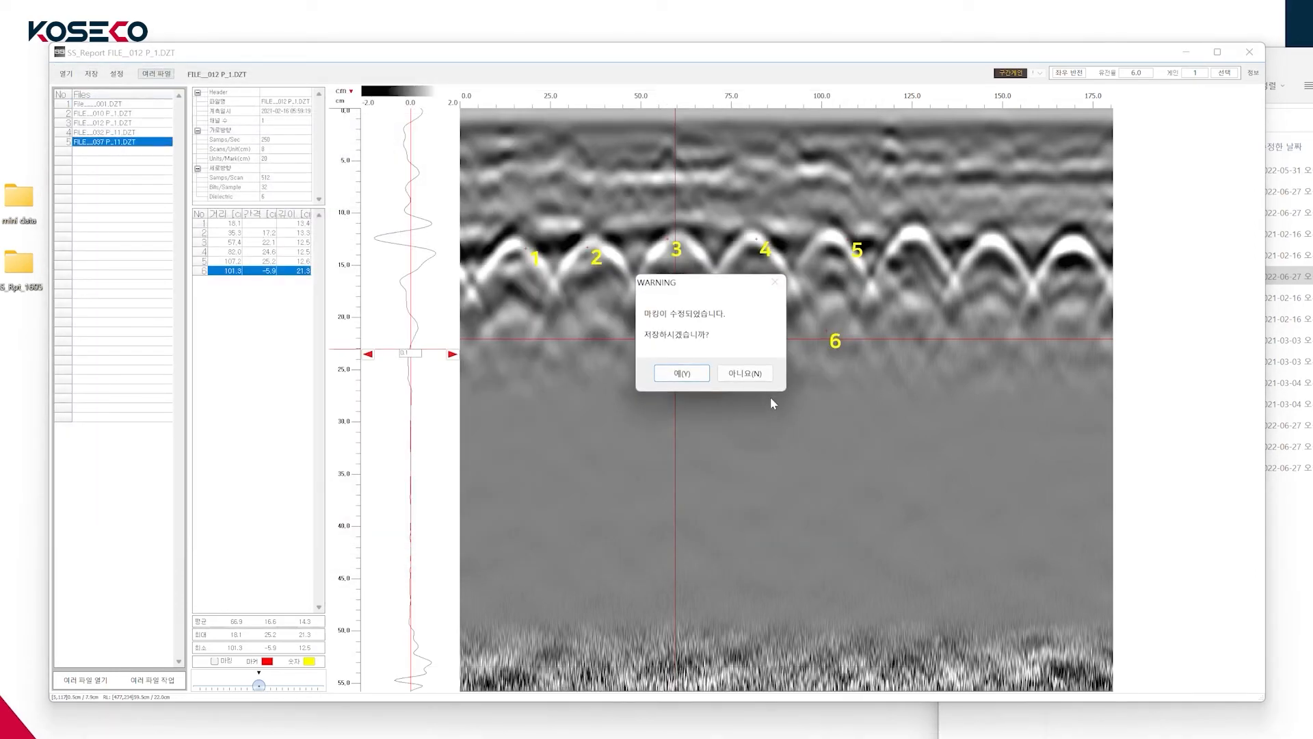
click(728, 378)
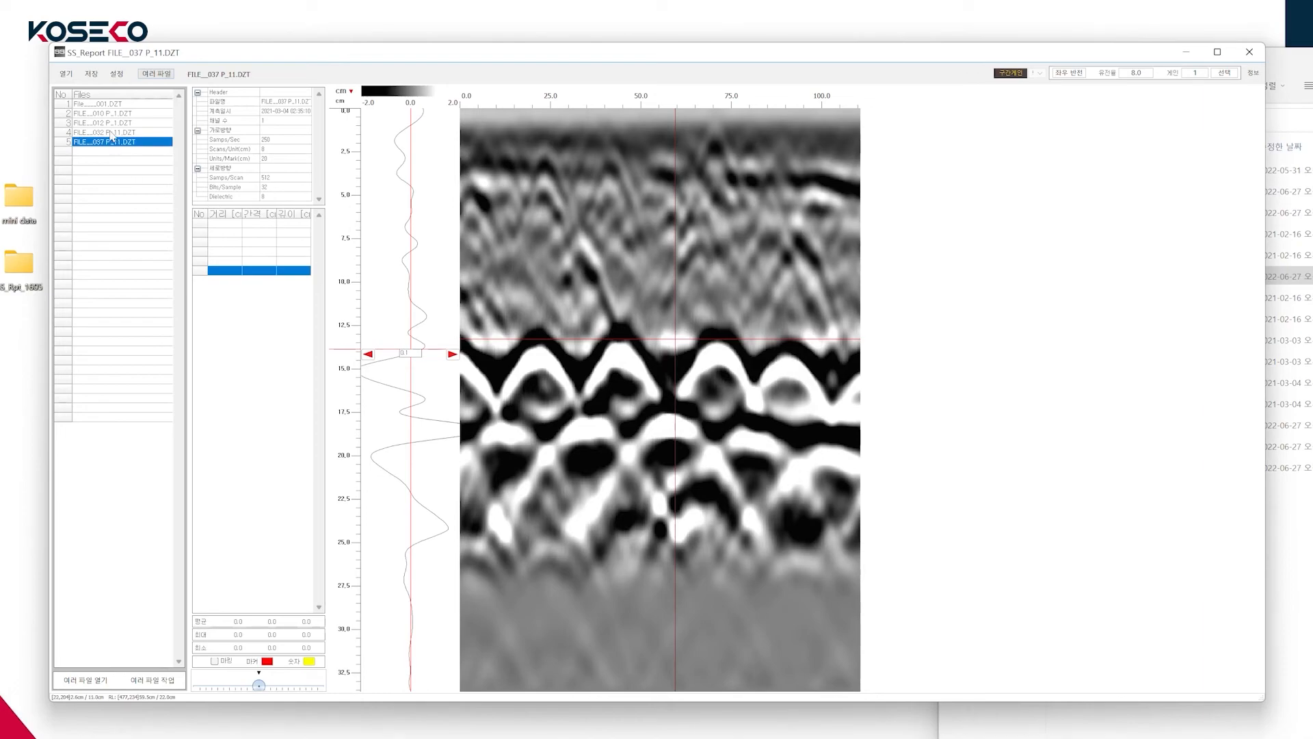
View the scan data of the listed DZT files one after another, going up and down the list and ending on FILE__037 P_11.DZT.
click(111, 132)
double_click(113, 123)
double_click(115, 113)
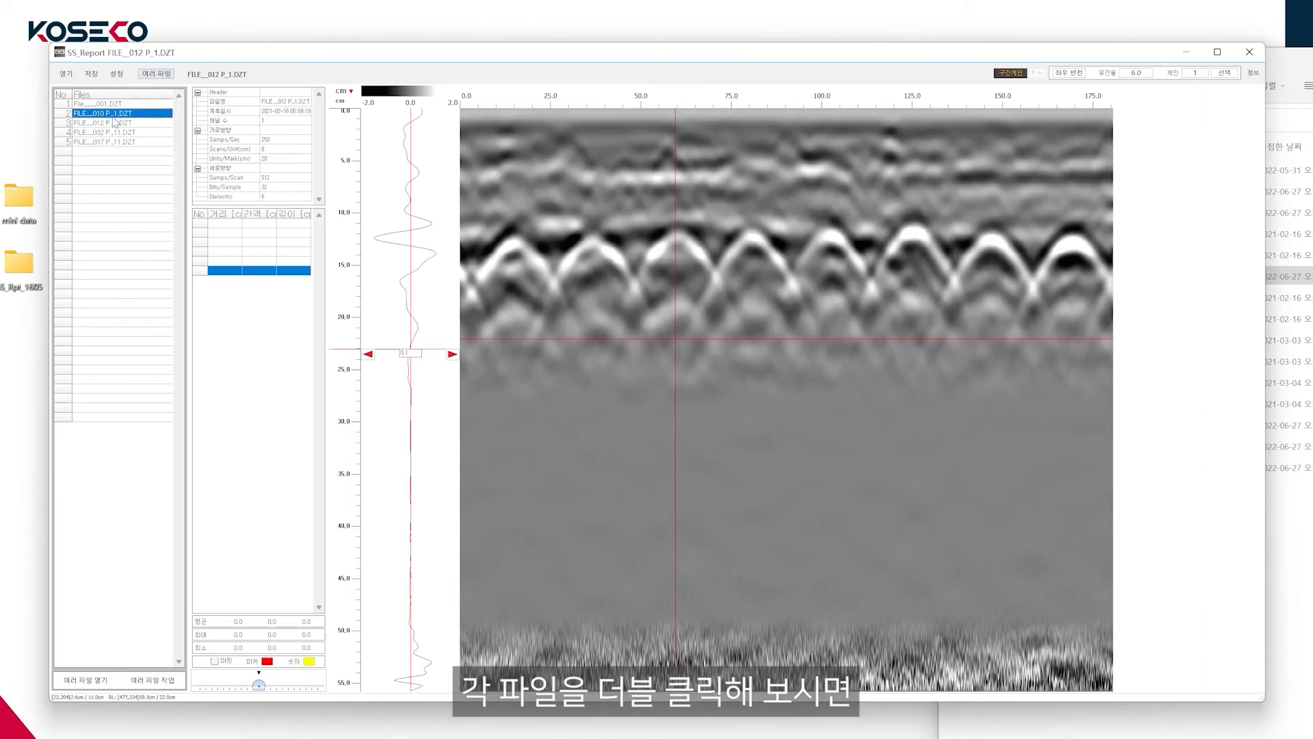
double_click(113, 105)
double_click(115, 114)
double_click(116, 123)
double_click(115, 132)
double_click(118, 141)
double_click(118, 132)
double_click(117, 123)
double_click(121, 114)
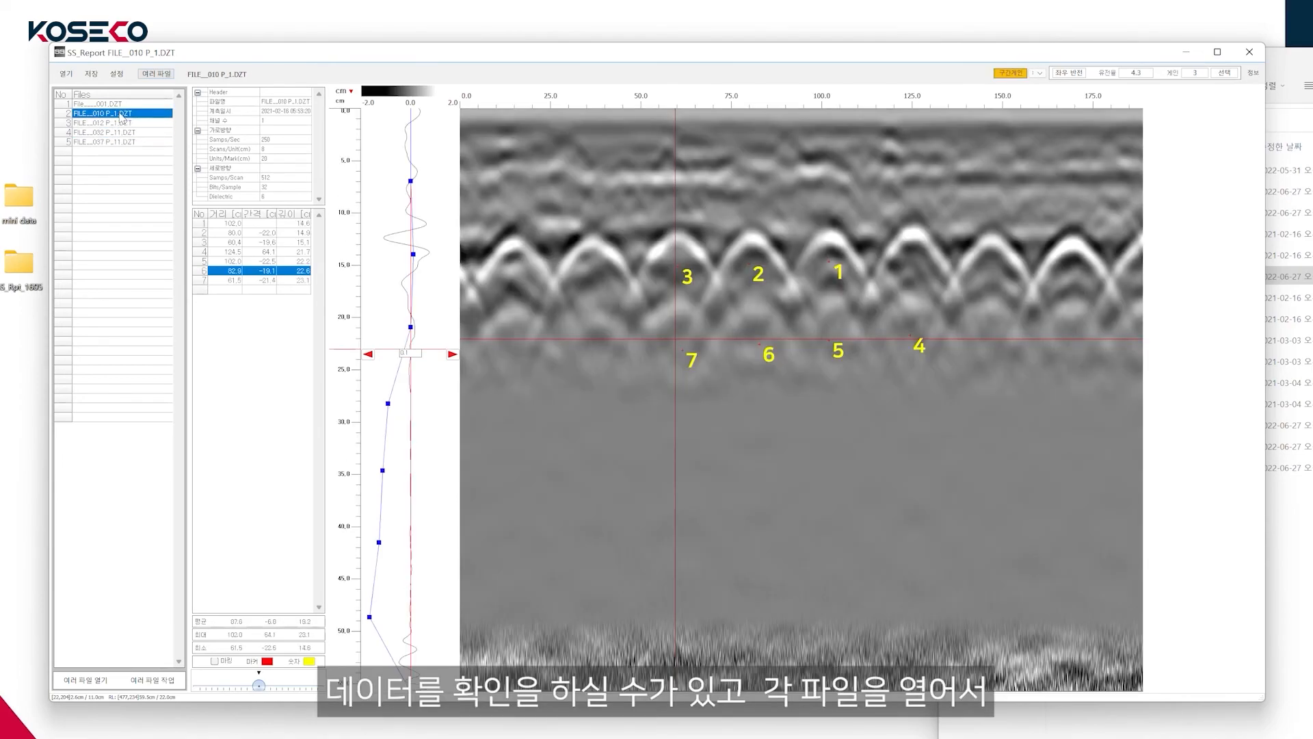
double_click(121, 141)
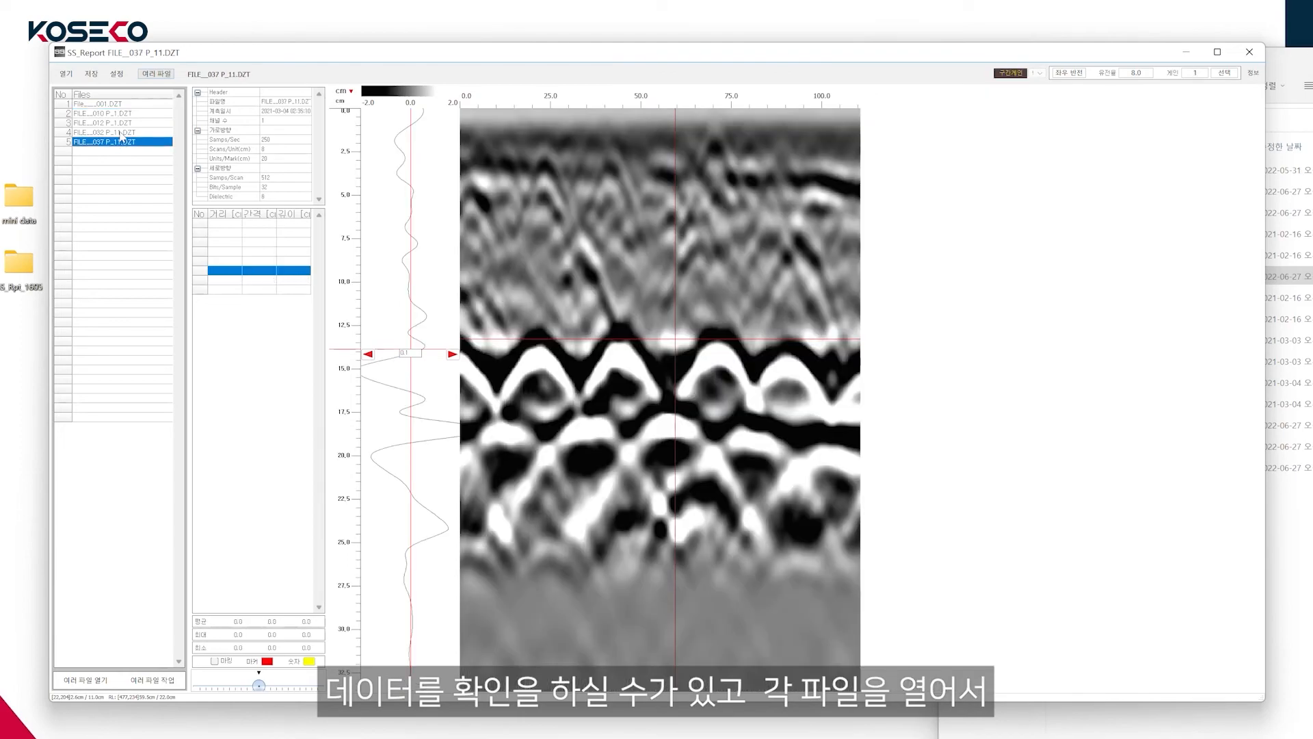
double_click(122, 133)
double_click(121, 142)
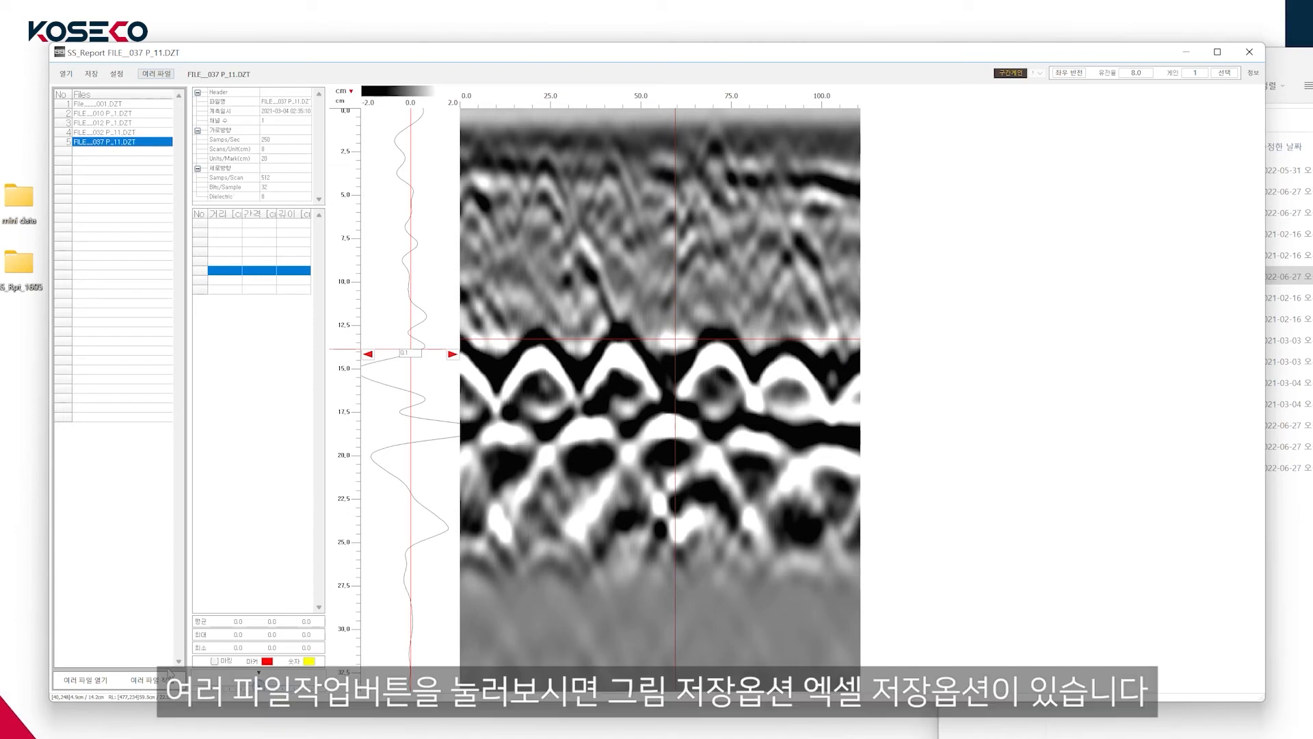
Show the batch save options for multiple files (여러 파일 작업), dismiss them without choosing one, and hide the multi-file list.
click(152, 686)
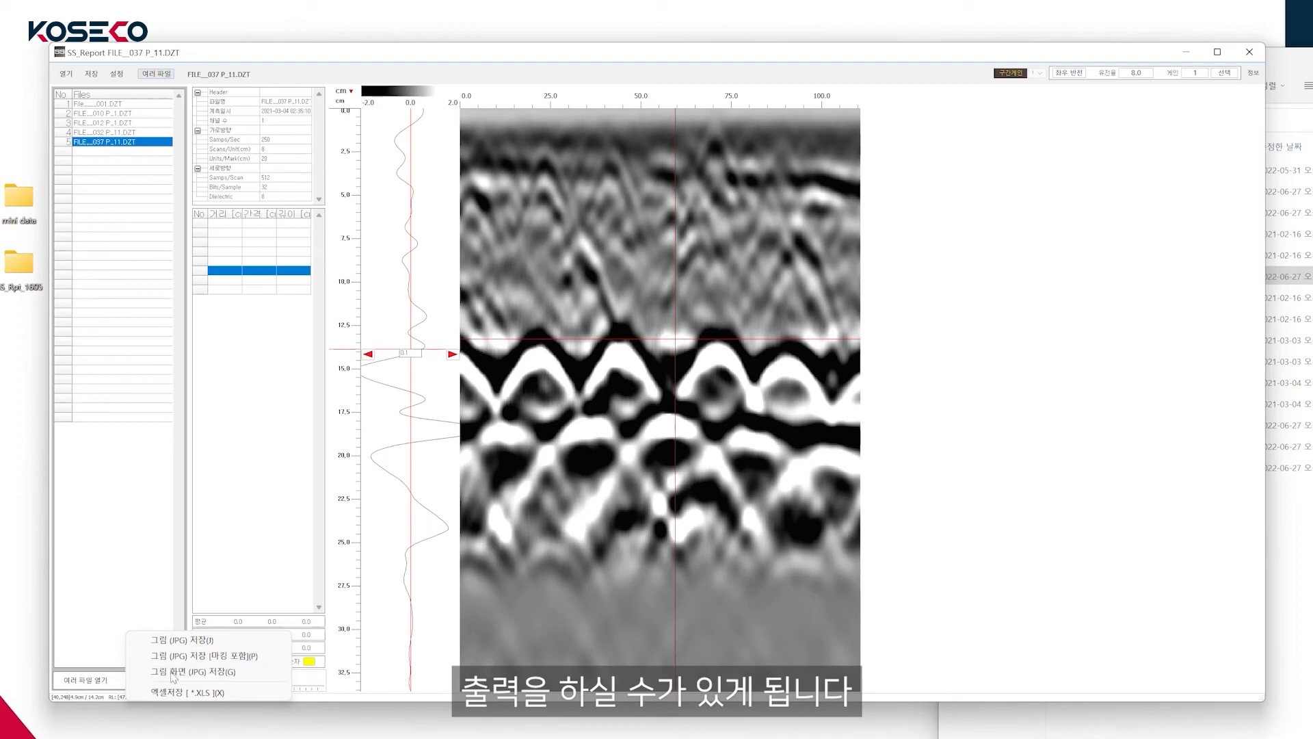
click(353, 721)
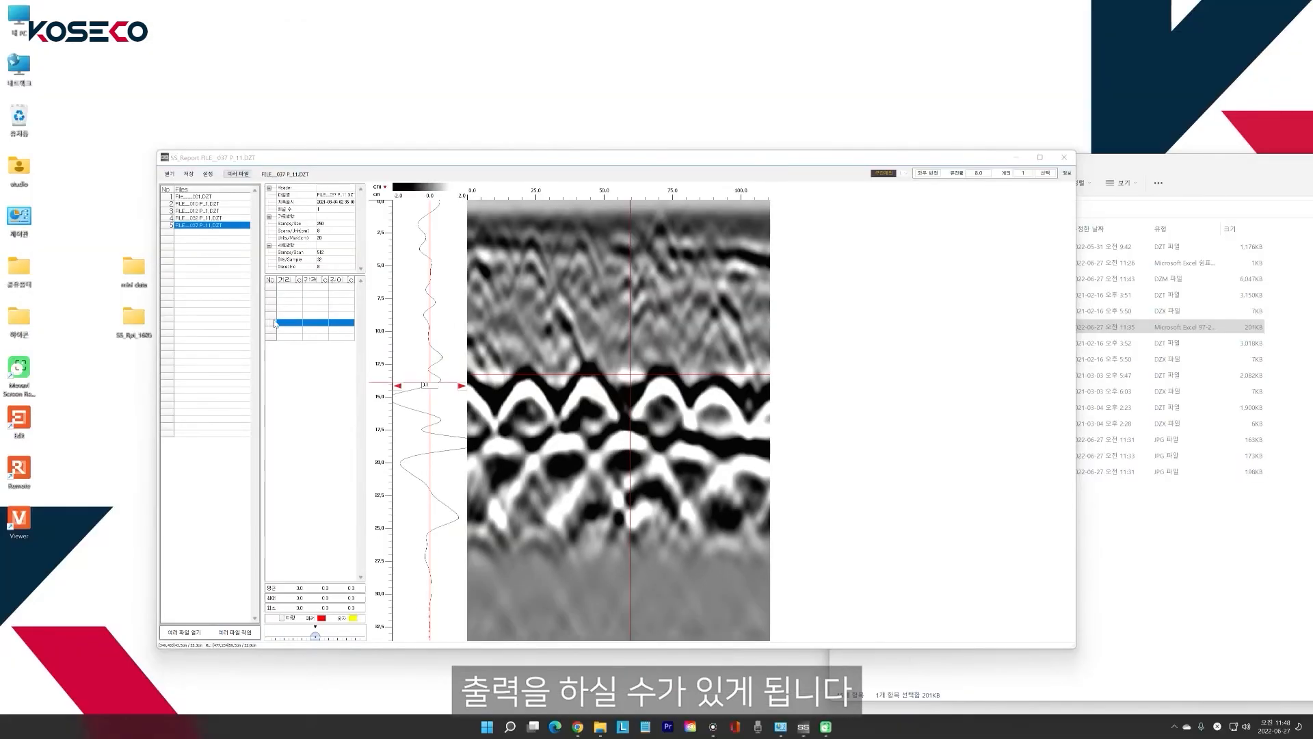
click(245, 176)
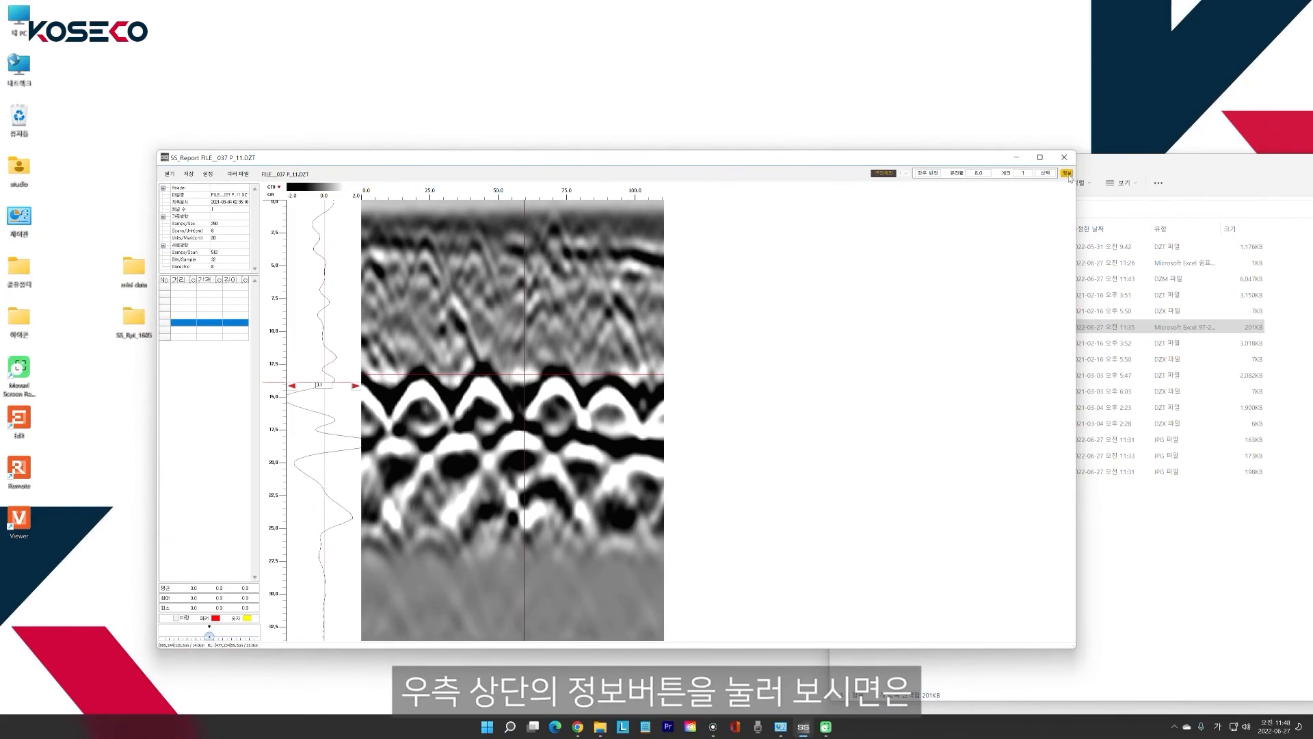
Open the manual SS_Report.pdf from the program information (정보), browse through its sections, and close the manual and the information window.
click(1068, 174)
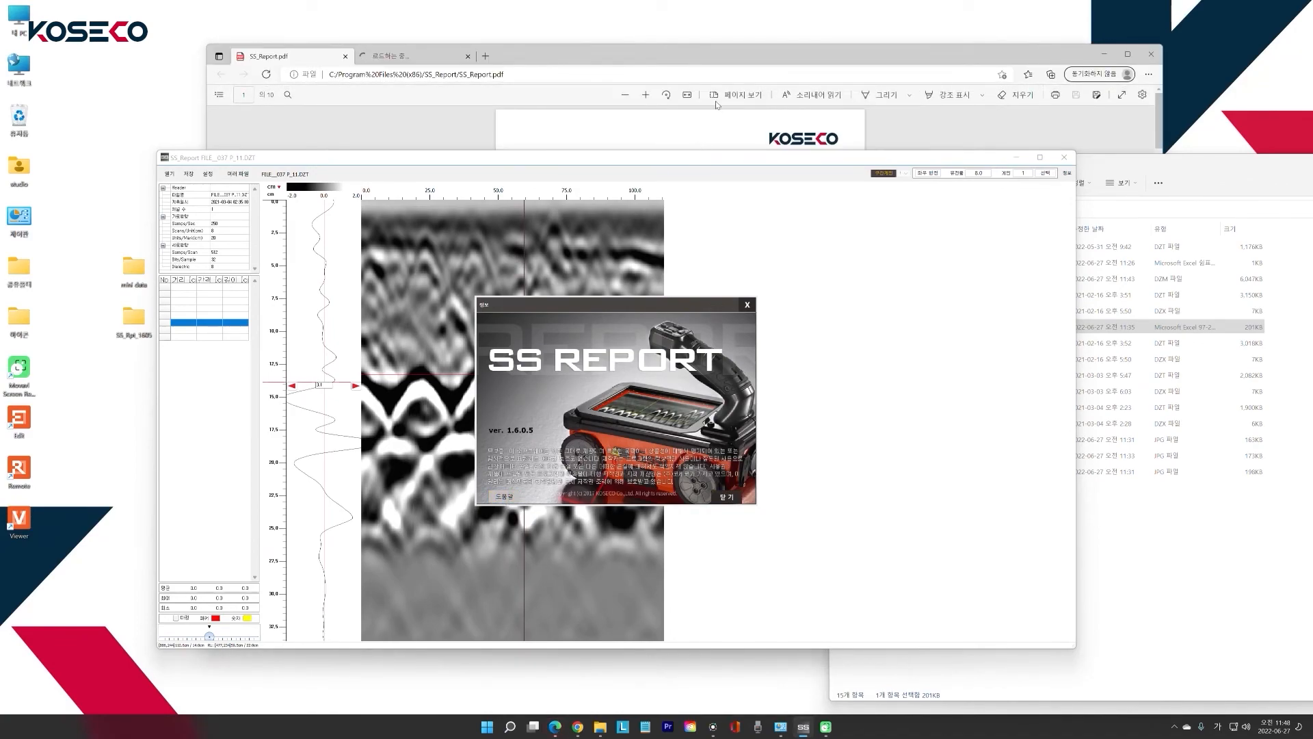
click(734, 57)
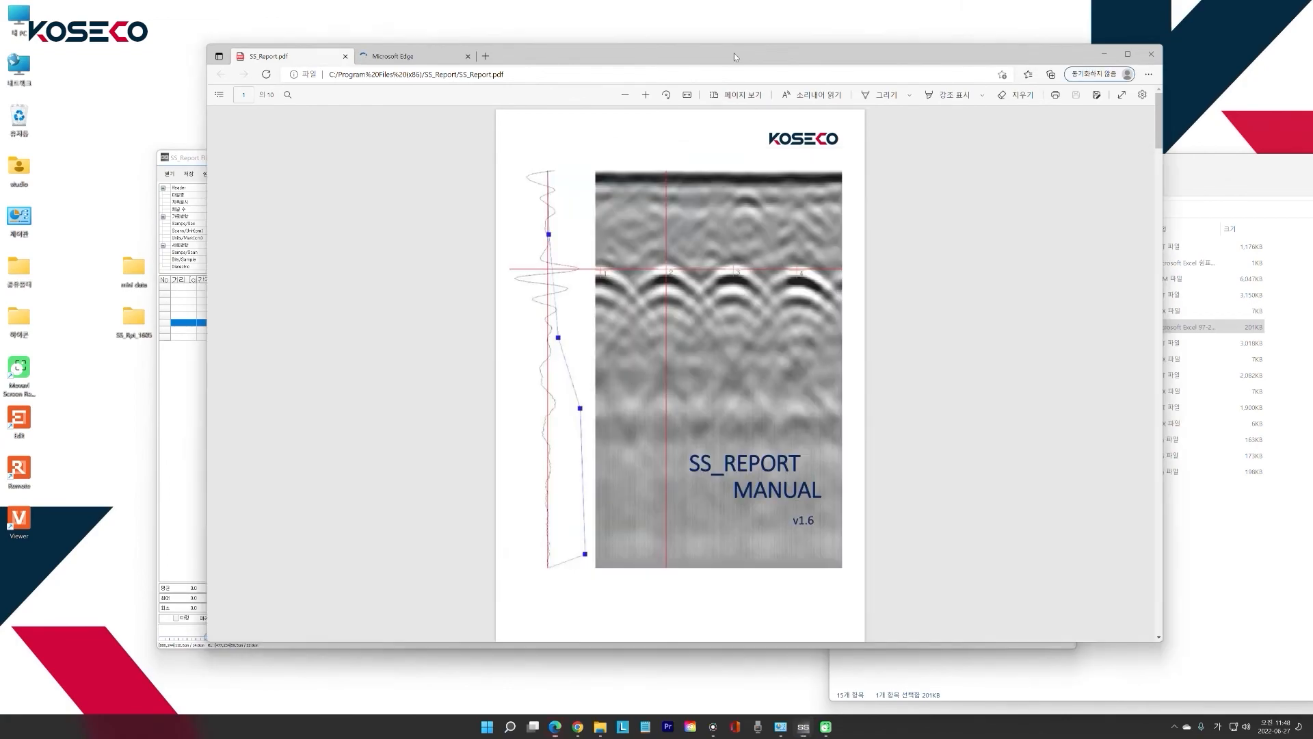
scroll(865, 381, down, 10)
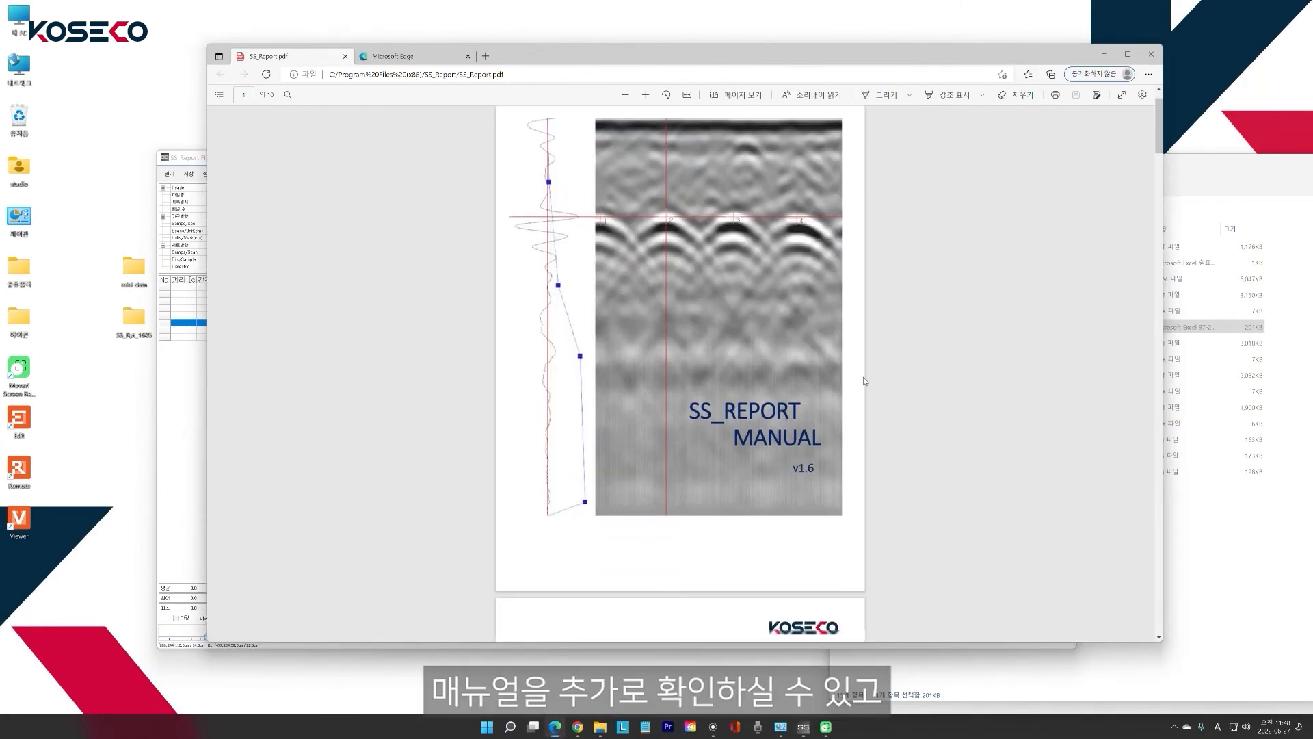
scroll(865, 381, down, 20)
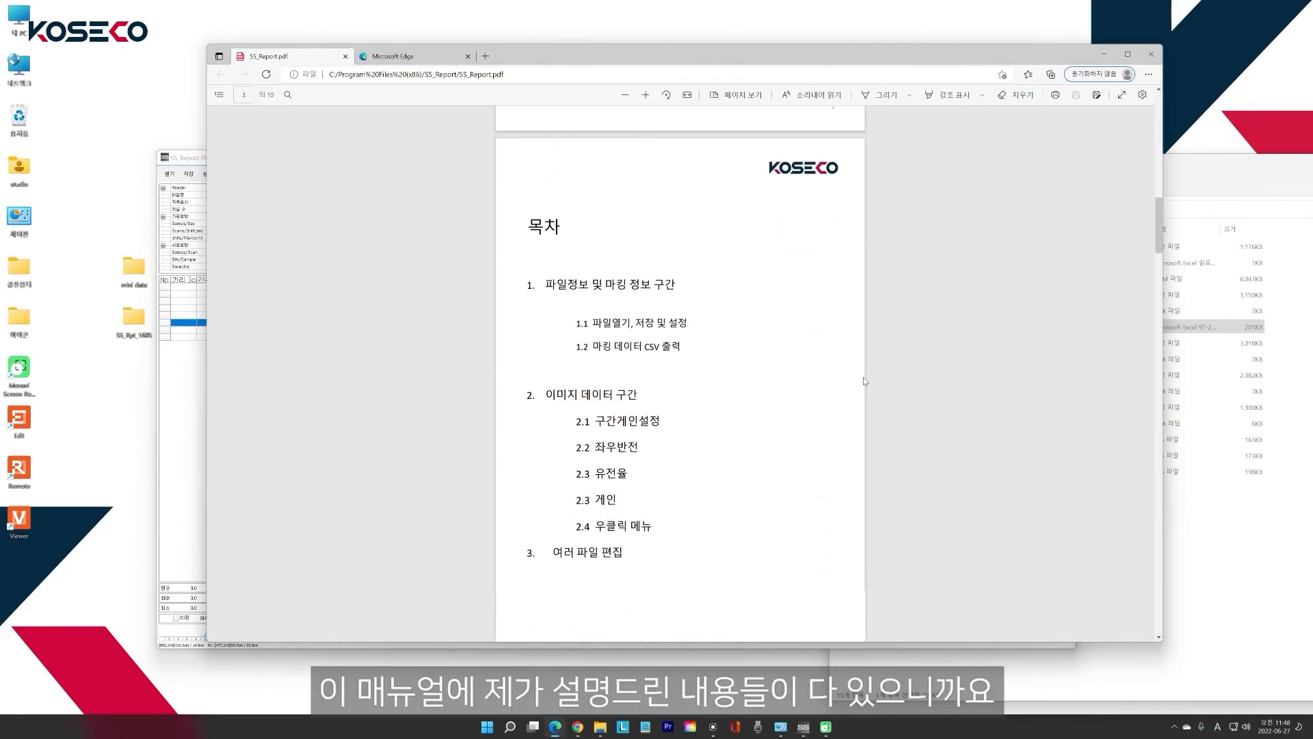
scroll(865, 381, down, 20)
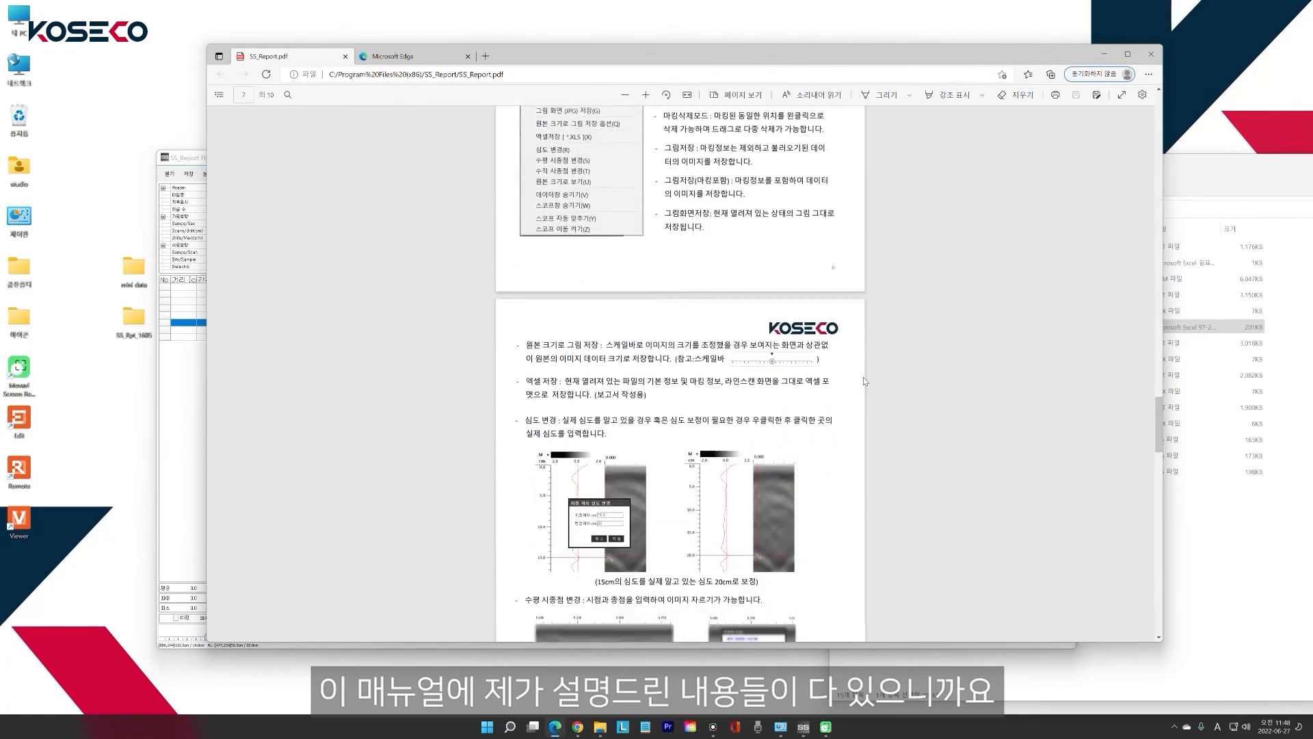
scroll(864, 381, down, 10)
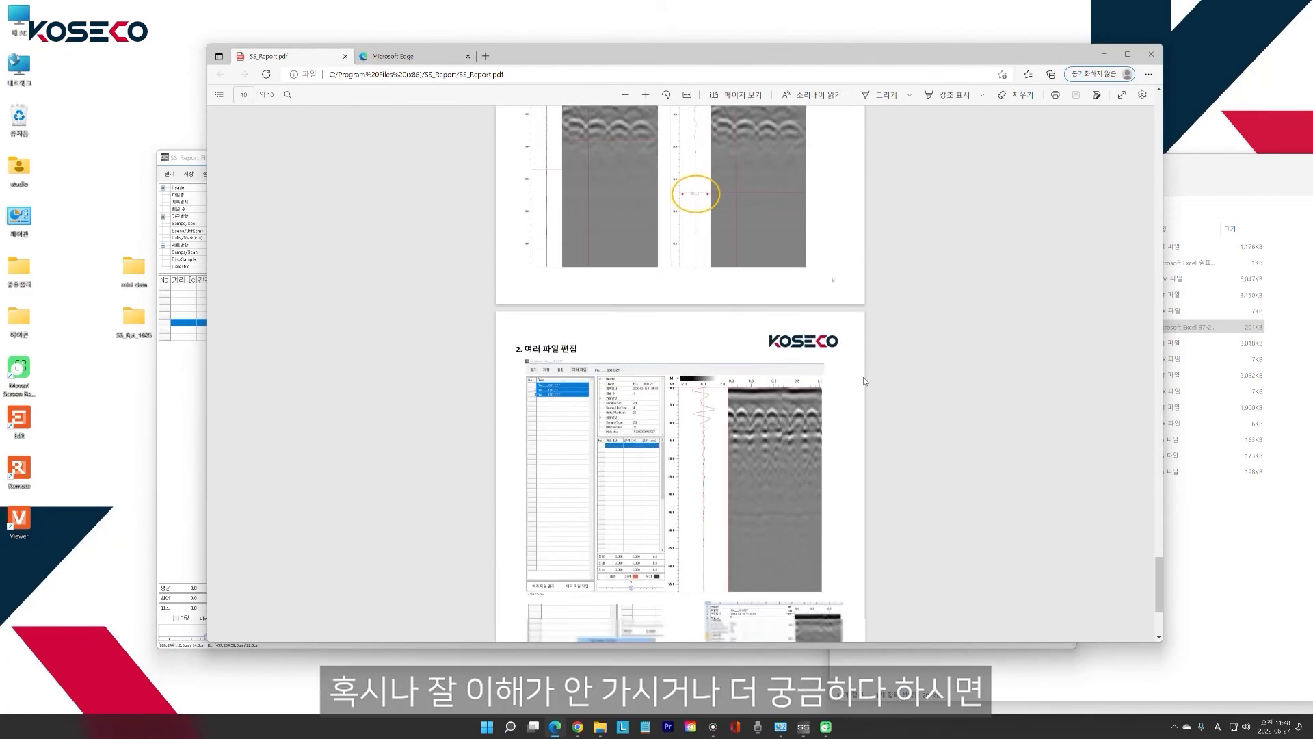
scroll(861, 389, up, 20)
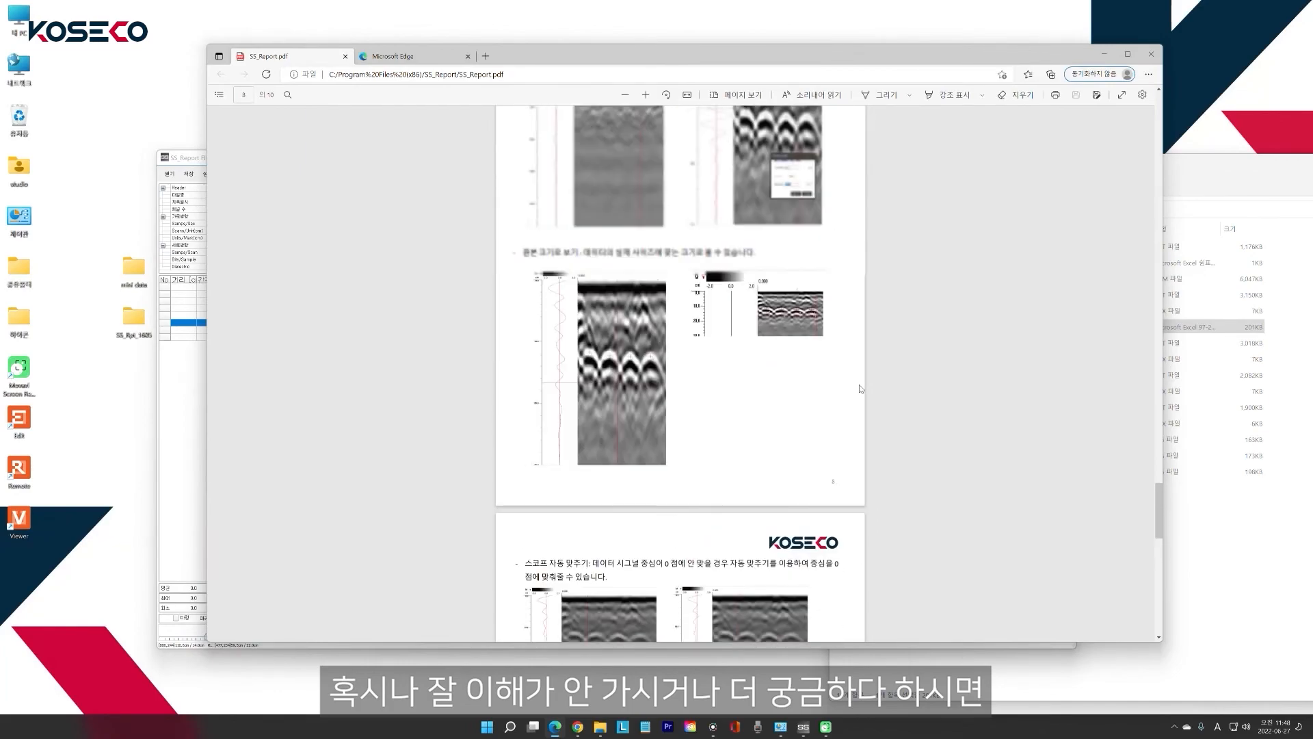
scroll(860, 389, up, 10)
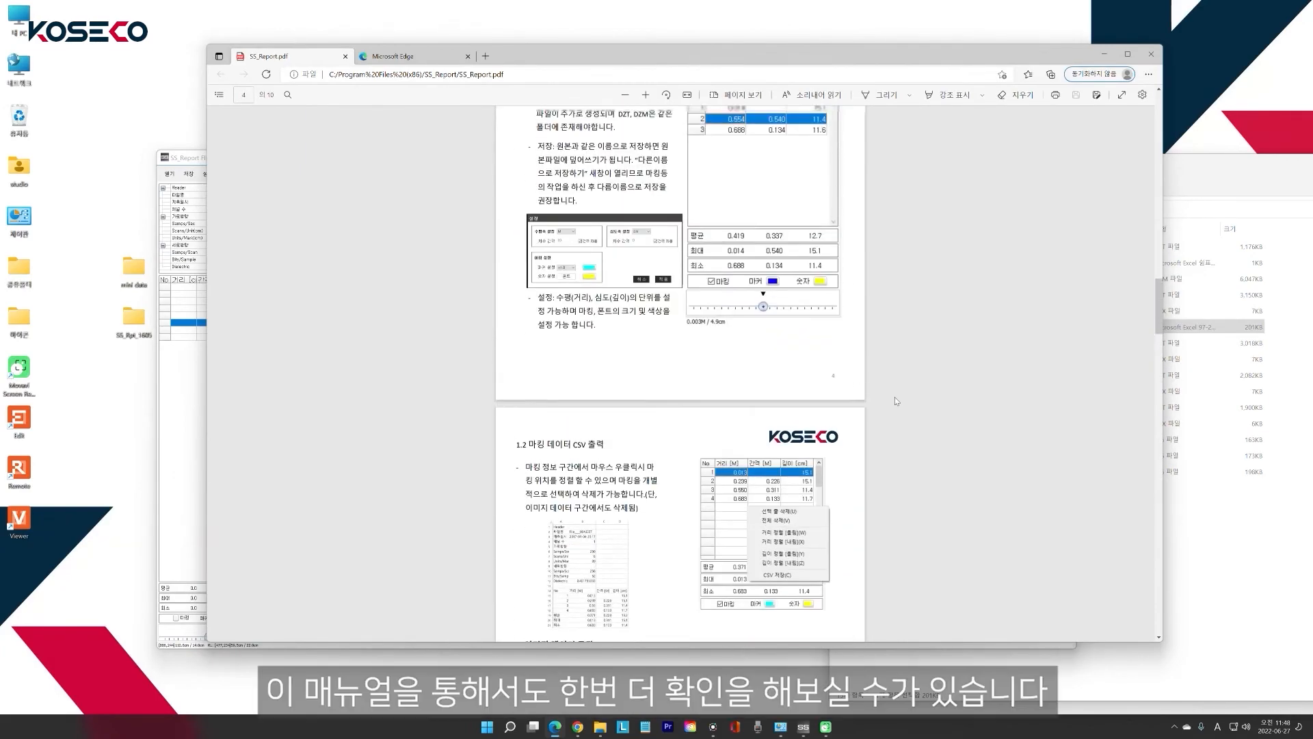
click(1151, 53)
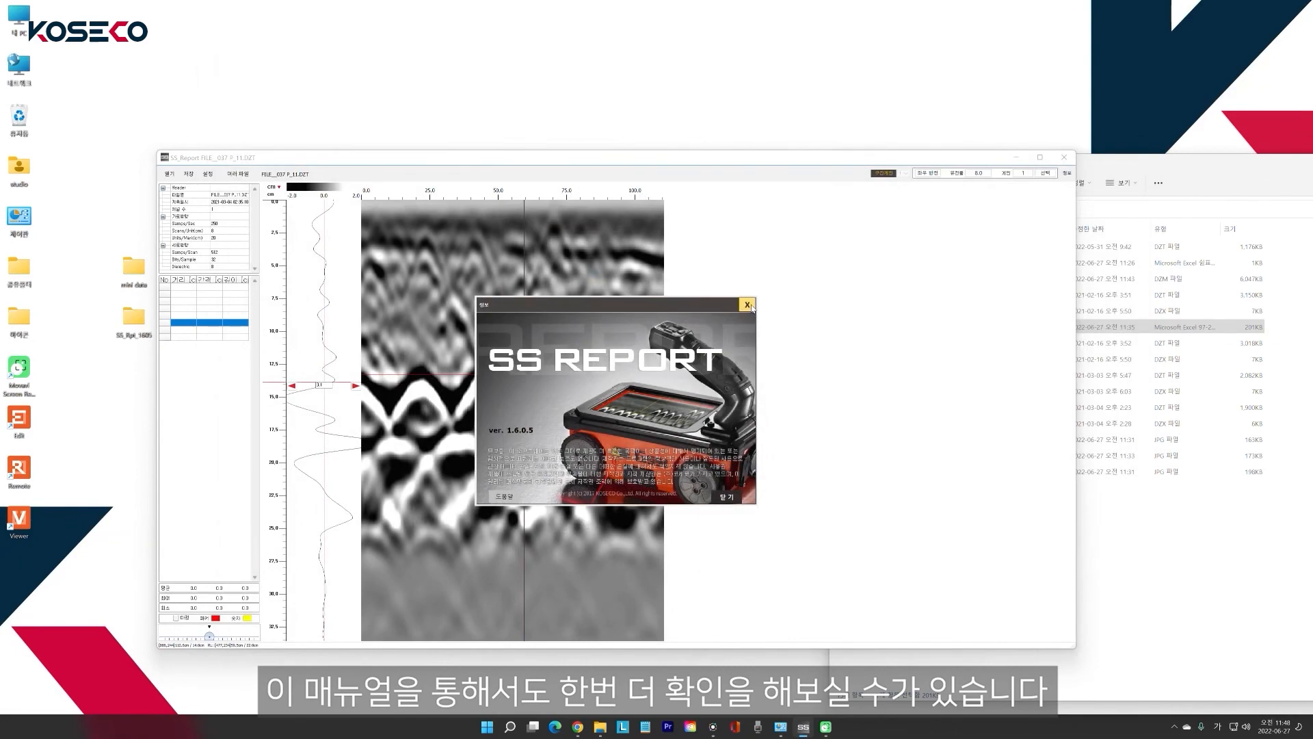
click(749, 305)
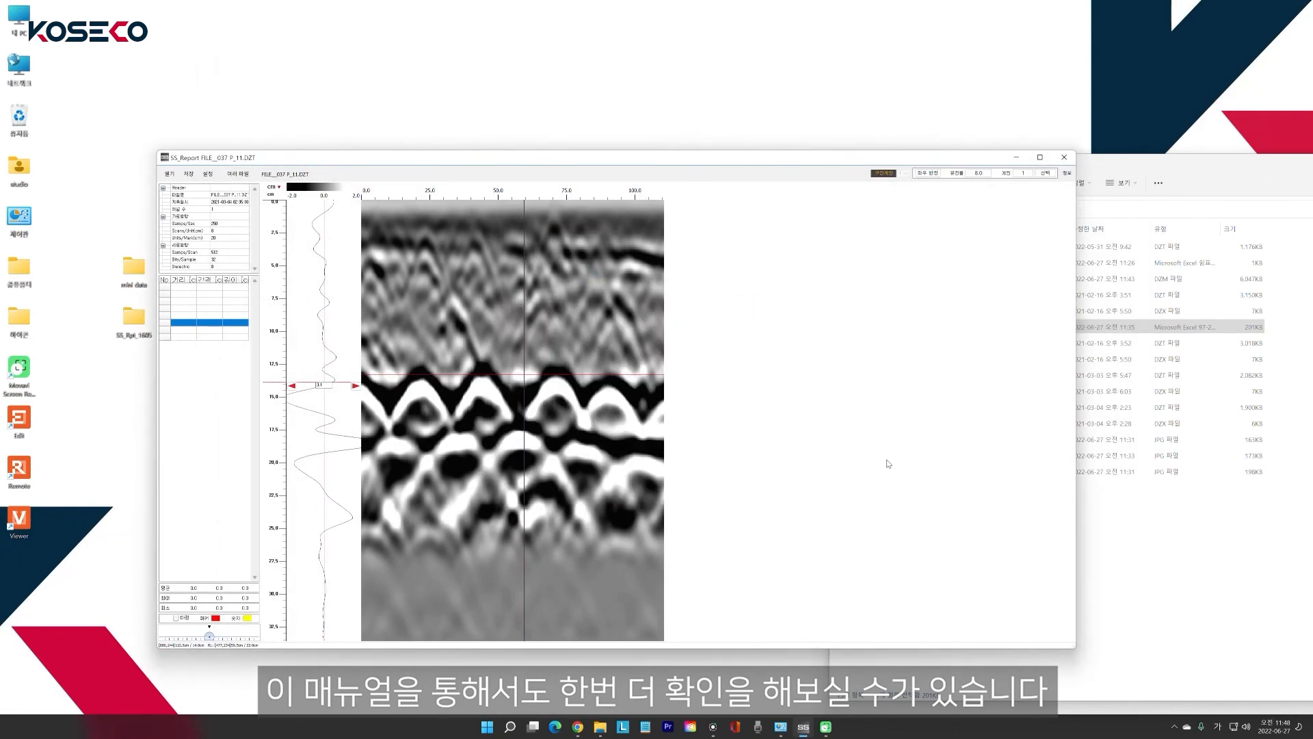